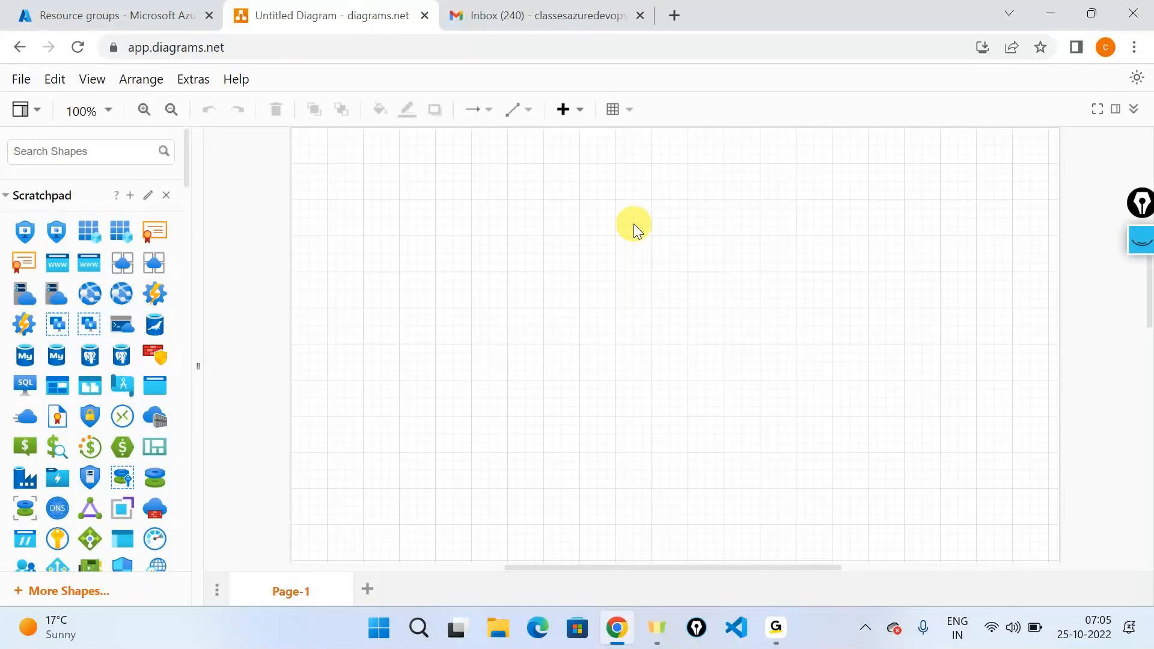
Place a virtual network icon in the upper middle of the canvas and shrink it to roughly half its size.
scroll(114, 283, down, 10)
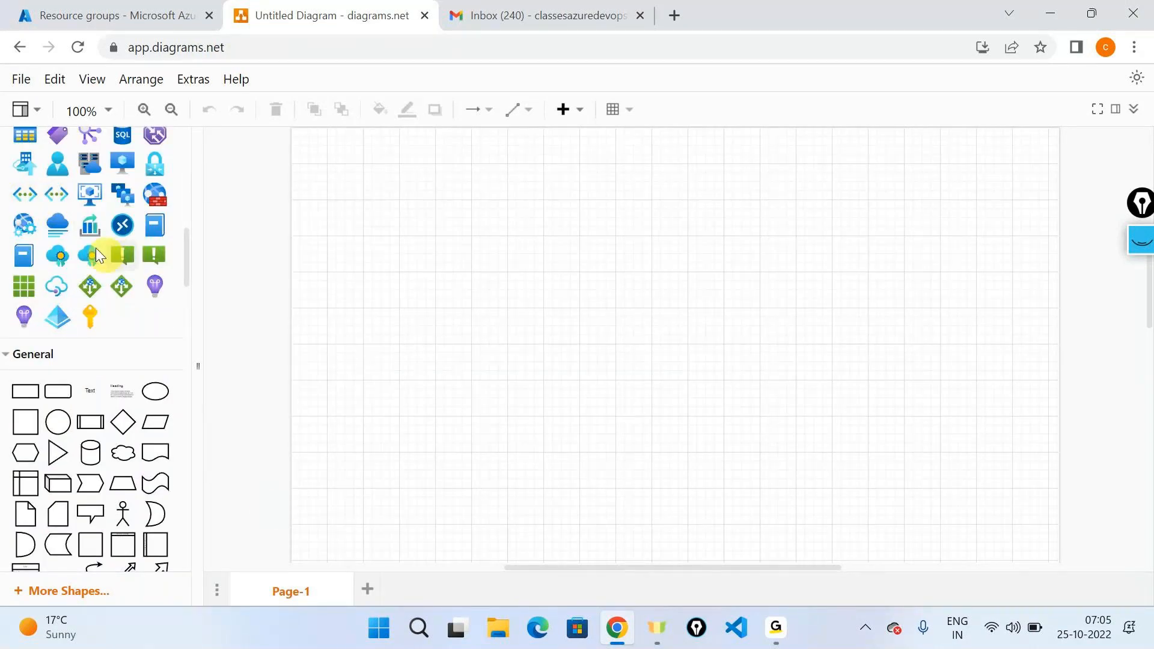
drag(26, 200, 458, 208)
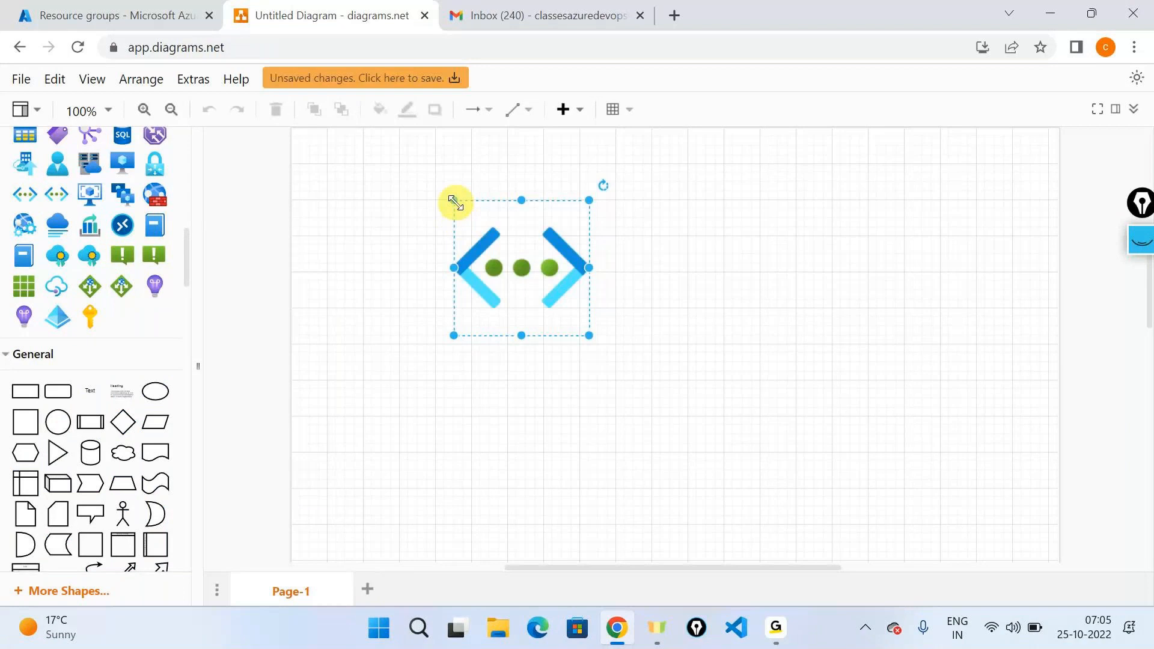
drag(588, 335, 535, 281)
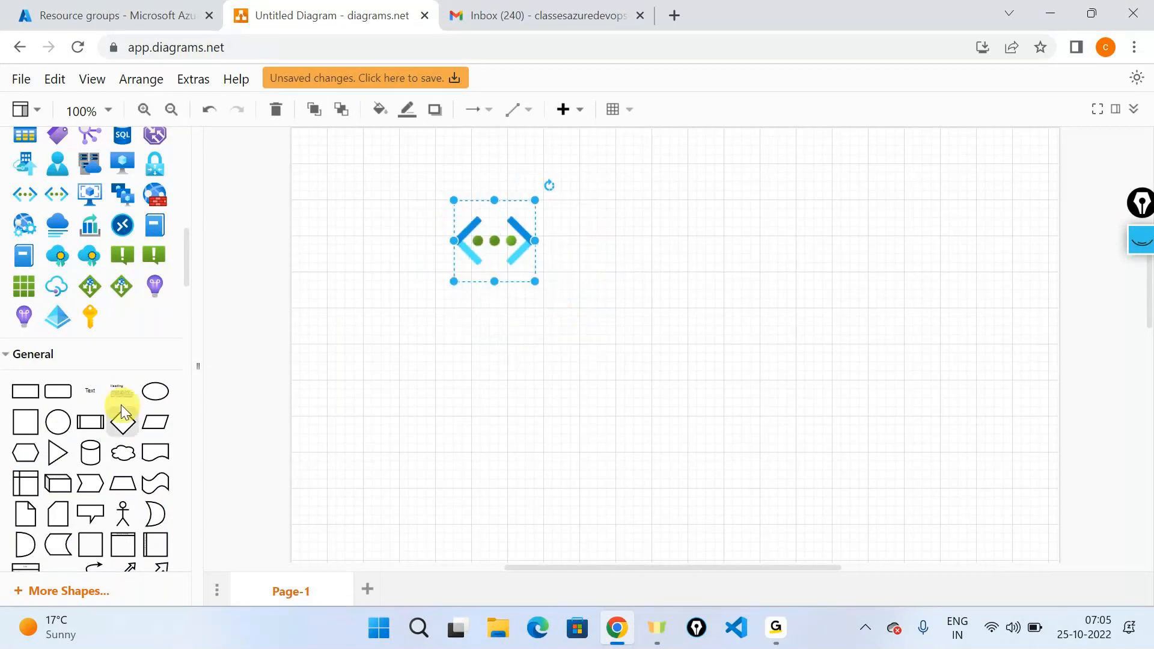
Add a text label reading "CIDR Address space" beside the virtual network icon.
drag(101, 392, 571, 227)
double_click(572, 227)
key(BackSpace)
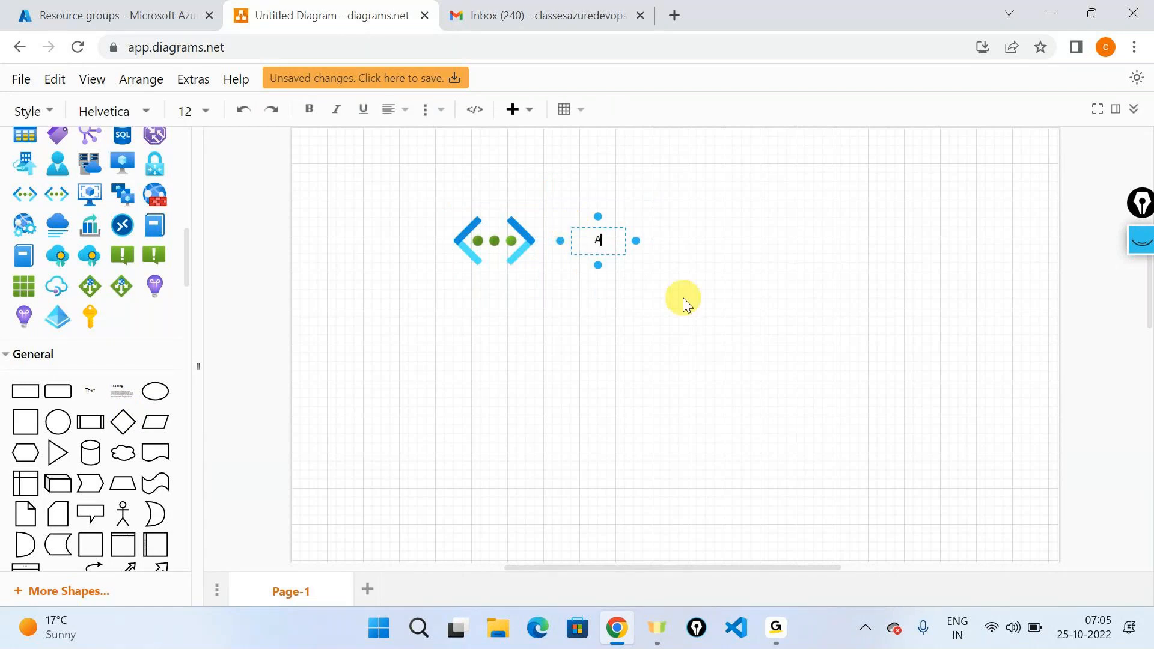
text(CIDR Address space)
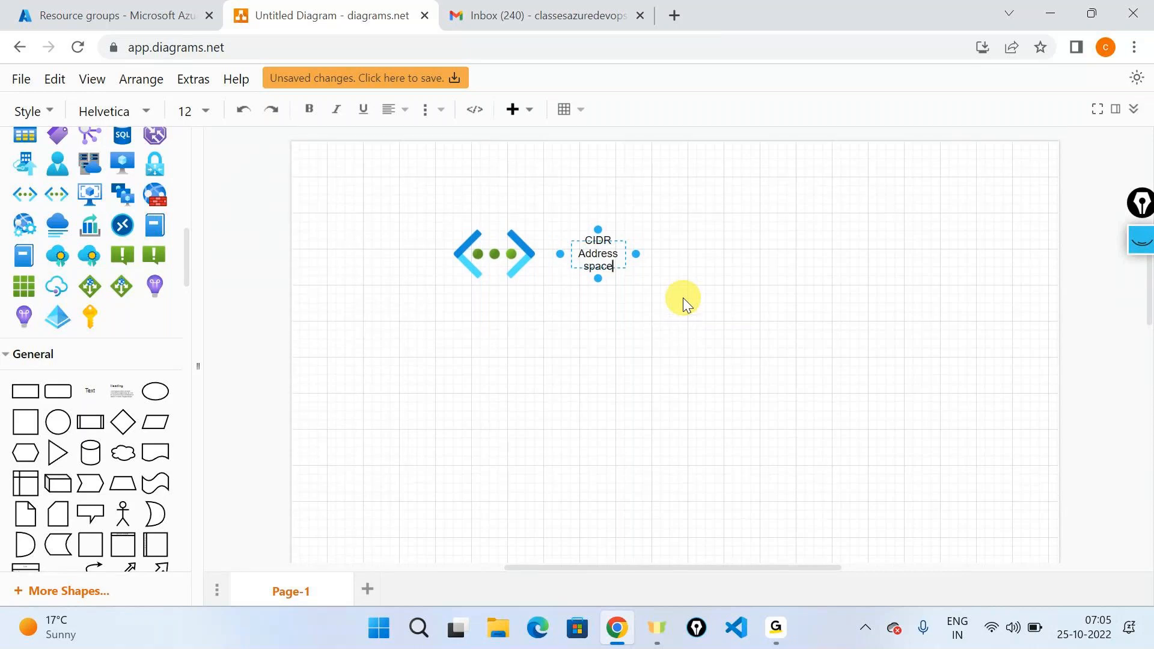
click(726, 262)
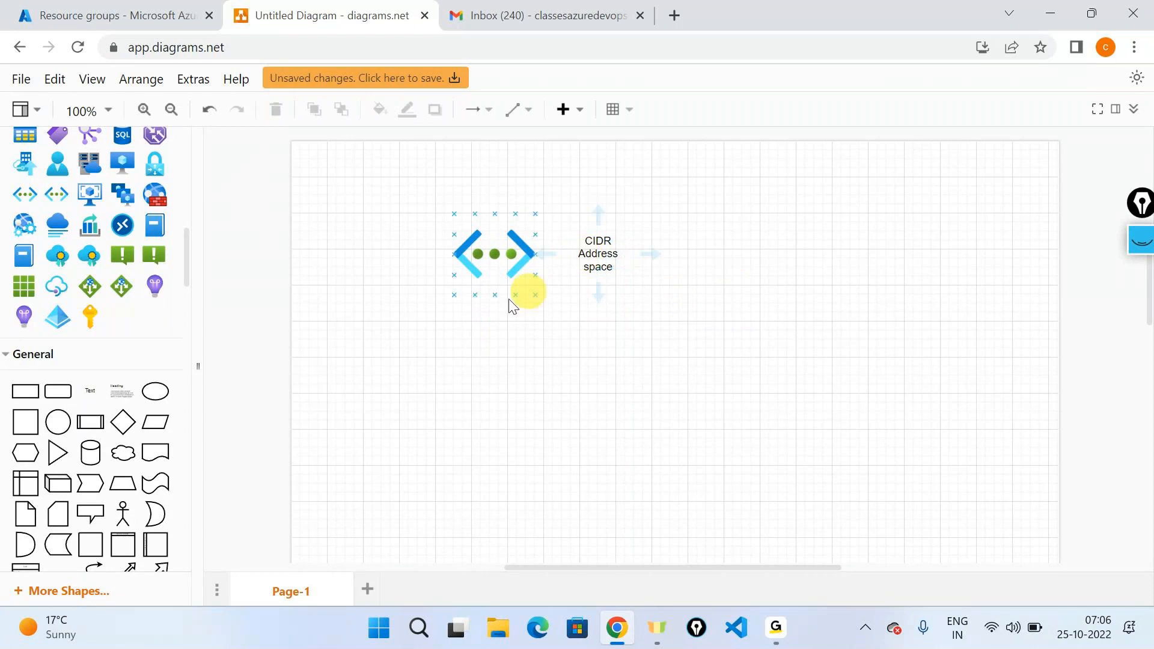
Add a large square below the virtual network icon and shift it so it sits under the icon and label.
drag(20, 417, 438, 324)
drag(499, 376, 857, 377)
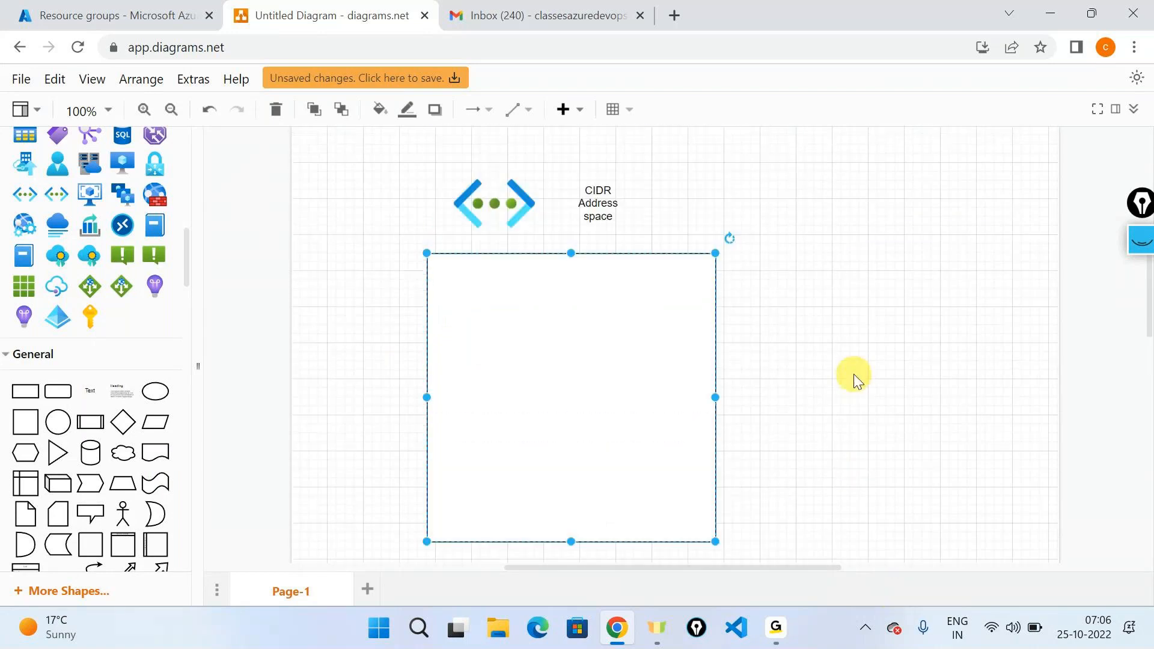
drag(613, 374, 657, 379)
click(858, 335)
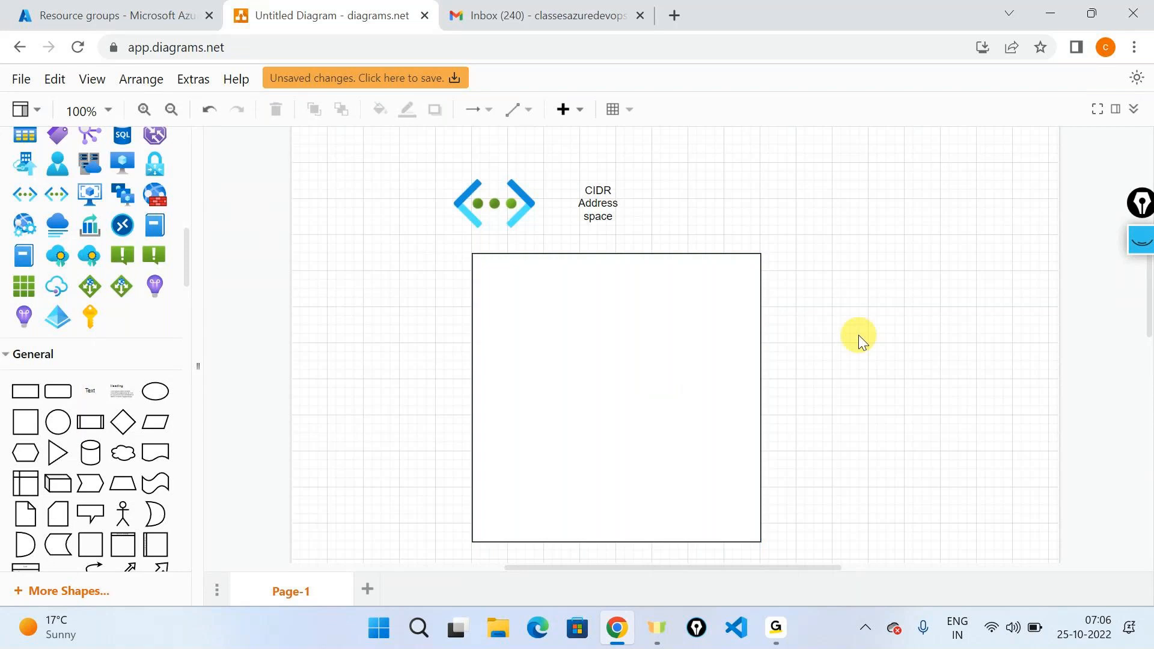
With the screen annotation pen, draw a vertical and a horizontal line dividing the large square into four quadrants.
click(483, 215)
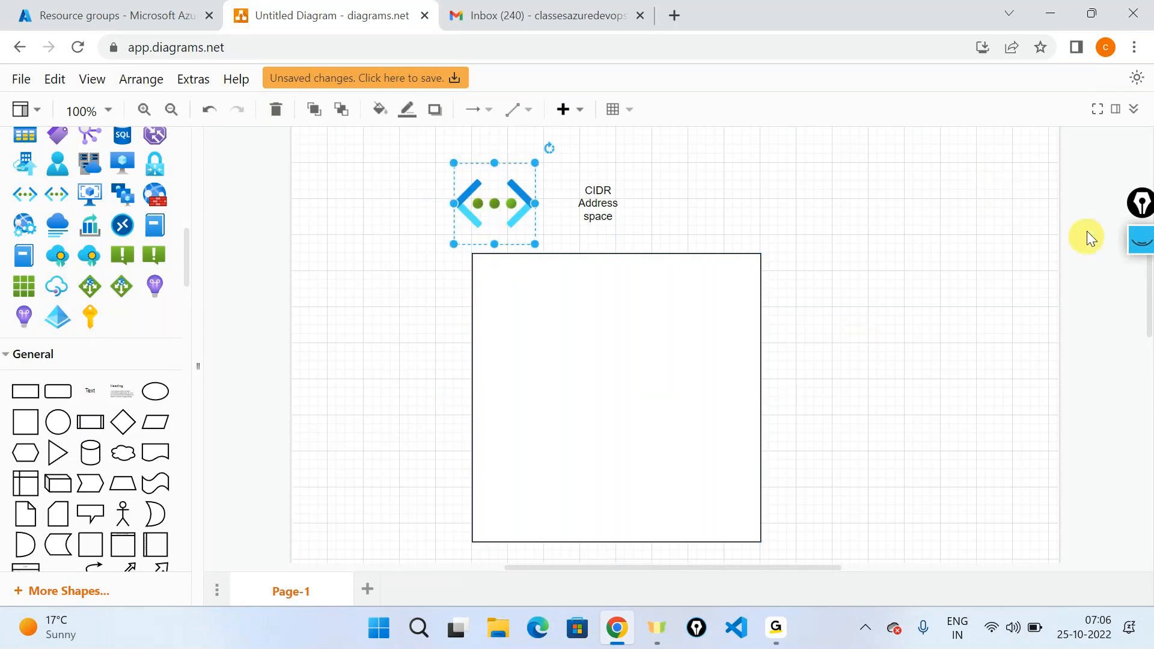
click(1139, 251)
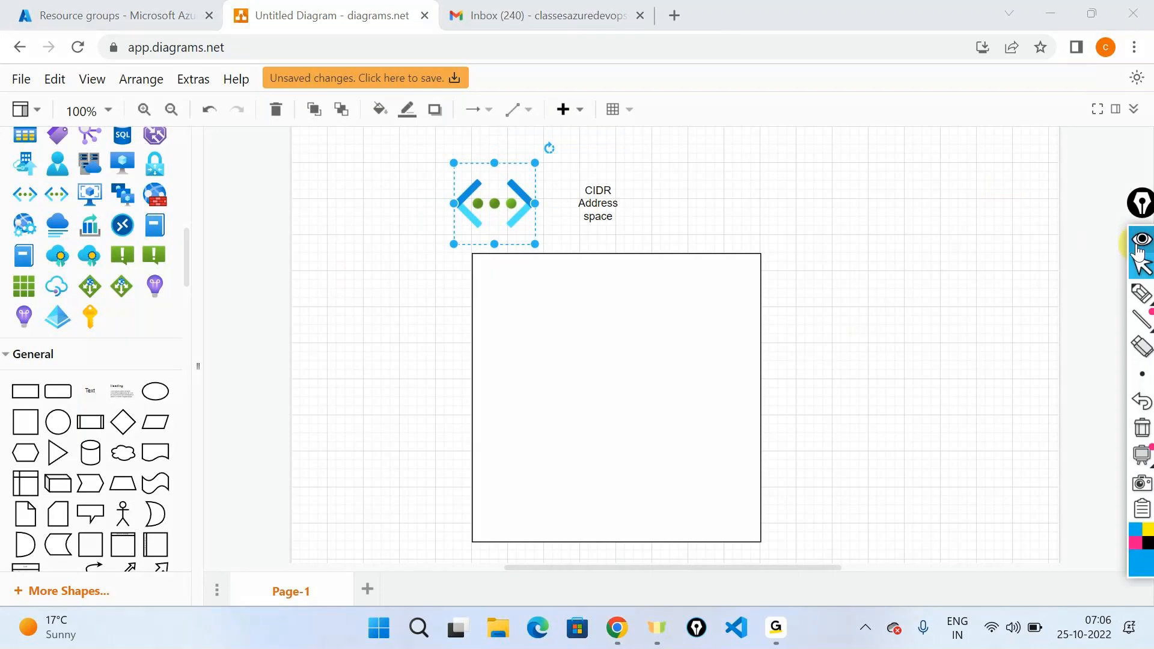
click(1138, 305)
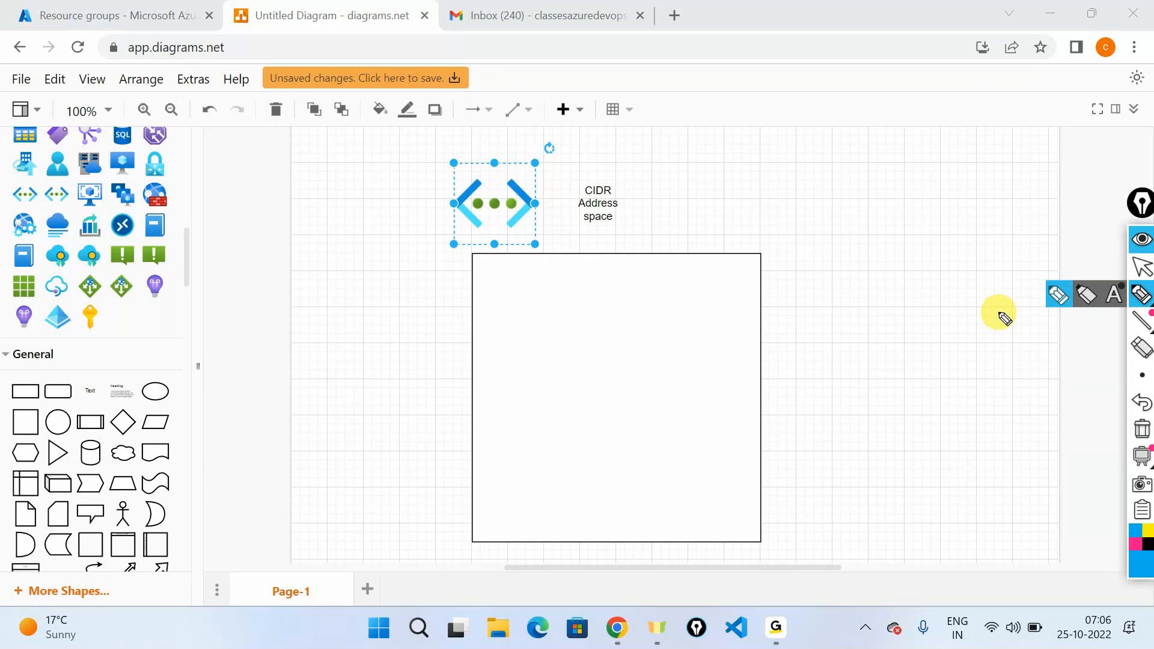
drag(620, 263, 629, 534)
drag(484, 421, 727, 398)
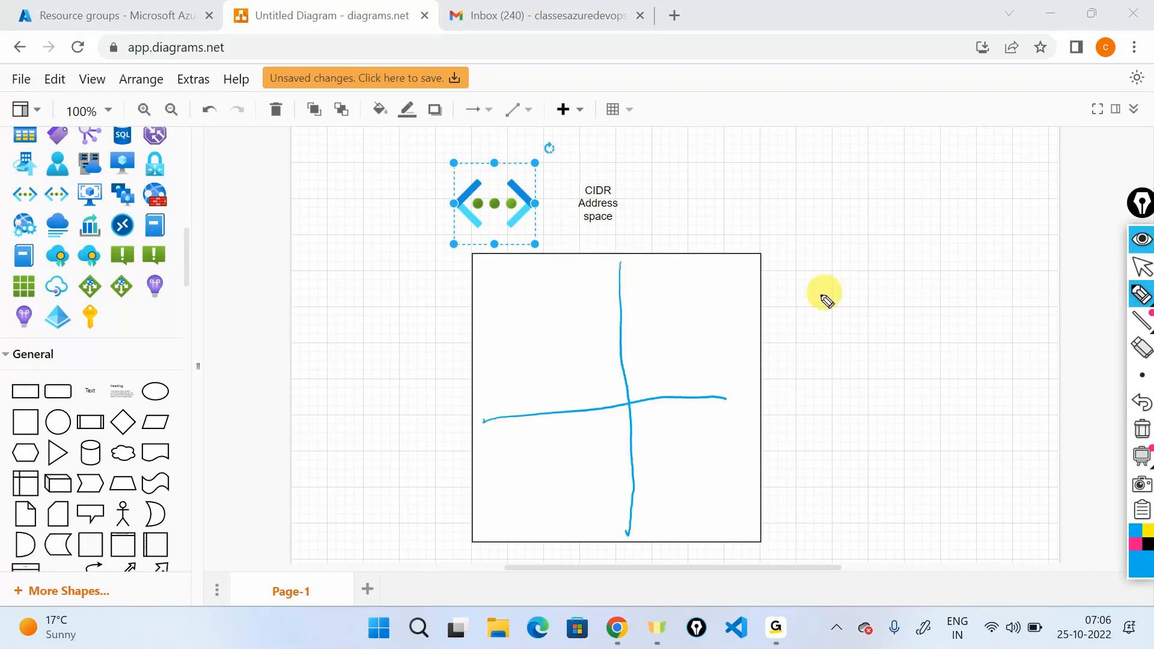
Handwrite "Subnets" beside the square, circle it, and label the four quadrants S1, S2, S3 and S4.
mouse_move(819, 299)
mouse_down()
mouse_move(809, 318)
mouse_move(900, 279)
mouse_move(913, 285)
mouse_up()
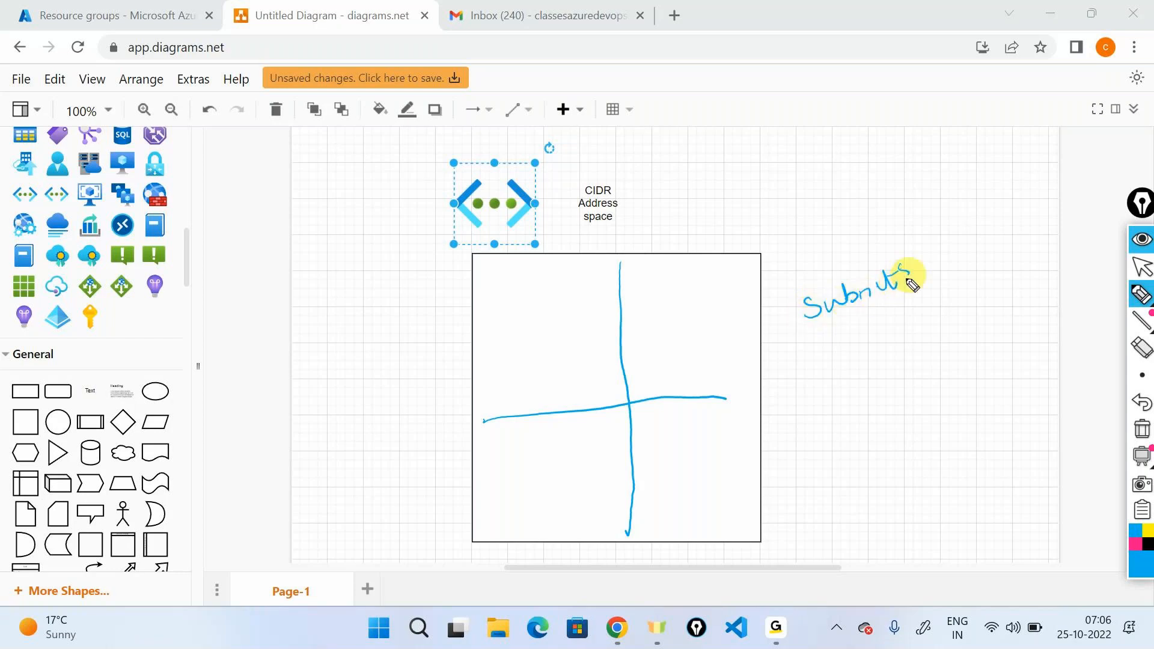
mouse_move(888, 246)
mouse_down()
mouse_move(884, 328)
mouse_move(845, 251)
mouse_up()
mouse_move(508, 334)
mouse_down()
mouse_move(510, 352)
mouse_move(527, 345)
mouse_up()
drag(674, 308, 665, 322)
drag(680, 312, 709, 311)
mouse_move(552, 458)
mouse_down()
mouse_move(534, 475)
mouse_move(565, 475)
mouse_up()
mouse_move(676, 431)
mouse_down()
mouse_move(667, 450)
mouse_move(699, 442)
mouse_up()
drag(694, 436, 695, 451)
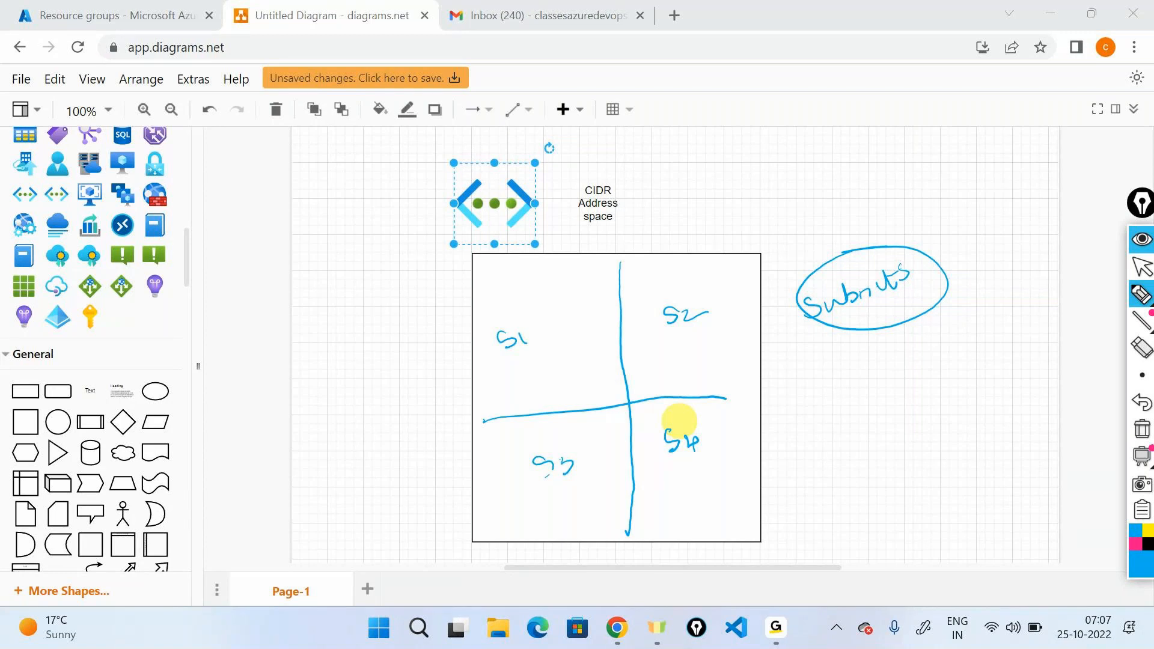
Draw an arrow above the virtual network icon and handwrite the address range 10.0.0.0/8 at its end.
click(517, 145)
mouse_move(517, 148)
mouse_down()
mouse_move(690, 155)
mouse_move(689, 167)
mouse_up()
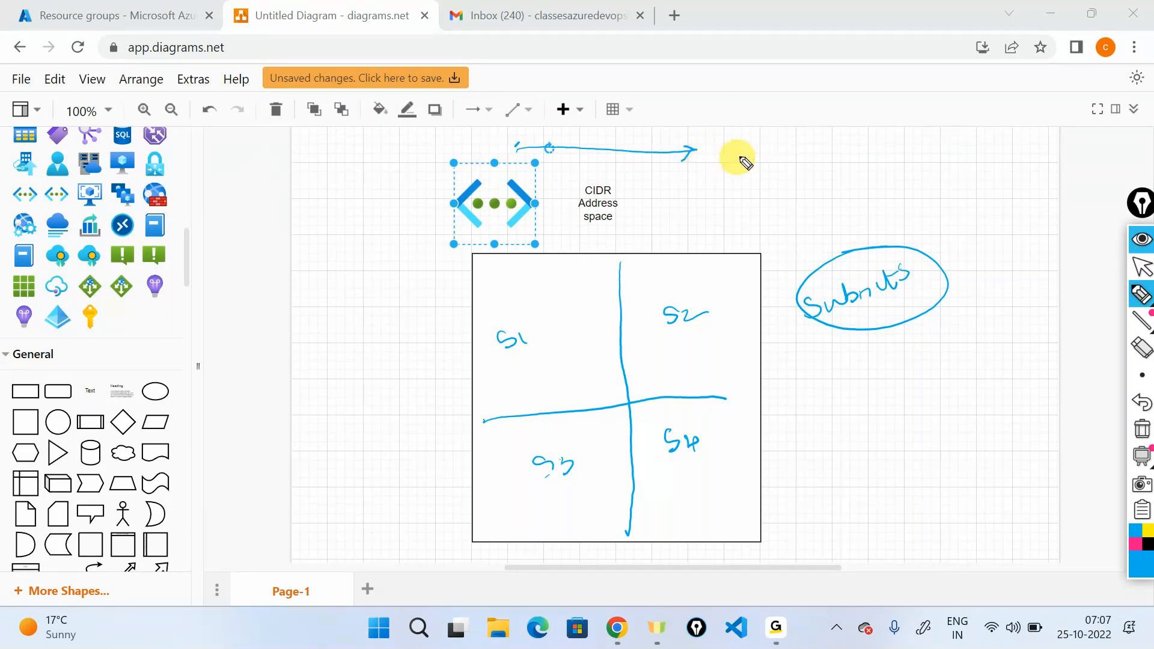
drag(744, 154, 744, 169)
drag(752, 157, 763, 165)
click(775, 160)
drag(786, 150, 827, 148)
click(805, 151)
click(840, 143)
drag(846, 136, 848, 143)
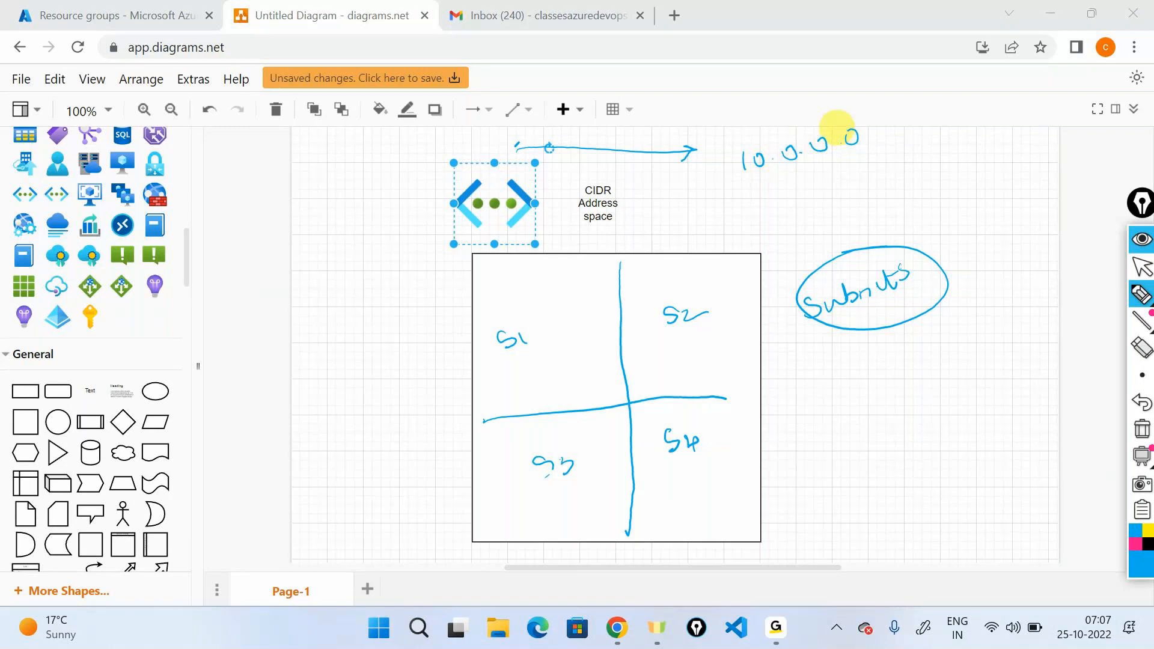
drag(881, 106, 860, 182)
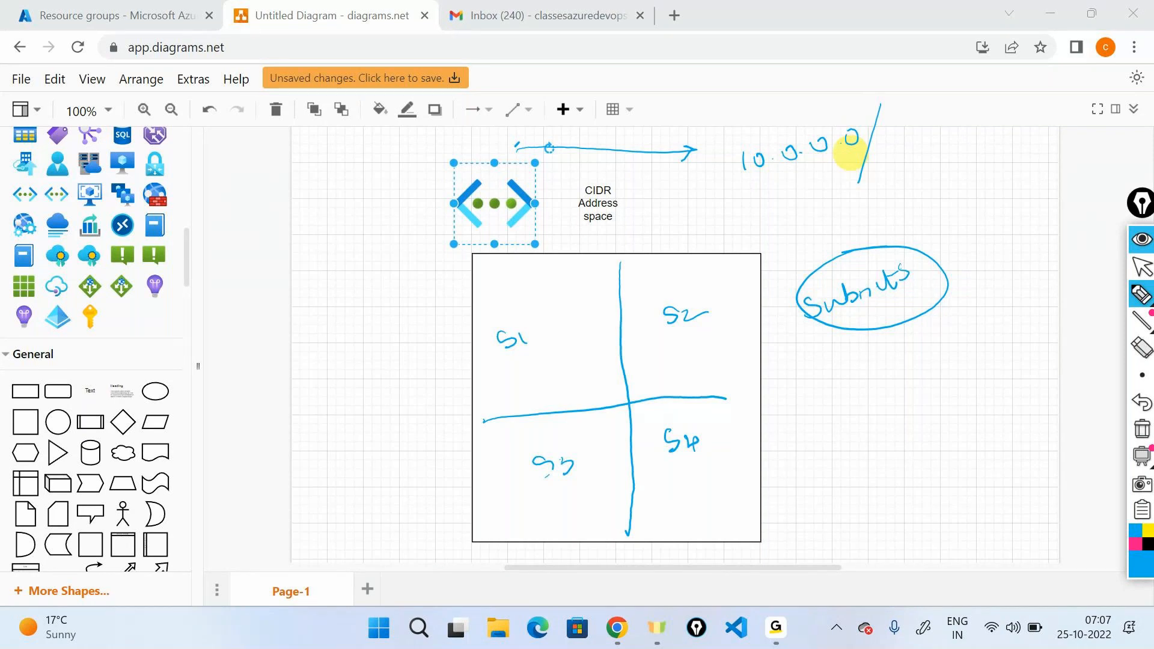
mouse_move(902, 131)
mouse_down()
mouse_move(967, 128)
mouse_move(956, 139)
mouse_up()
Handwrite "RFC 1918" beside the 10.0.0.0/8 address range and underline it.
drag(989, 144, 1022, 113)
drag(1014, 116, 1015, 140)
mouse_move(1045, 107)
mouse_down()
mouse_move(1052, 122)
mouse_move(1028, 122)
mouse_move(1033, 175)
mouse_up()
mouse_move(1047, 155)
mouse_down()
mouse_move(1045, 172)
mouse_move(1060, 166)
mouse_up()
drag(1077, 138, 1073, 155)
drag(1007, 194, 1094, 169)
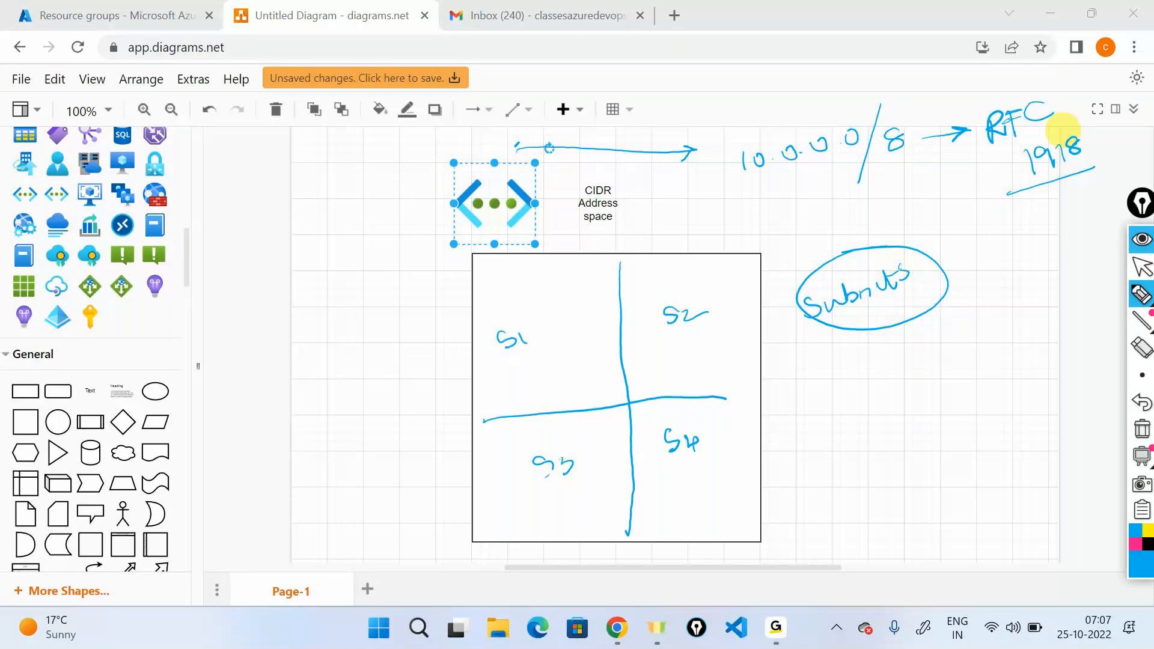
Circle the 8 in the address range and handwrite a note linking lesser subnet masking to more addresses, with arrows.
mouse_move(895, 108)
mouse_down()
mouse_move(920, 168)
mouse_move(990, 217)
mouse_up()
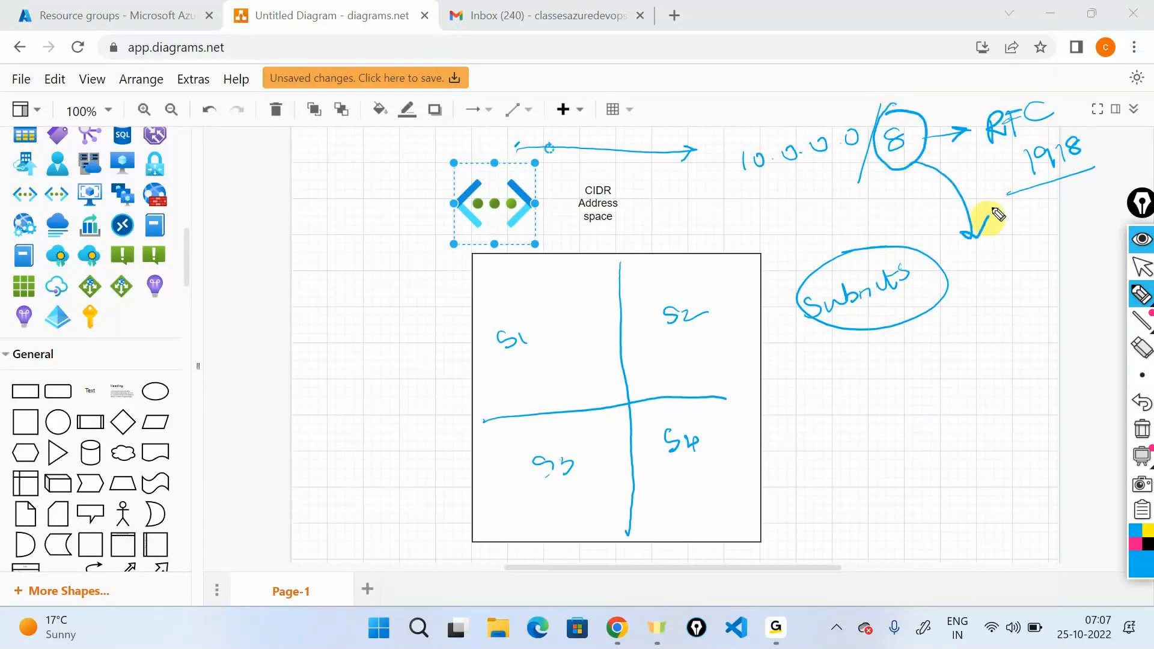
mouse_move(971, 271)
mouse_down()
mouse_move(1022, 277)
mouse_move(1052, 251)
mouse_up()
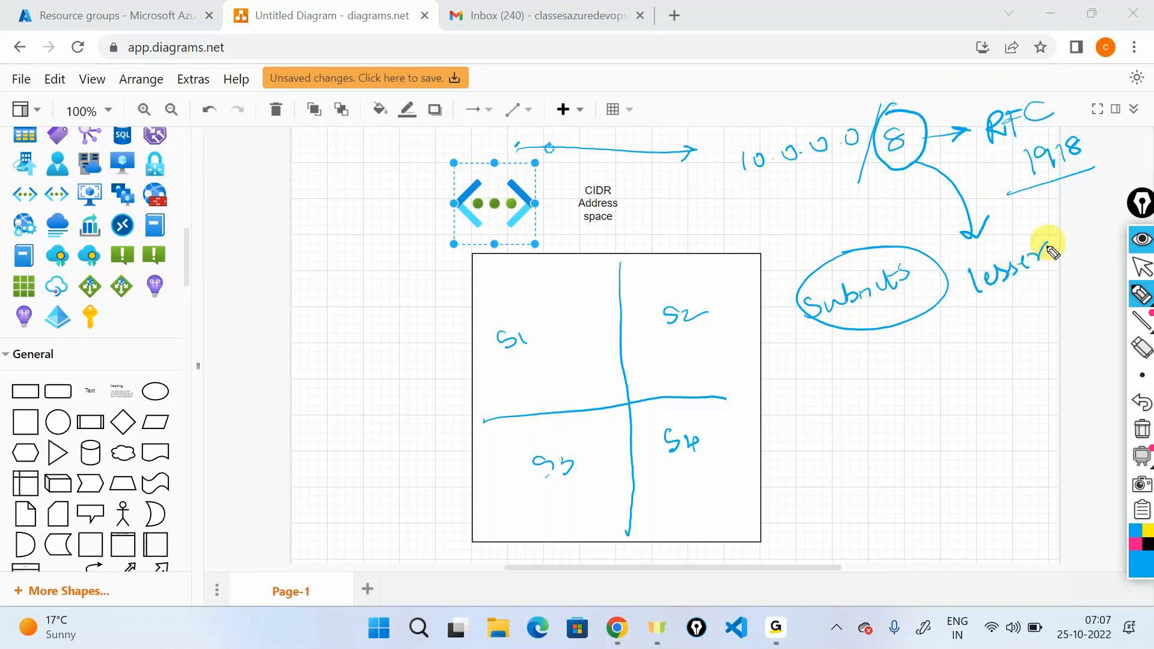
mouse_move(1008, 314)
mouse_down()
mouse_move(1015, 326)
mouse_move(1088, 277)
mouse_up()
mouse_move(1008, 377)
mouse_down()
mouse_move(1014, 360)
mouse_move(1069, 359)
mouse_move(1089, 341)
mouse_move(1103, 360)
mouse_up()
mouse_move(968, 484)
mouse_down()
mouse_move(956, 443)
mouse_move(1038, 439)
mouse_move(1110, 410)
mouse_move(1118, 388)
mouse_up()
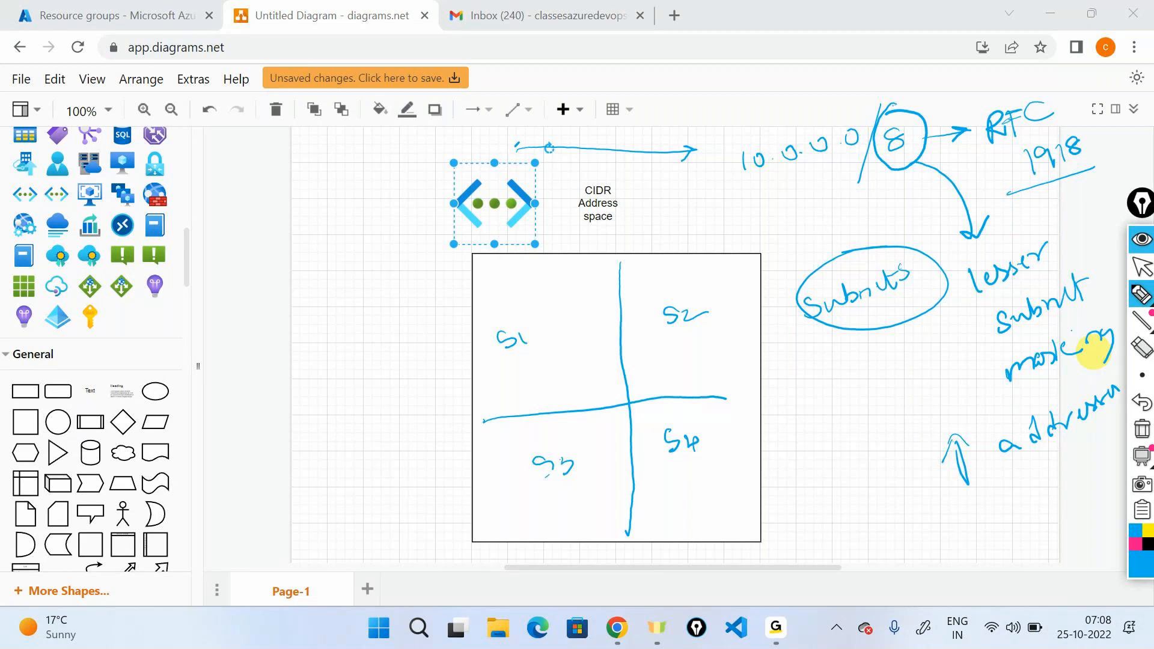
Circle the S1 label and draw a double-headed arrow between quadrants S1 and S2.
mouse_move(515, 314)
mouse_down()
mouse_move(516, 378)
mouse_move(477, 317)
mouse_up()
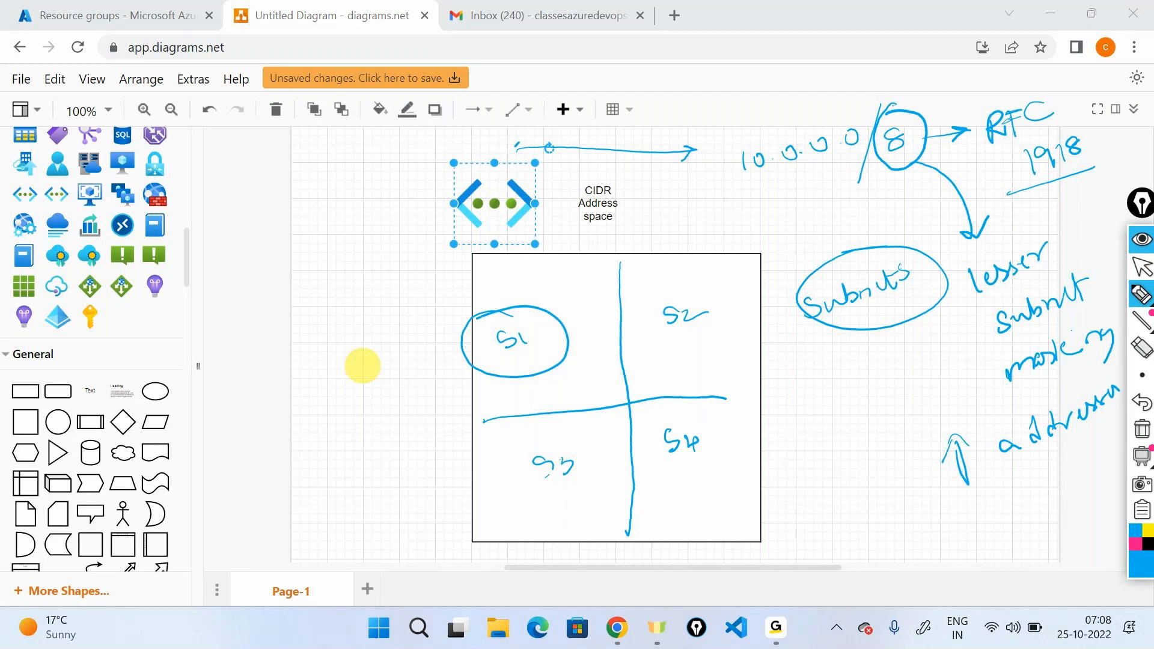
drag(710, 293, 524, 293)
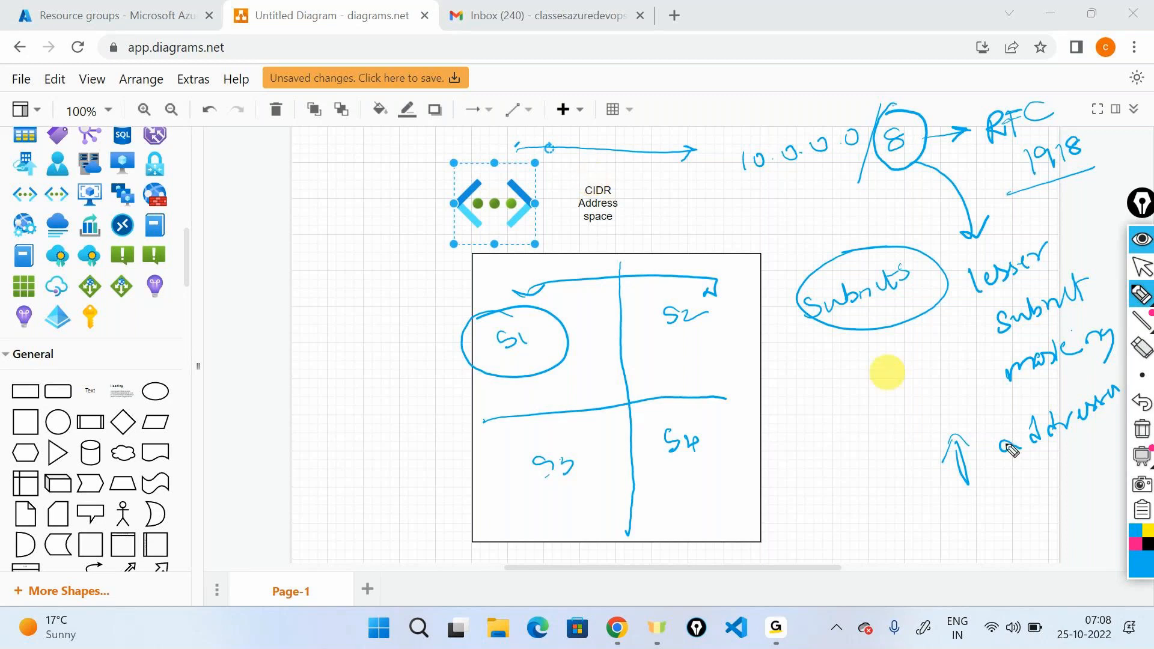
Clear all pen annotations and place a second virtual network icon inside the upper part of the square.
click(1142, 429)
click(1143, 266)
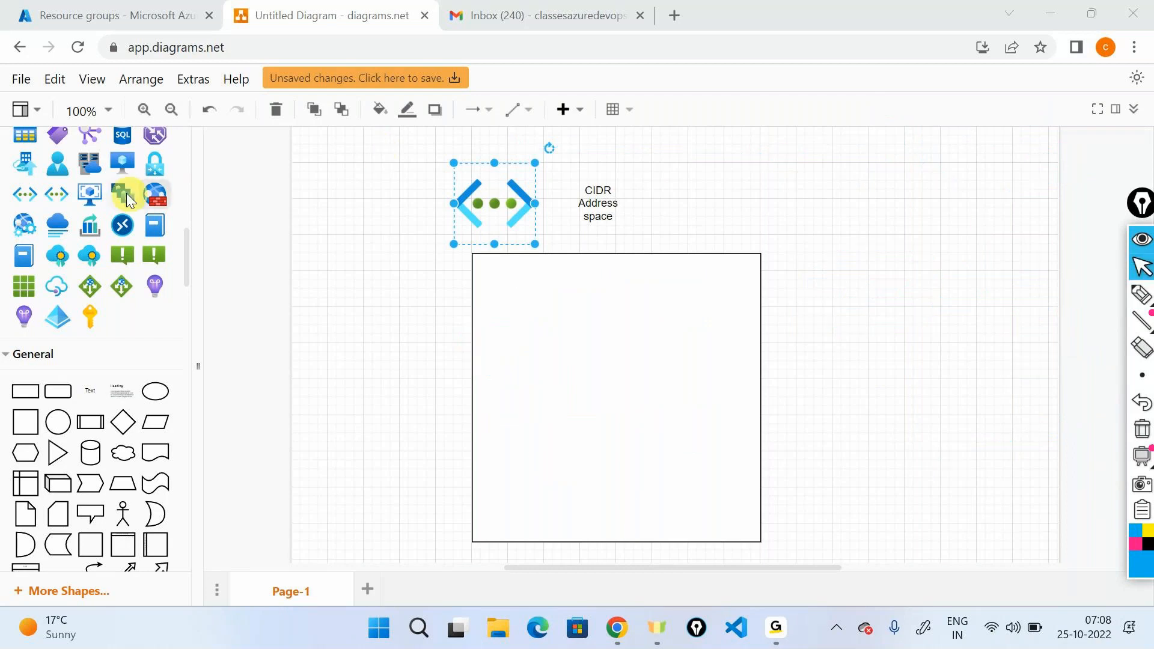
drag(63, 187, 566, 329)
click(780, 237)
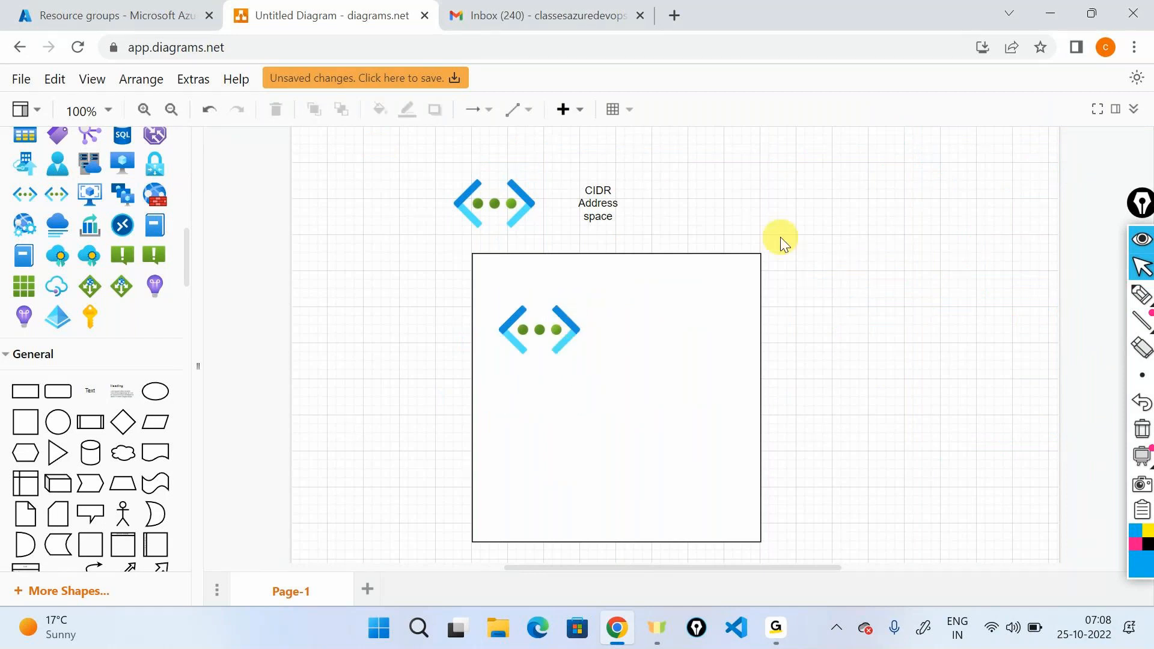
Switch to the Azure portal and start creating a new virtual network.
click(116, 13)
click(41, 117)
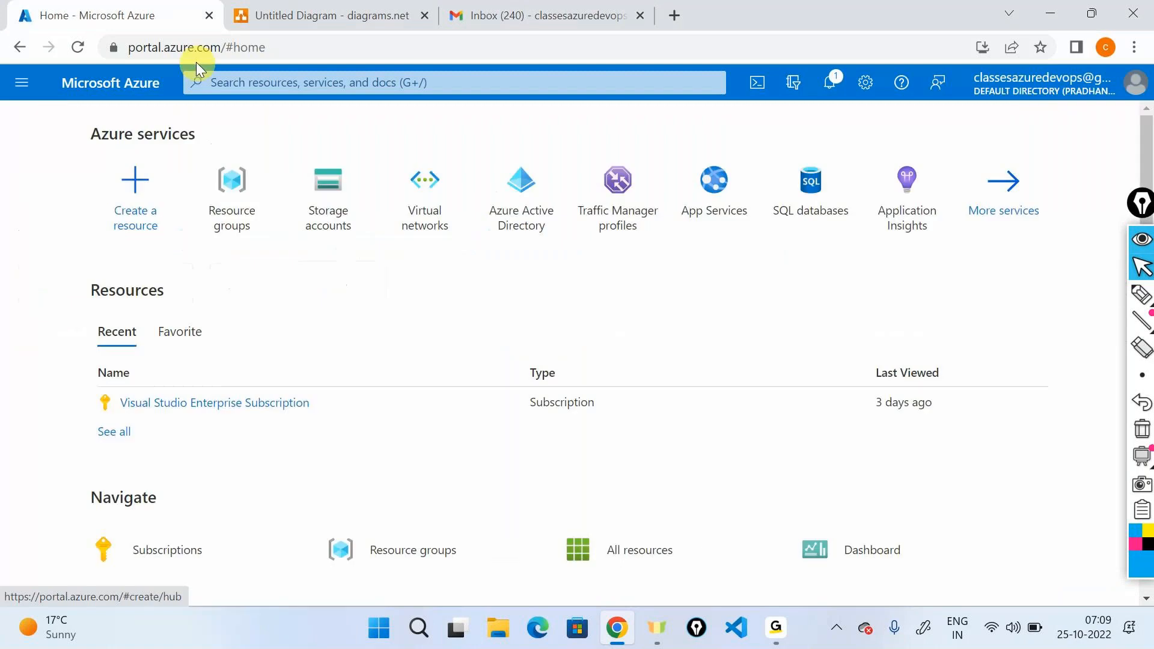
click(431, 191)
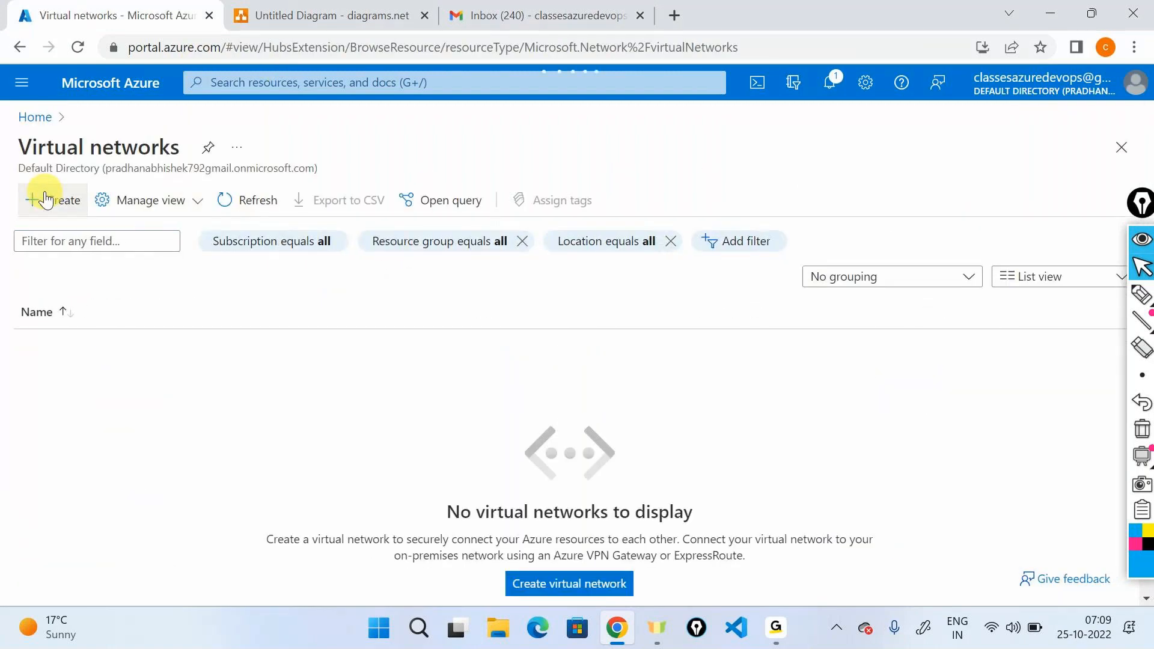
click(47, 199)
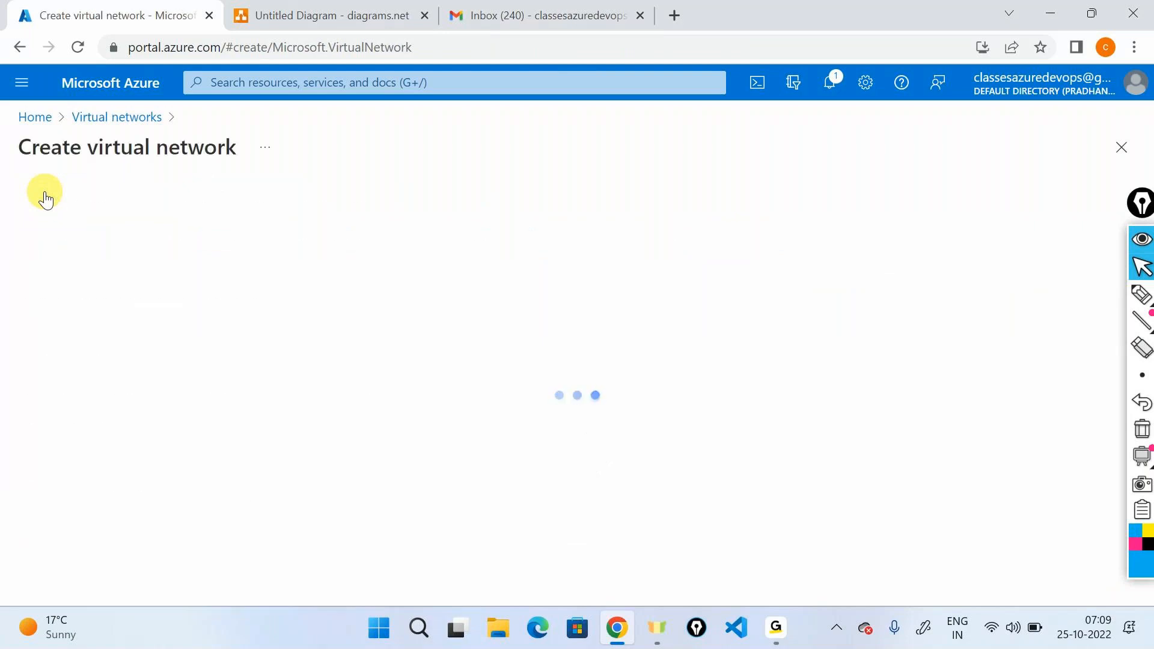
Create a new resource group named networkrg for the virtual network.
scroll(419, 445, down, 3)
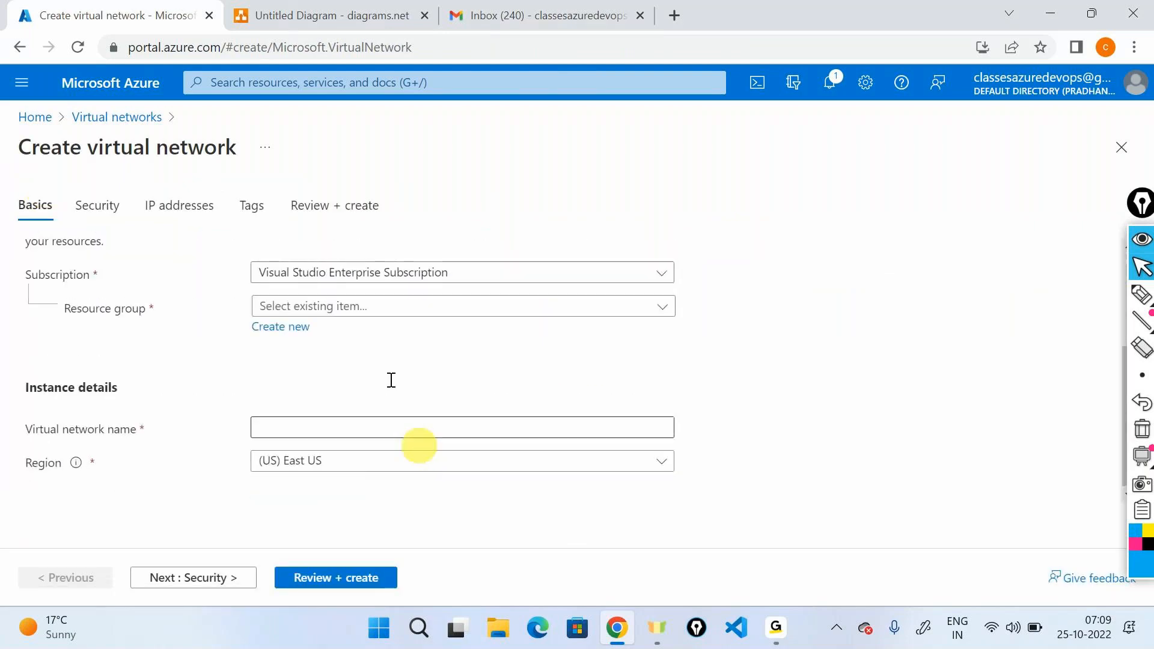
click(280, 327)
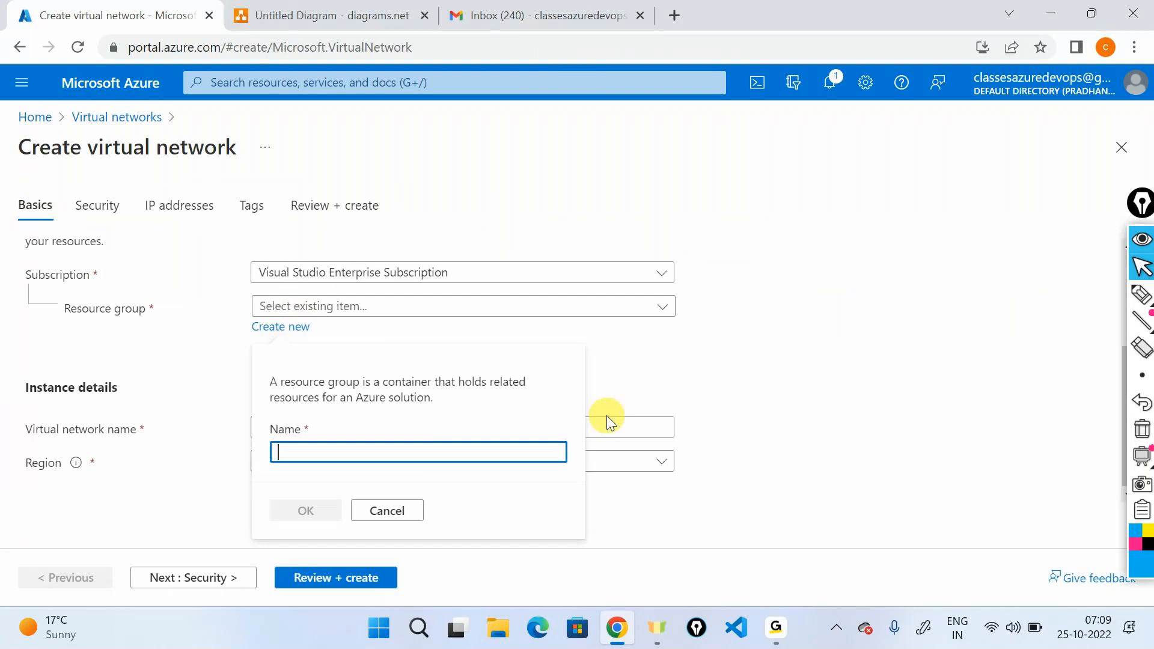
text(netw)
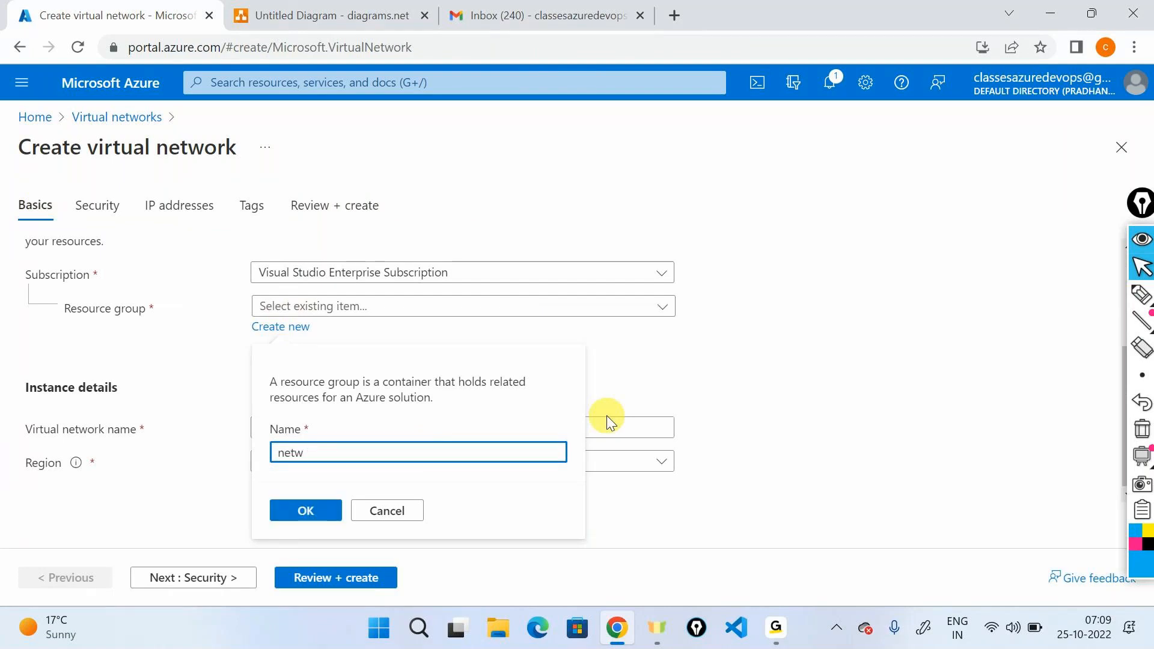
text(orkrg)
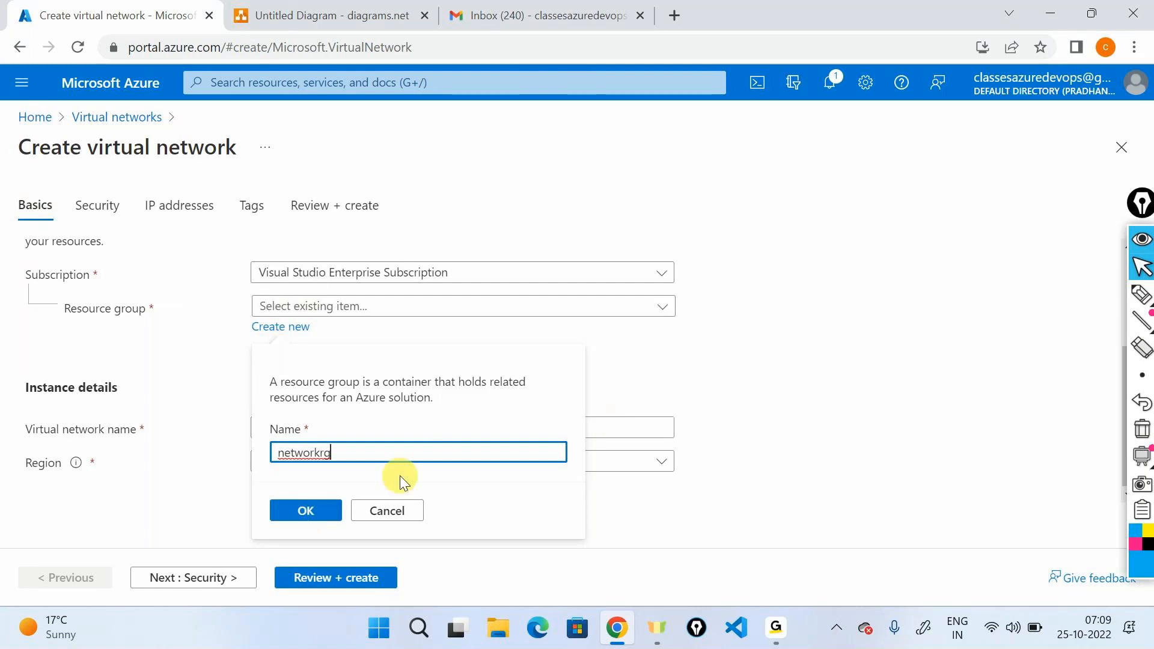
click(341, 511)
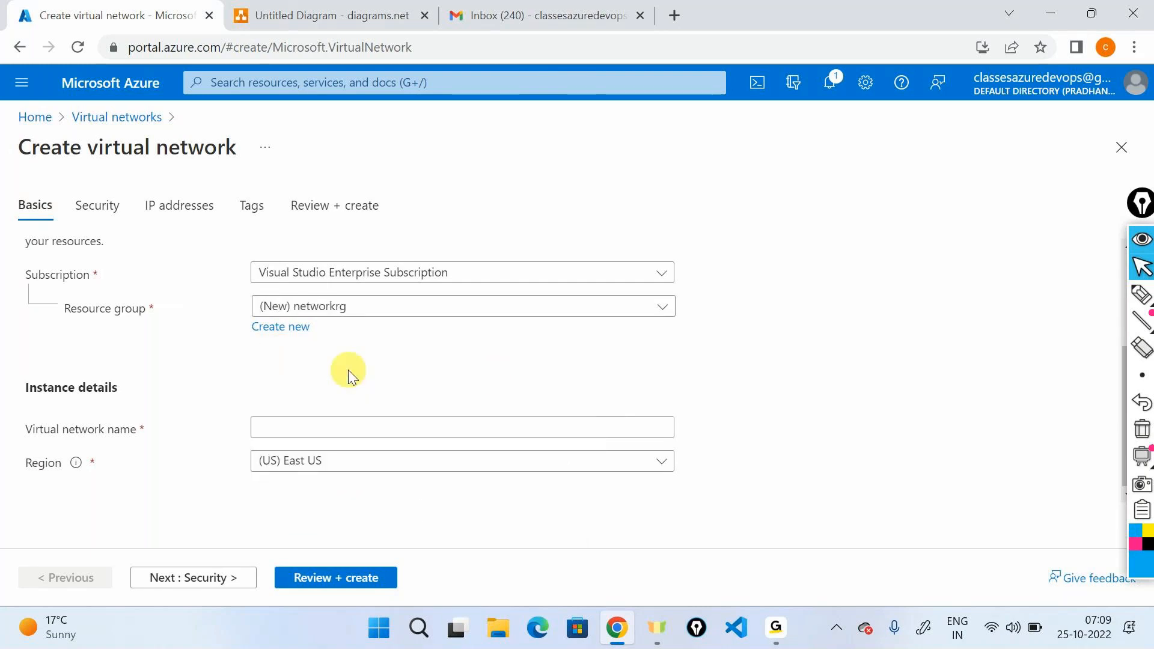
Name the virtual network samplevnet and set its region to (US) East US 2.
click(307, 426)
text(s)
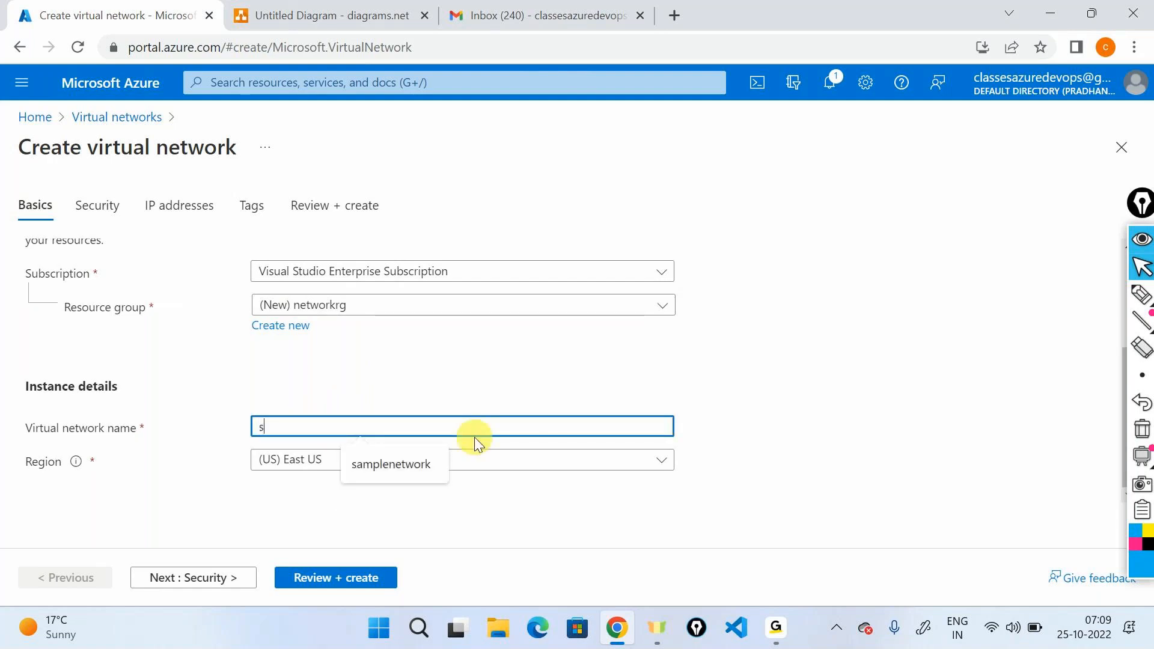
text(amplev)
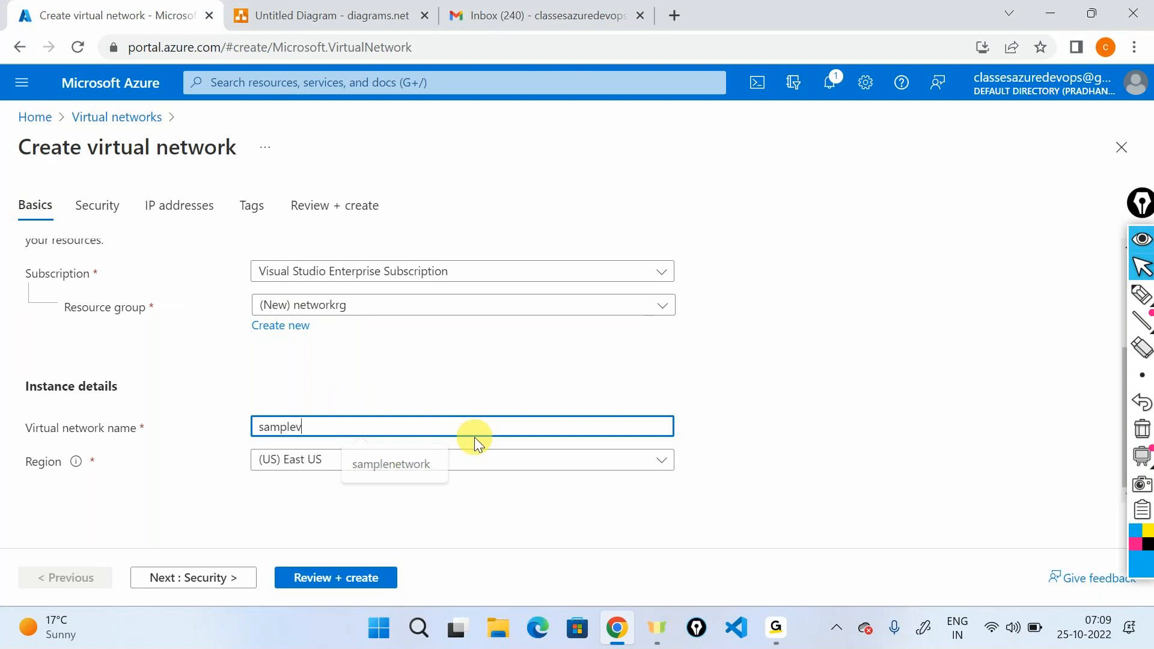
text(net)
click(371, 472)
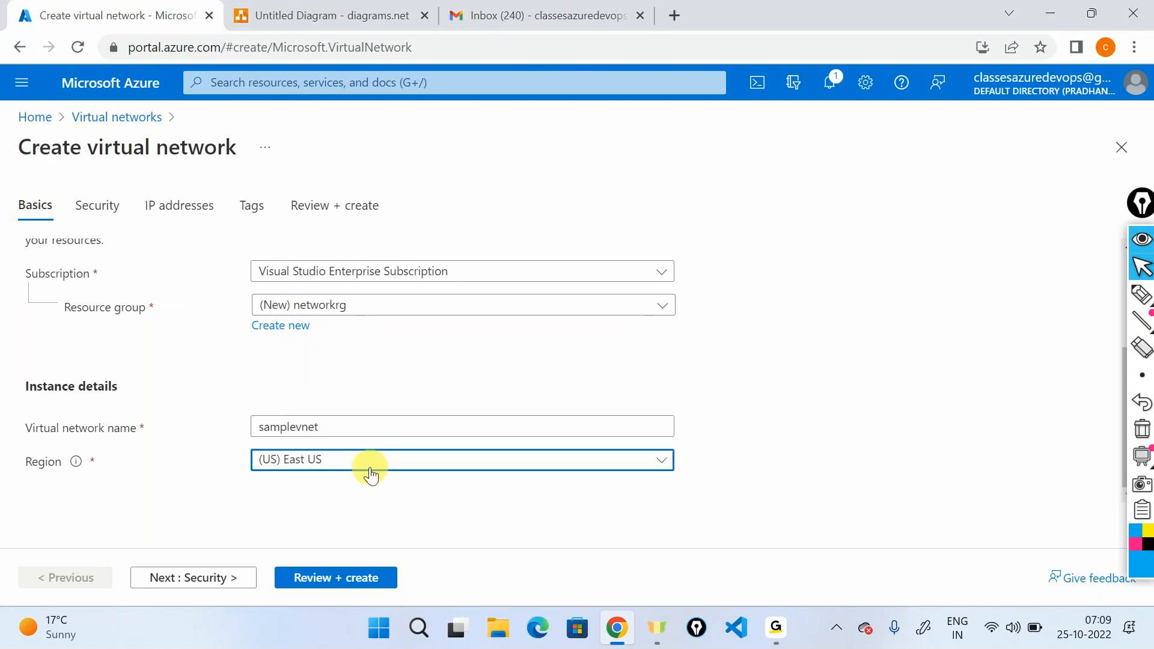
click(701, 422)
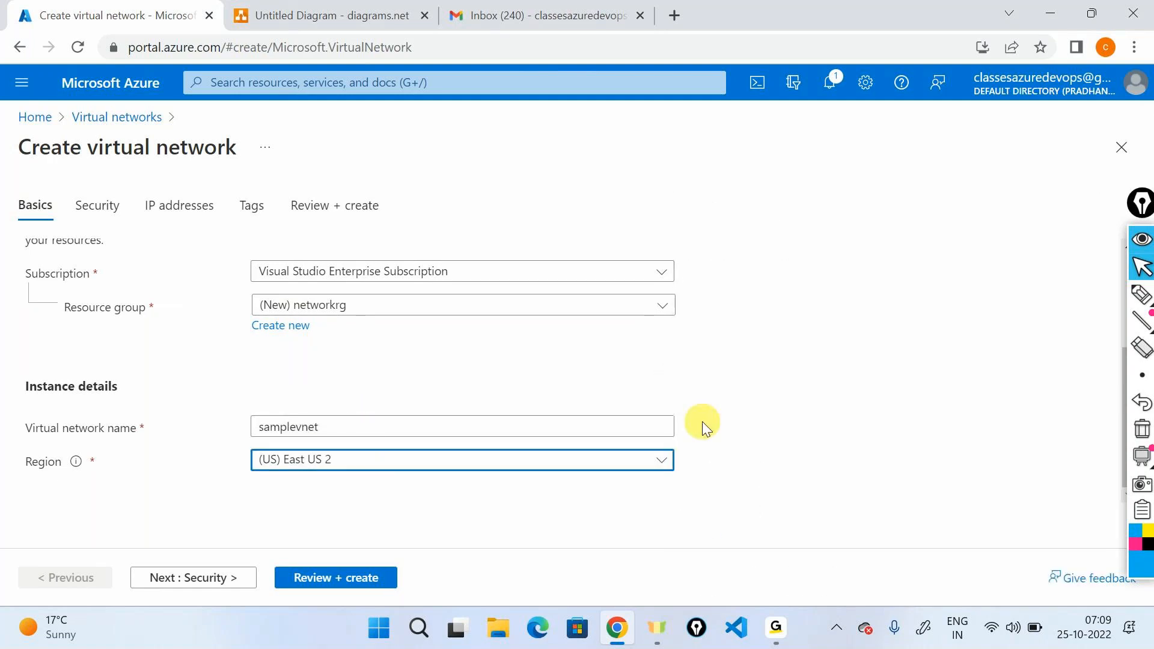
Advance past the security settings to the IP addresses and examine the default address space and subnet.
click(227, 578)
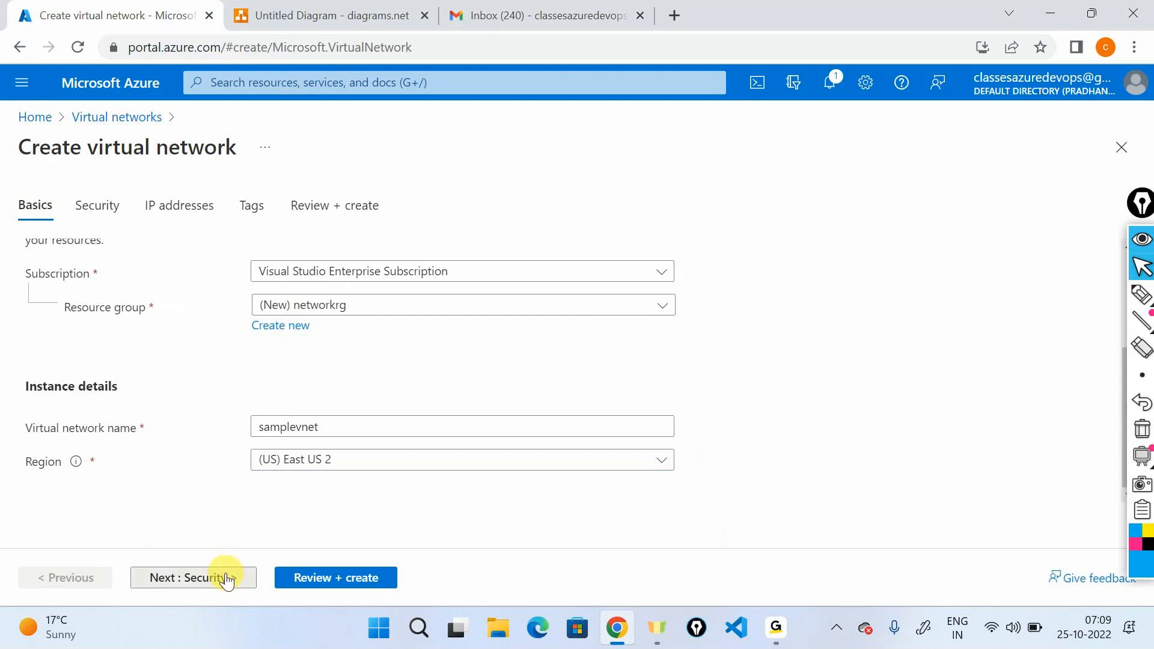
click(227, 578)
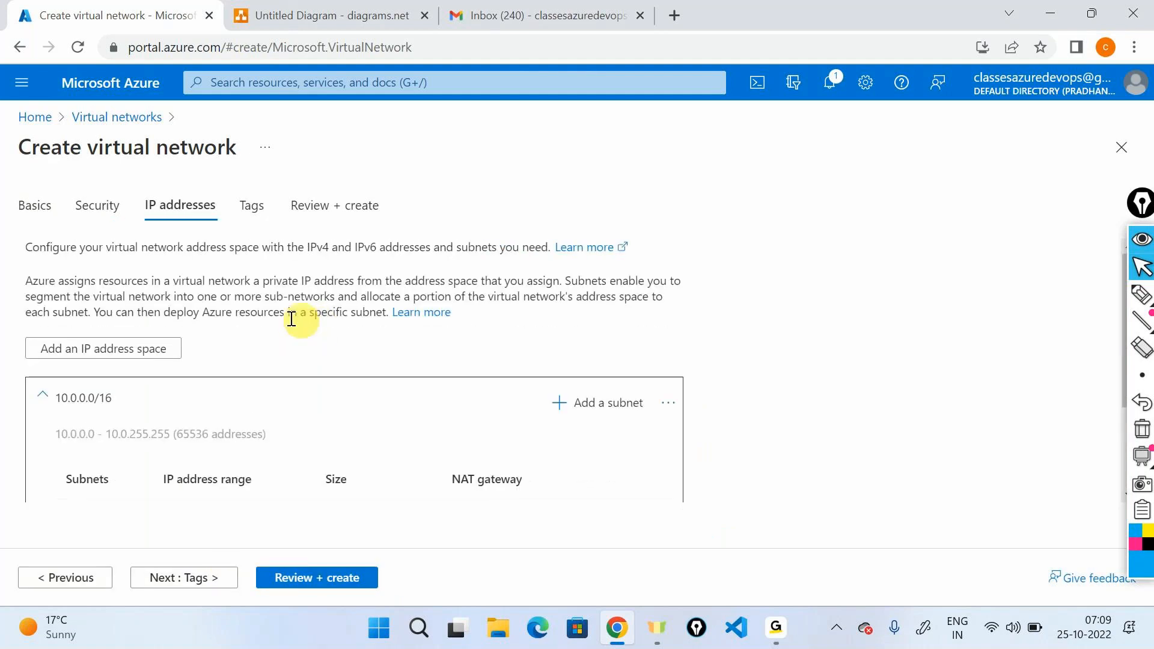
scroll(283, 320, down, 2)
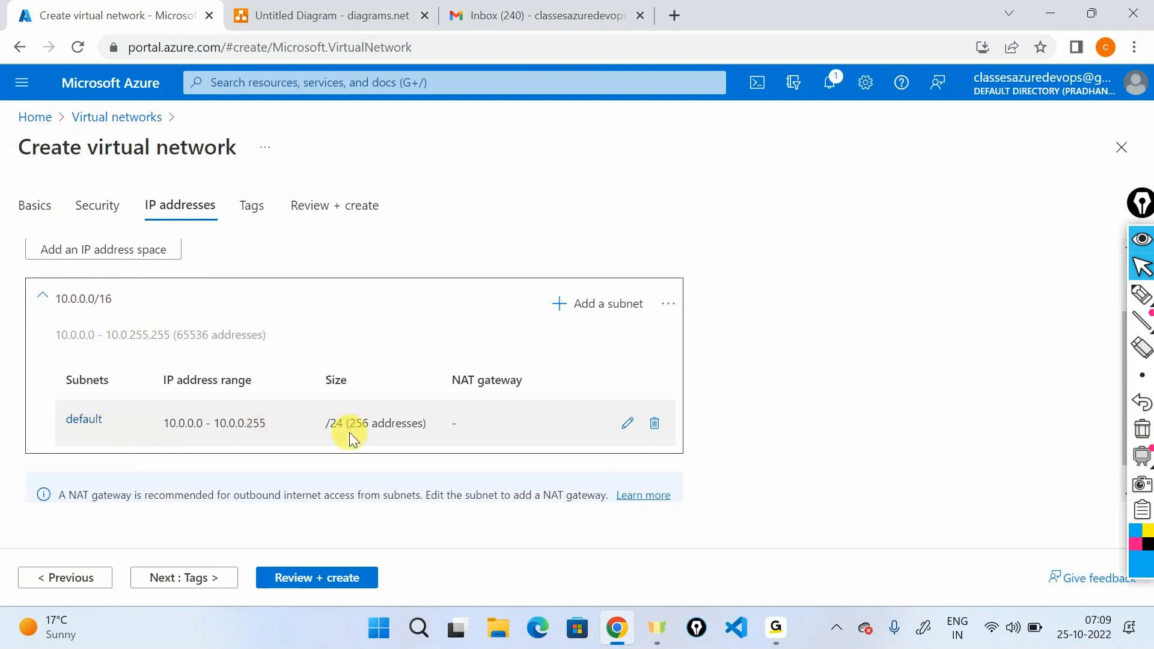
scroll(349, 432, up, 2)
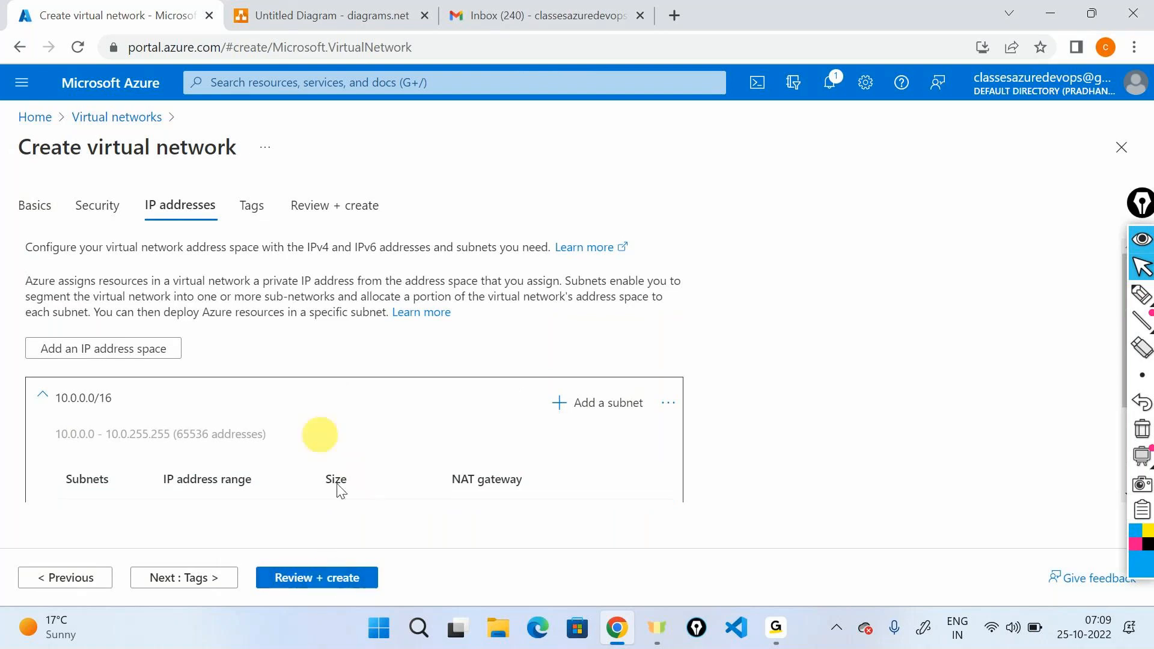
Keep the default settings, validate the configuration and create the virtual network.
click(335, 578)
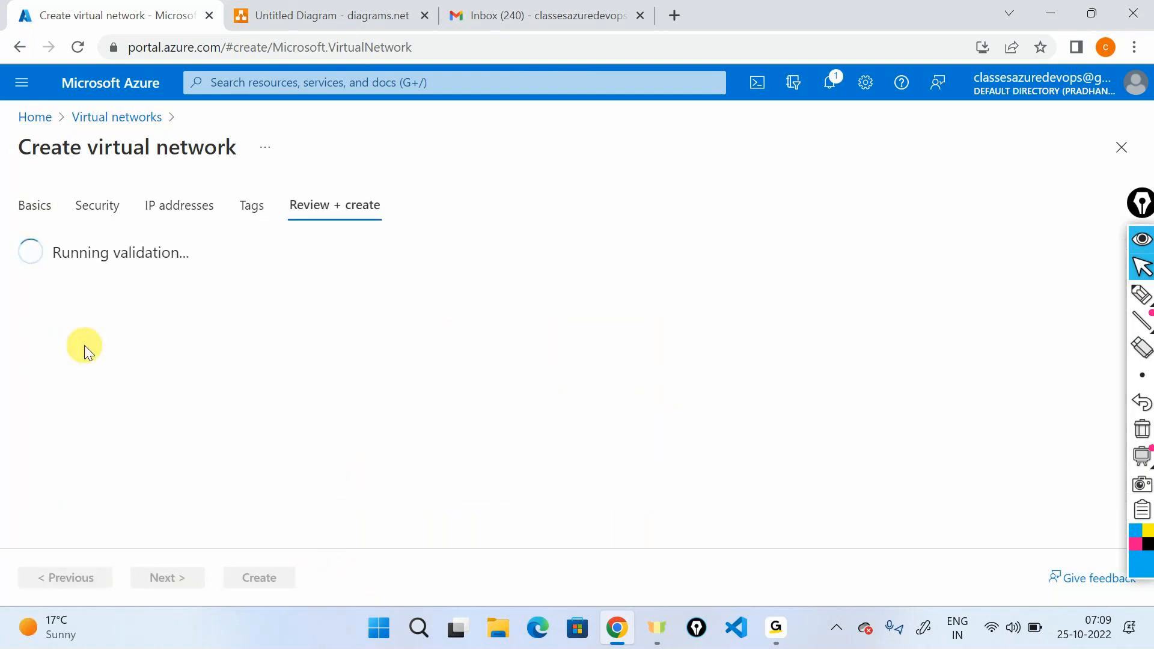
key(alt+Tab)
key(alt+Tab)
key(alt+Tab)
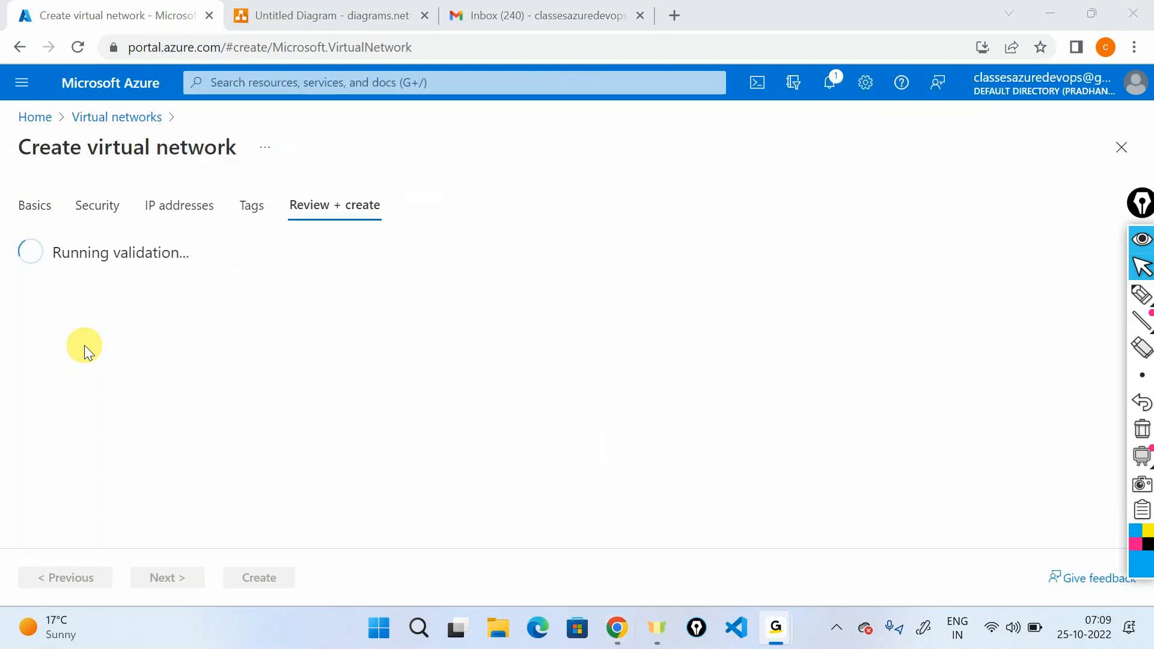
click(111, 347)
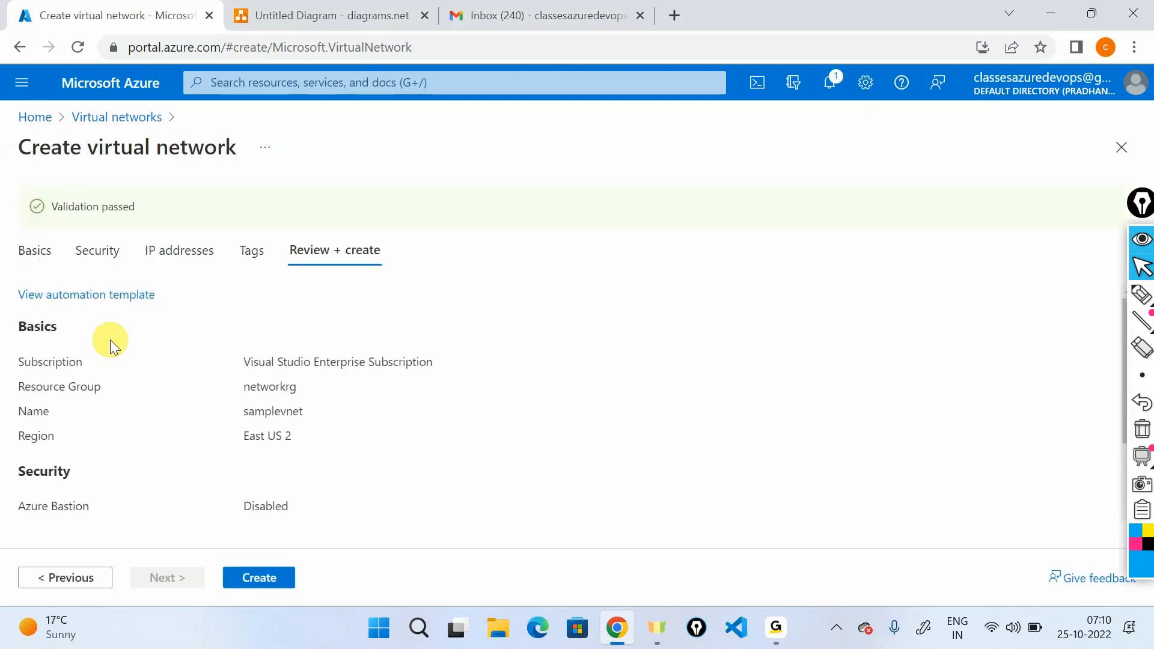
click(279, 580)
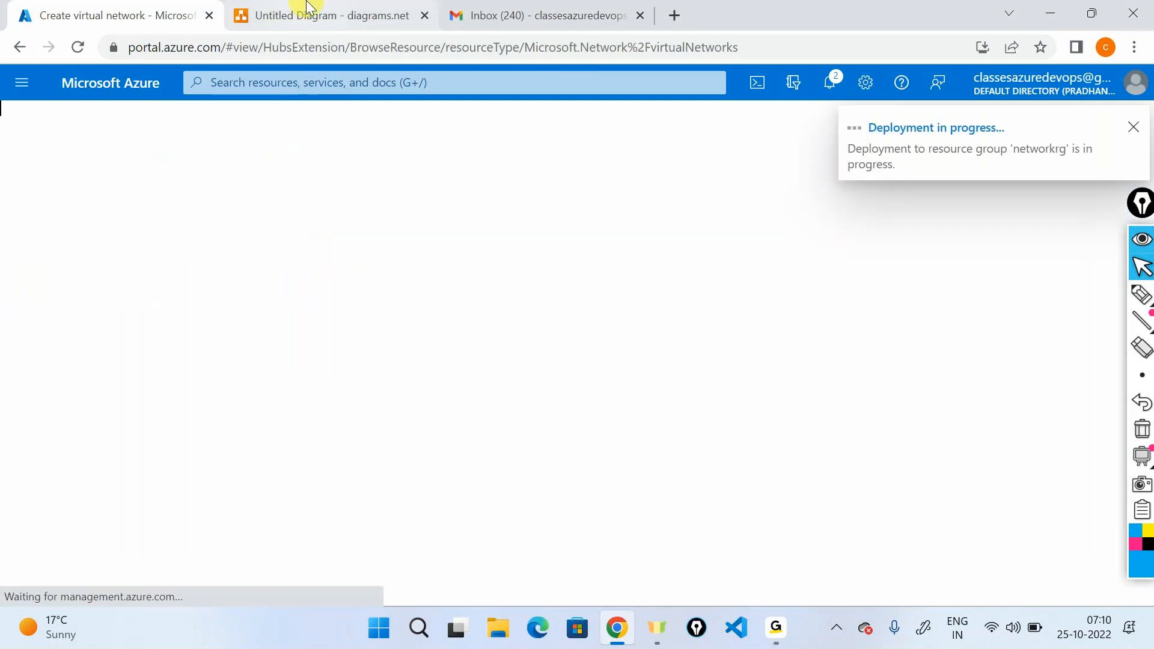
Switch to the diagrams.net drawing, move the inner virtual network icon slightly up and place a storage account icon in the square's lower part.
click(307, 7)
click(574, 377)
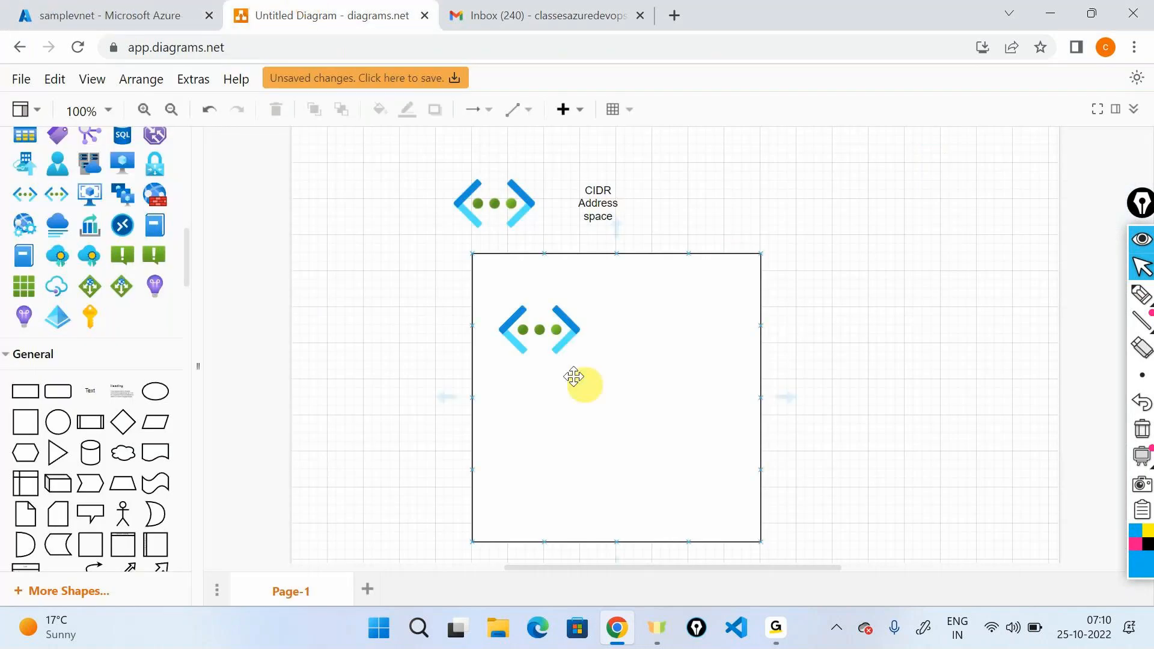
drag(541, 331, 541, 312)
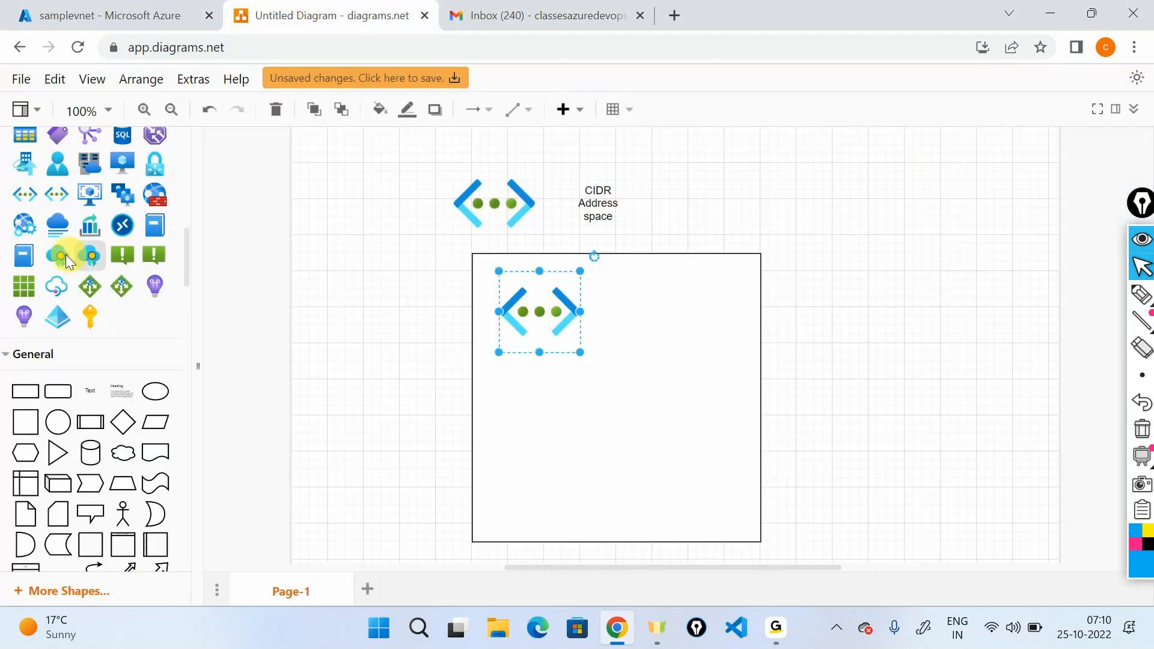
scroll(57, 251, up, 3)
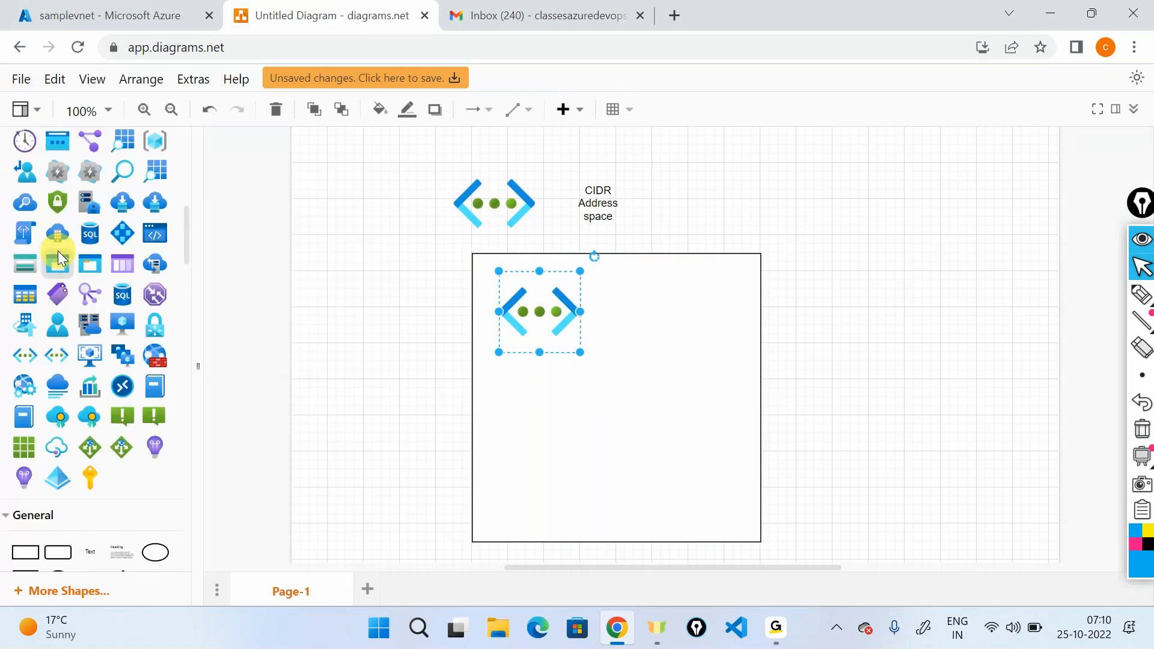
drag(58, 251, 570, 401)
drag(707, 523, 629, 457)
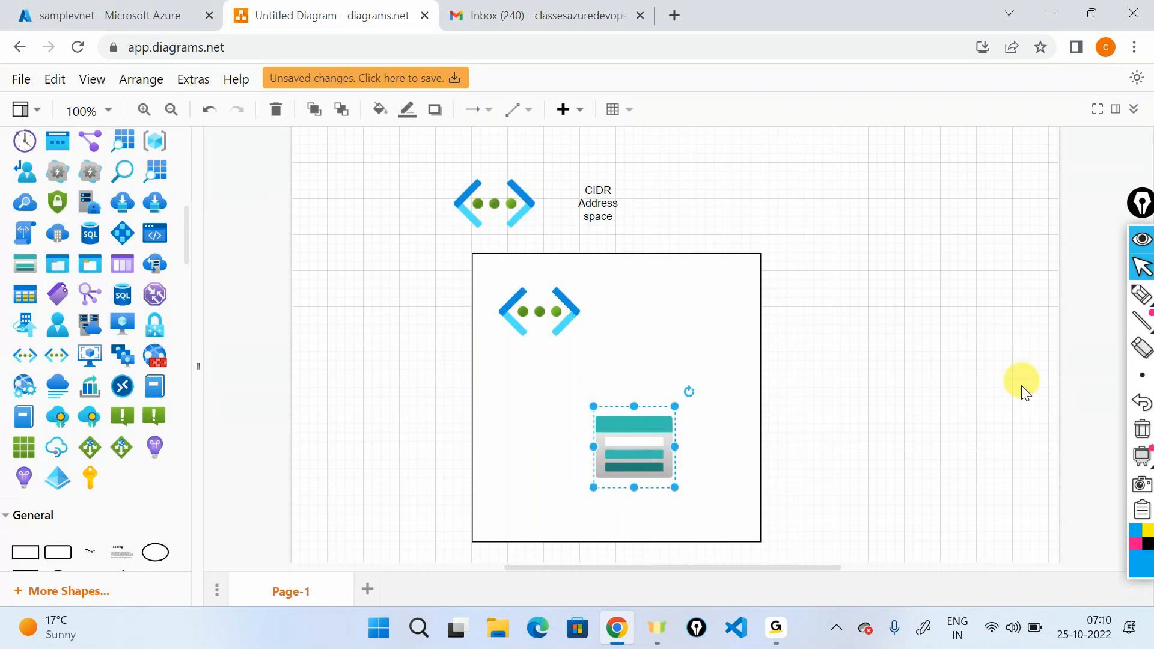
Handwrite "Internet traffic" with the pen beside the square and underline both words.
click(1141, 295)
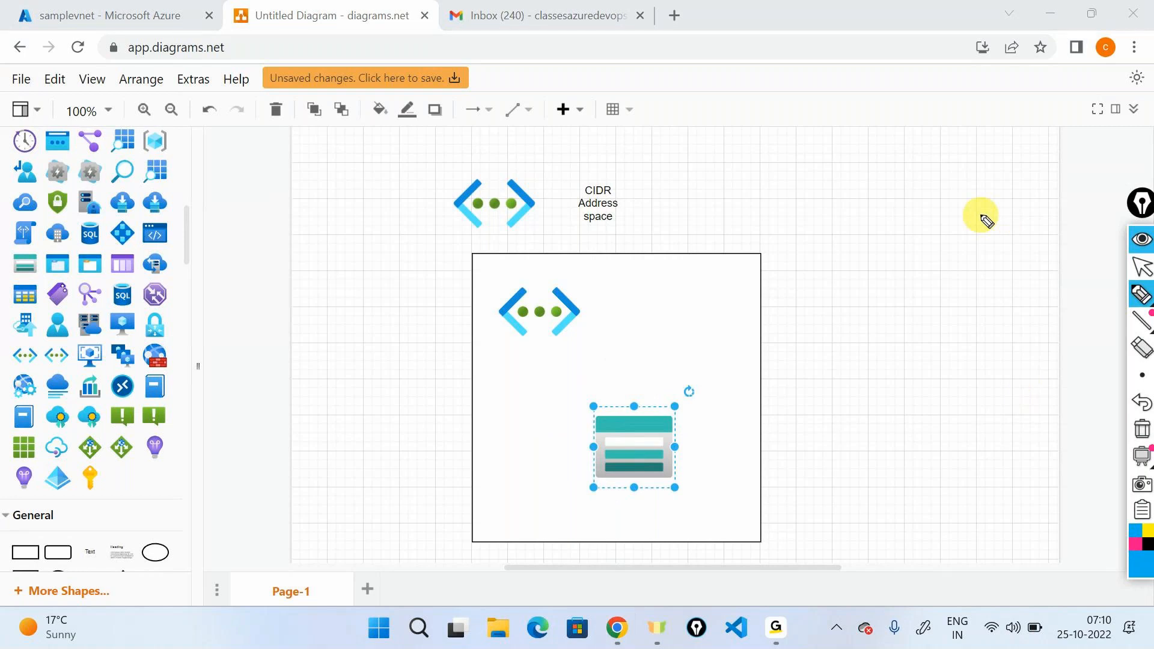
mouse_move(904, 410)
mouse_down()
mouse_move(903, 444)
mouse_move(949, 442)
mouse_up()
mouse_move(953, 431)
mouse_down()
mouse_move(963, 442)
mouse_move(1033, 411)
mouse_up()
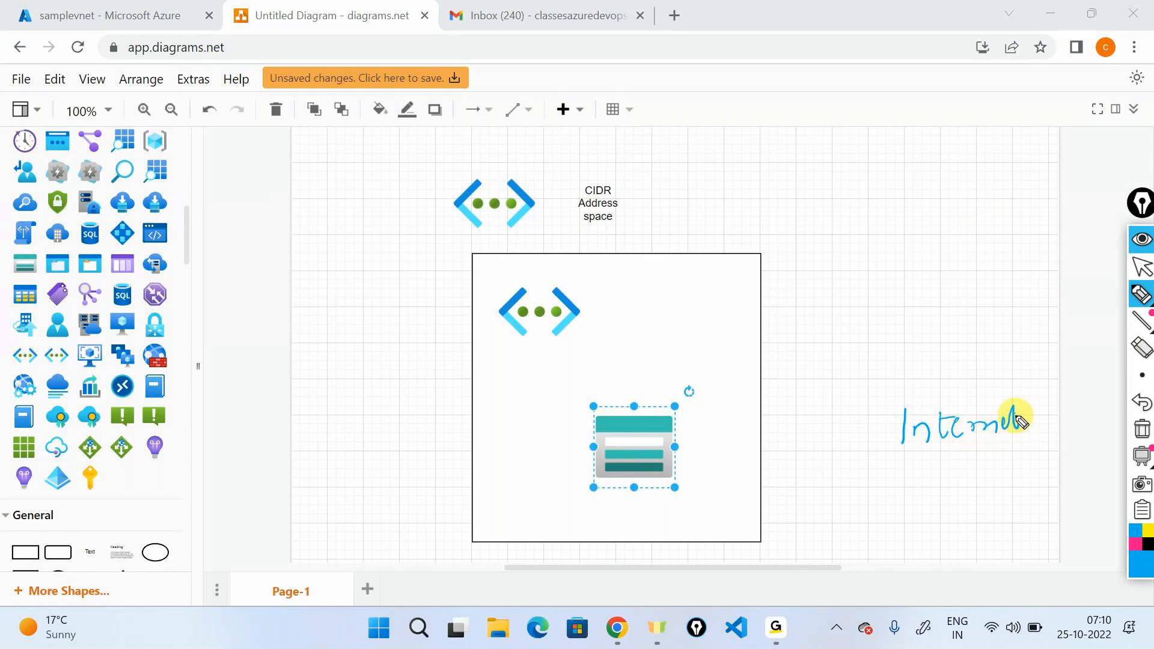
mouse_move(964, 460)
mouse_down()
mouse_move(995, 475)
mouse_move(1059, 471)
mouse_up()
click(1042, 447)
drag(921, 443, 1000, 446)
drag(961, 502, 1026, 504)
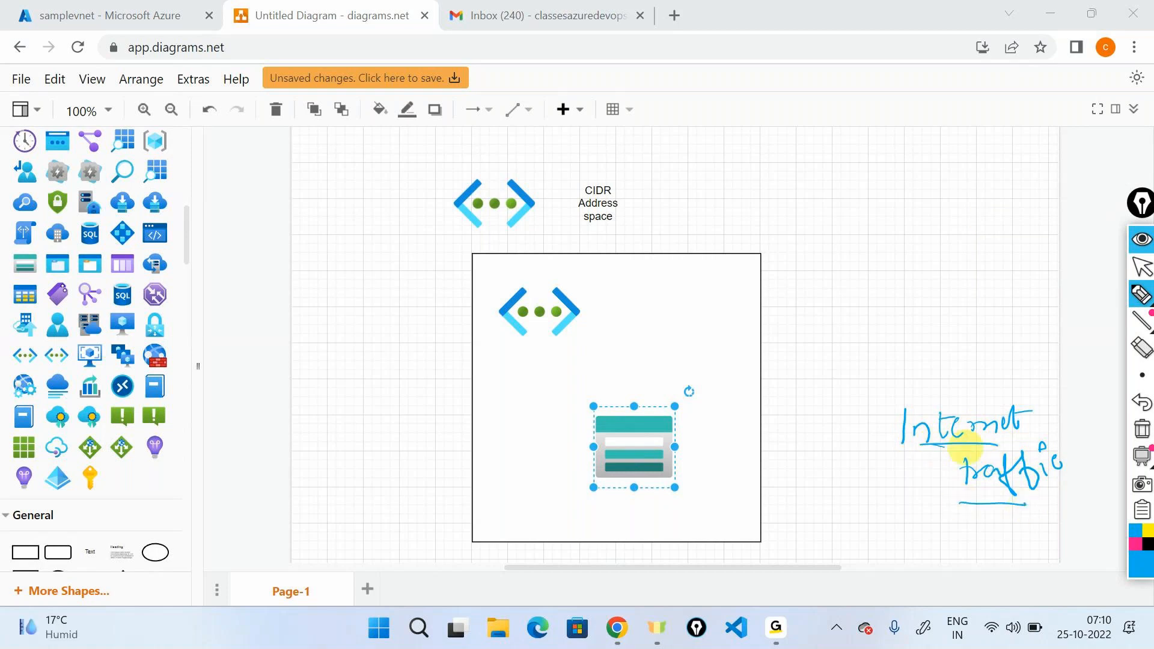
Sketch a computer beside the square with arrows to and from the square, and draw a circled IP label above it.
mouse_move(972, 306)
mouse_down()
mouse_move(1005, 338)
mouse_move(1018, 306)
mouse_move(971, 343)
mouse_move(1025, 342)
mouse_up()
mouse_move(972, 312)
mouse_down()
mouse_move(812, 330)
mouse_move(771, 371)
mouse_up()
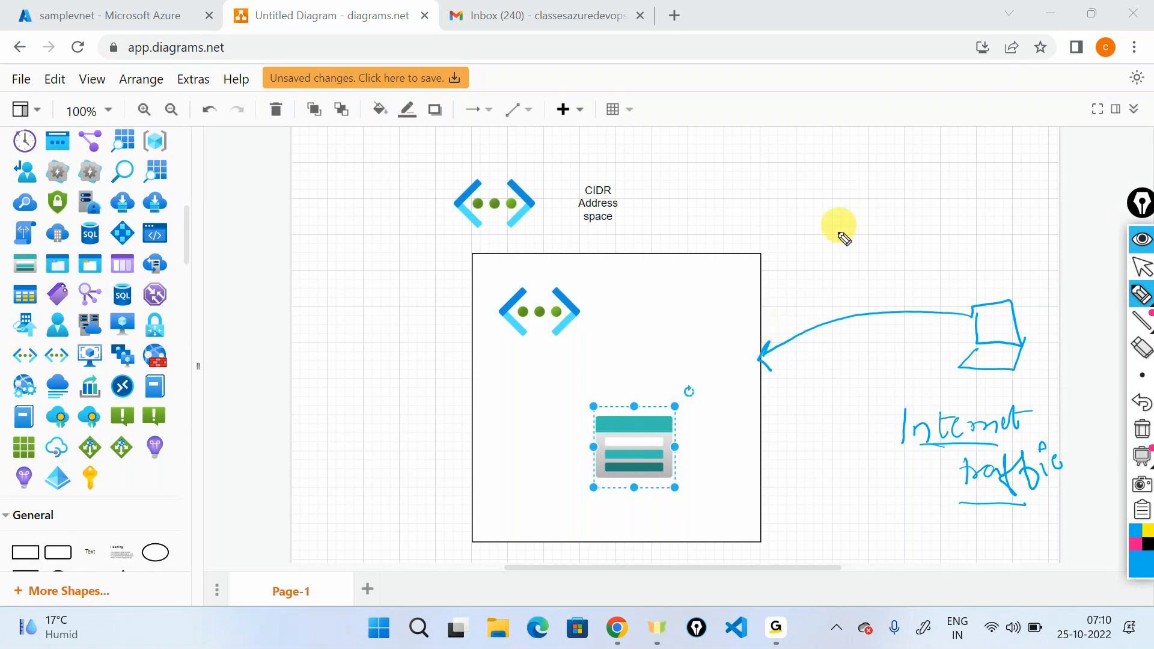
mouse_move(765, 401)
mouse_down()
mouse_move(894, 379)
mouse_move(928, 324)
mouse_up()
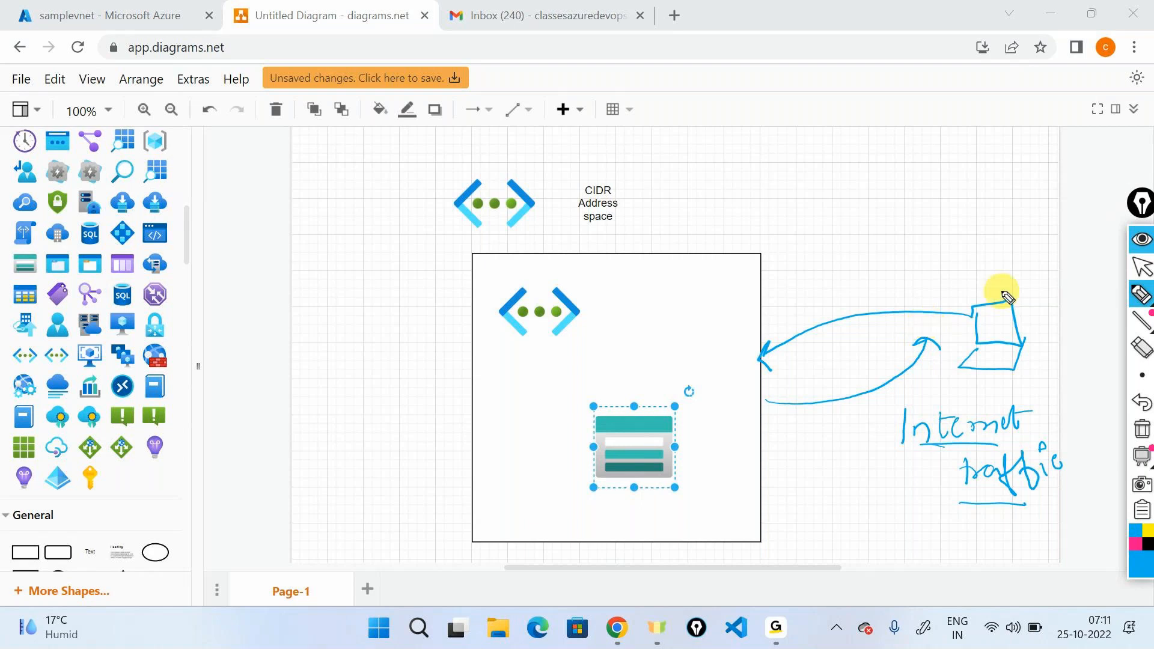
mouse_move(1009, 297)
mouse_down()
mouse_move(1008, 275)
mouse_move(995, 301)
mouse_move(983, 243)
mouse_move(962, 241)
mouse_up()
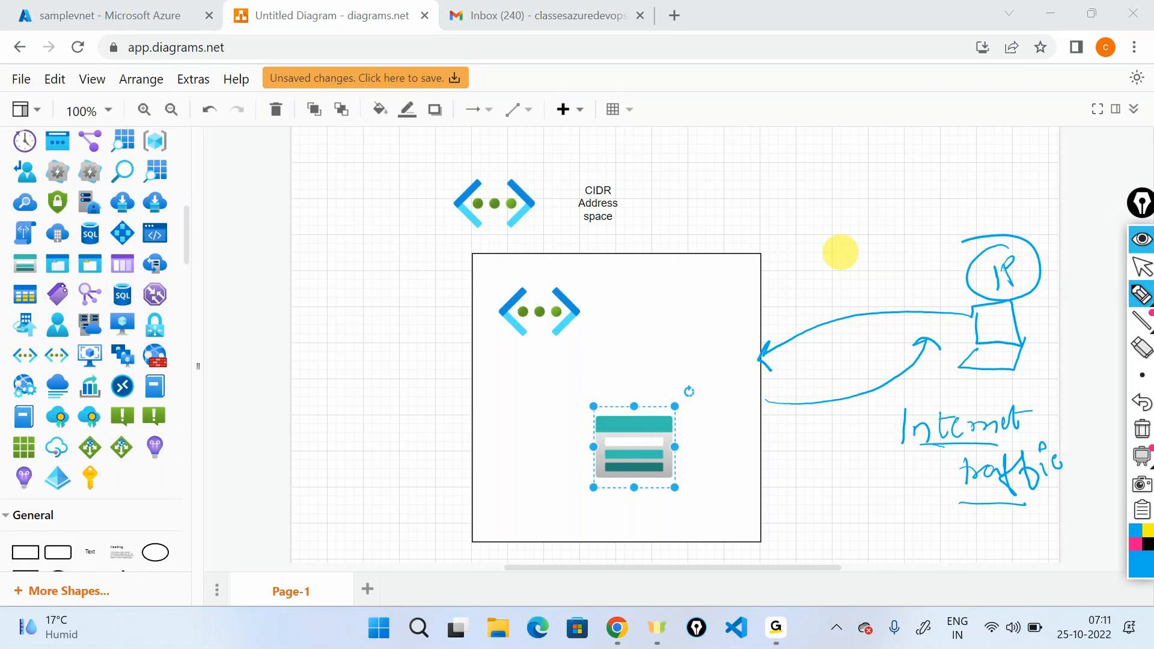
Clear all pen annotations and switch back to the samplevnet overview in the Azure portal.
click(1142, 437)
click(1142, 268)
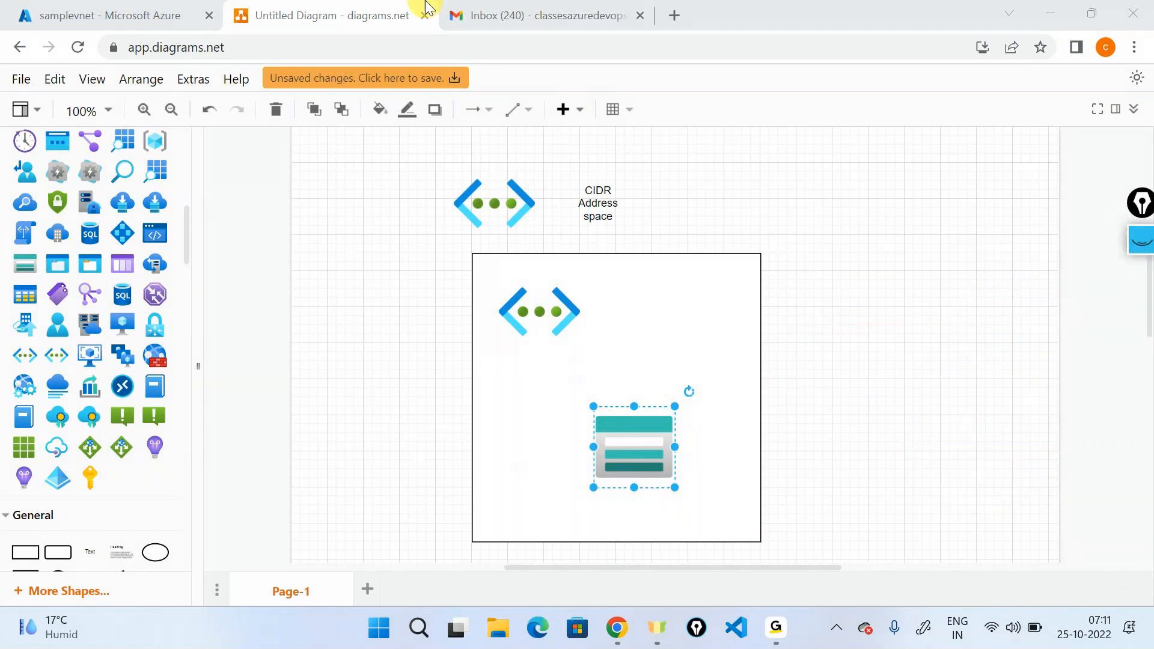
click(205, 9)
click(352, 415)
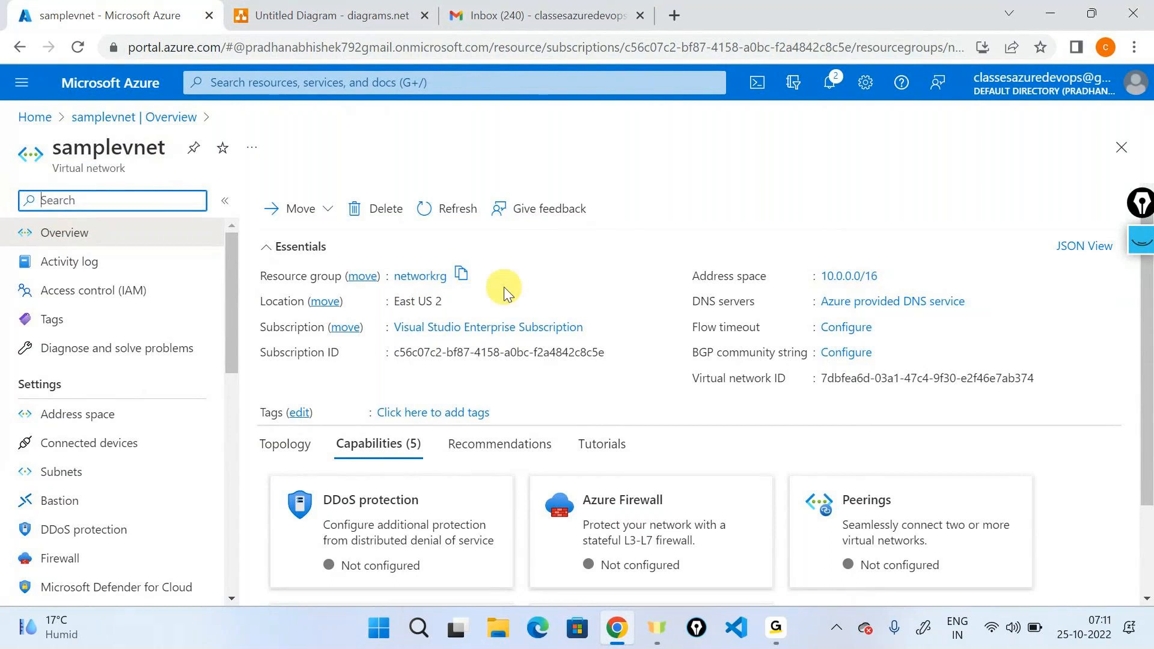
Examine samplevnet's address space, highlight its CIDR range and open the list of subnets.
click(125, 419)
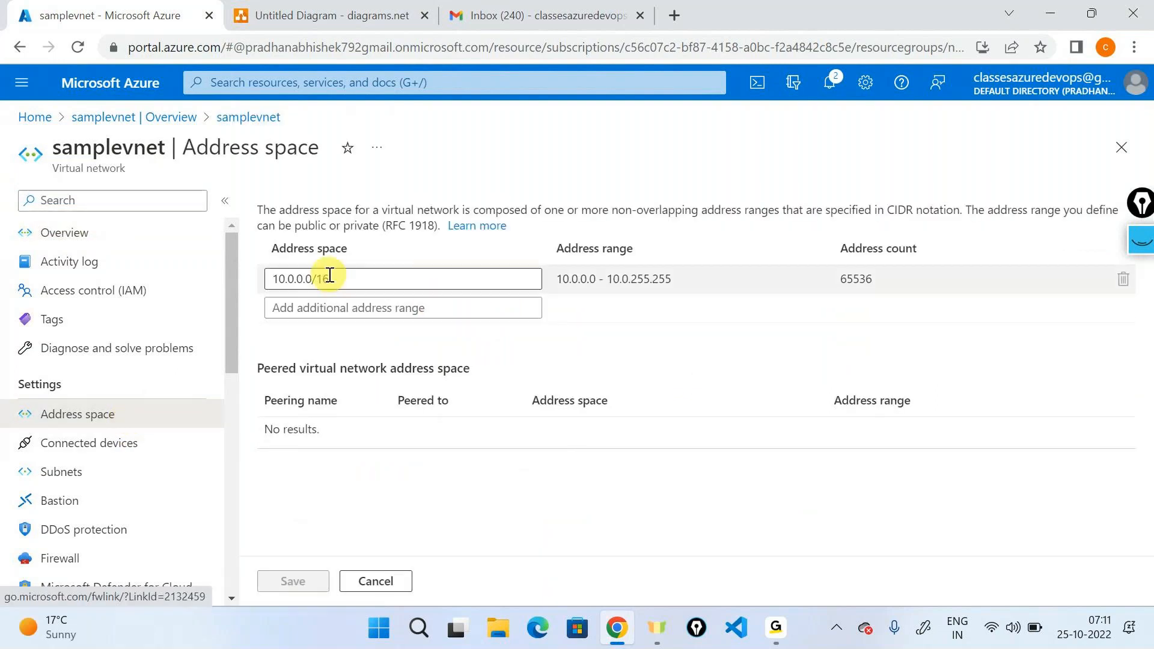
drag(343, 276, 232, 286)
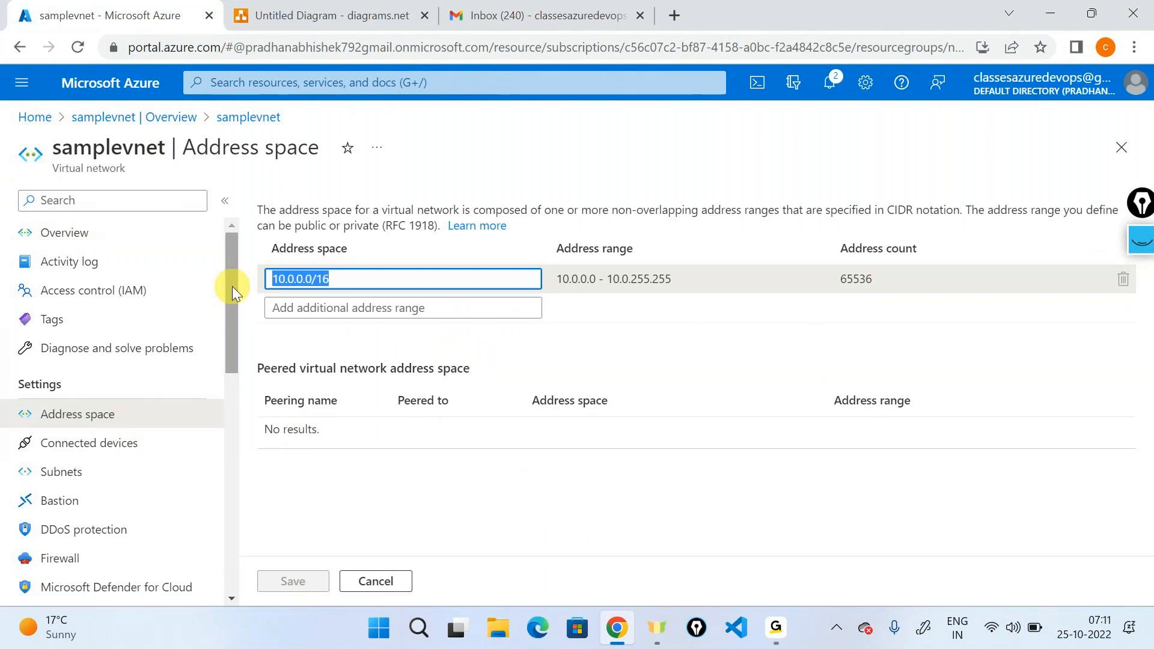
click(123, 472)
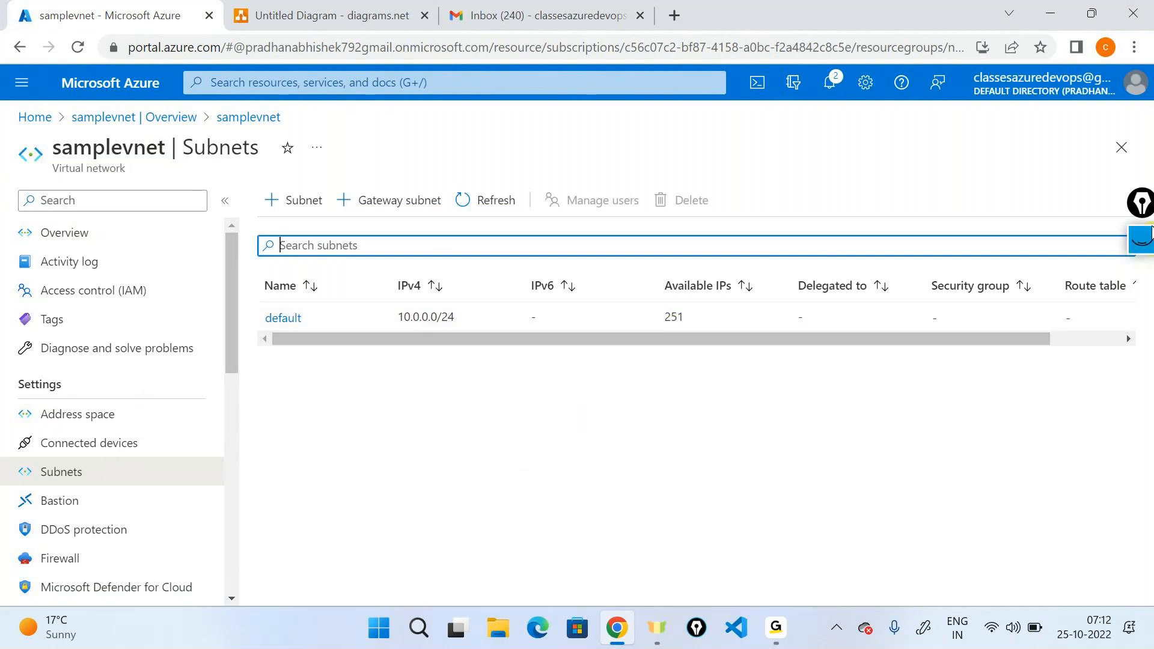
Handwrite 256 - 5 = 251 below the subnet list, circle the 251, and clear the pen annotations.
click(1138, 240)
click(1141, 294)
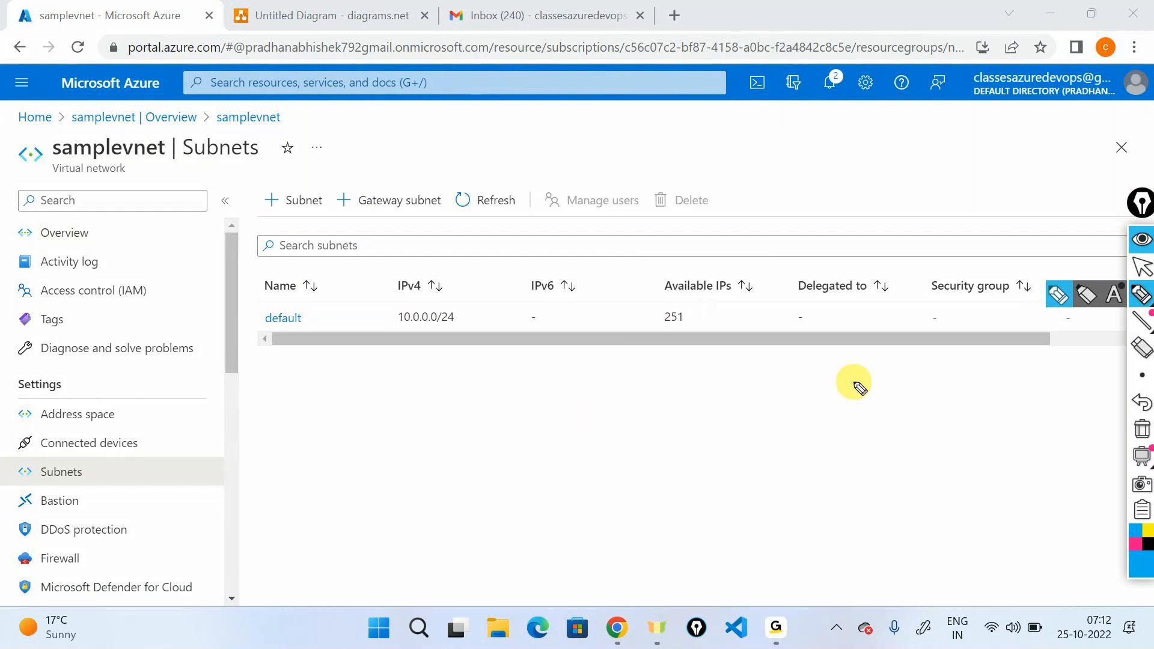
mouse_move(679, 386)
mouse_down()
mouse_move(691, 407)
mouse_move(733, 396)
mouse_up()
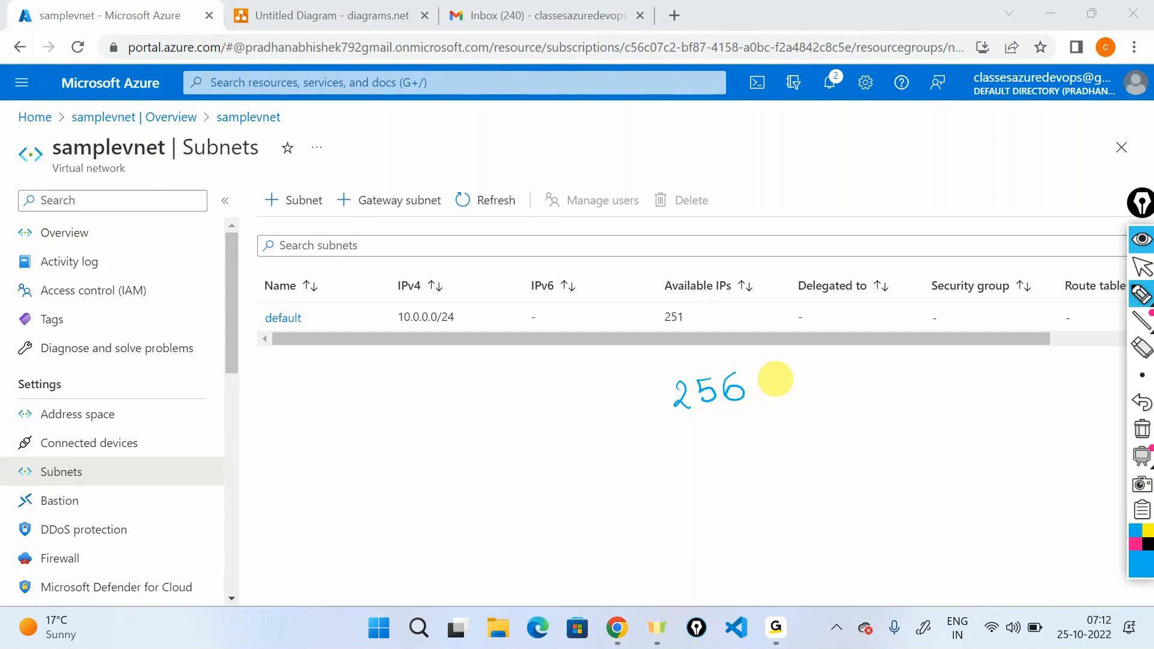
mouse_move(765, 389)
mouse_down()
mouse_move(830, 385)
mouse_move(803, 394)
mouse_up()
drag(853, 380, 878, 378)
drag(853, 390, 981, 380)
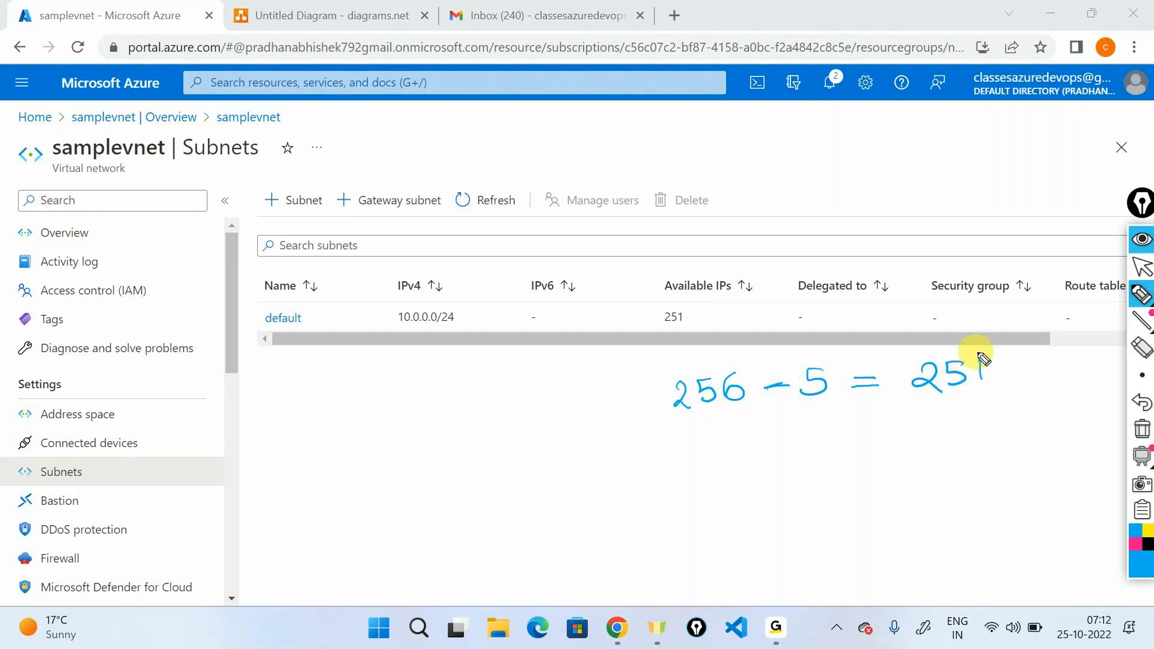
drag(959, 341, 986, 347)
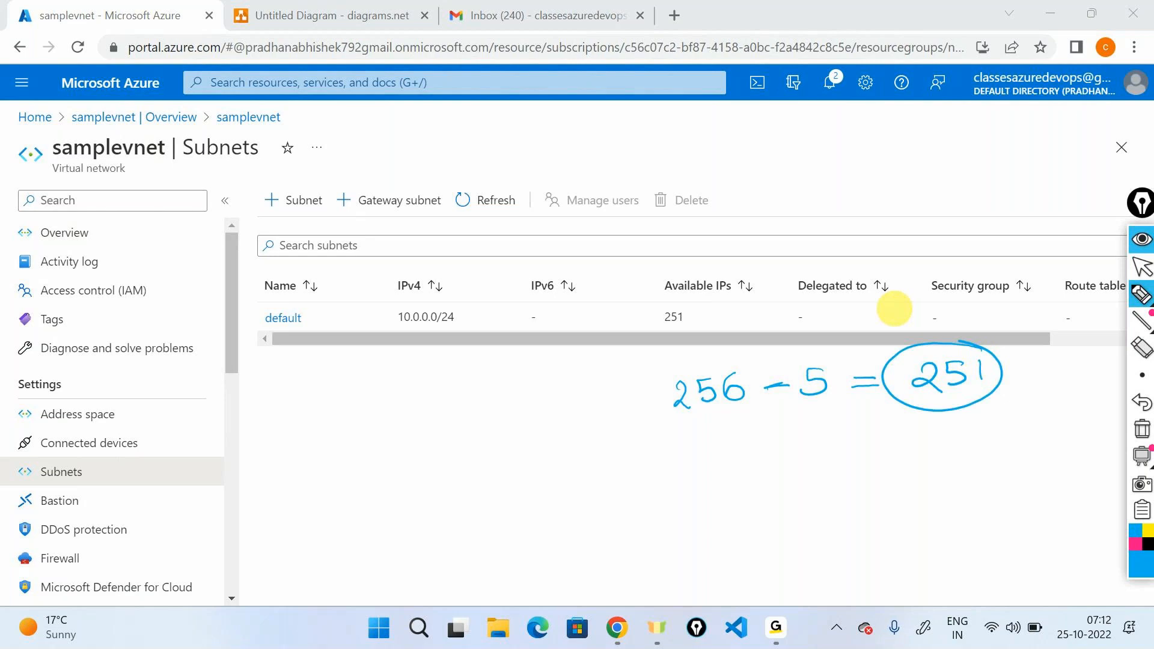
click(1131, 430)
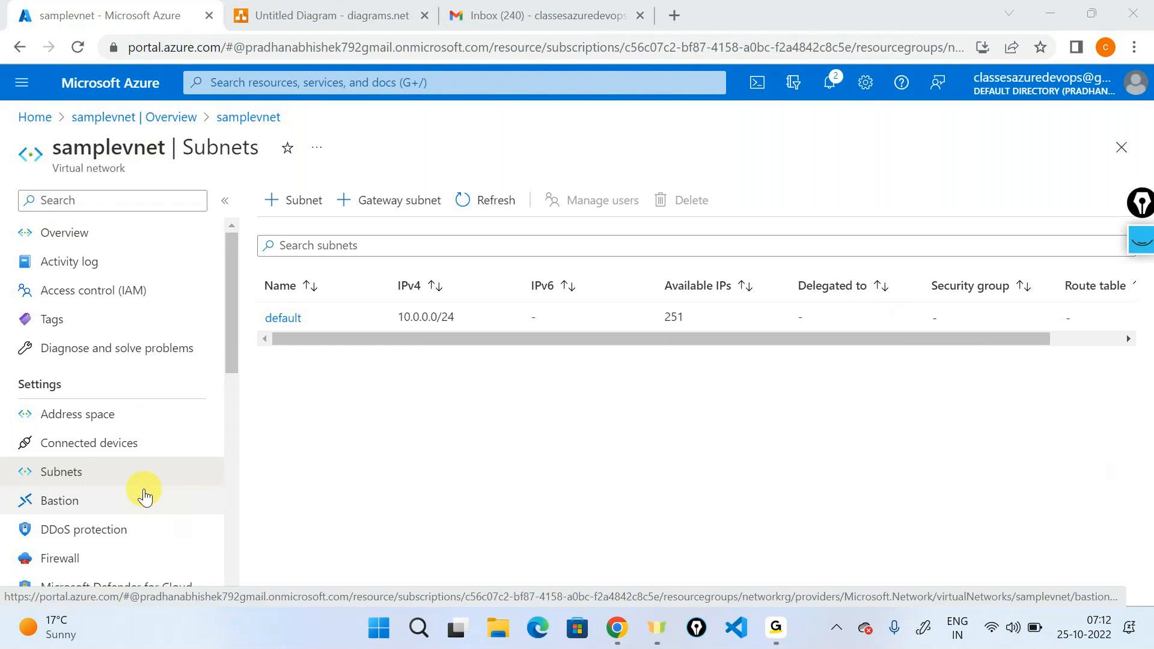
Look over the storage account icon in the diagrams.net drawing and return to samplevnet's subnets in the Azure portal.
click(307, 9)
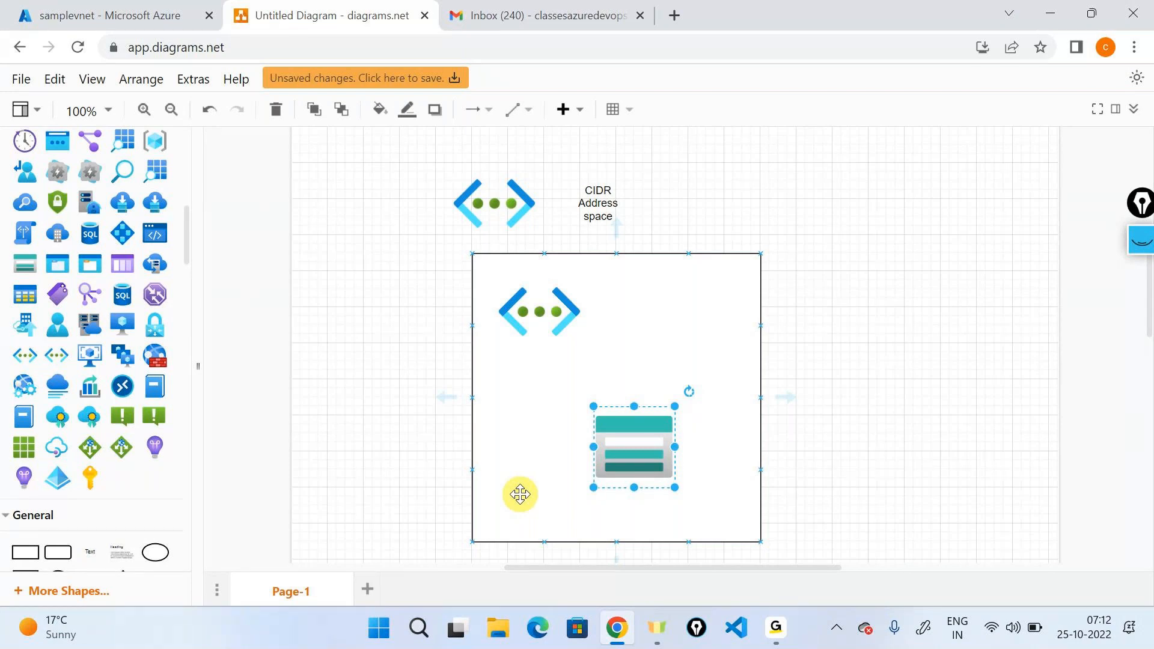
click(976, 475)
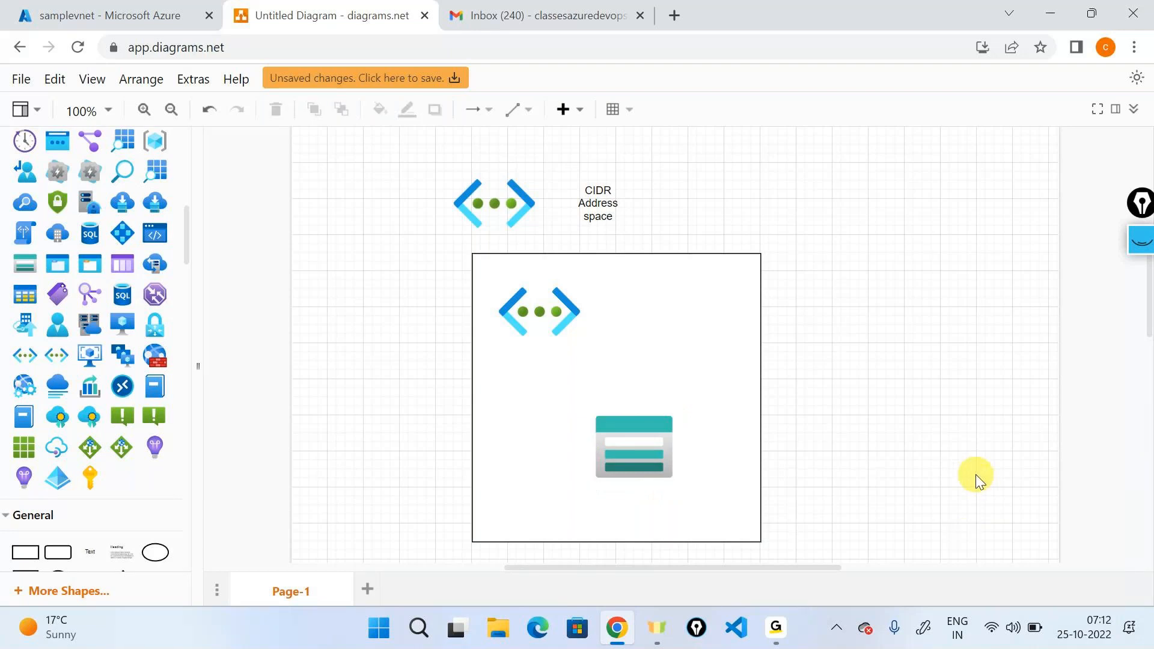
click(159, 7)
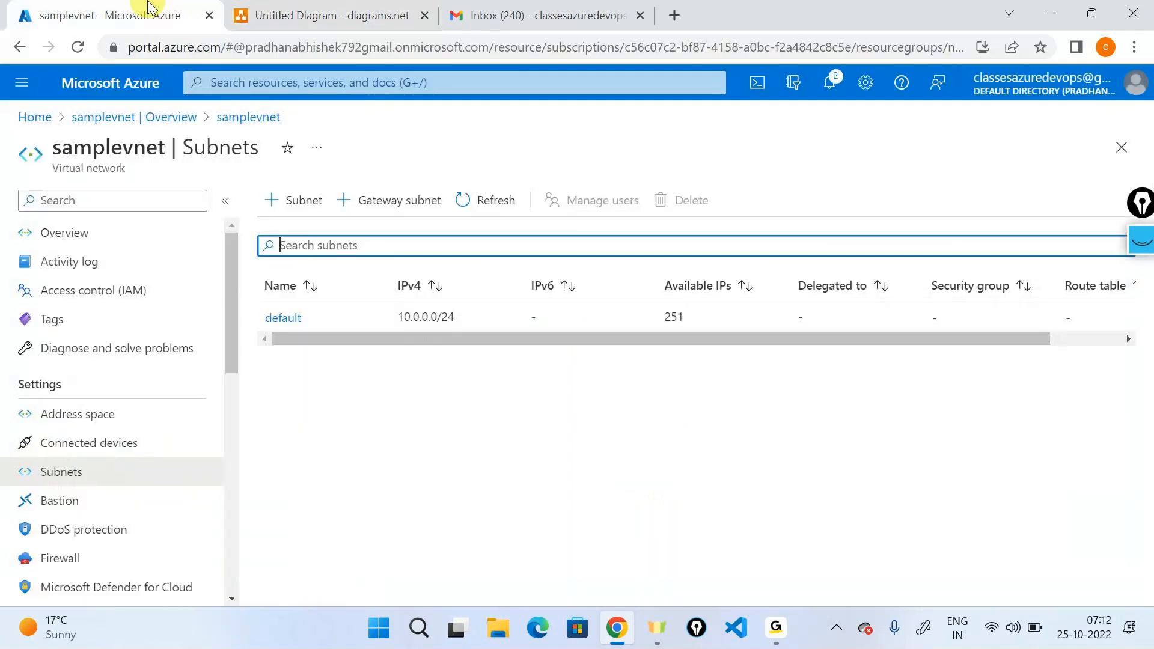
Return to the Azure portal home page, switch to diagrams.net and delete the storage account icon from inside the virtual network box.
click(140, 84)
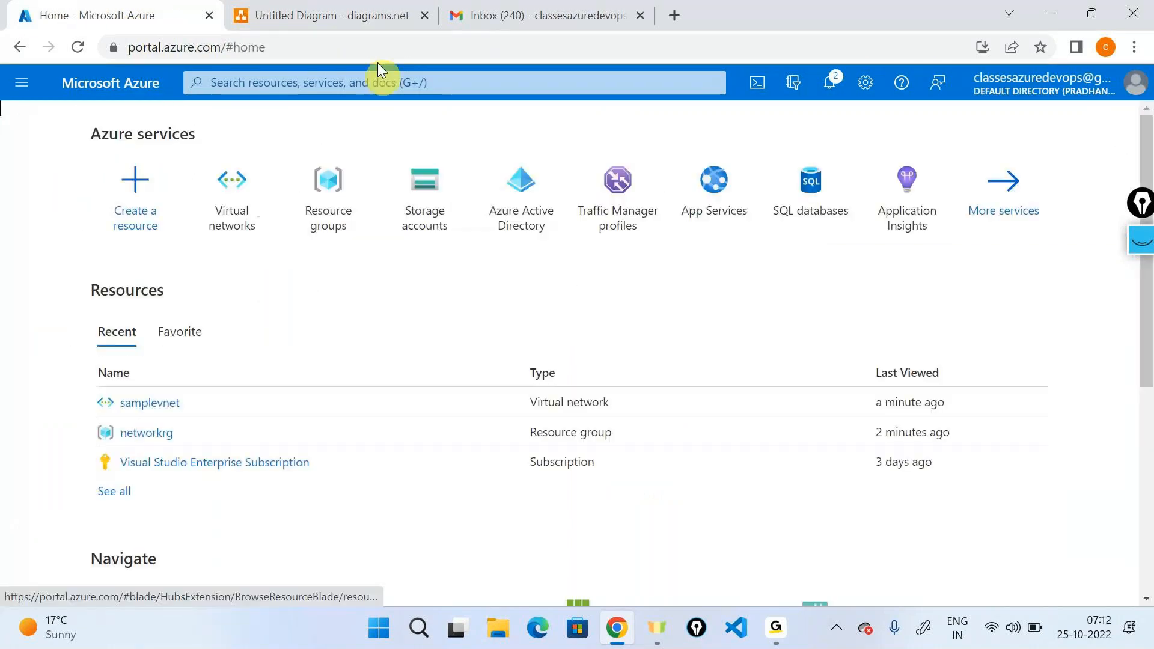
click(378, 15)
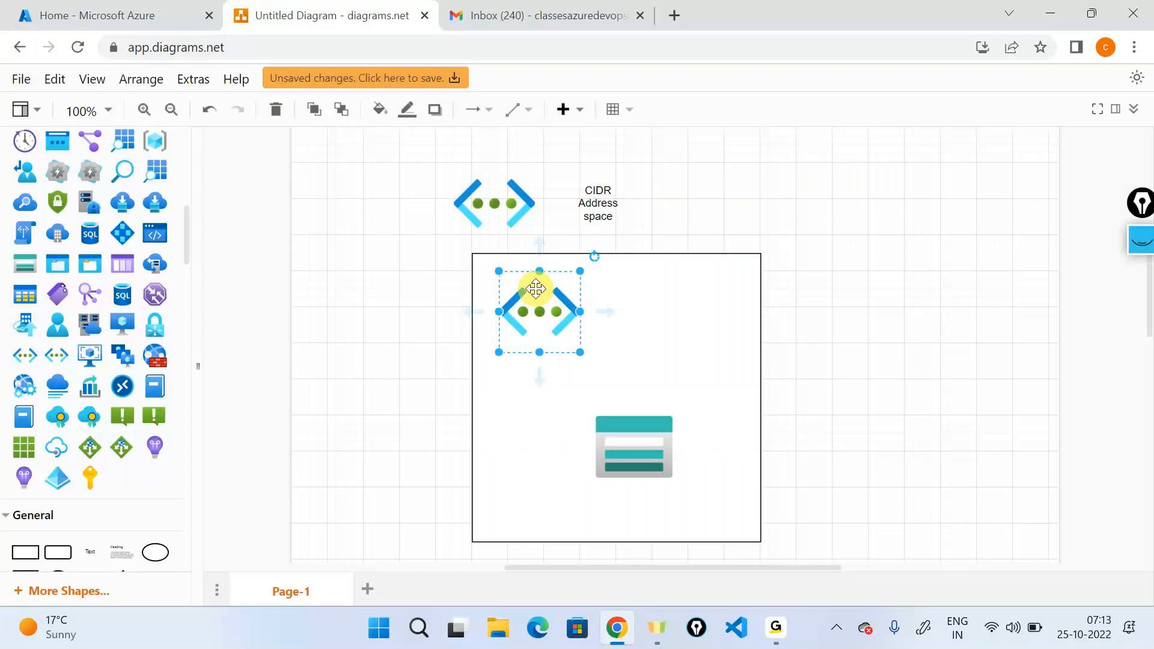
click(626, 435)
key(Delete)
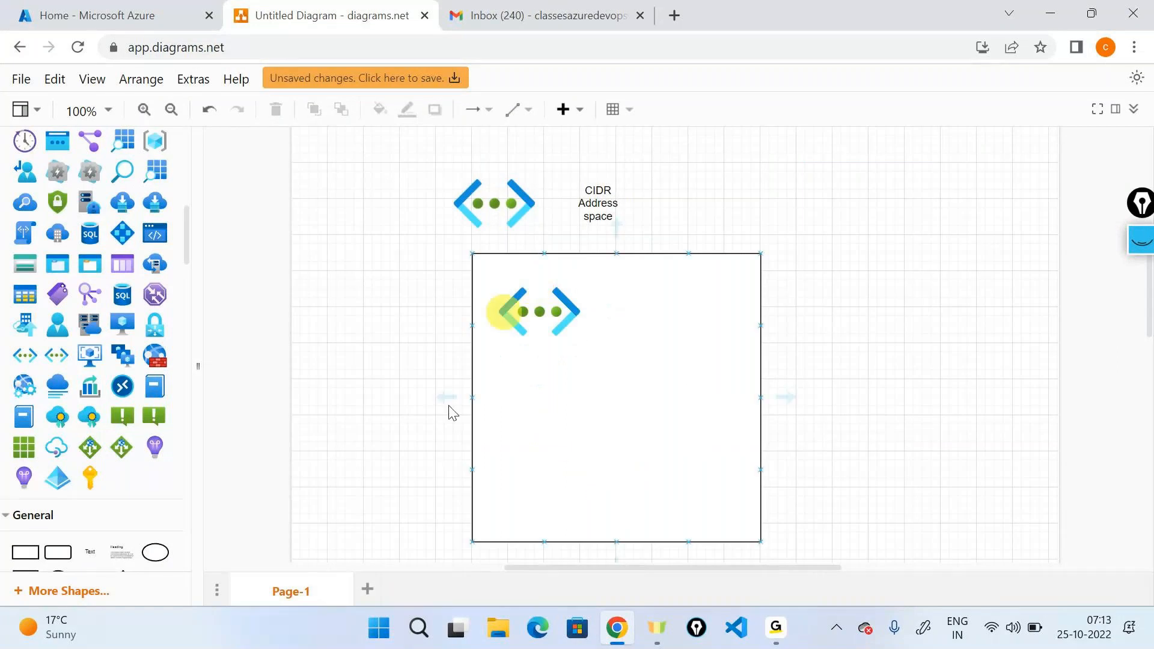
click(570, 479)
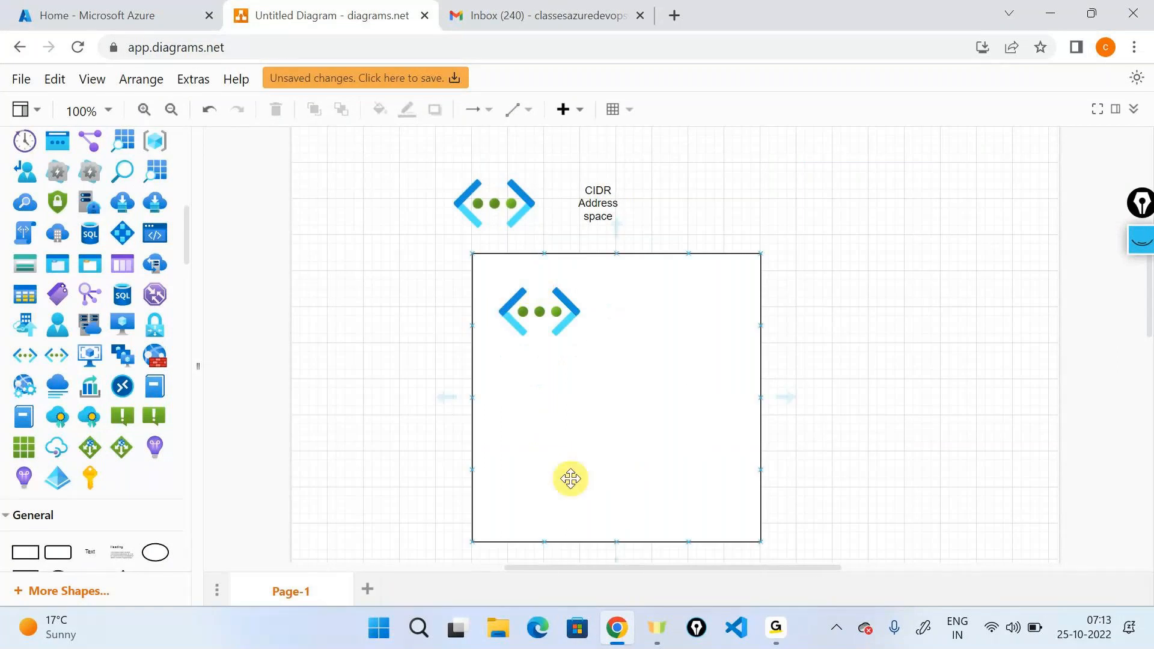
Start a new storage account in the Azure portal and create the resource group storage-rg for it.
click(84, 8)
click(421, 219)
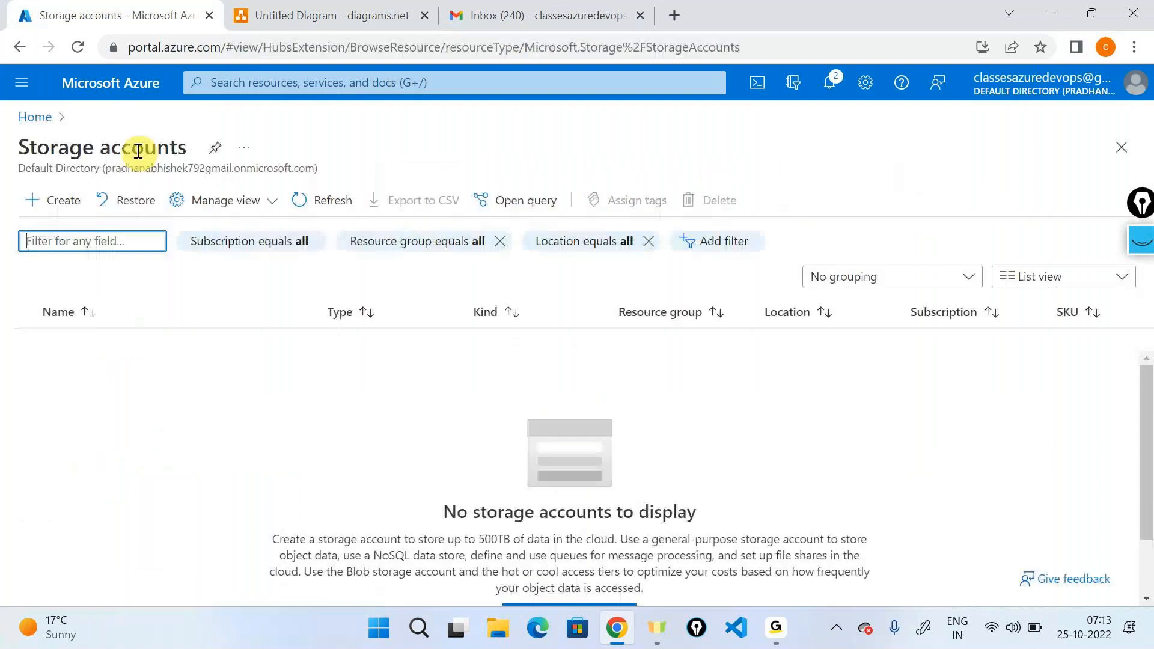
click(45, 199)
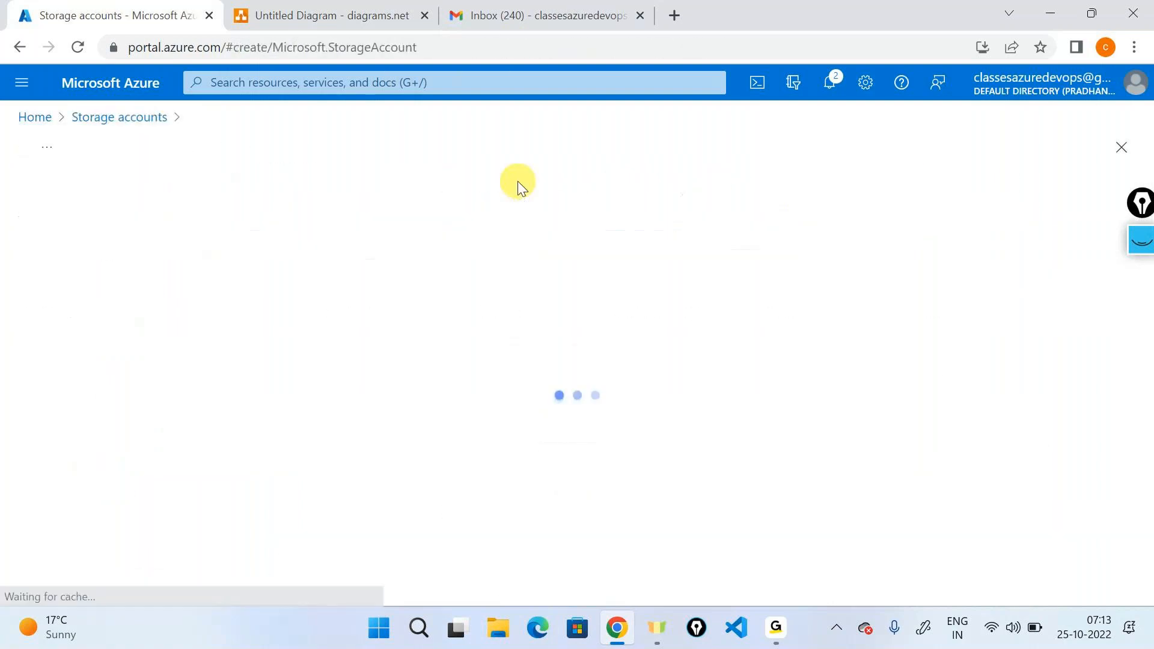
scroll(310, 347, down, 2)
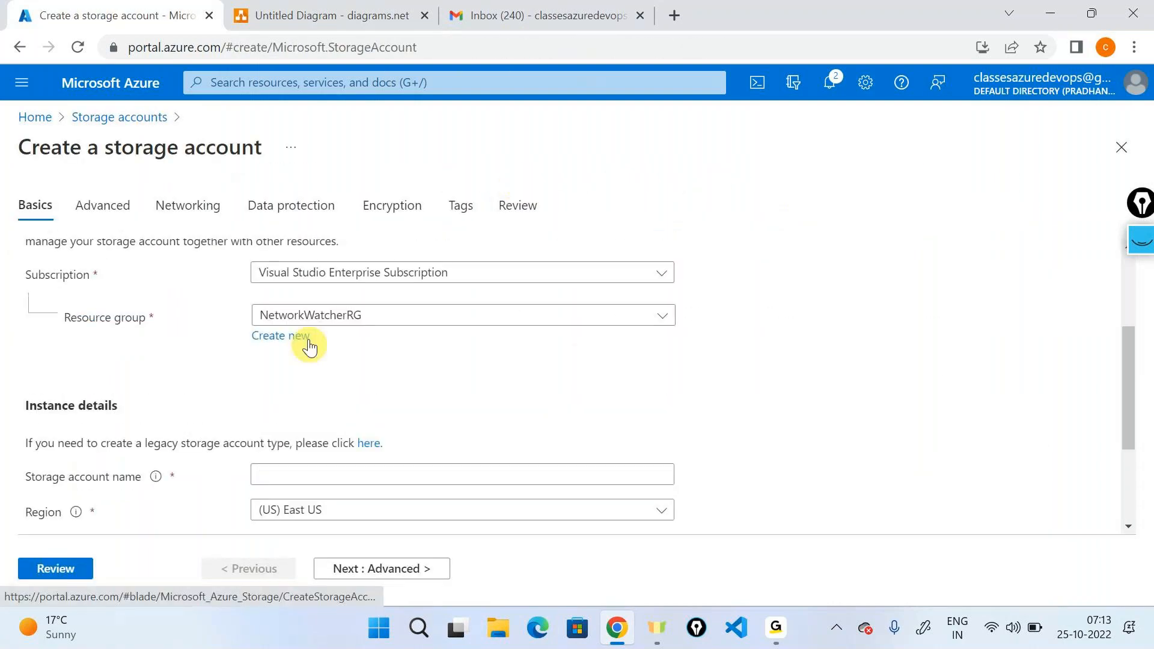
click(291, 335)
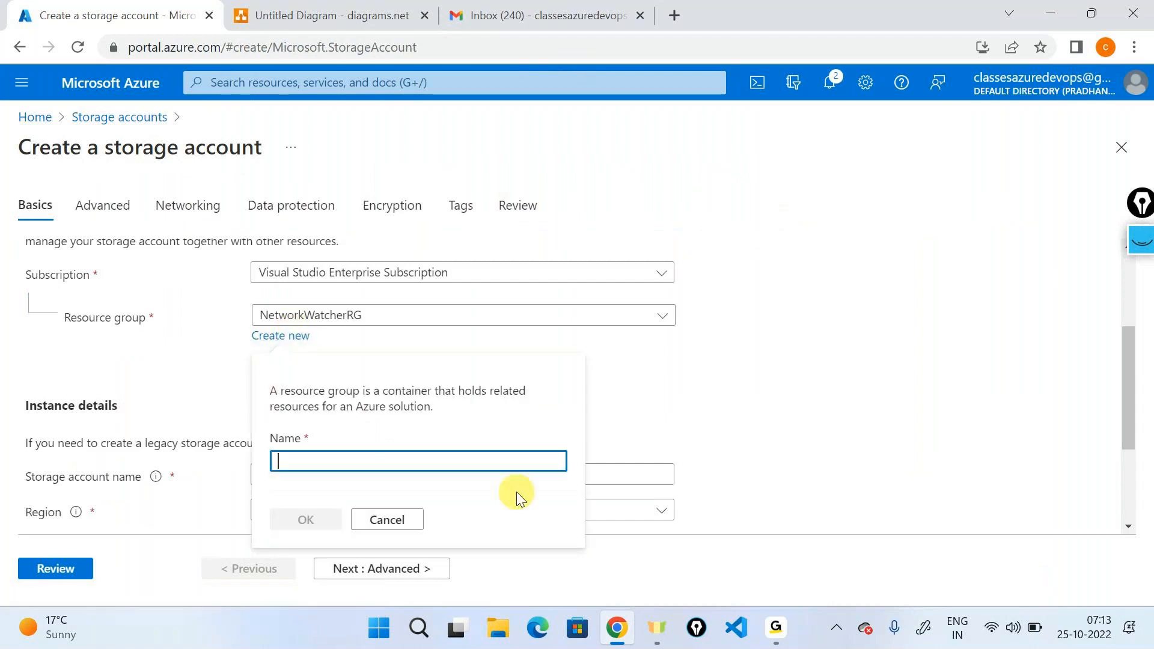
text(sti)
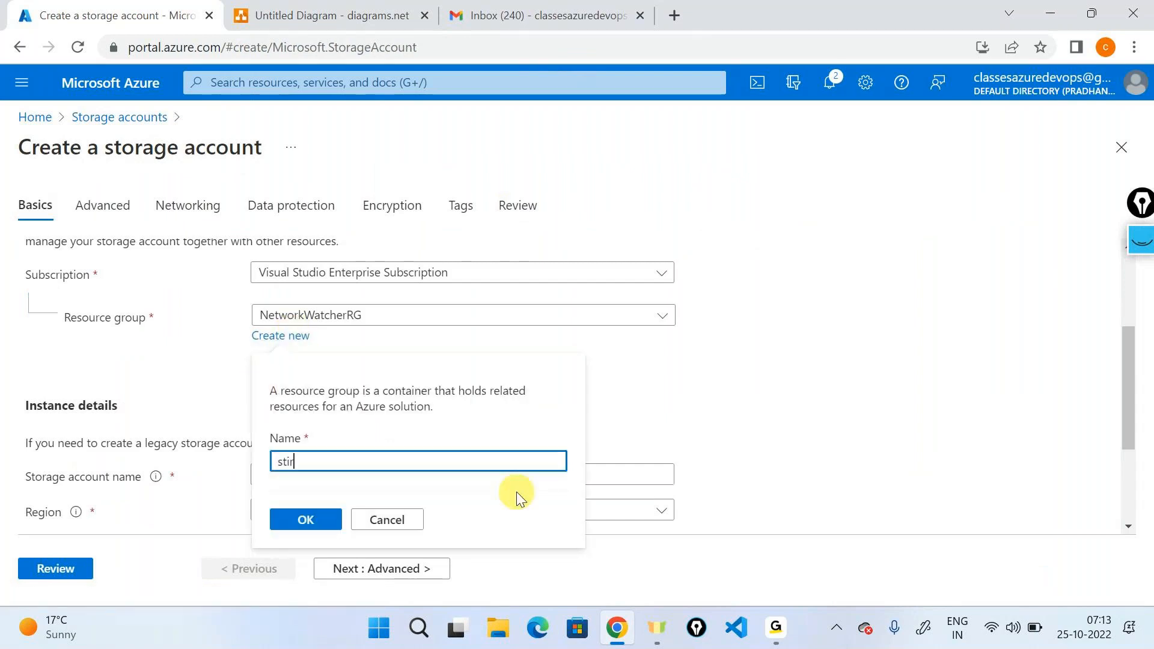
text(orage-rg)
click(308, 519)
Name the storage account demostorvnetabcxyz.
scroll(572, 448, down, 2)
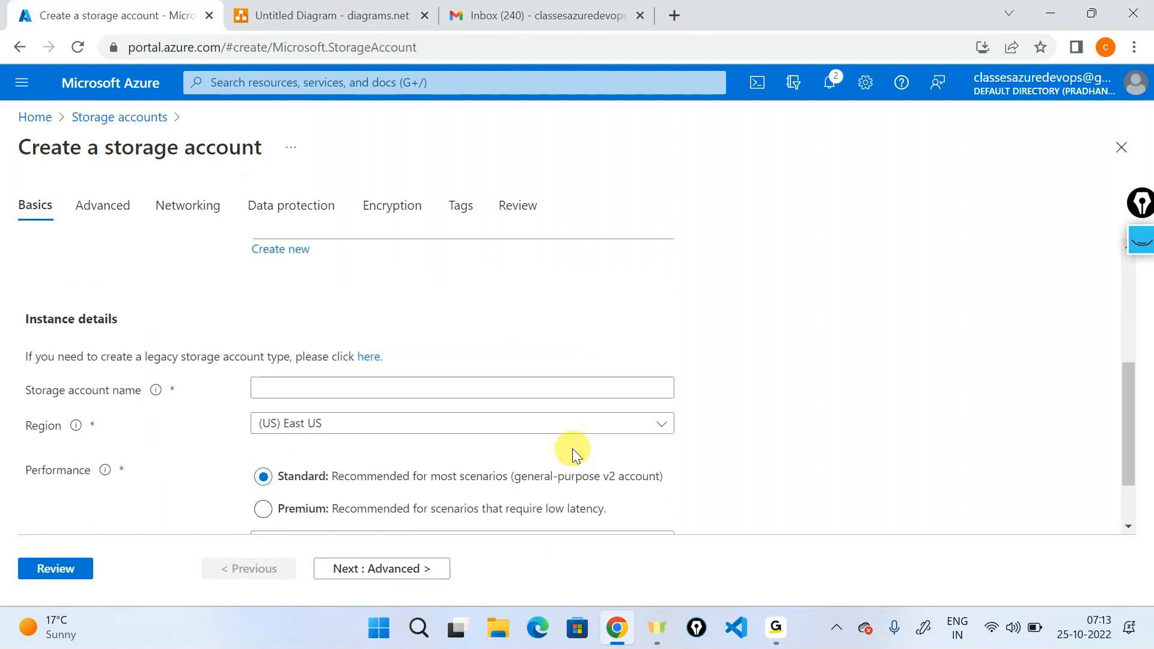
click(381, 388)
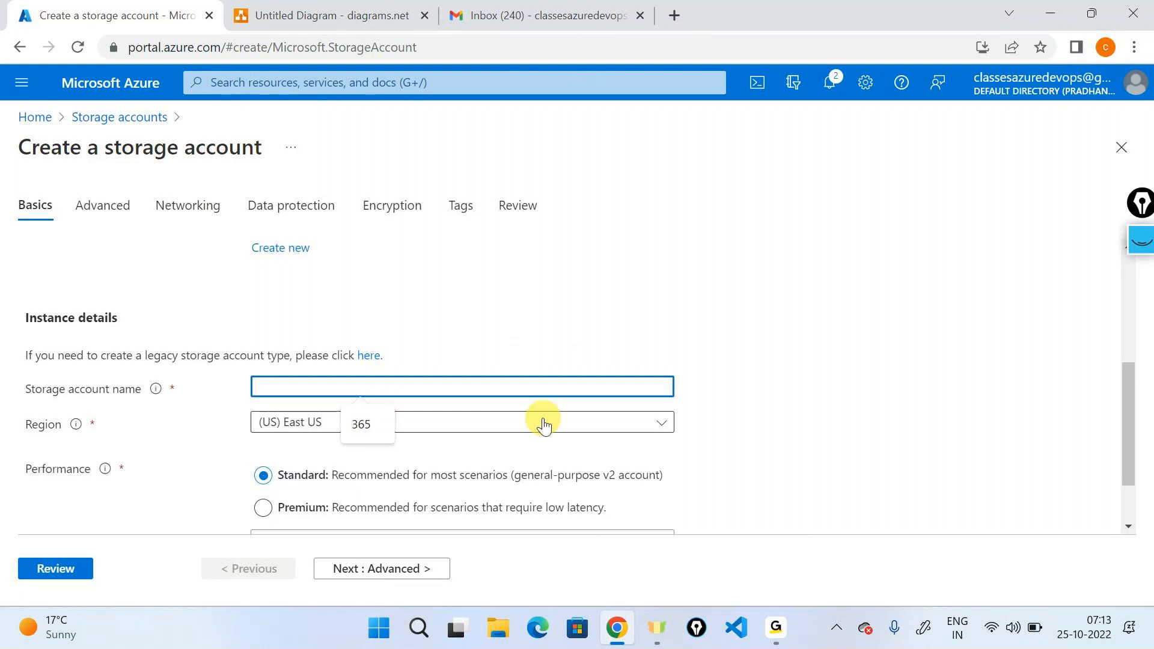
text(demostorvnetabcxyz)
click(843, 335)
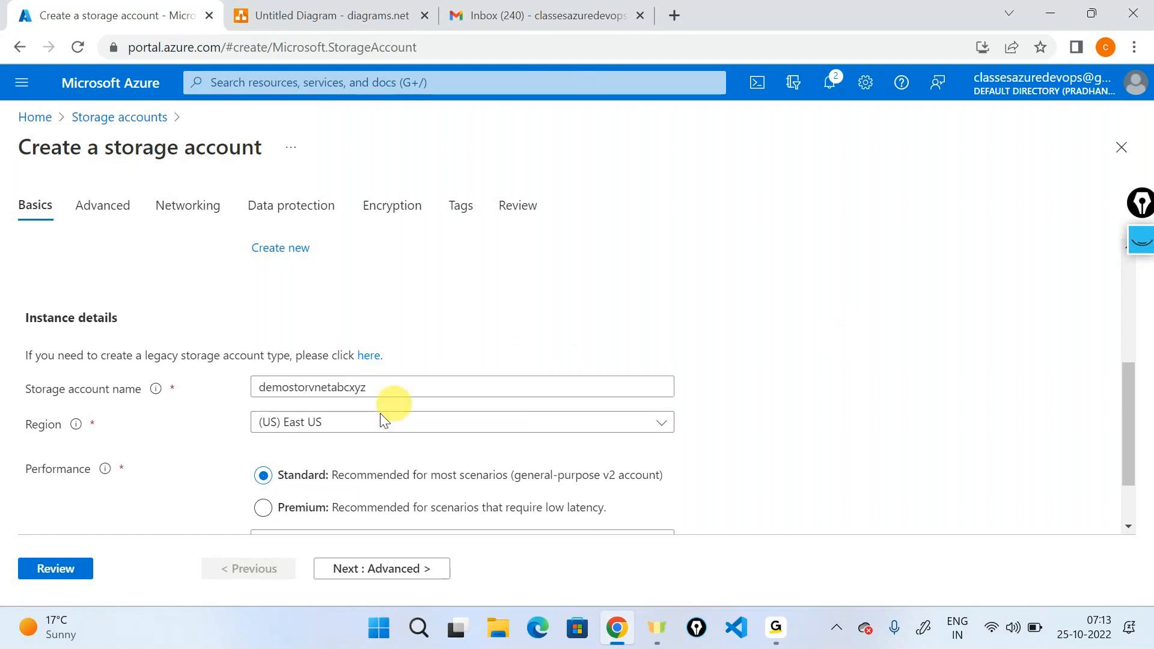
Circle the storage account name, link it to a boxed handwritten Network note, mark the East US region, and clear the pen annotations.
click(1147, 241)
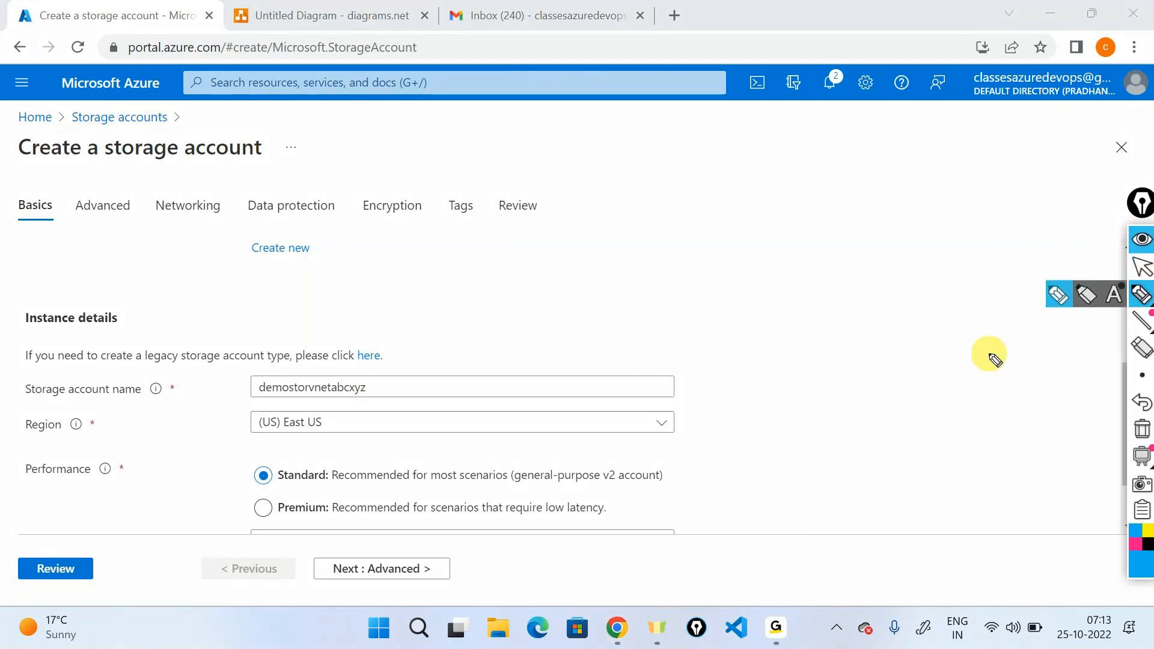
mouse_move(291, 363)
mouse_down()
mouse_move(374, 399)
mouse_move(297, 360)
mouse_move(610, 268)
mouse_move(621, 250)
mouse_move(684, 231)
mouse_up()
drag(283, 438, 218, 445)
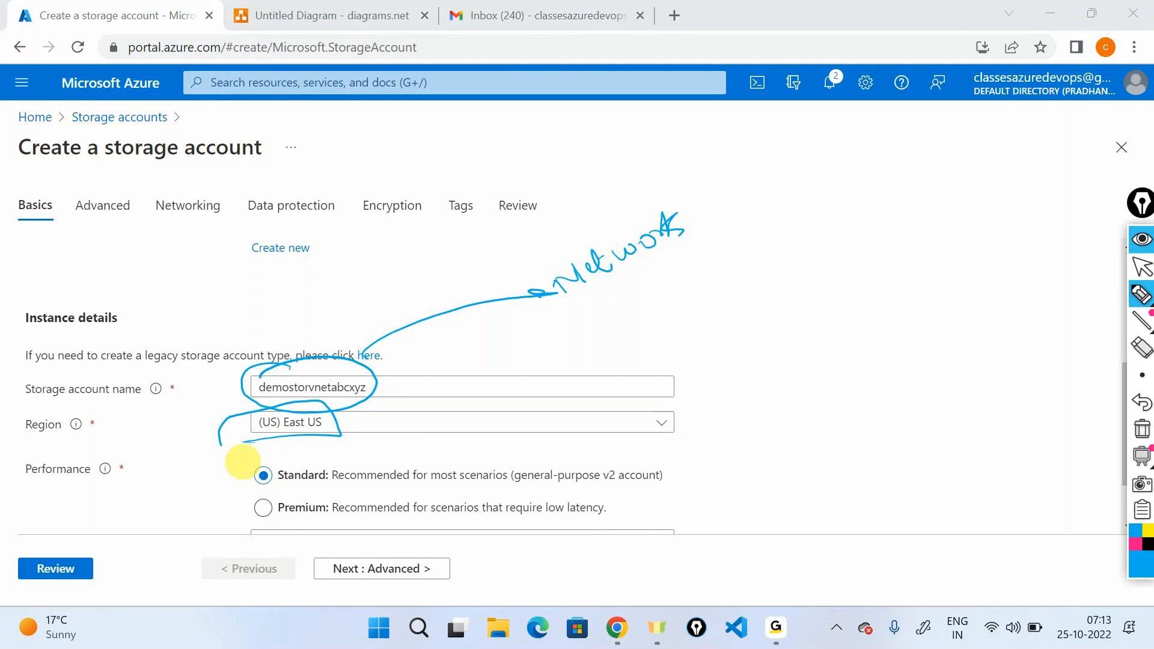
mouse_move(562, 314)
mouse_down()
mouse_move(729, 233)
mouse_move(549, 315)
mouse_up()
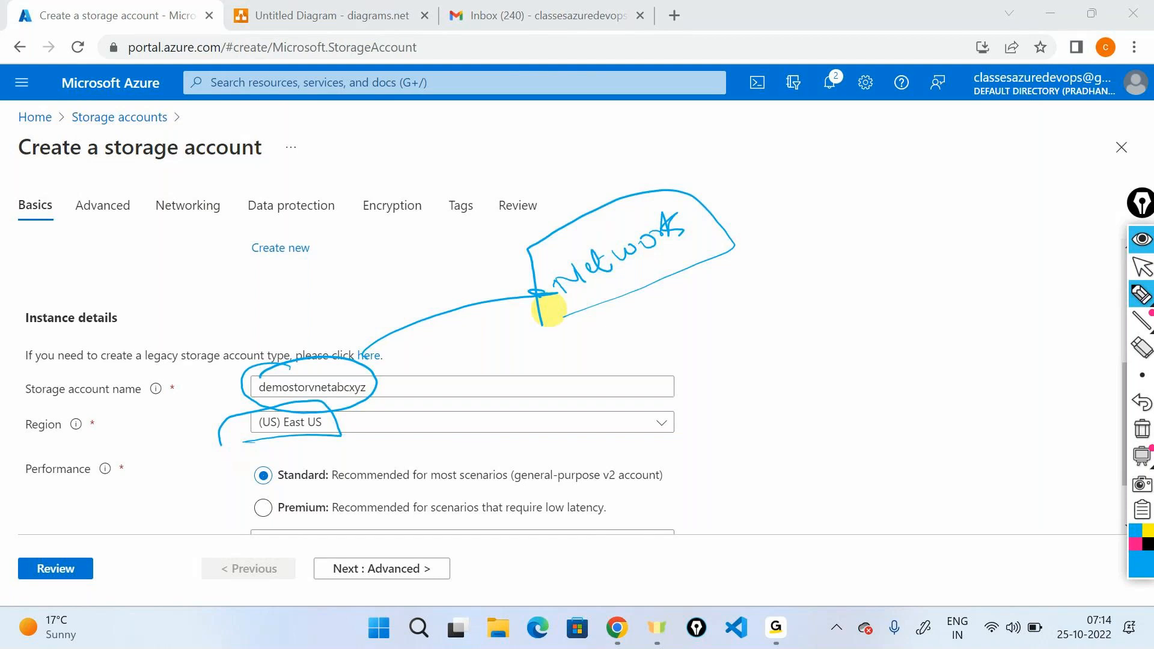
drag(4, 345, 3, 308)
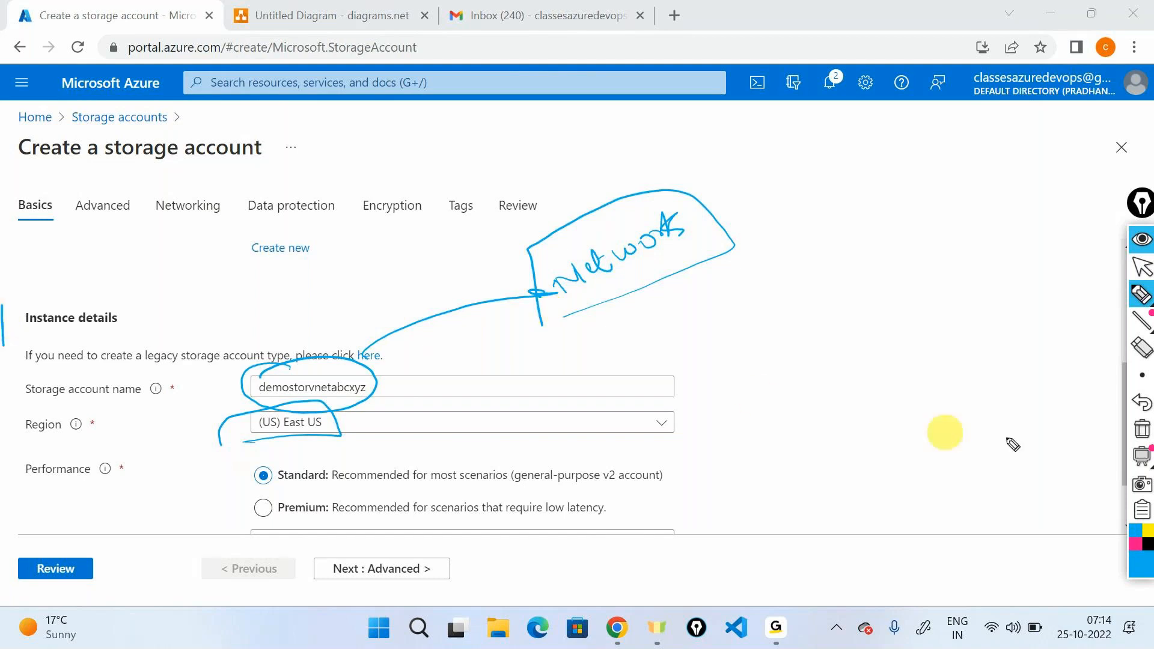
click(1143, 429)
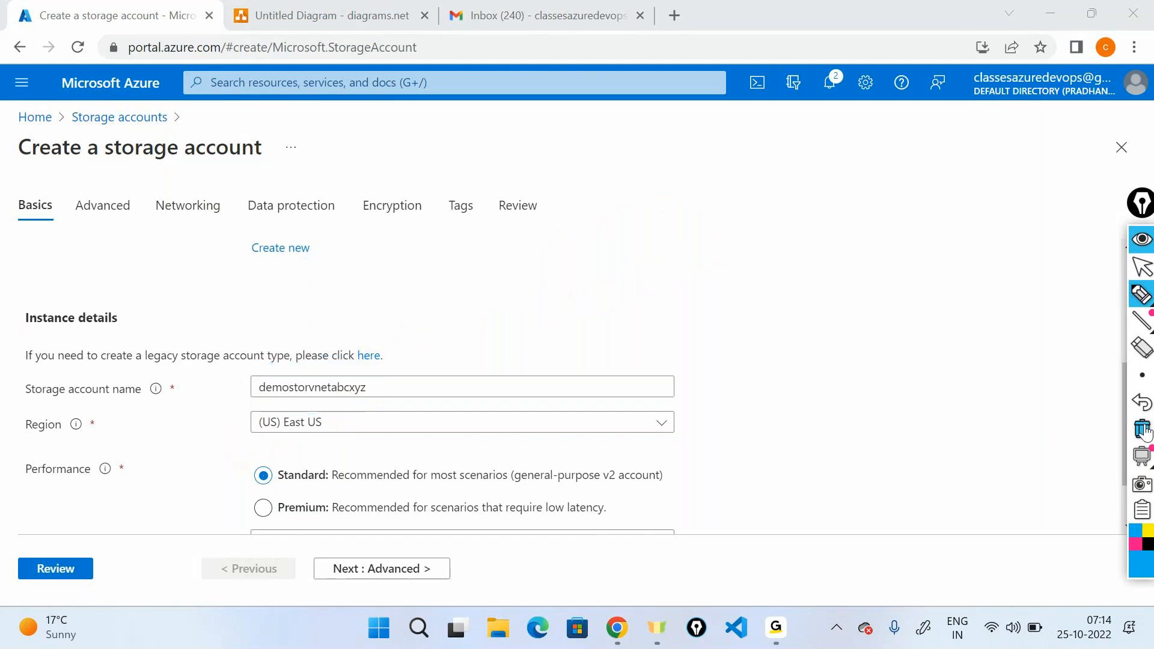
click(1144, 265)
Set the storage account's region to (US) East US 2 and its redundancy to Locally-redundant storage (LRS).
click(439, 432)
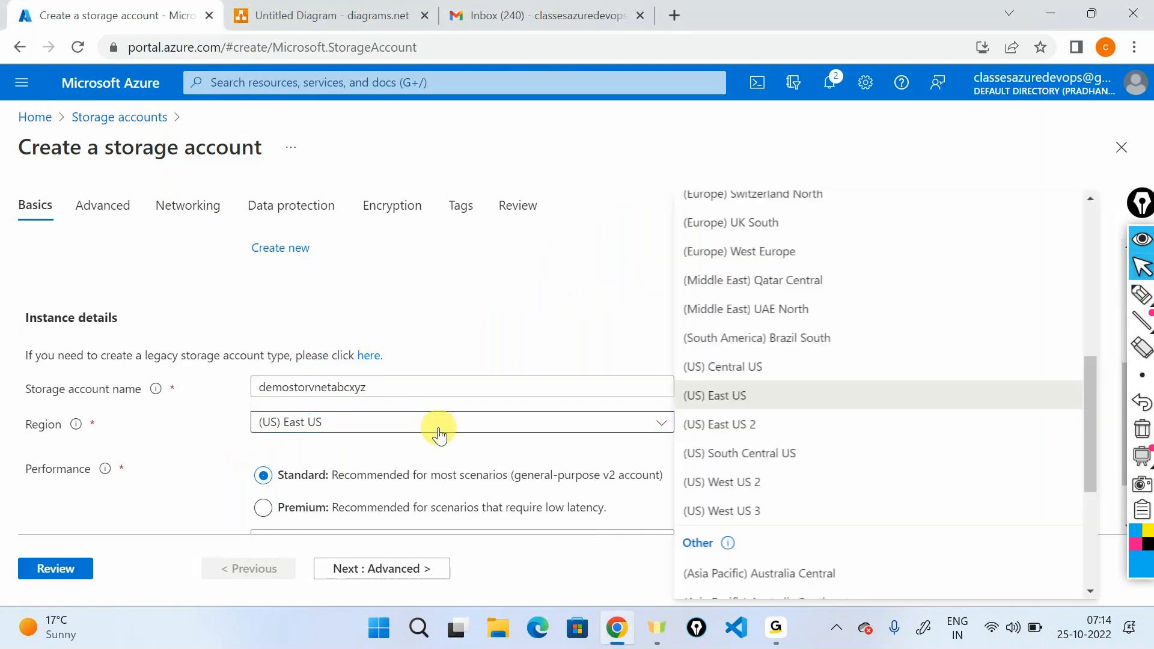
click(736, 429)
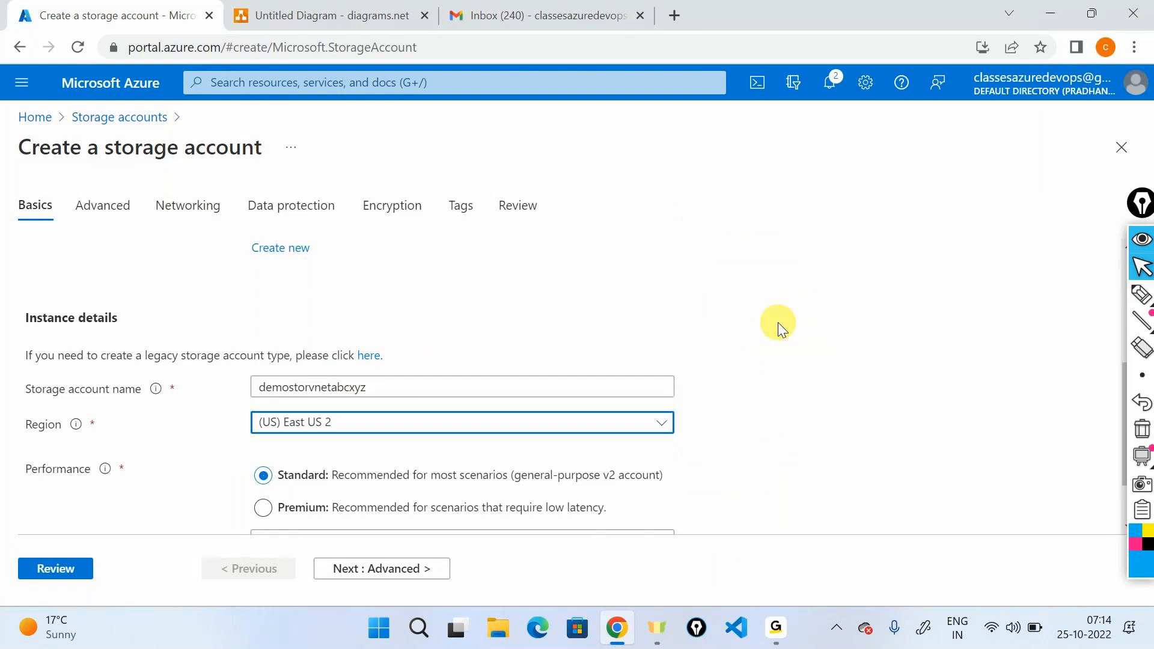
scroll(778, 322, down, 2)
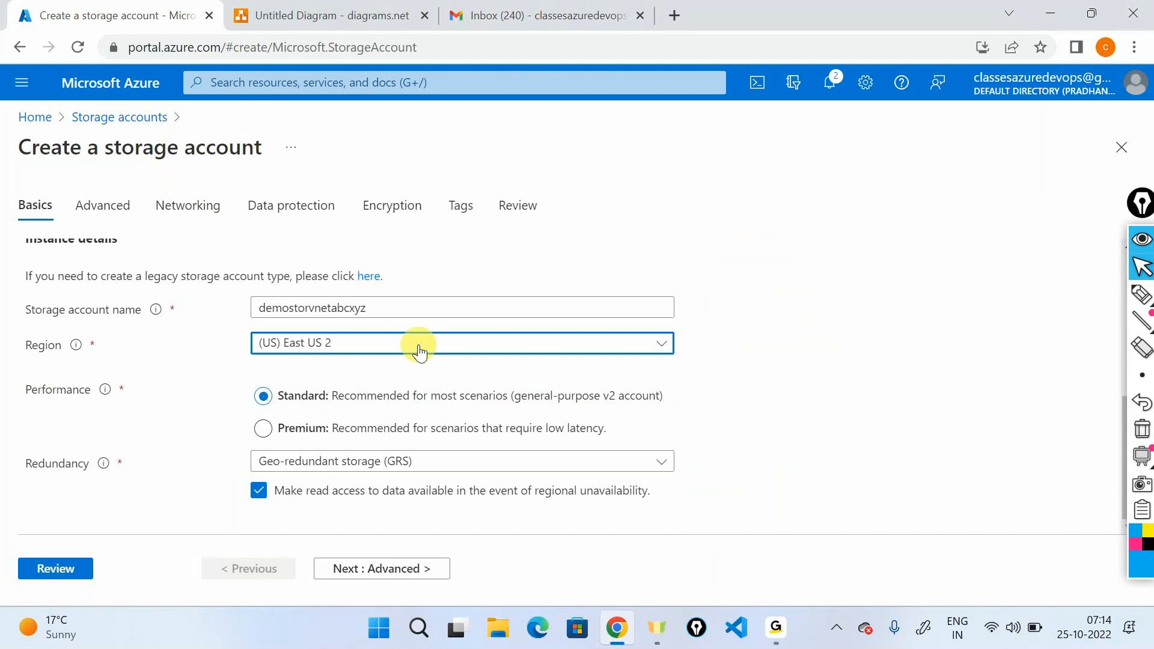
click(283, 472)
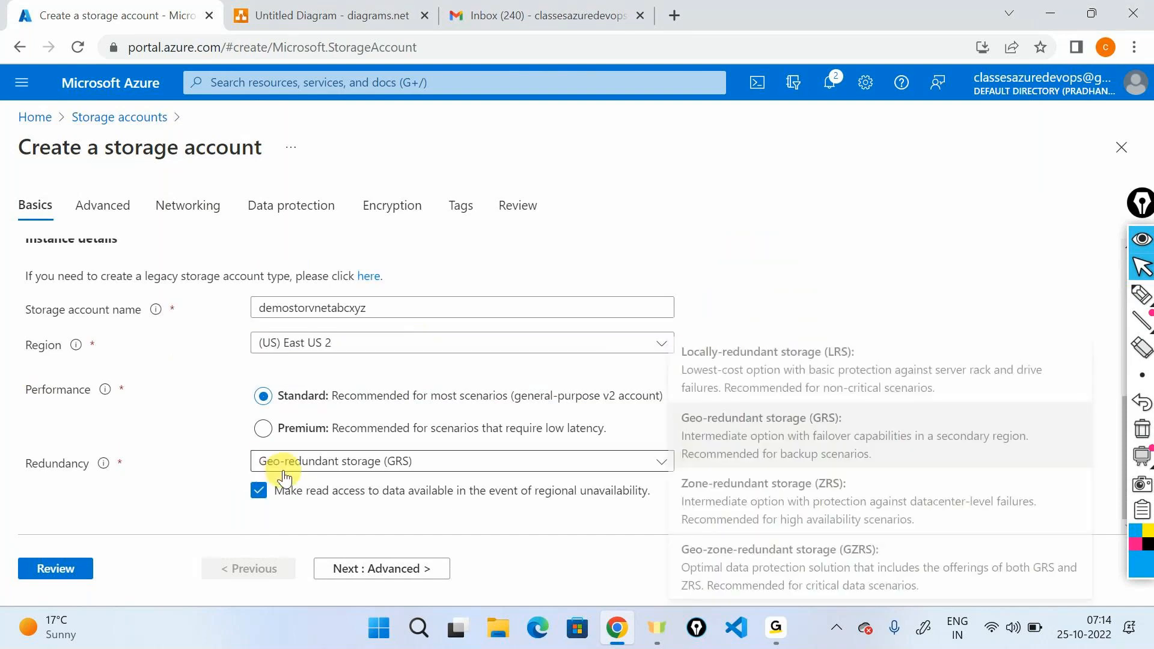
click(695, 377)
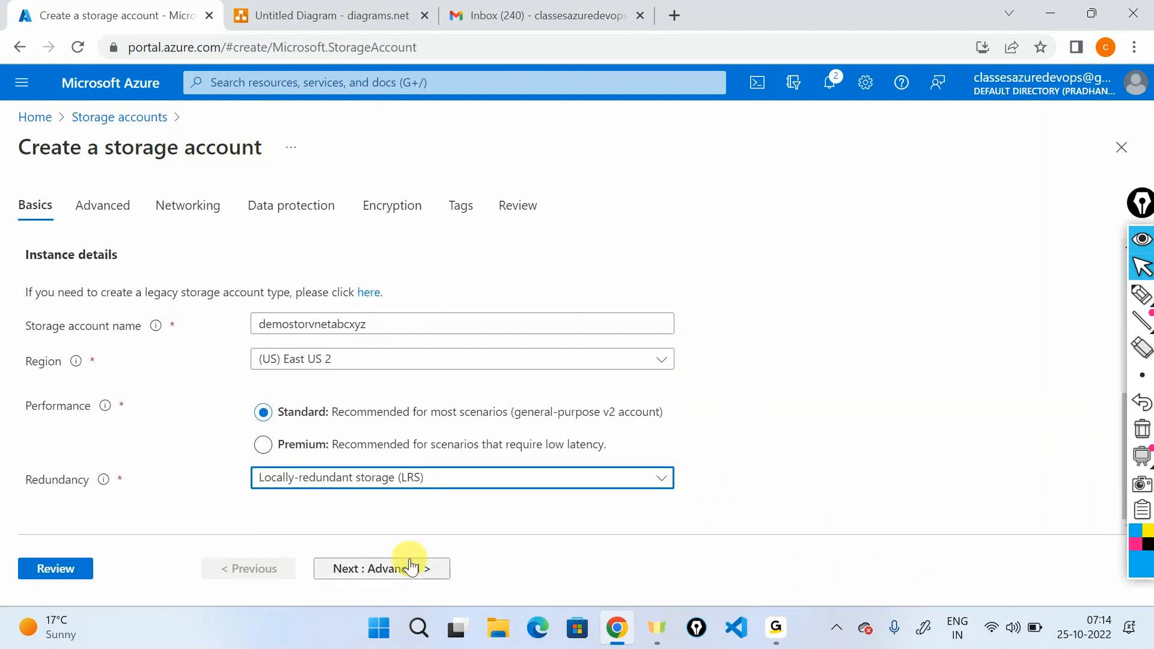
Review the storage account settings, look over its network access options, and submit it for creation.
click(47, 572)
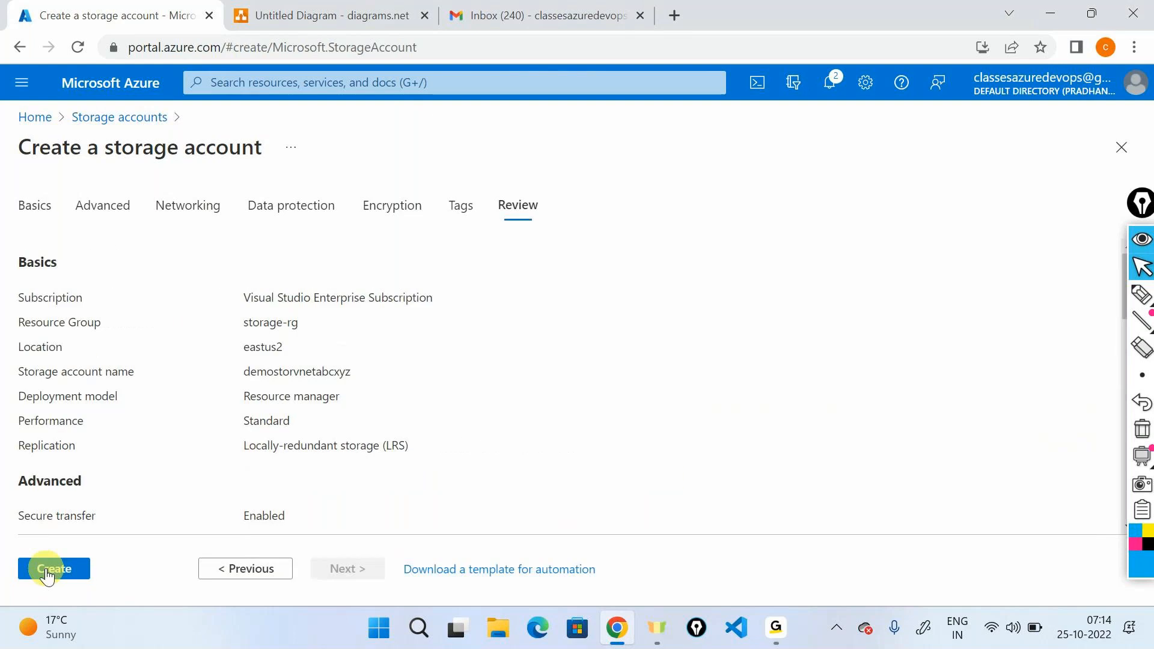
click(48, 571)
click(190, 213)
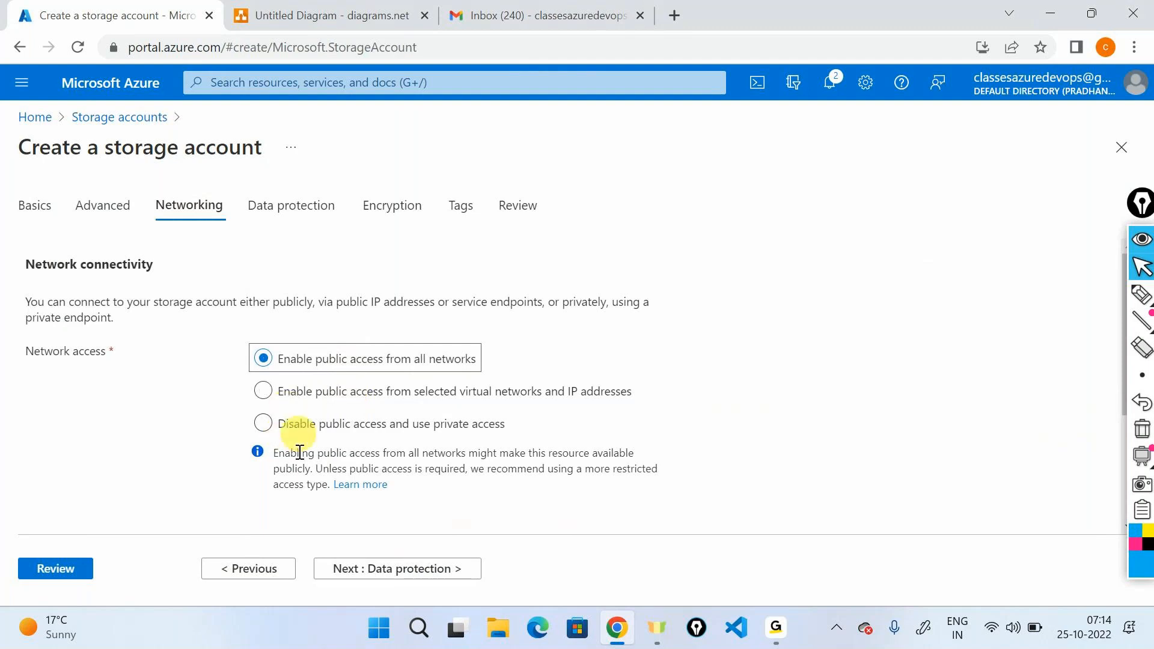
click(74, 576)
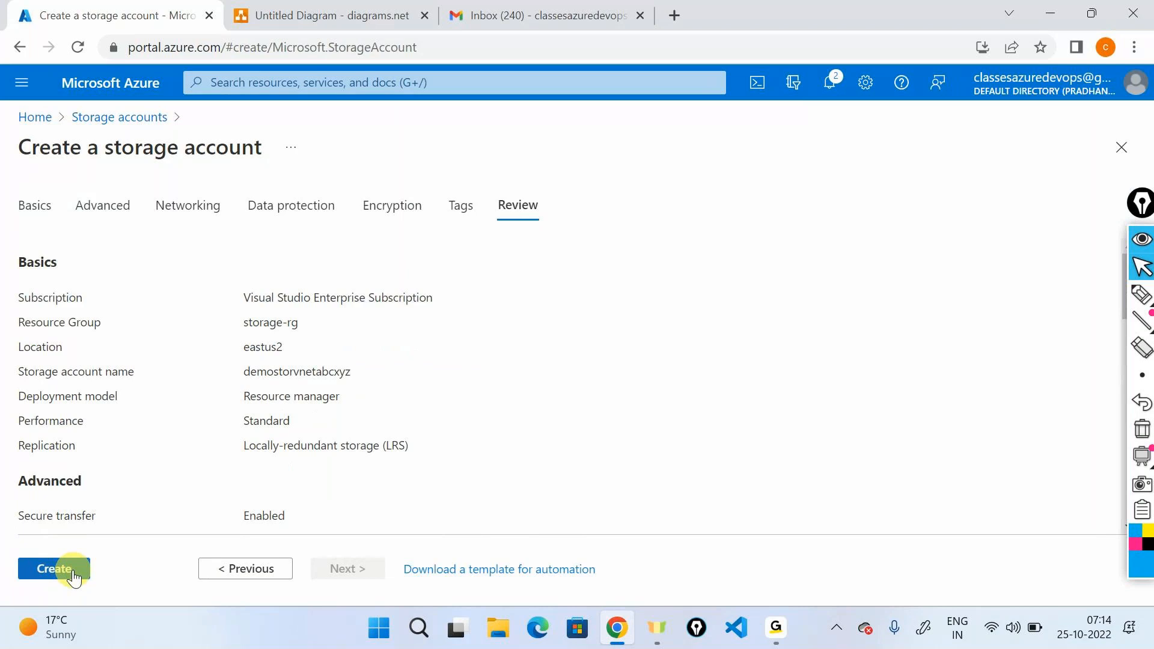
click(72, 574)
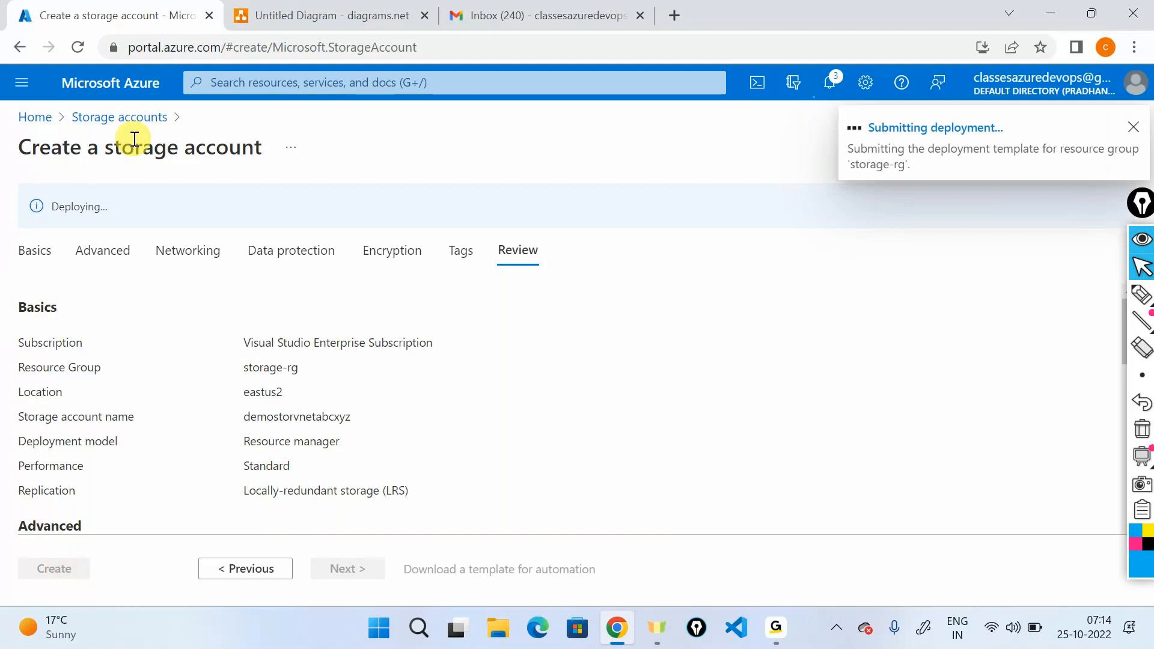
Place a large storage account icon outside the virtual network box, to its right, in the diagrams.net drawing.
click(282, 7)
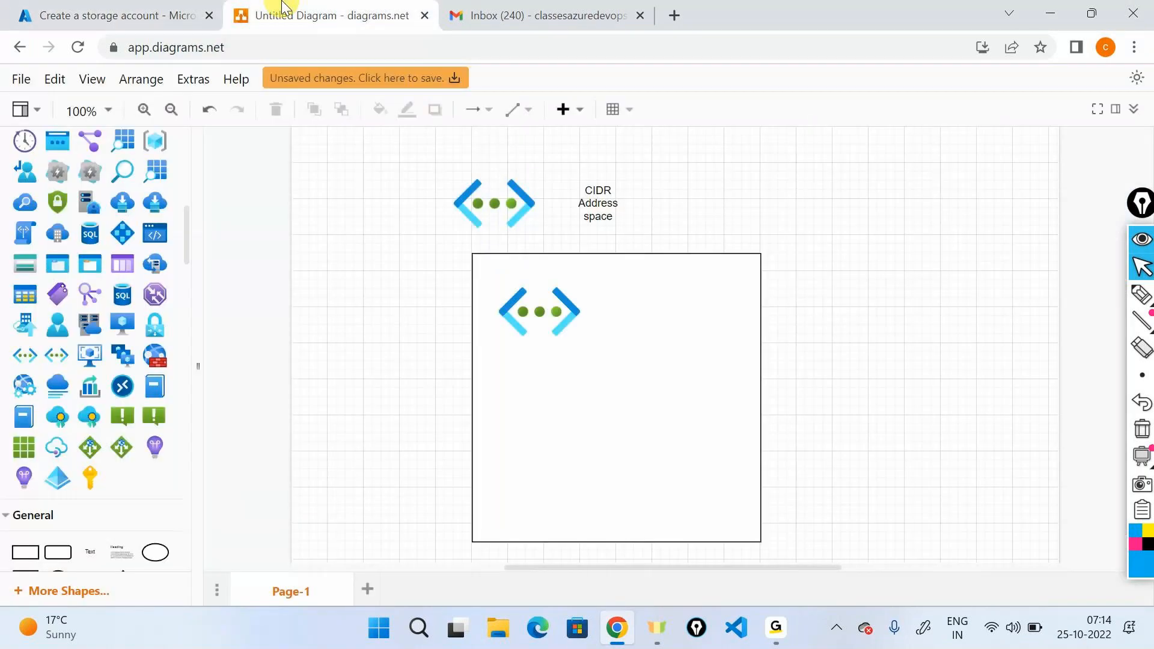
click(540, 312)
scroll(59, 299, down, 5)
scroll(60, 299, up, 6)
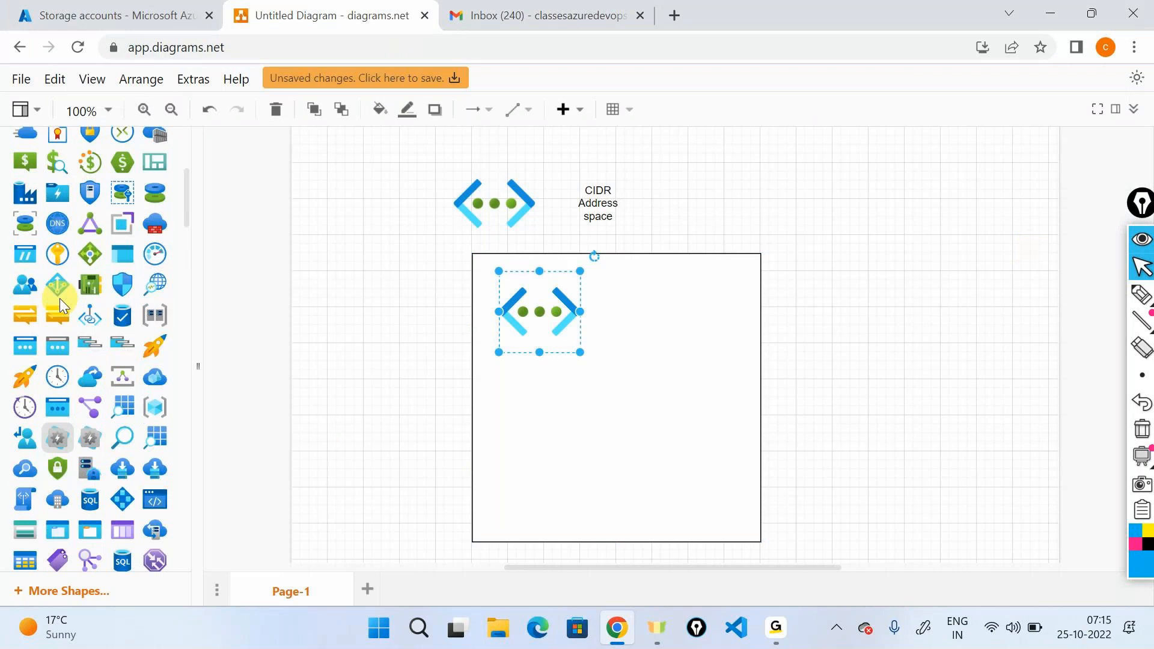
scroll(59, 298, down, 10)
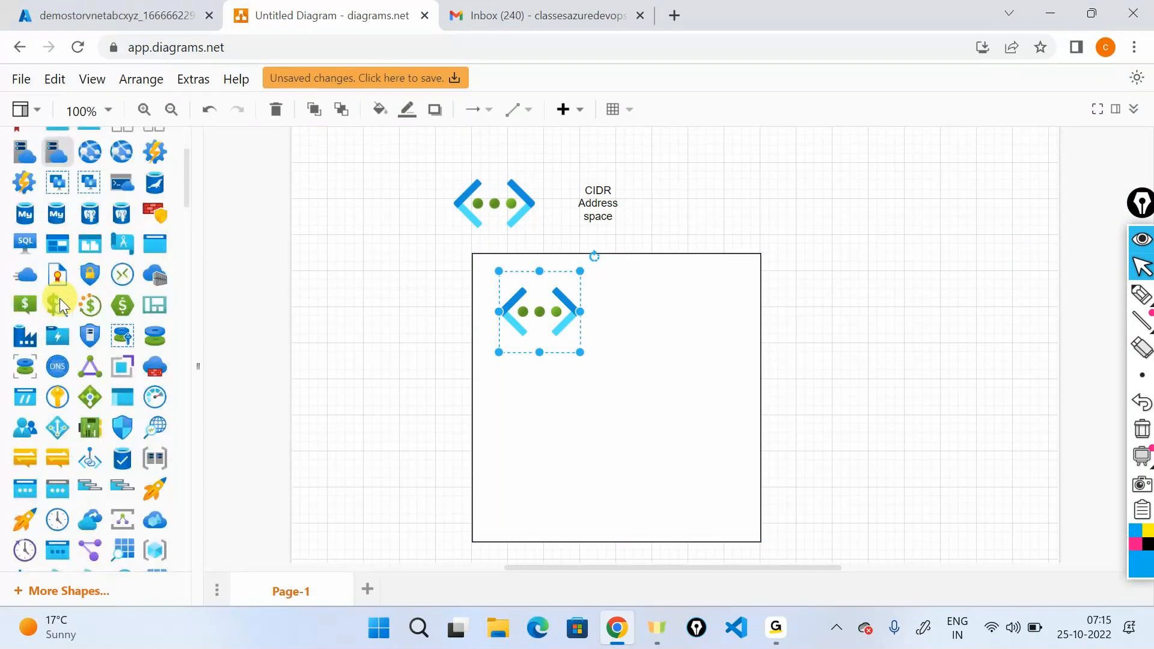
drag(34, 298, 836, 315)
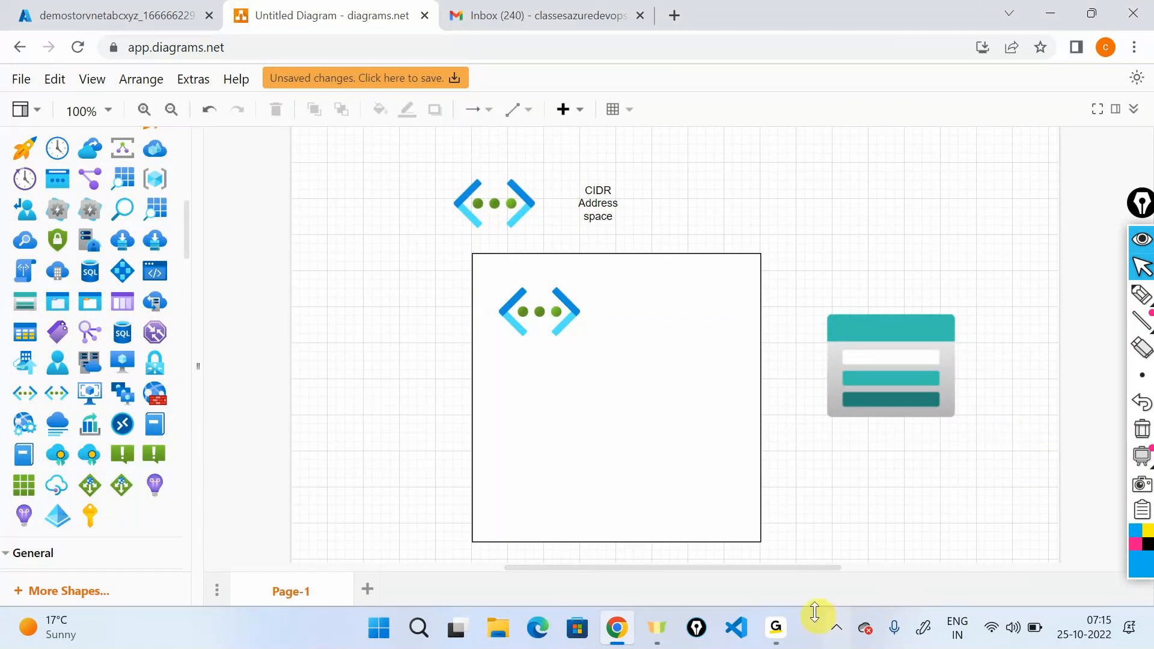
click(805, 559)
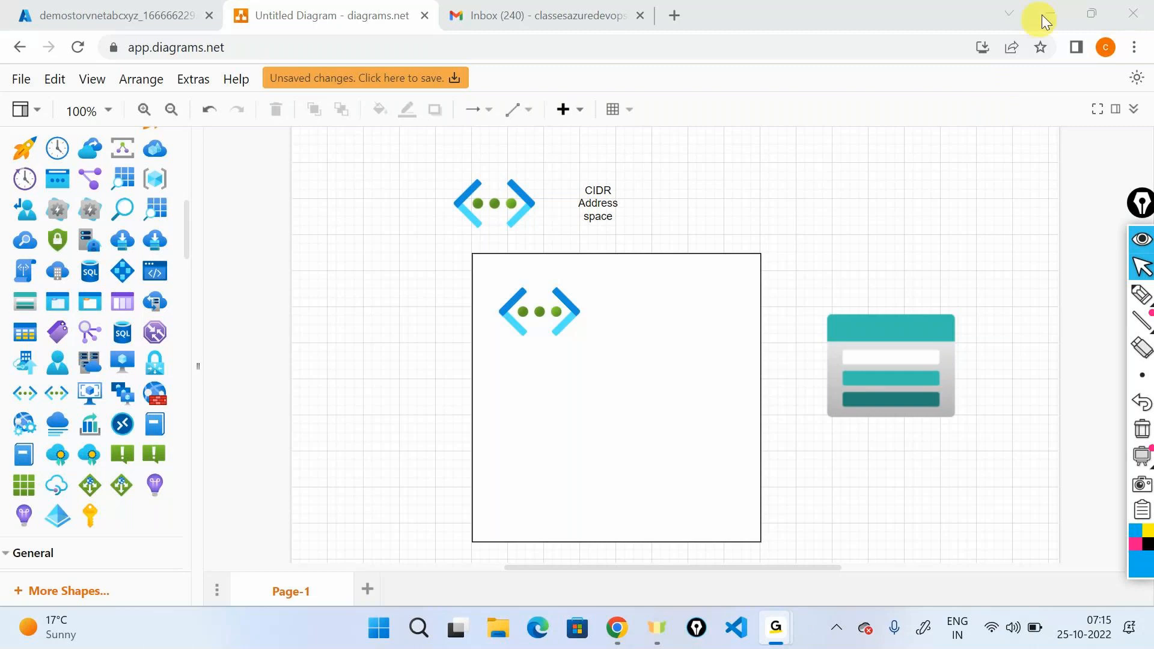
Switch back to the Azure portal and open the demostorvnetabcxyz storage account from the storage-rg resource group.
click(147, 7)
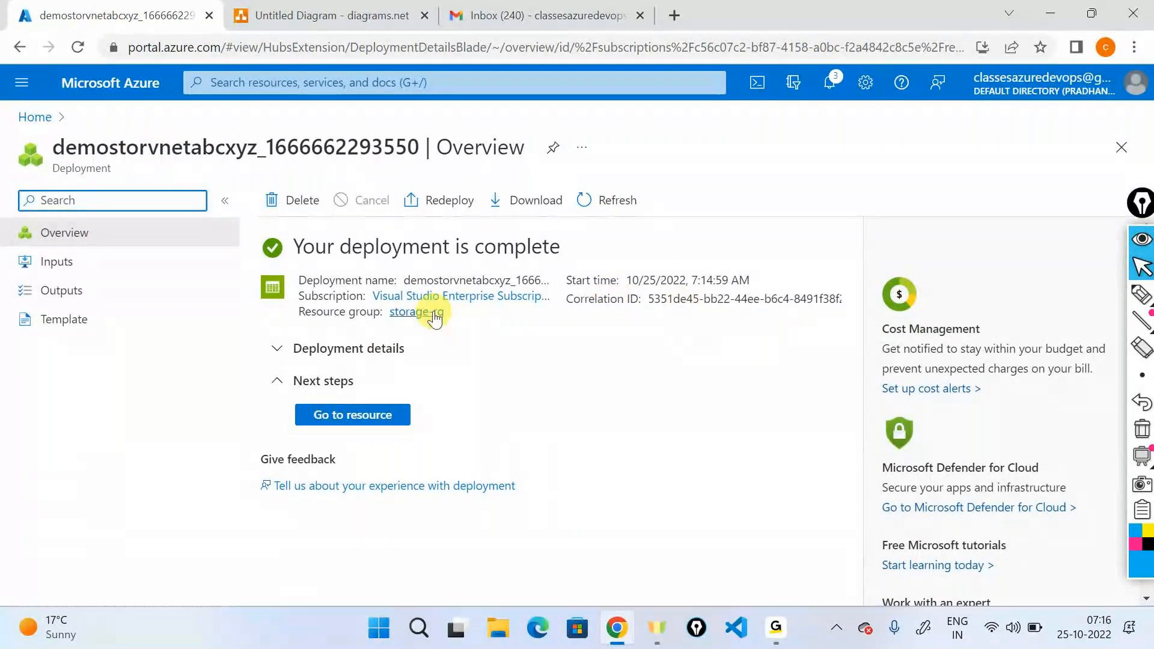
click(433, 312)
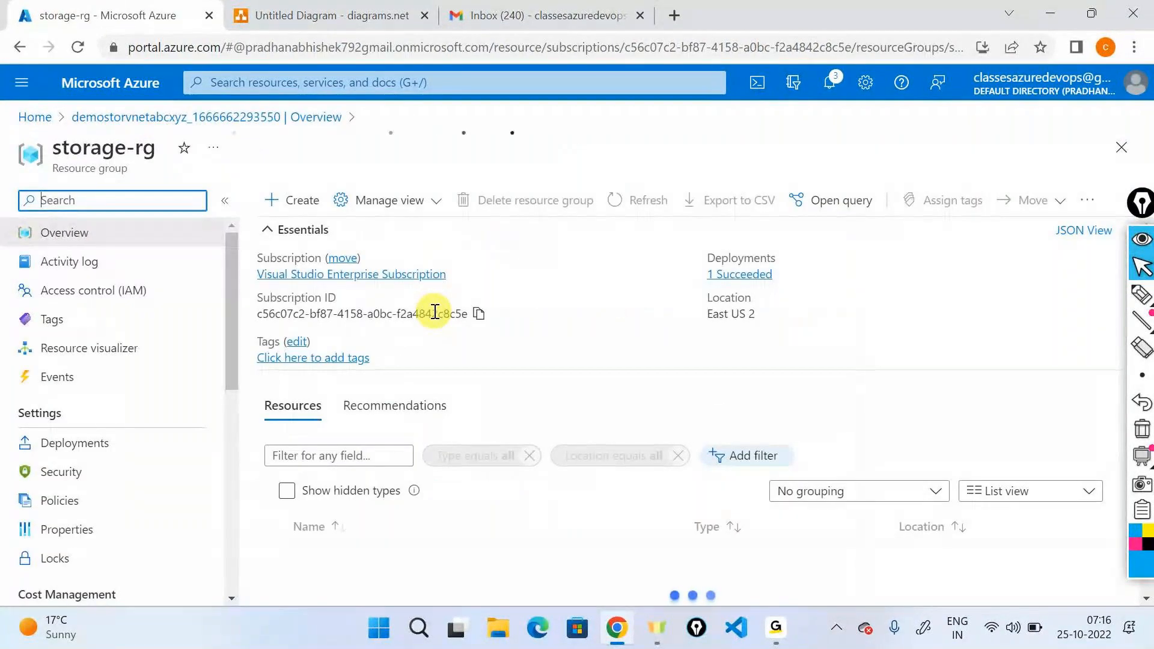
click(370, 561)
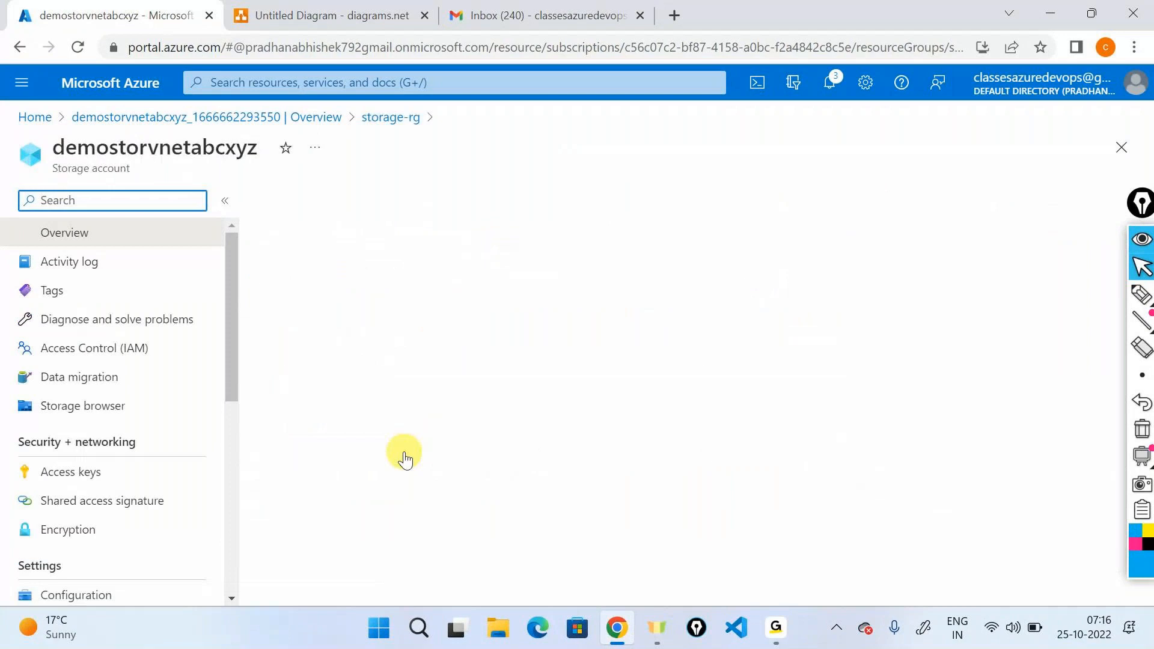
scroll(116, 475, down, 2)
scroll(115, 480, up, 3)
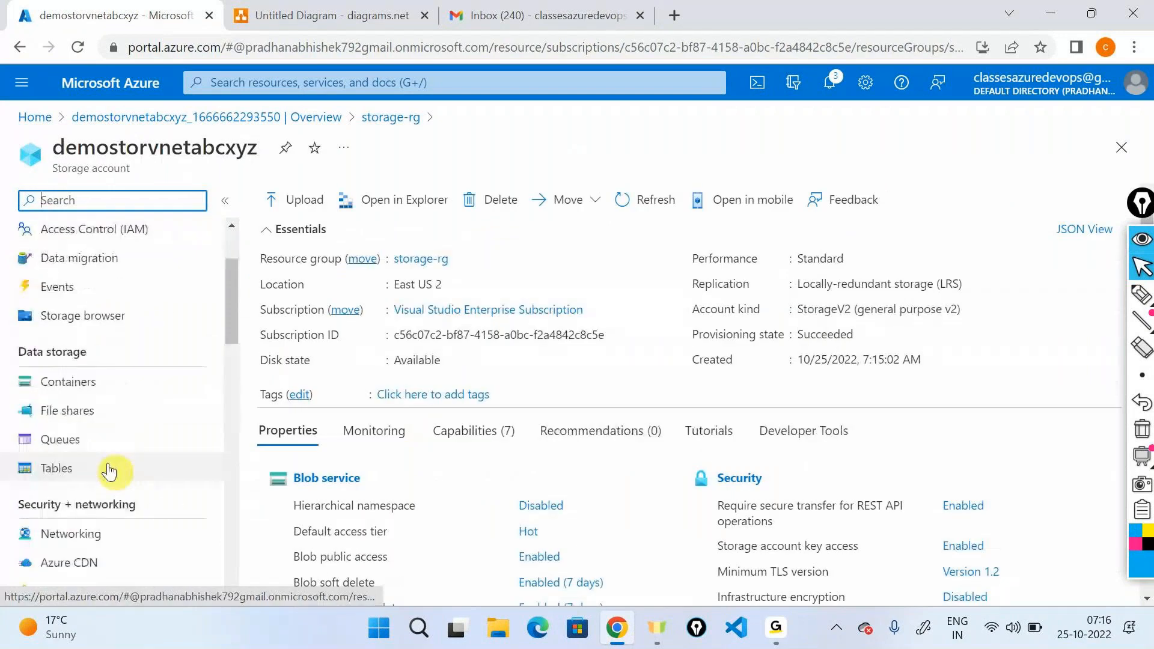
Create a private blob container named container1 in the demostorvnetabcxyz storage account.
click(78, 381)
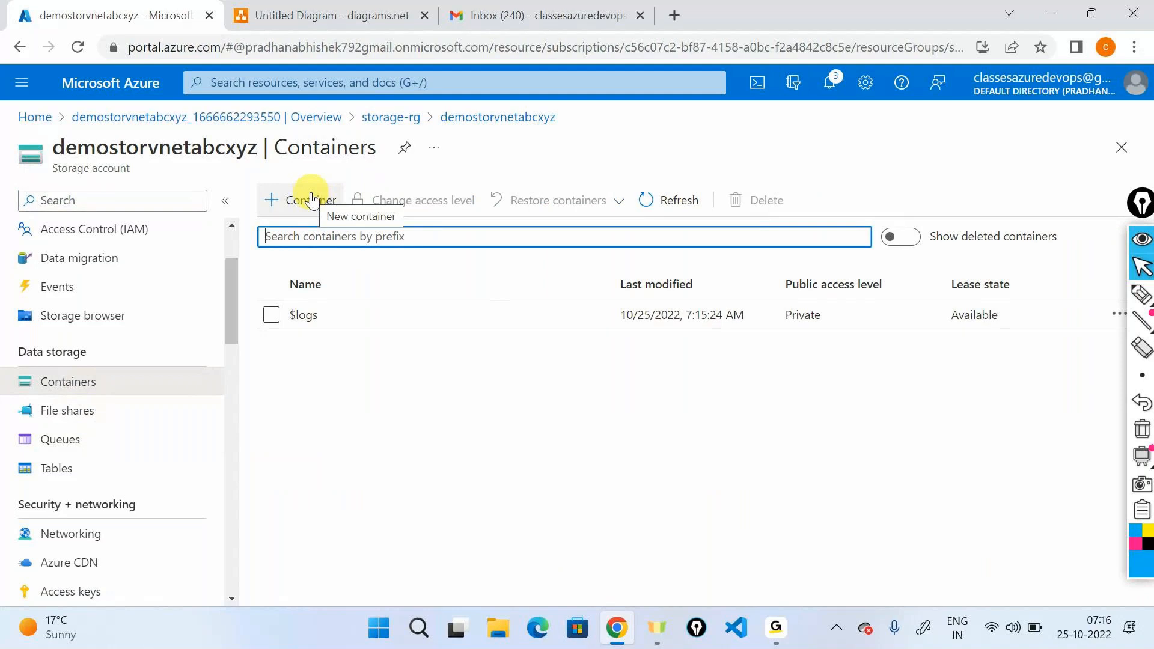
click(311, 200)
text(container1)
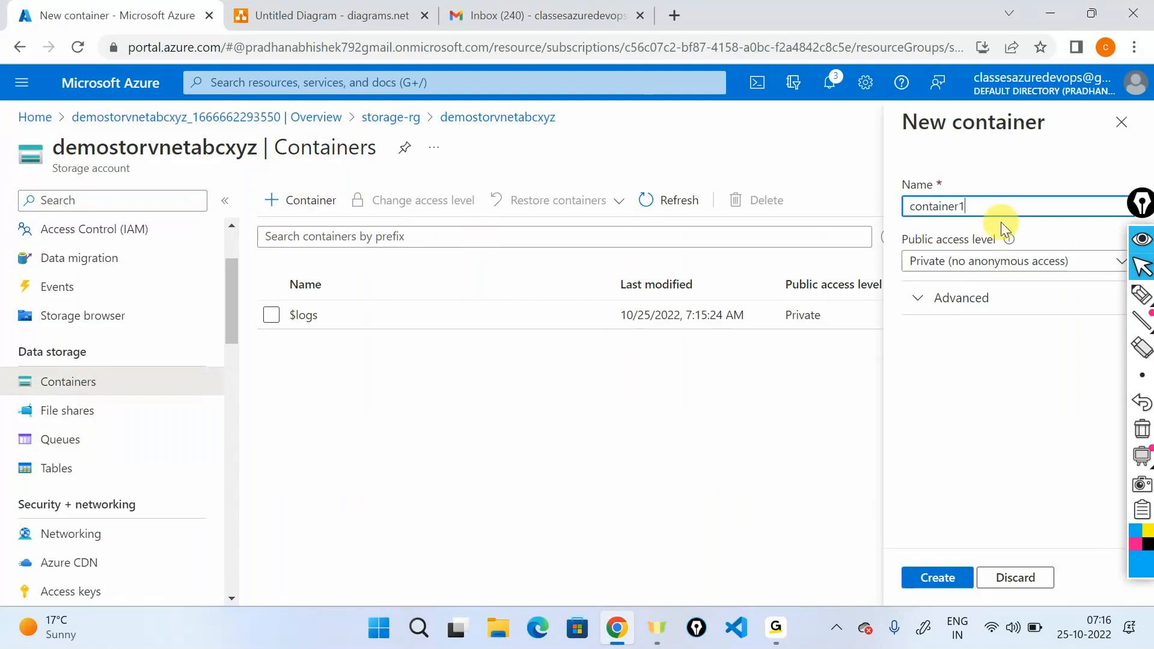
click(936, 577)
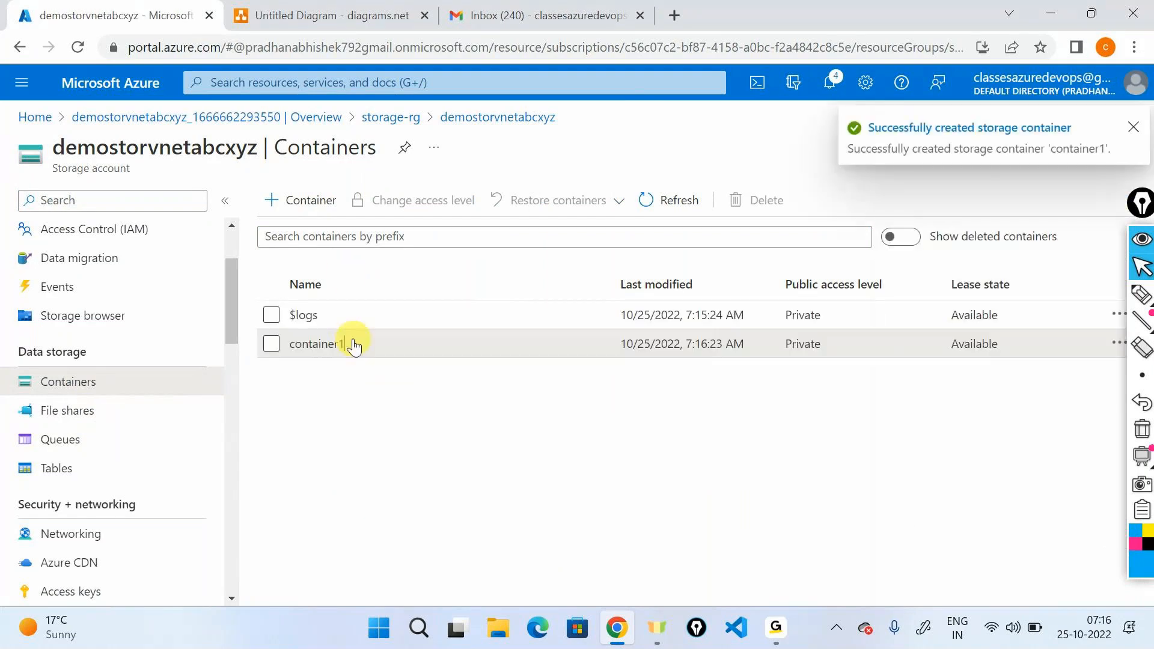
Open container1 and choose intro.ps1 from the junk\powershell-class1-8am folder on drive E: as the file to upload.
click(346, 343)
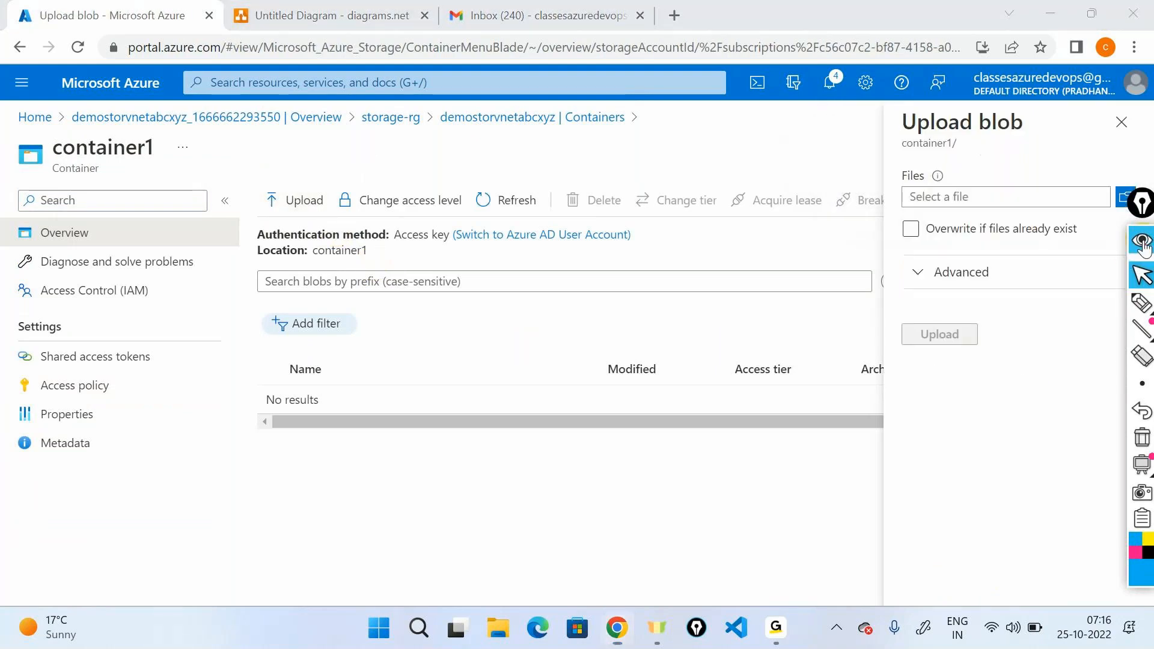
click(1129, 200)
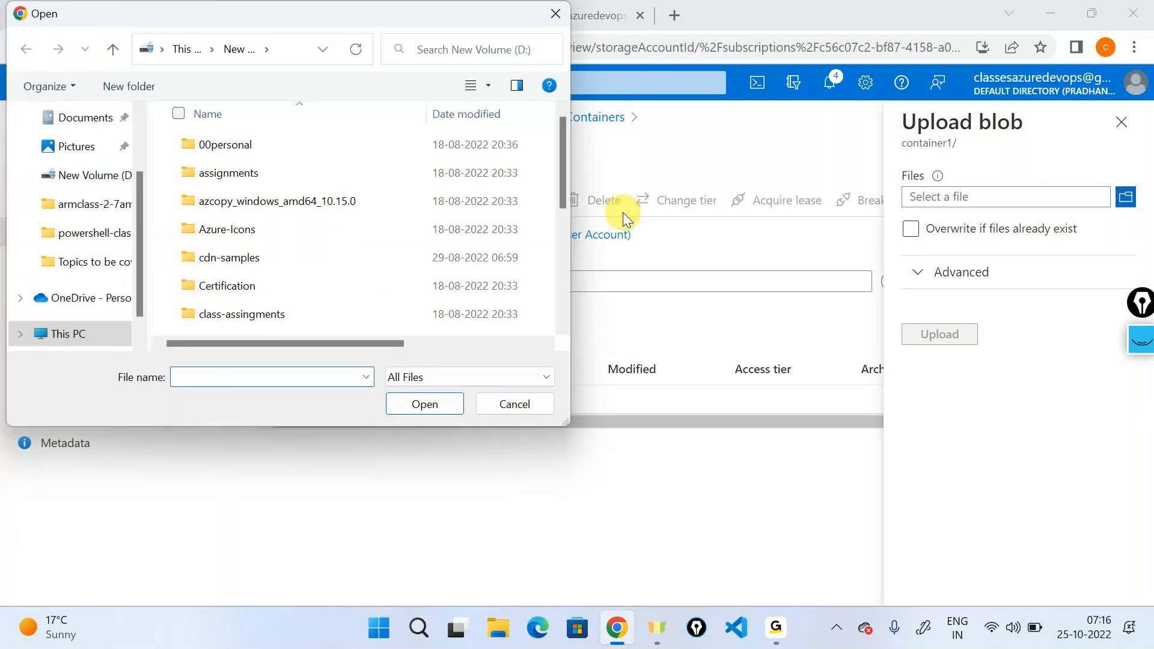
scroll(91, 240, down, 2)
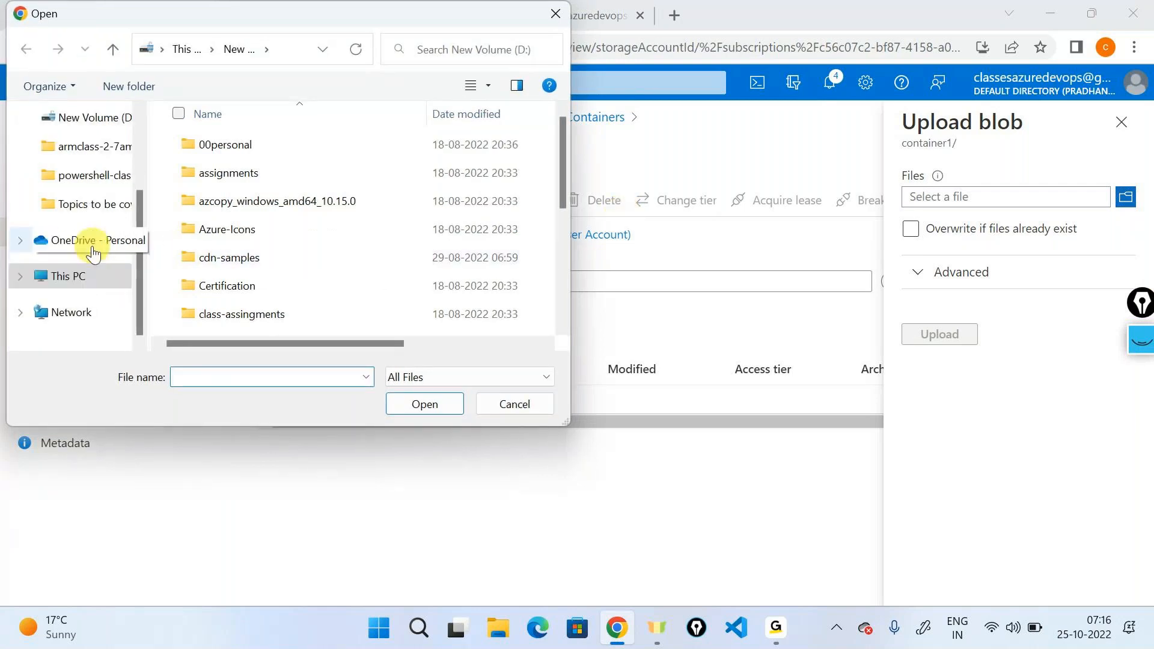
scroll(87, 228, up, 3)
scroll(91, 207, down, 2)
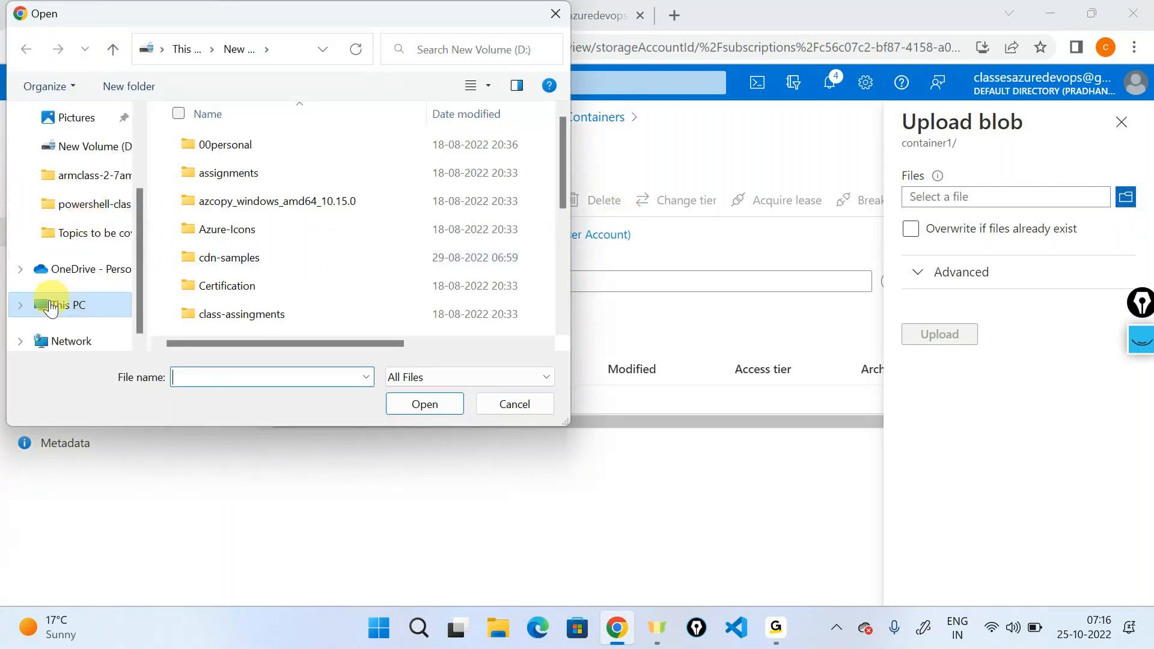
click(60, 304)
scroll(283, 279, down, 3)
scroll(283, 278, down, 1)
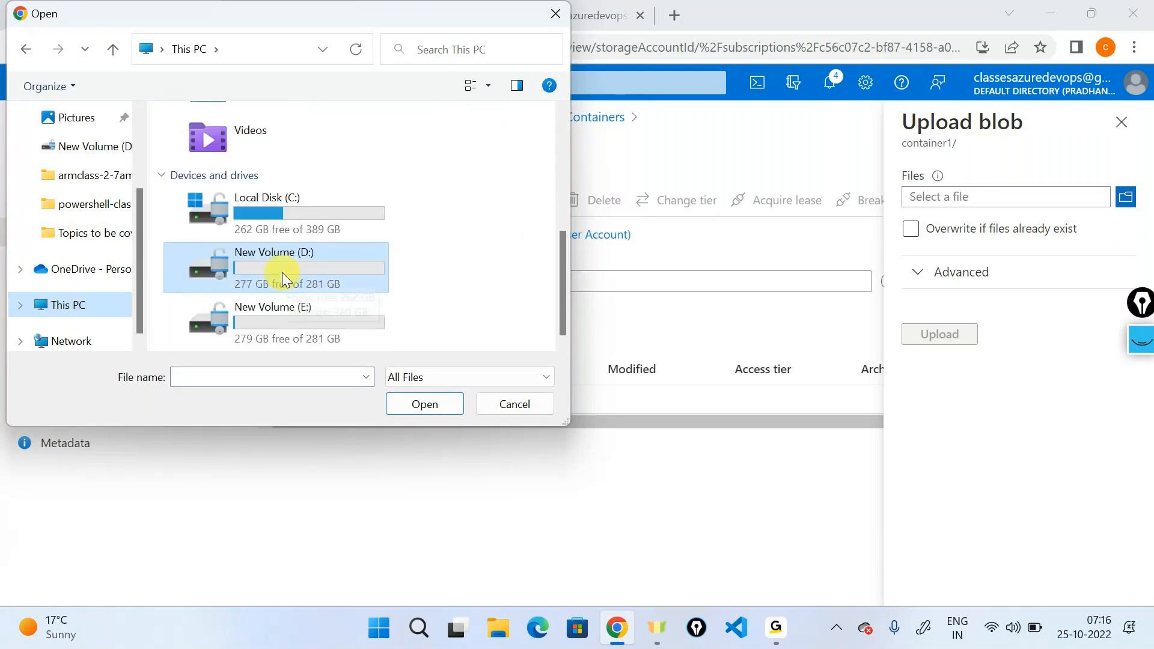
double_click(328, 319)
double_click(201, 147)
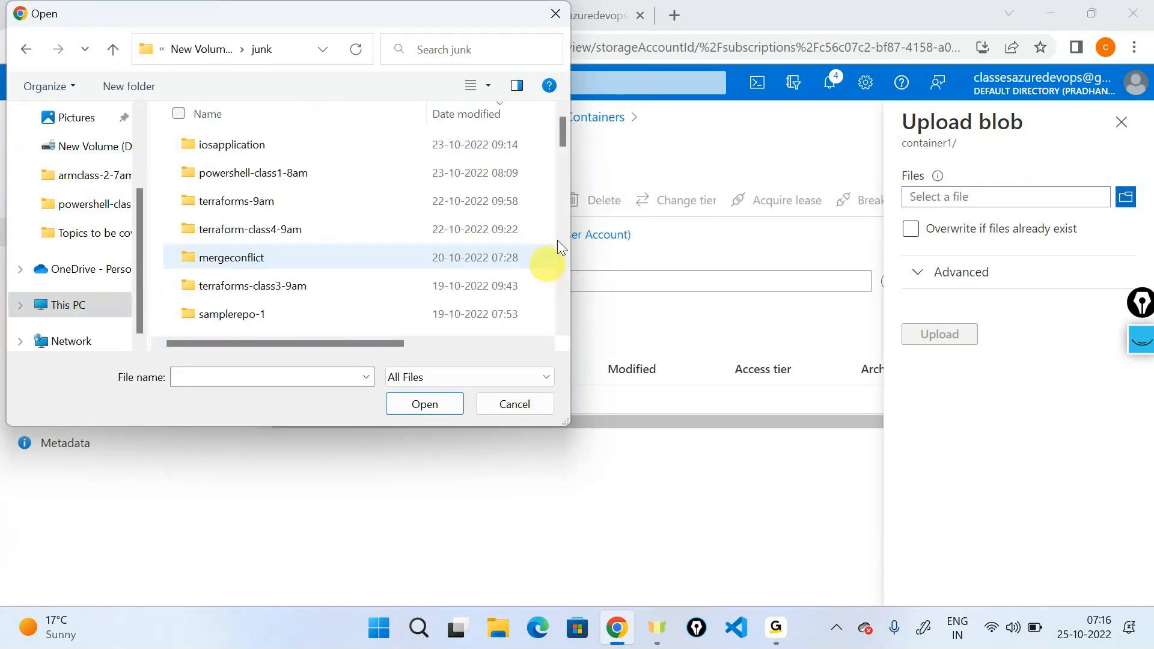
double_click(251, 173)
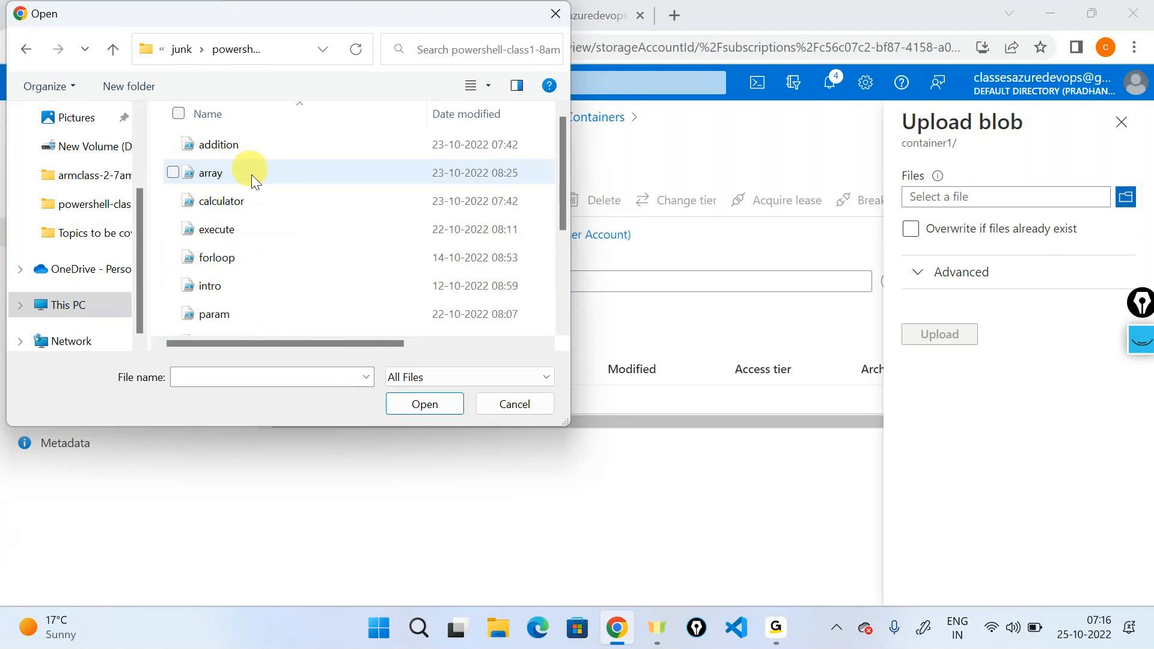
double_click(276, 285)
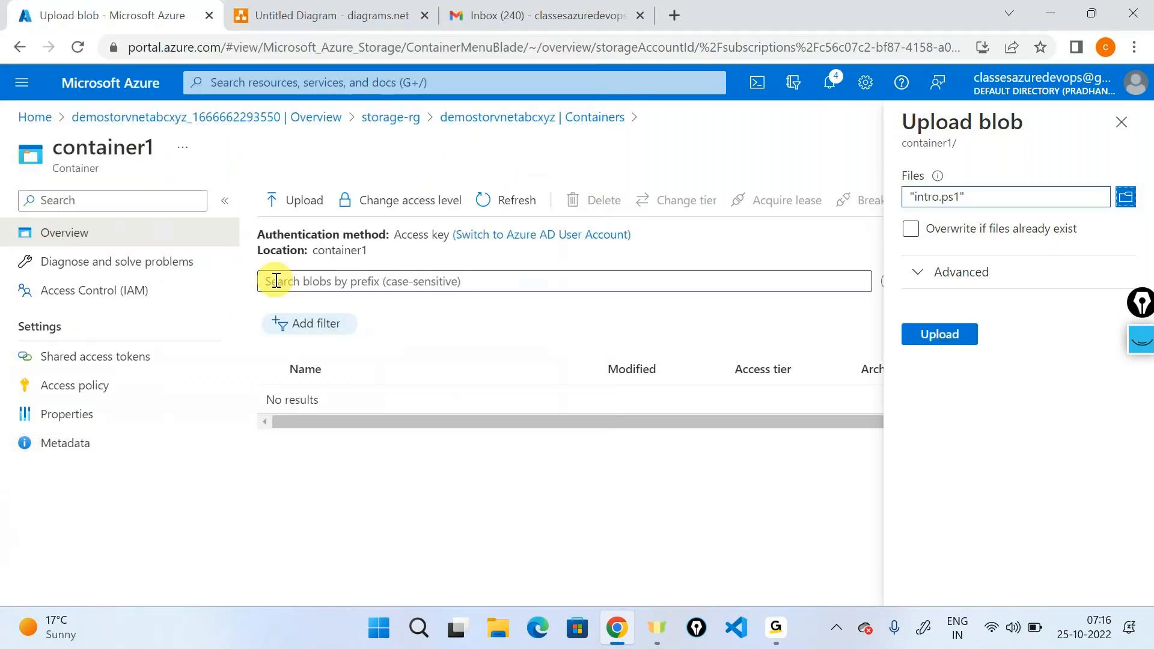
Replace the selection with all files in the powershell-class1-8am folder, upload them to container1 and close the upload pane.
click(1126, 197)
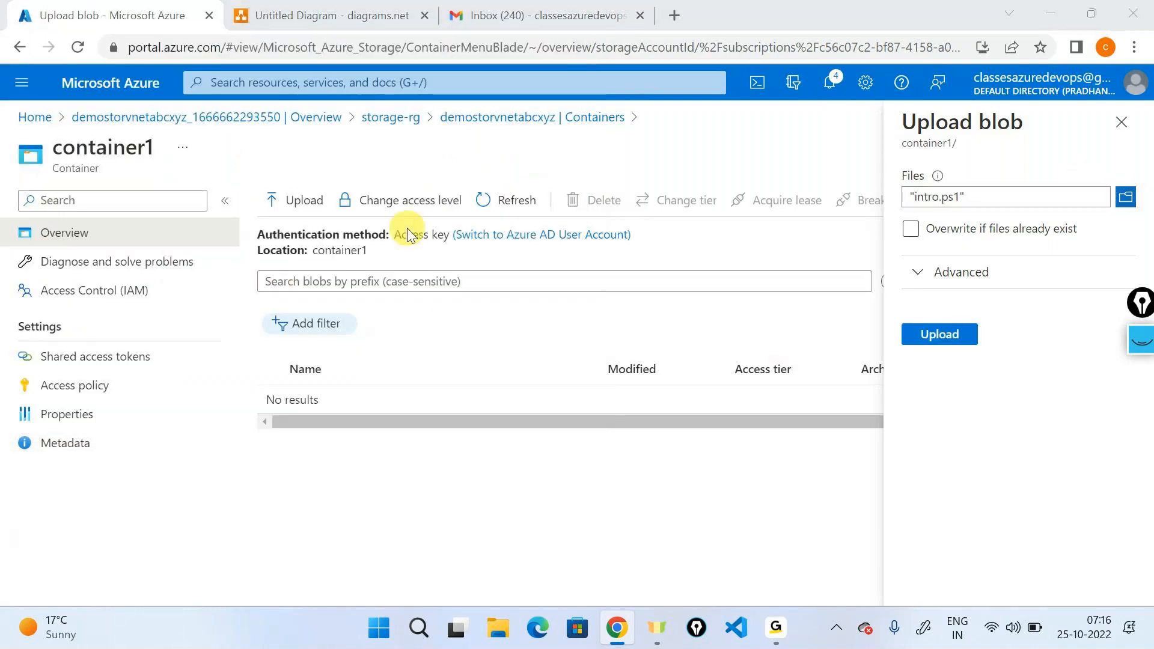
click(406, 232)
key(ctrl+a)
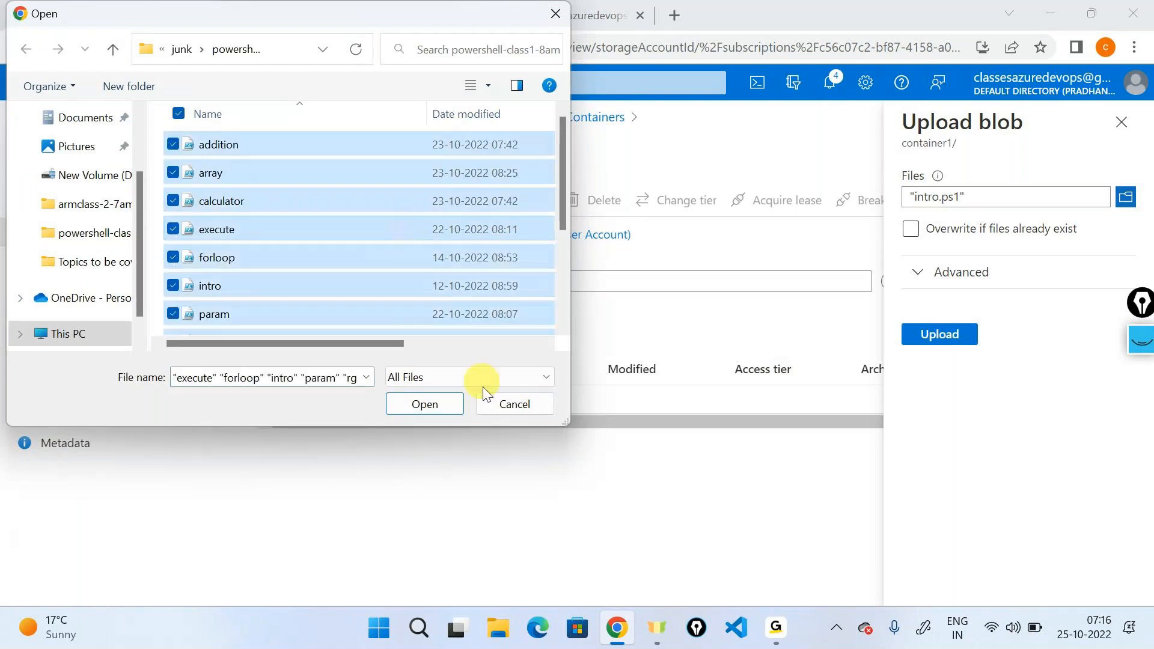
click(439, 404)
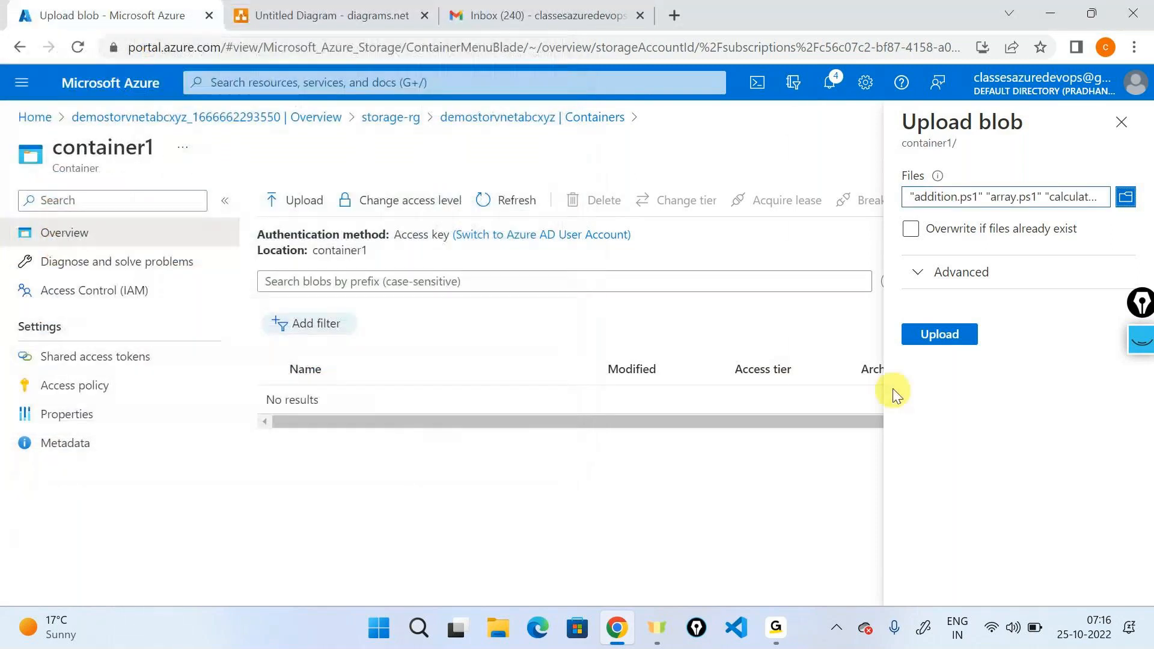
click(940, 334)
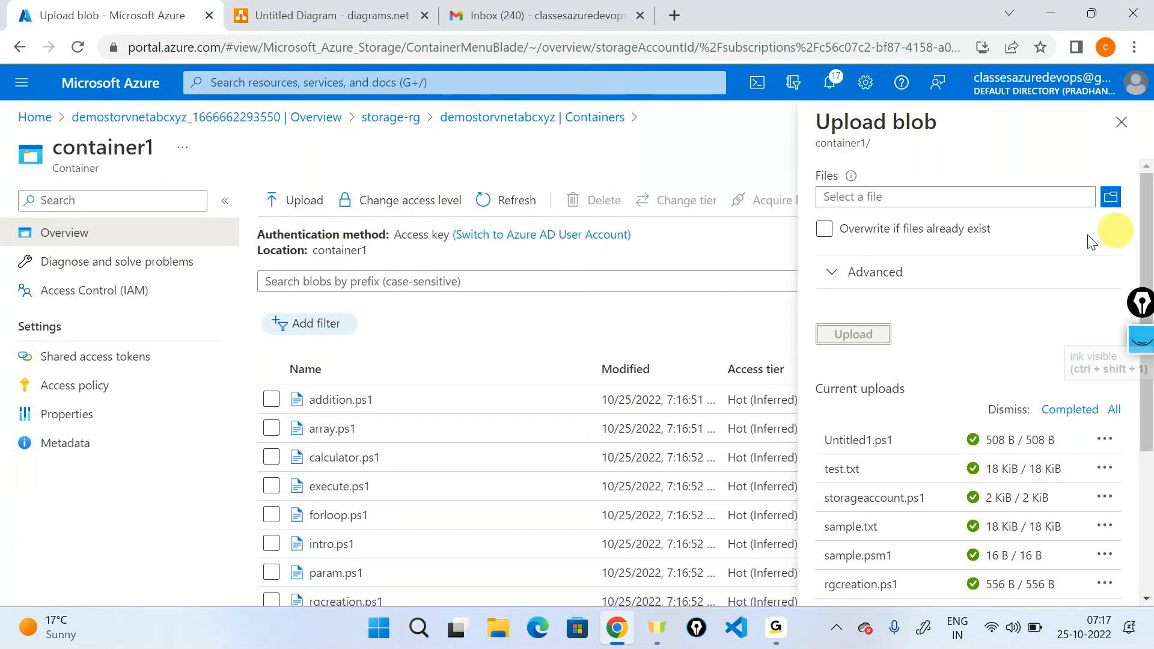
click(1122, 122)
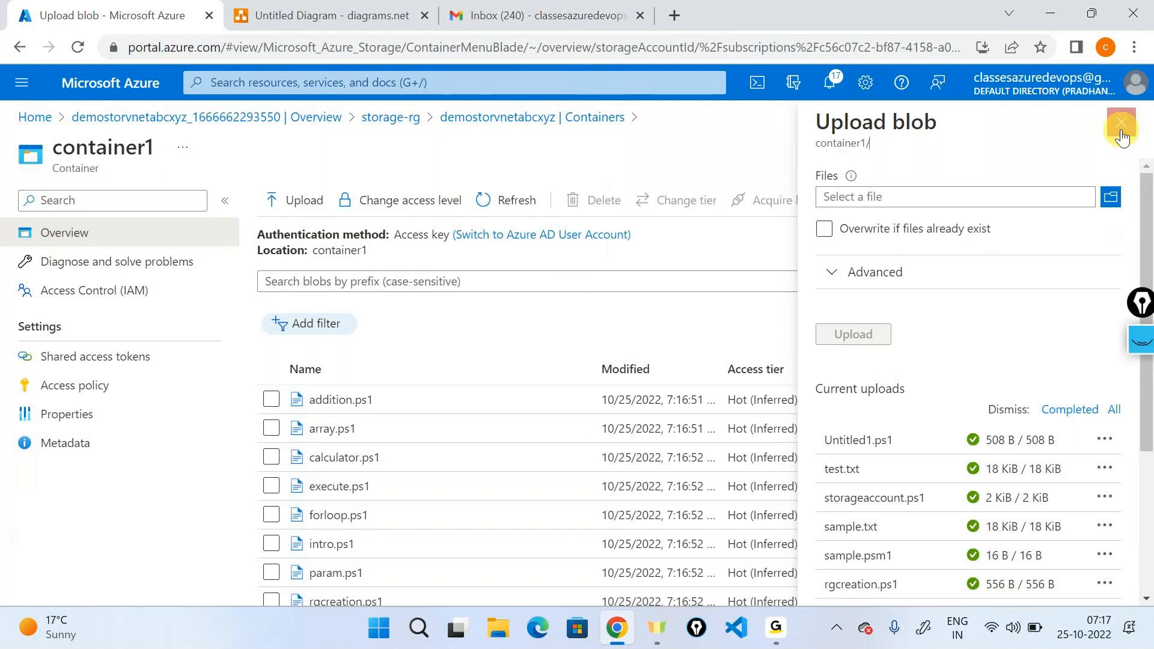
Circle the Access tier values of the uploaded blobs with the on-screen pen, and hide the ink again.
click(1141, 395)
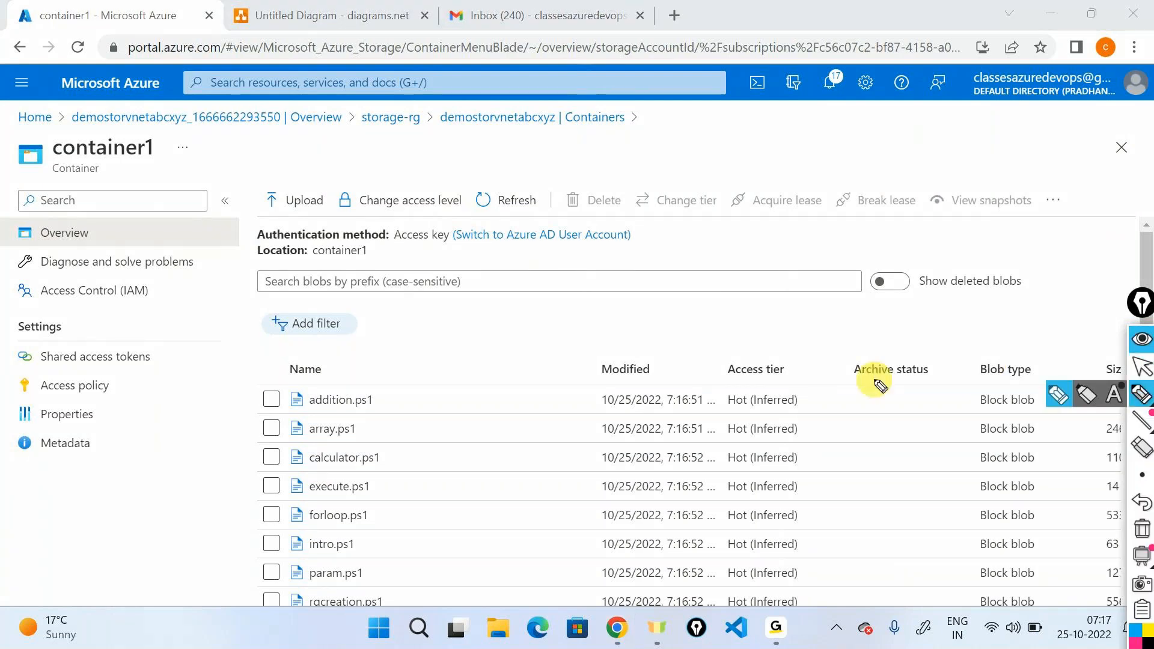
drag(735, 363, 660, 368)
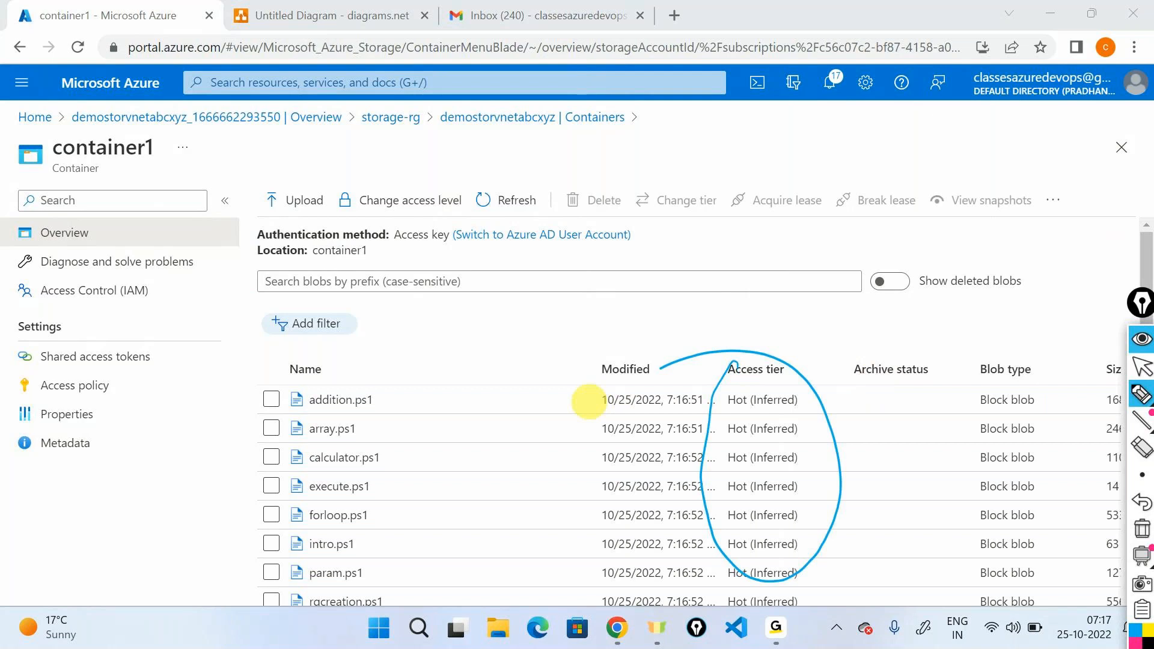
click(1140, 339)
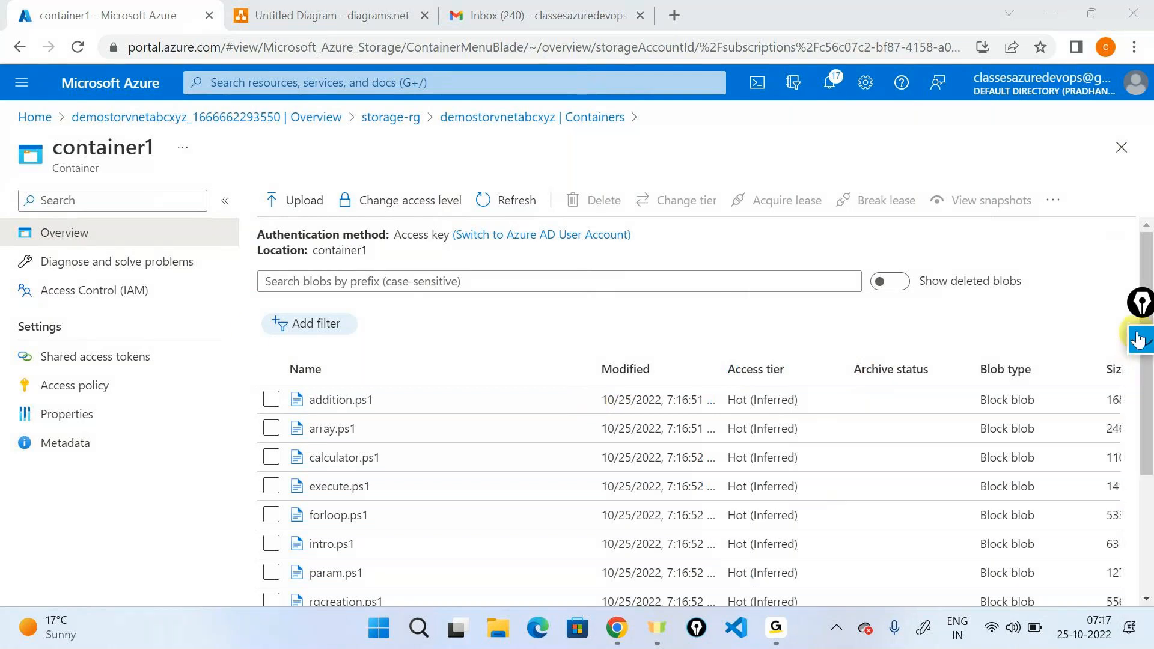
View container1's shared access token settings, return to the storage account's containers and look over its security and networking options.
click(88, 364)
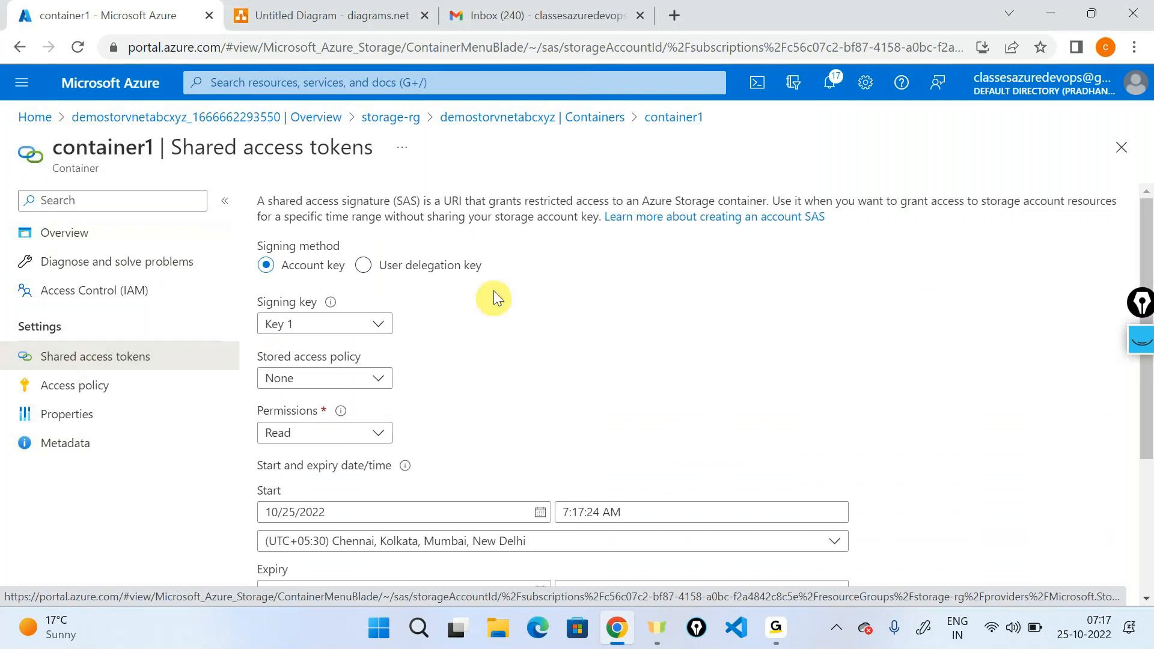
click(451, 120)
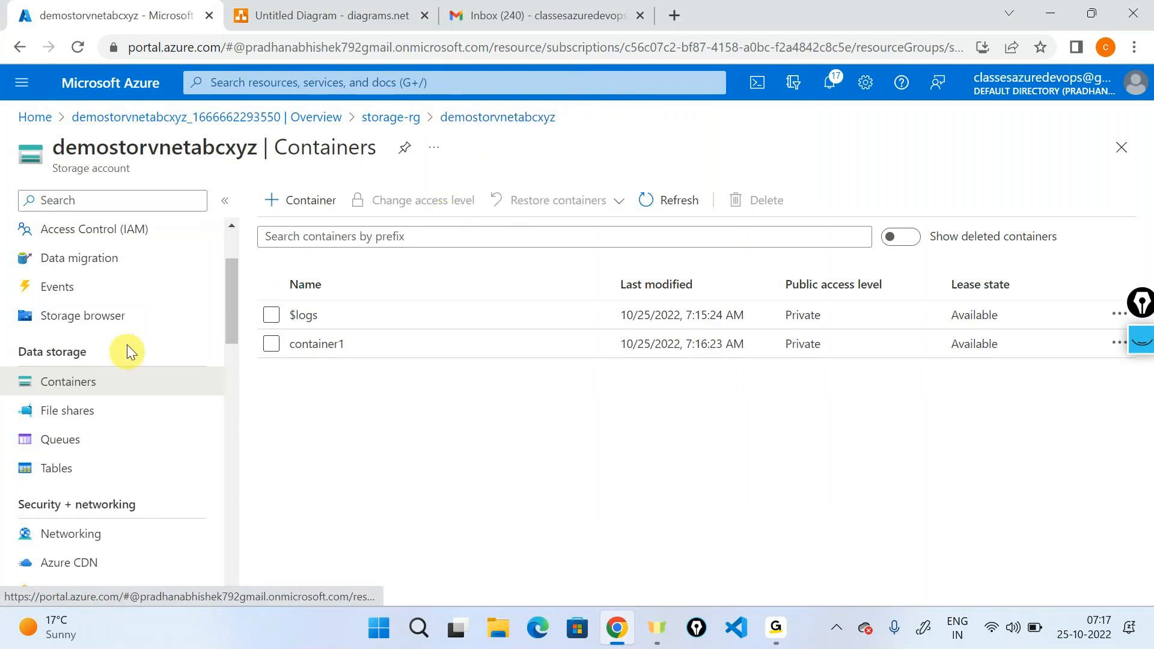
scroll(127, 391, down, 3)
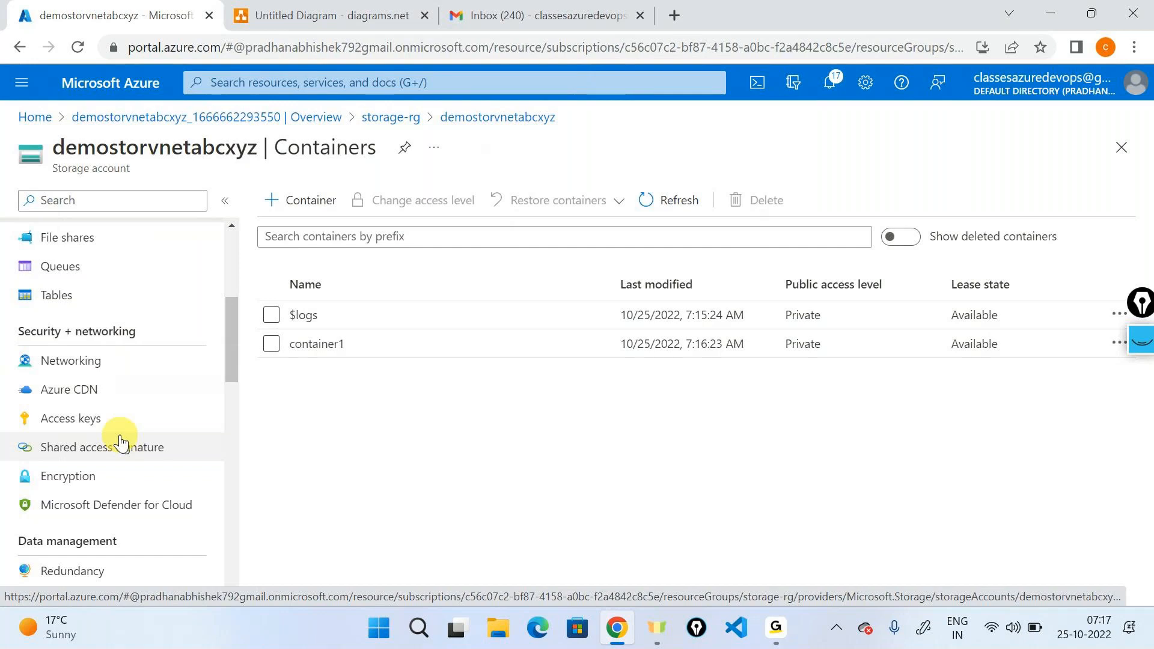
scroll(120, 442, up, 5)
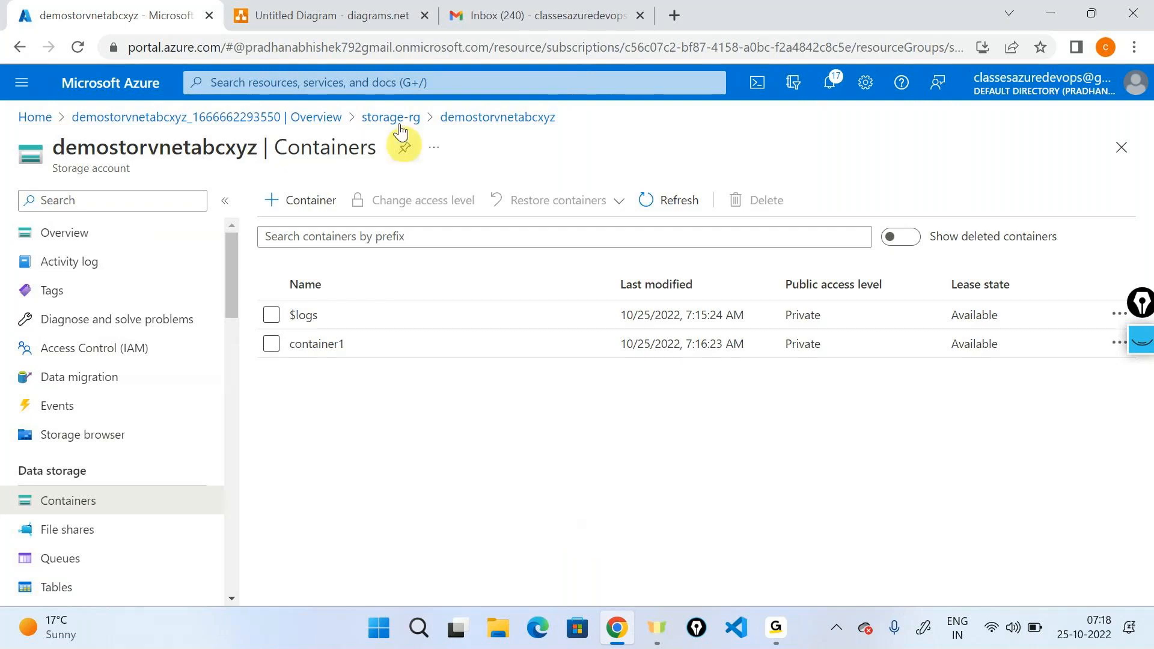
In the diagrams.net drawing, find a laptop shape and place it beyond the storage account icon, with an arrow from laptop to storage account.
click(341, 14)
mouse_move(54, 359)
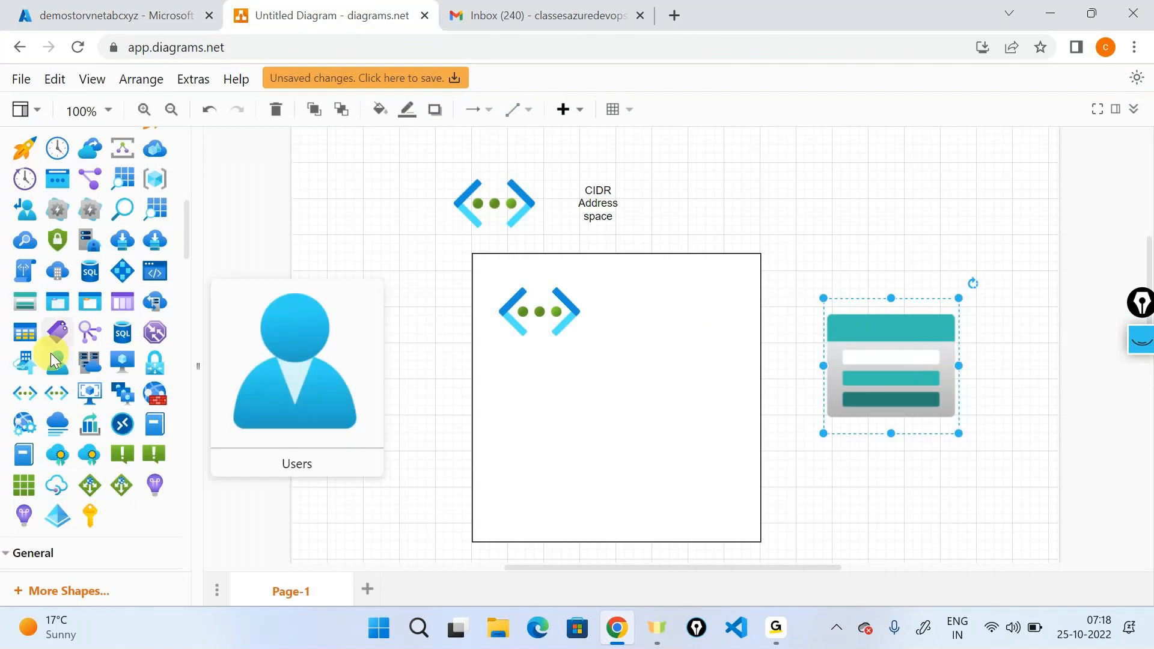
scroll(54, 359, up, 4)
scroll(54, 359, up, 4)
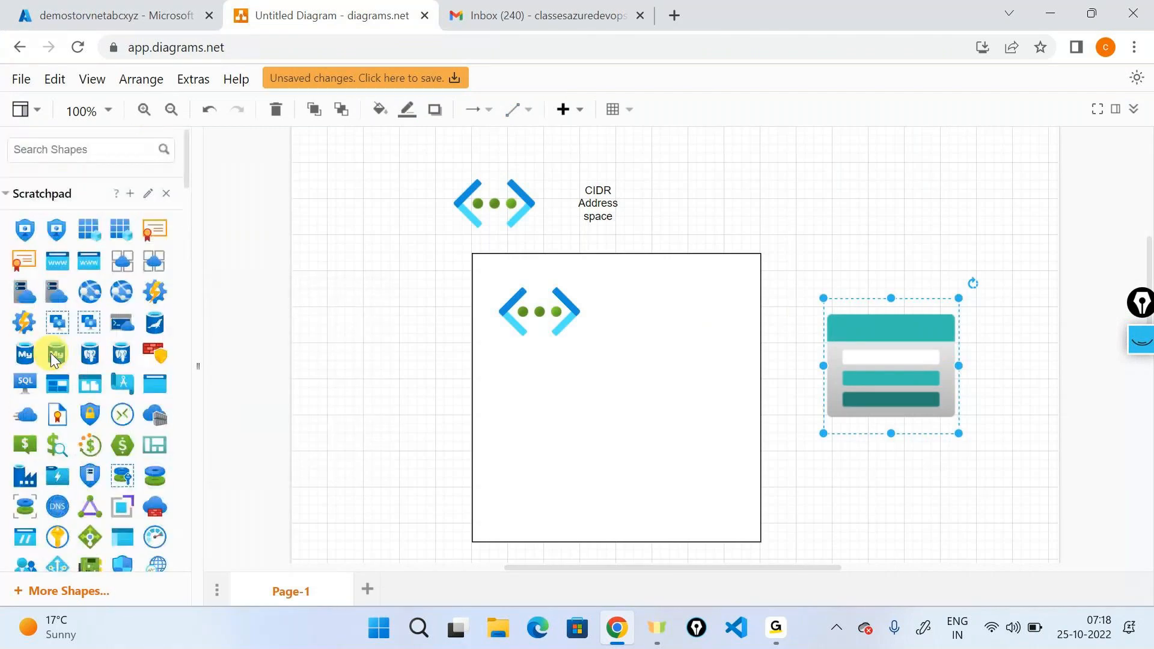
click(86, 152)
text(laptop)
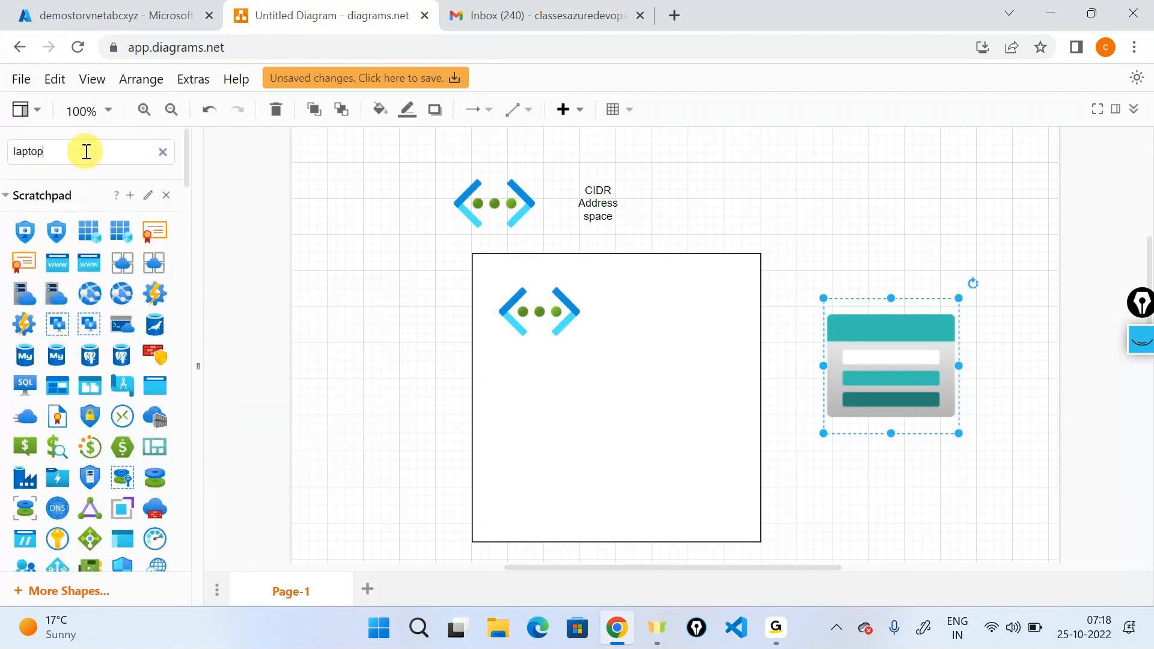
key(Return)
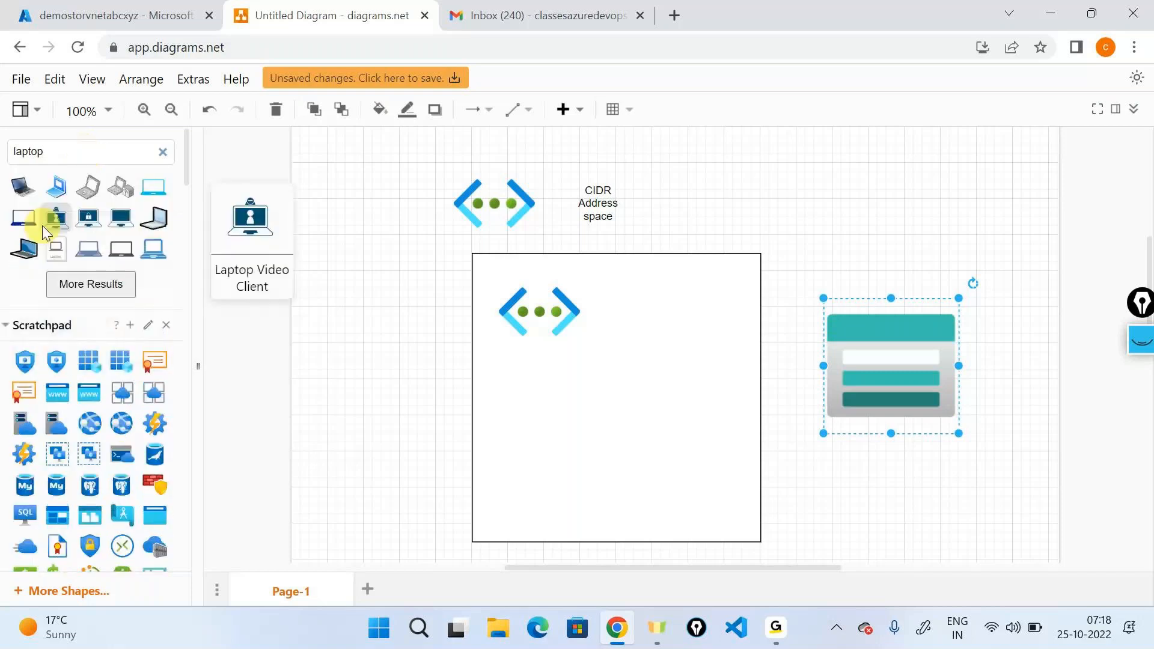
drag(639, 65, 926, 384)
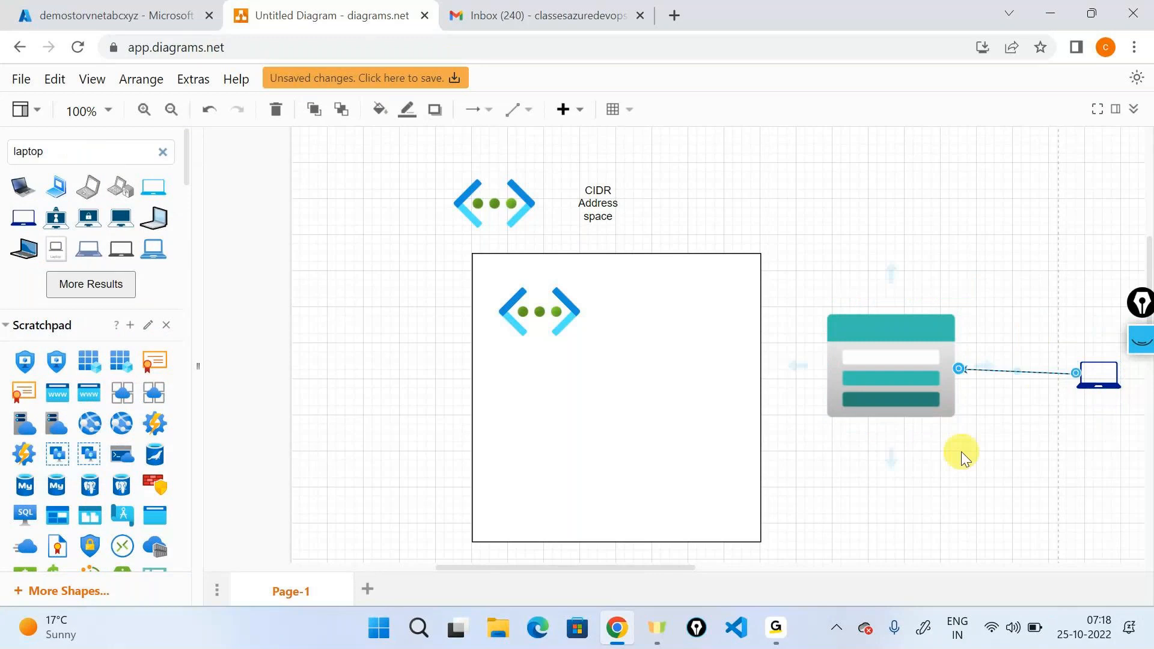
click(962, 452)
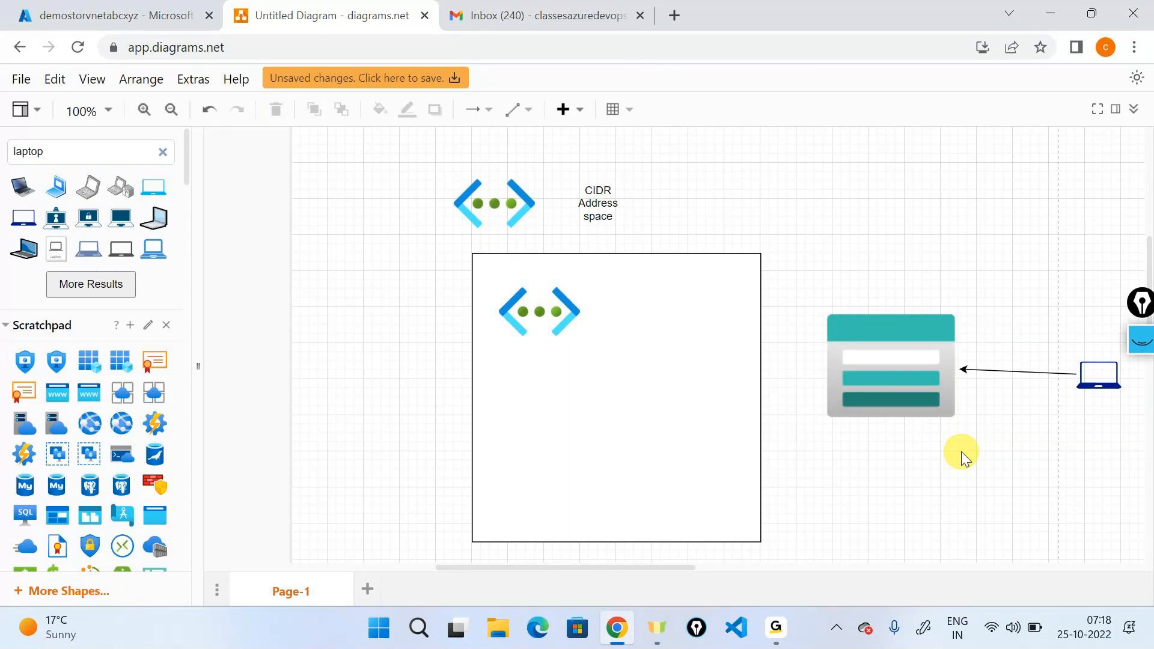
Delete the arrow between the laptop and the storage account, and move the storage account icon inside the virtual network box.
click(1007, 372)
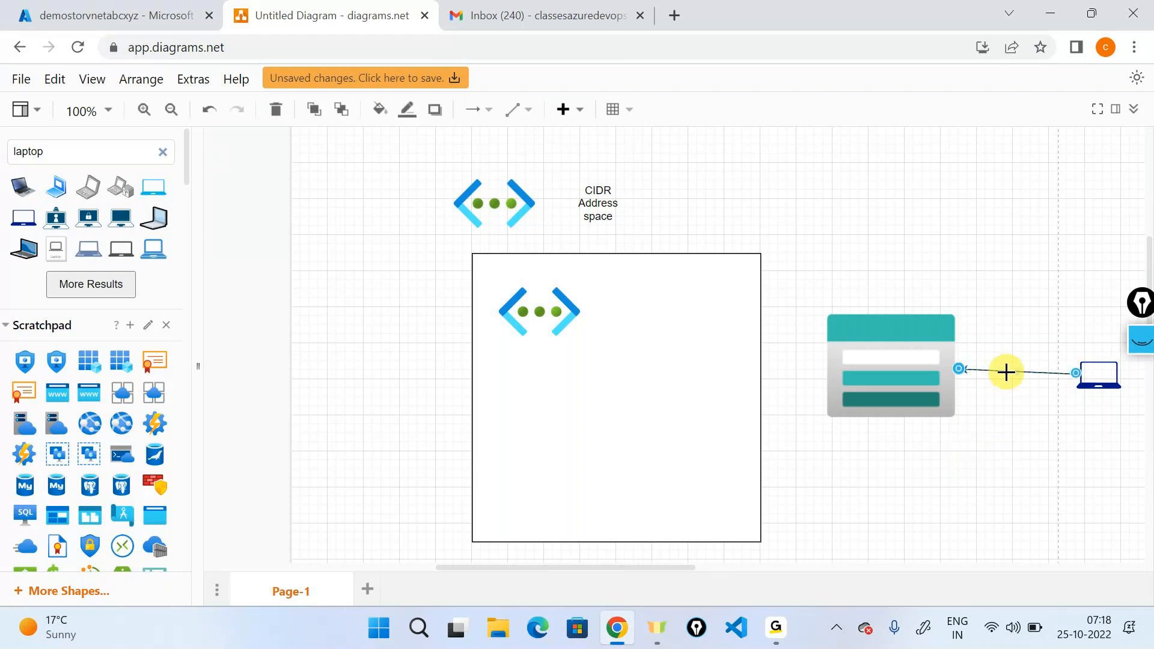
key(Delete)
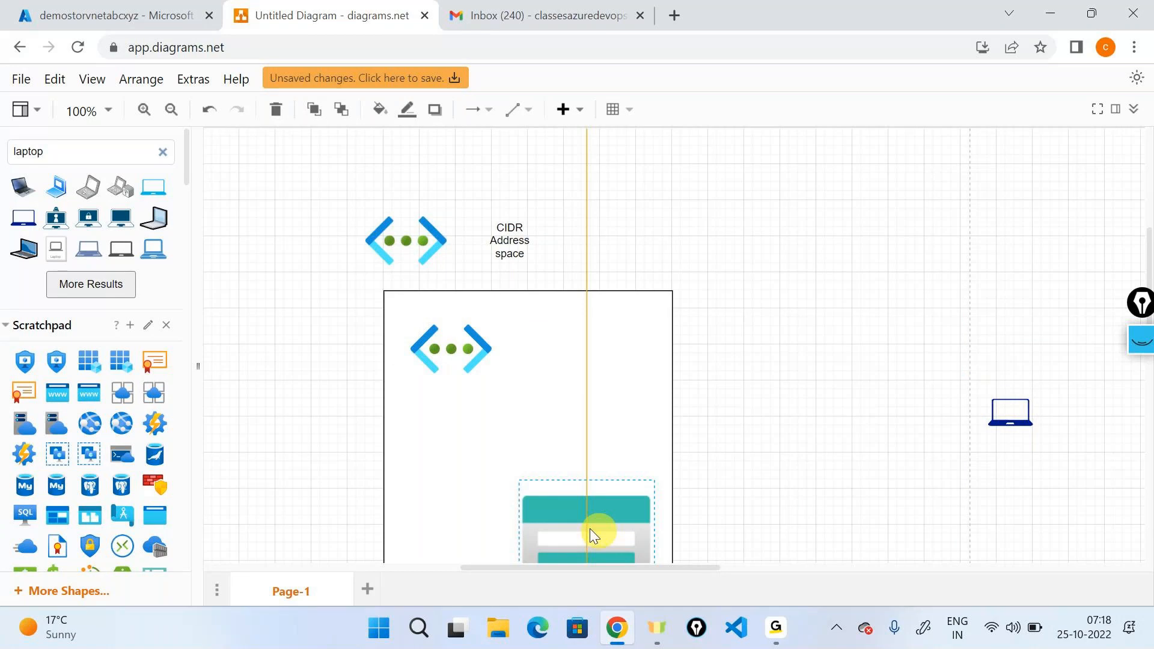
drag(590, 528, 535, 476)
click(841, 295)
scroll(841, 295, down, 2)
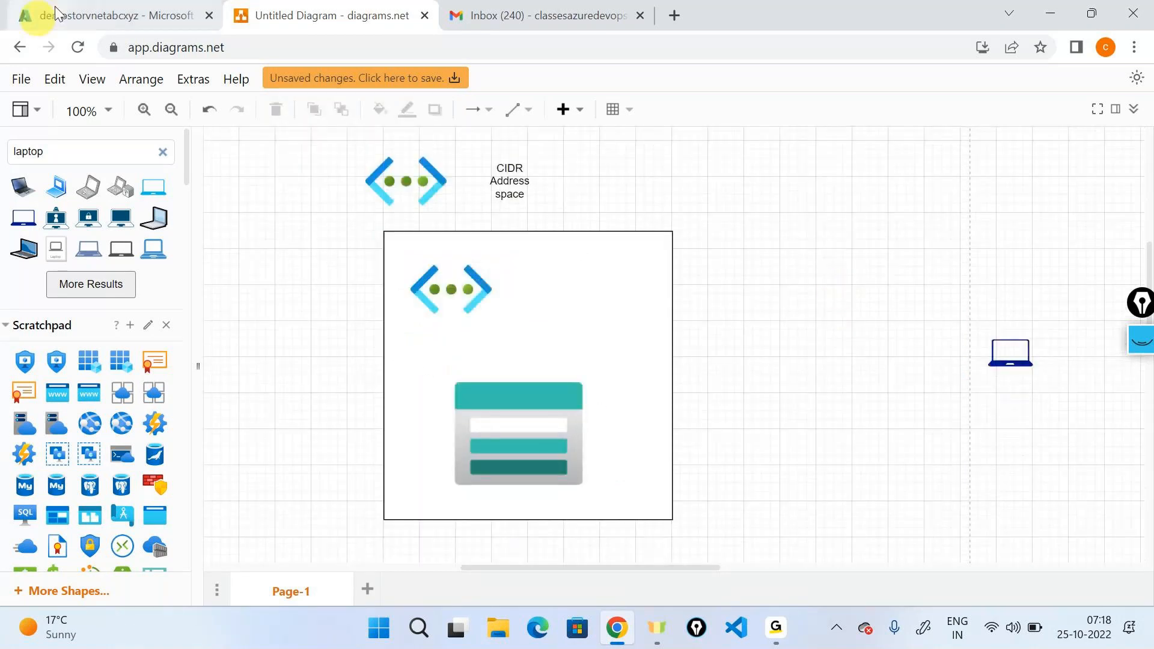
Switch back to the Azure portal and open the networking settings of the demostorvnetabcxyz storage account.
click(108, 15)
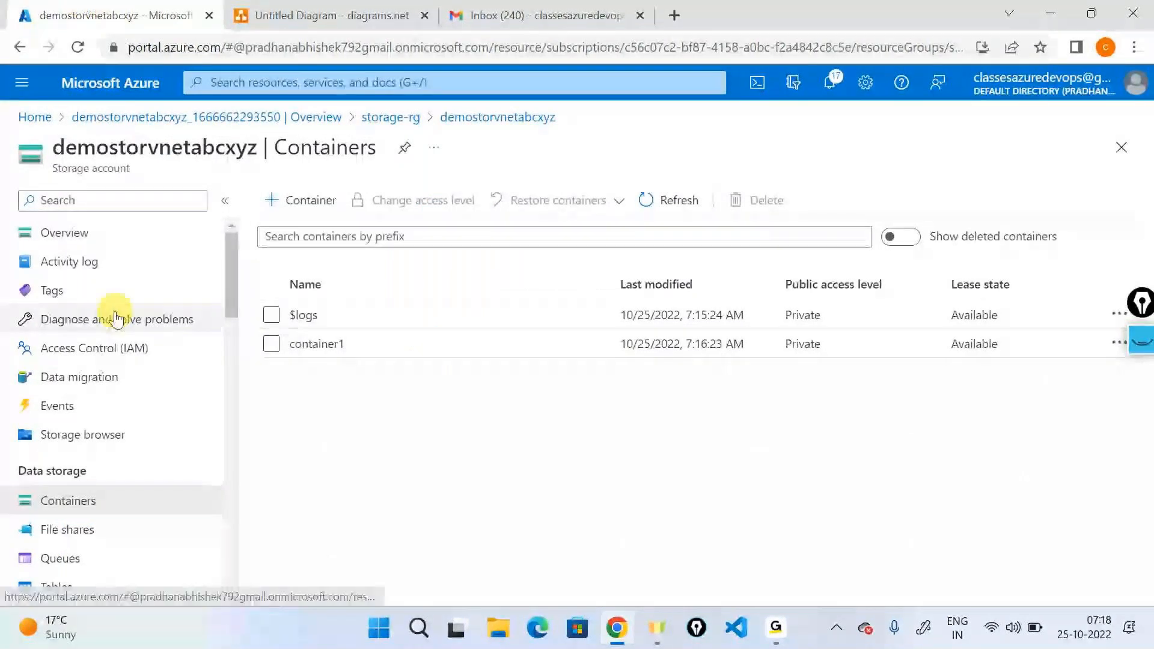
scroll(102, 325, down, 4)
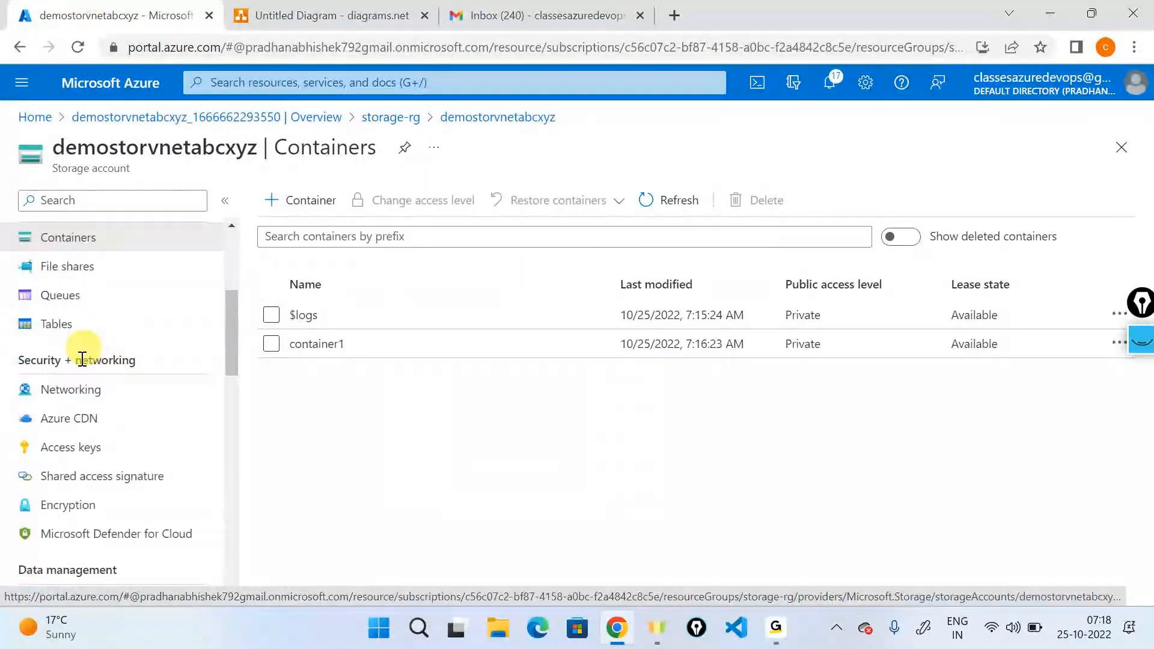
click(72, 391)
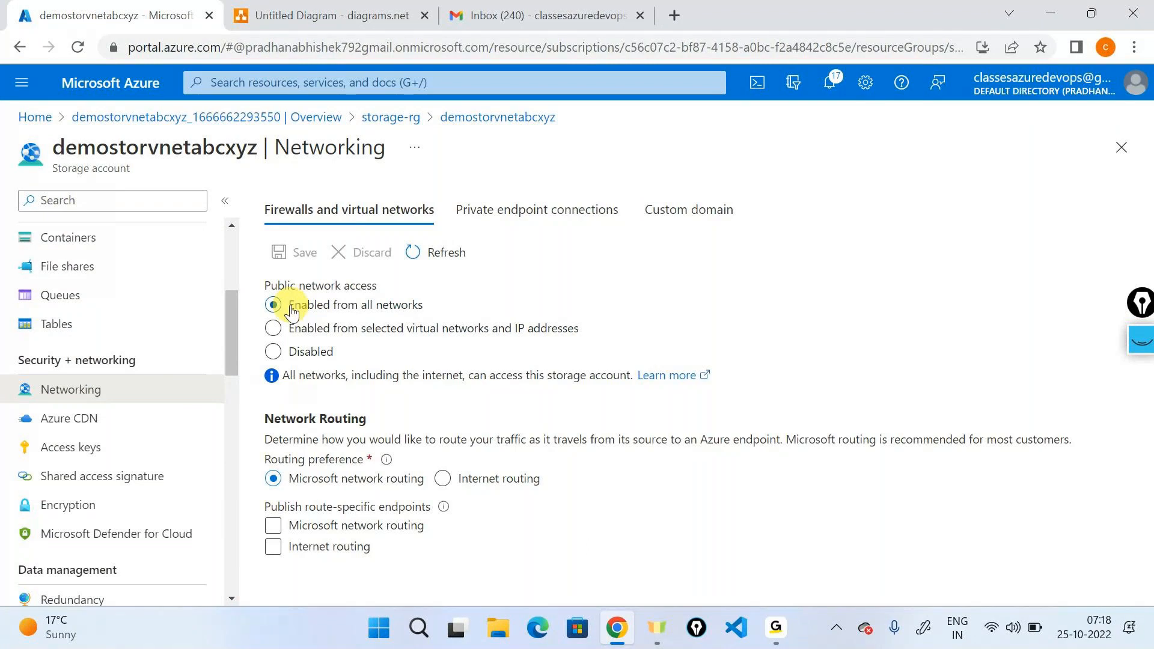
Set public network access to enabled from selected virtual networks and IP addresses, and look over the virtual network and firewall options.
drag(291, 306, 518, 315)
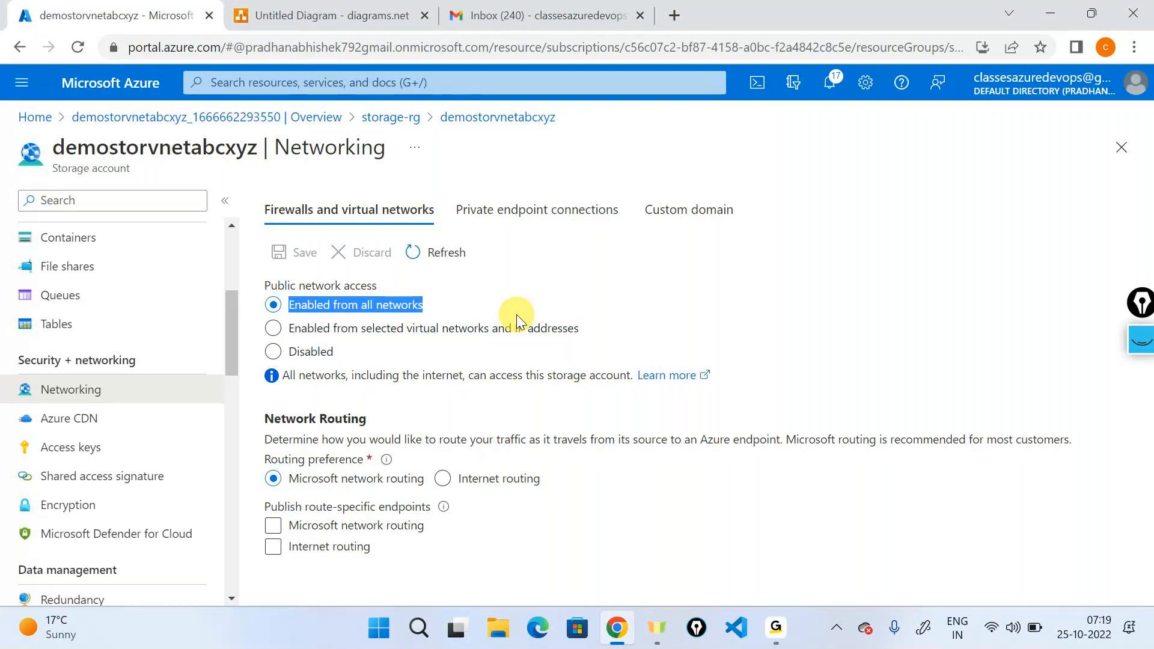
click(517, 326)
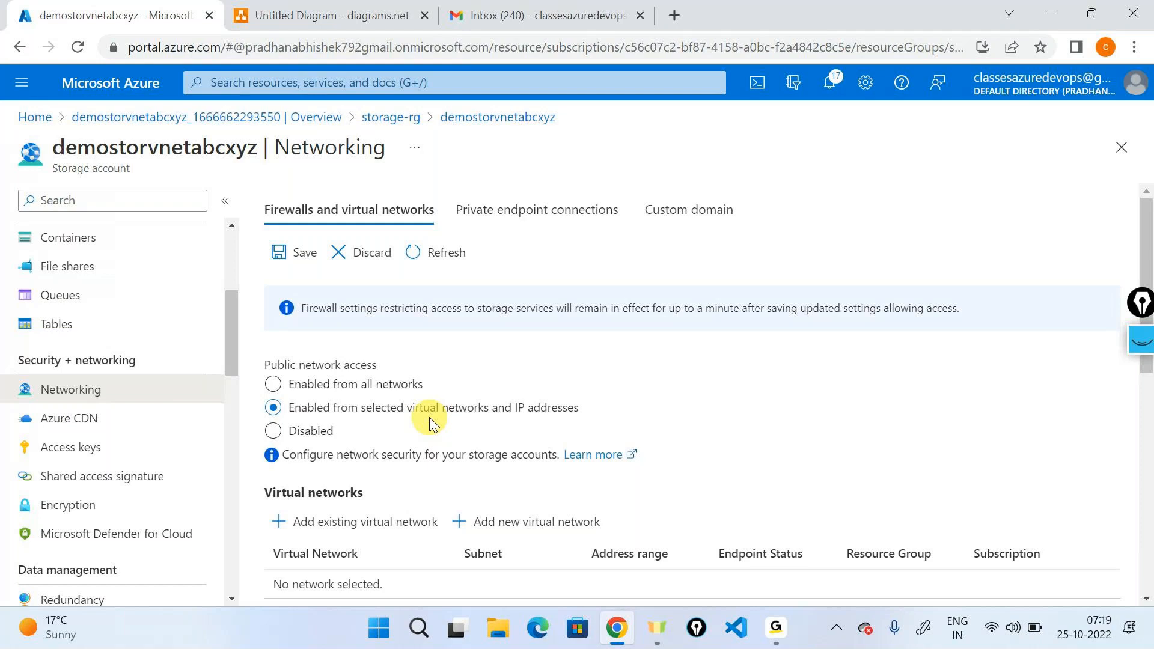
scroll(430, 423, down, 1)
scroll(431, 421, down, 3)
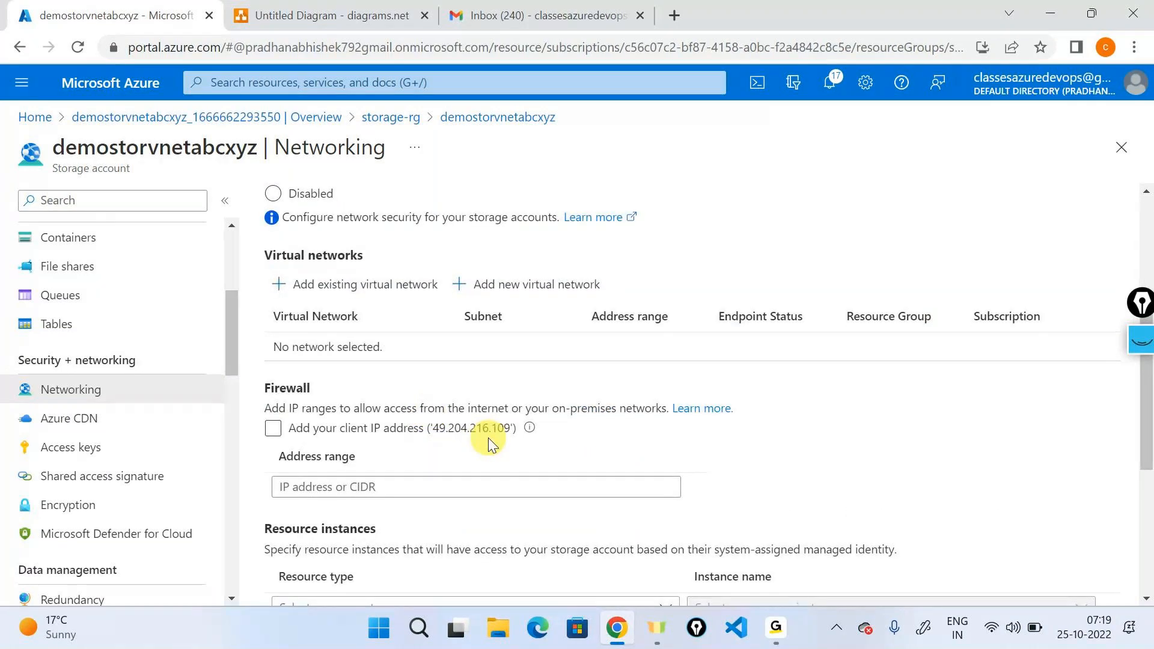
click(454, 430)
scroll(481, 434, up, 1)
scroll(481, 435, up, 2)
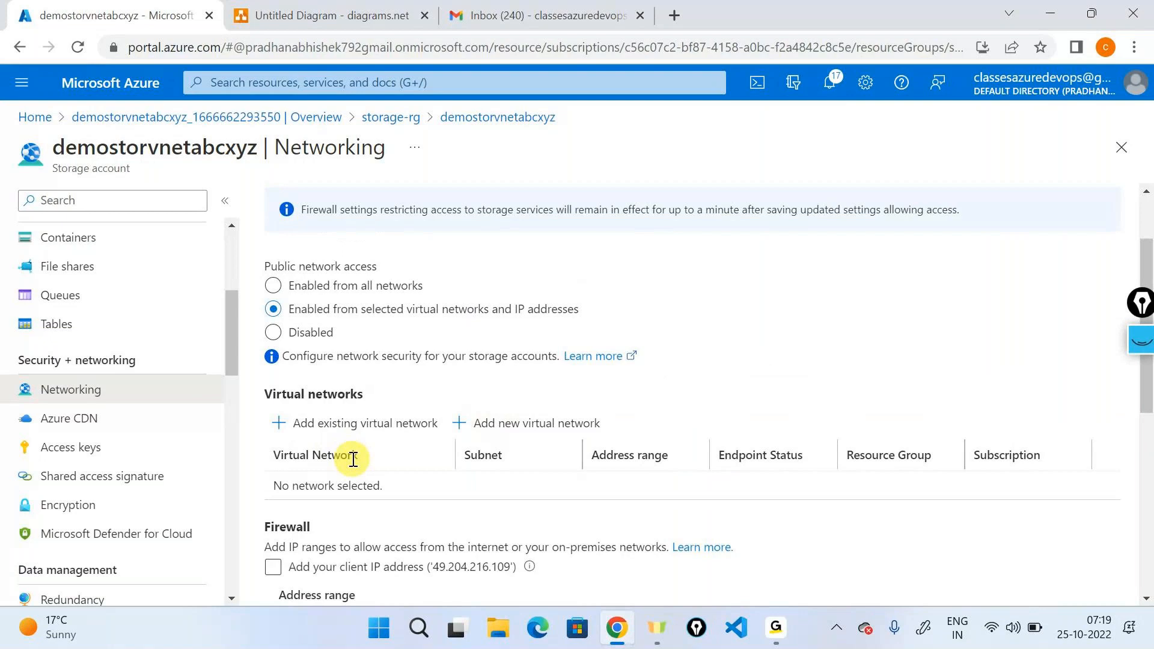
Start adding an existing virtual network to the storage account and choose samplevnet from the networkrg group.
click(311, 427)
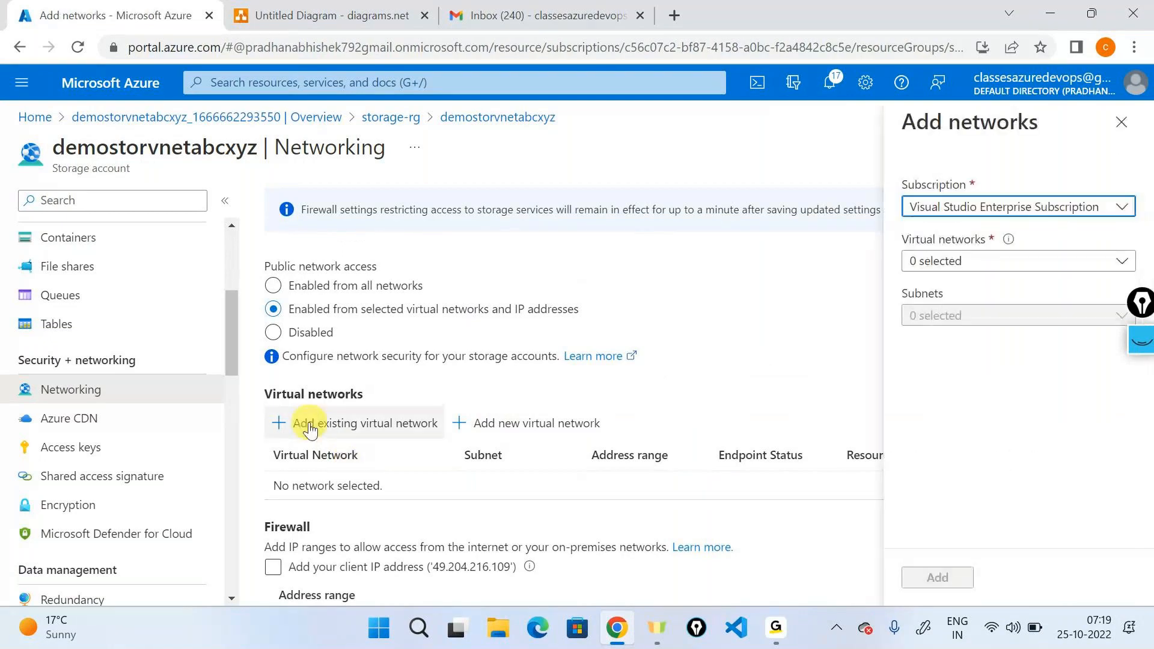
click(964, 267)
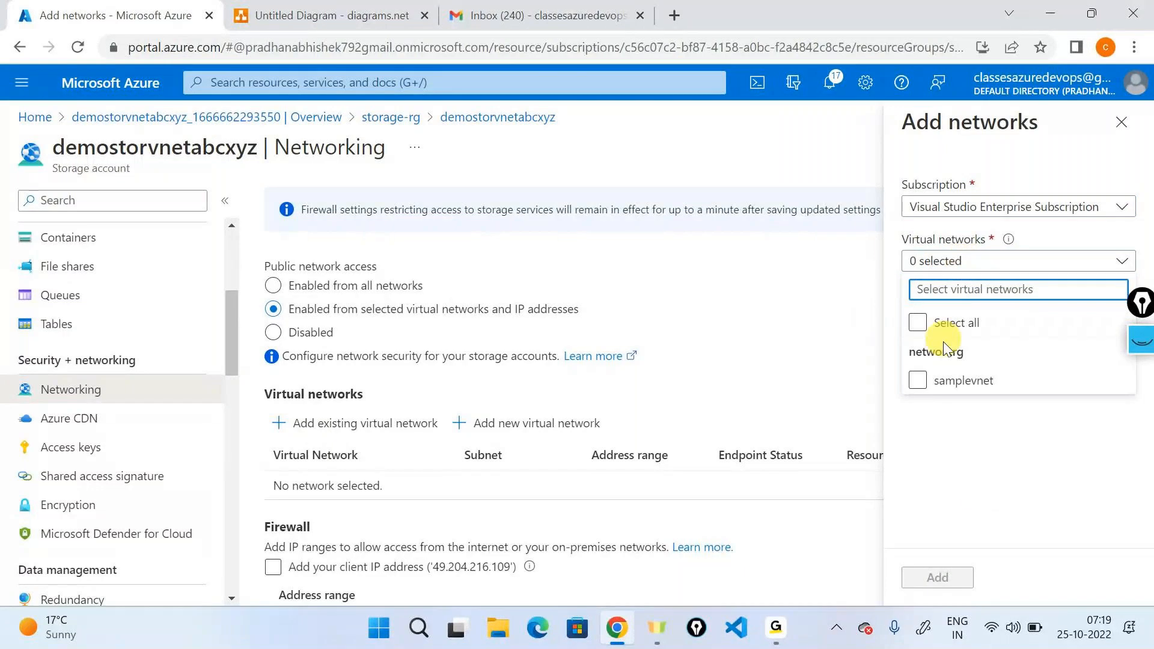
click(944, 342)
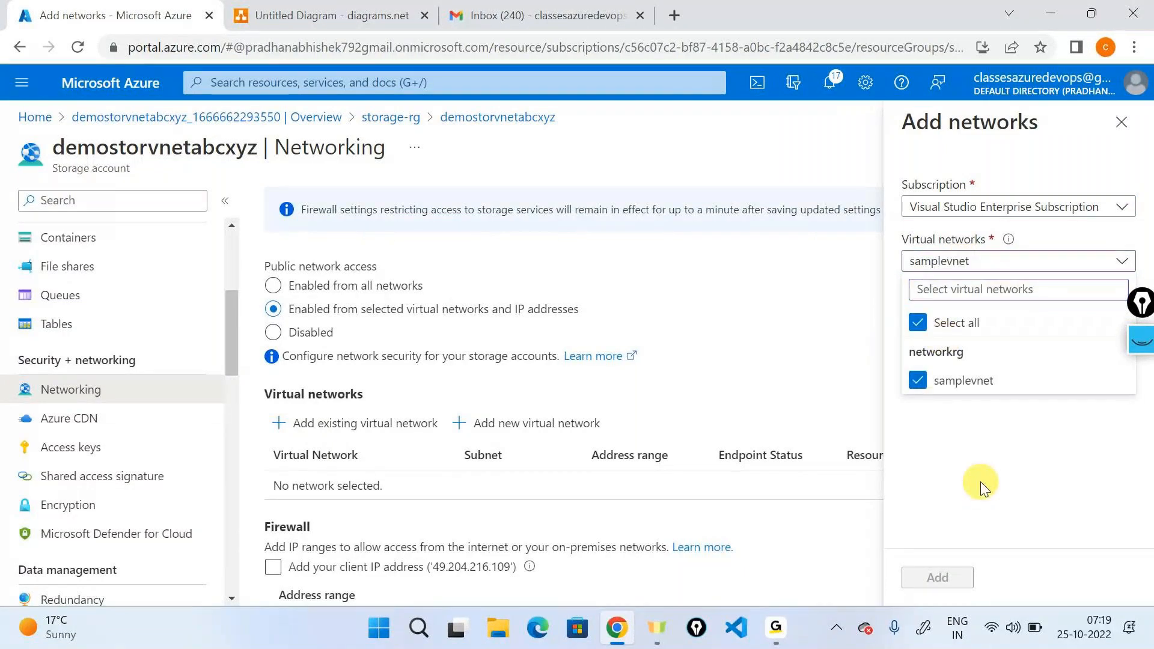
click(980, 481)
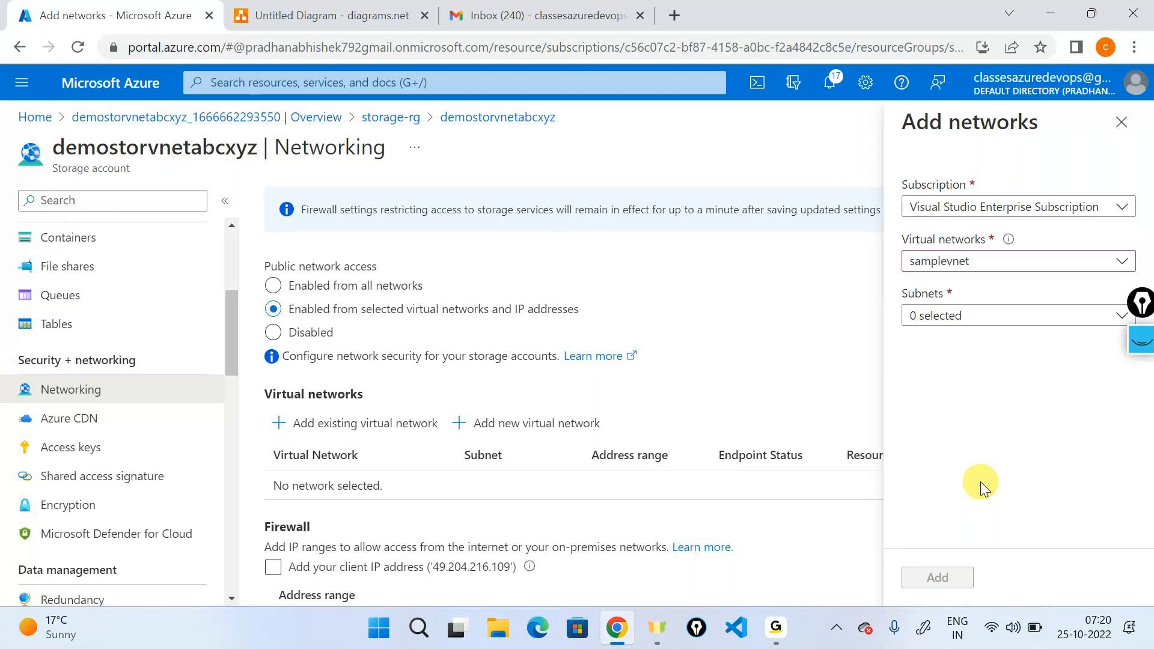
In the diagrams.net drawing, move the storage account icon slightly lower in the box and draw an arrow from the virtual network icon towards it.
key(ctrl+Tab)
click(567, 405)
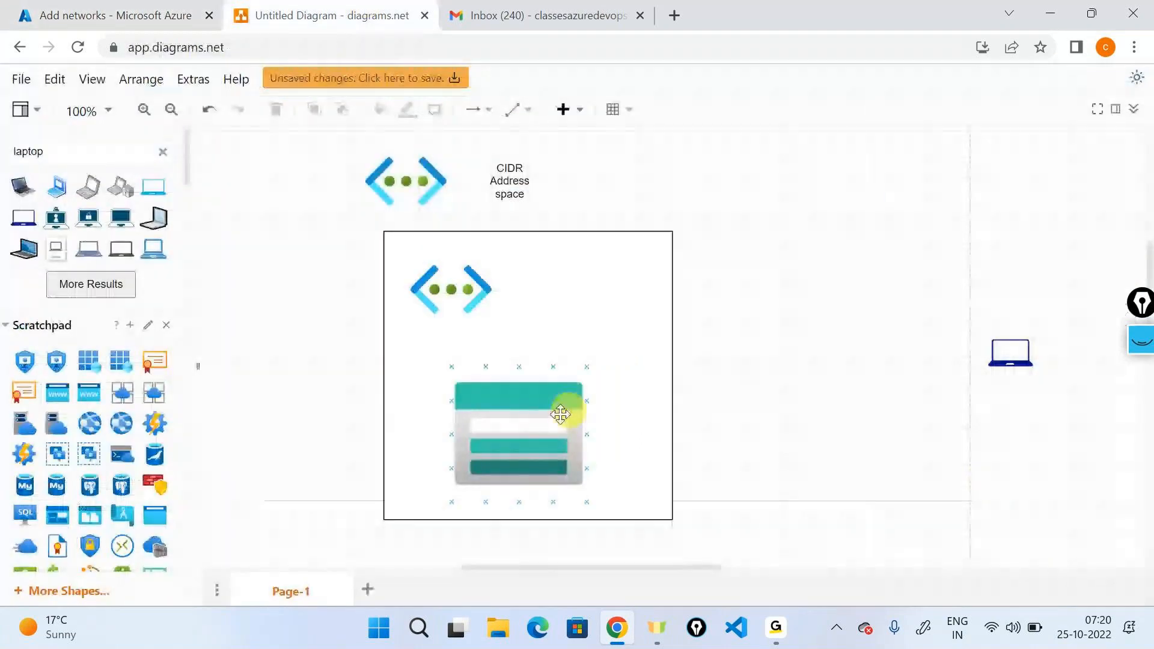
mouse_move(515, 407)
mouse_down()
mouse_move(859, 360)
mouse_move(595, 377)
mouse_move(518, 423)
mouse_up()
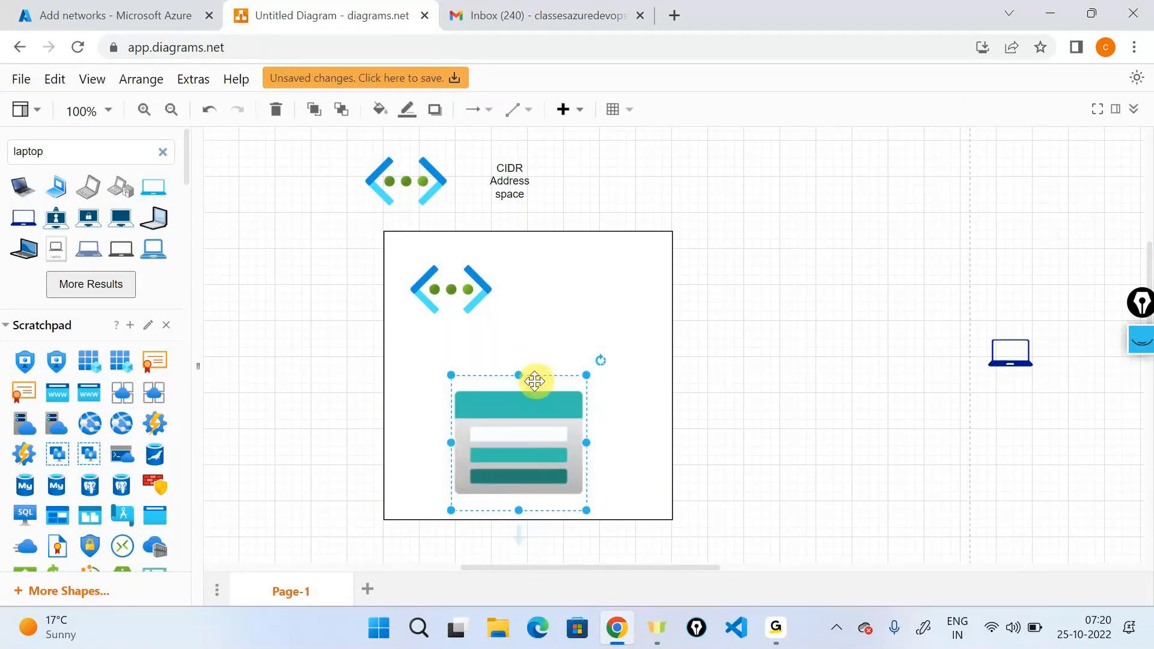
click(459, 298)
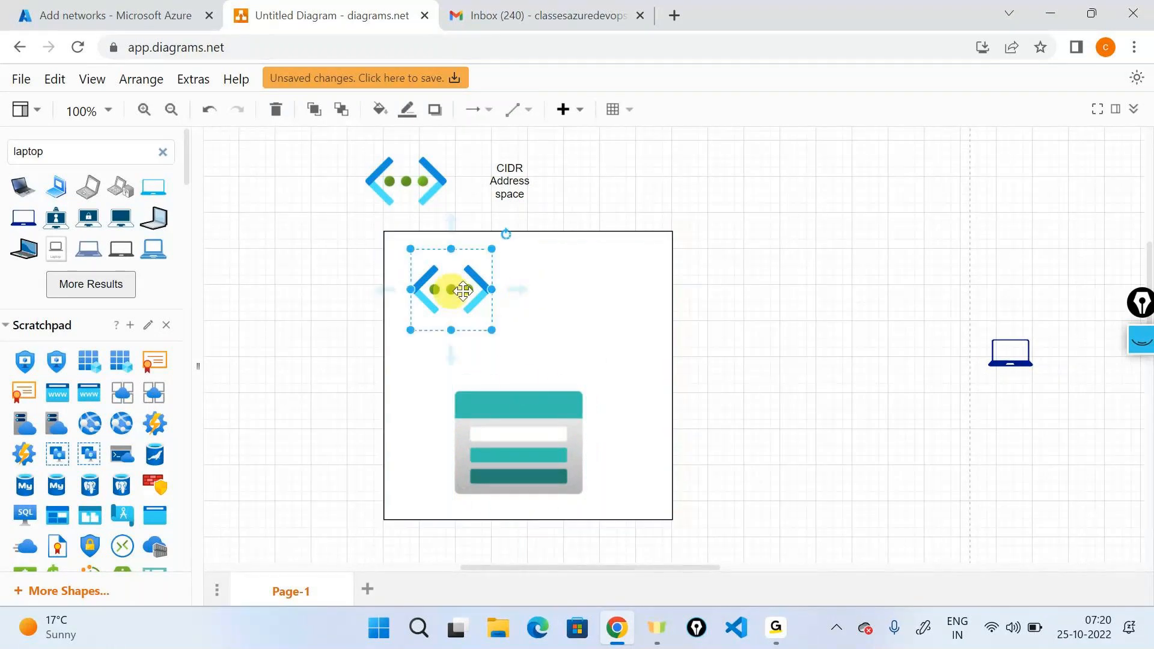
drag(463, 291, 515, 381)
click(629, 384)
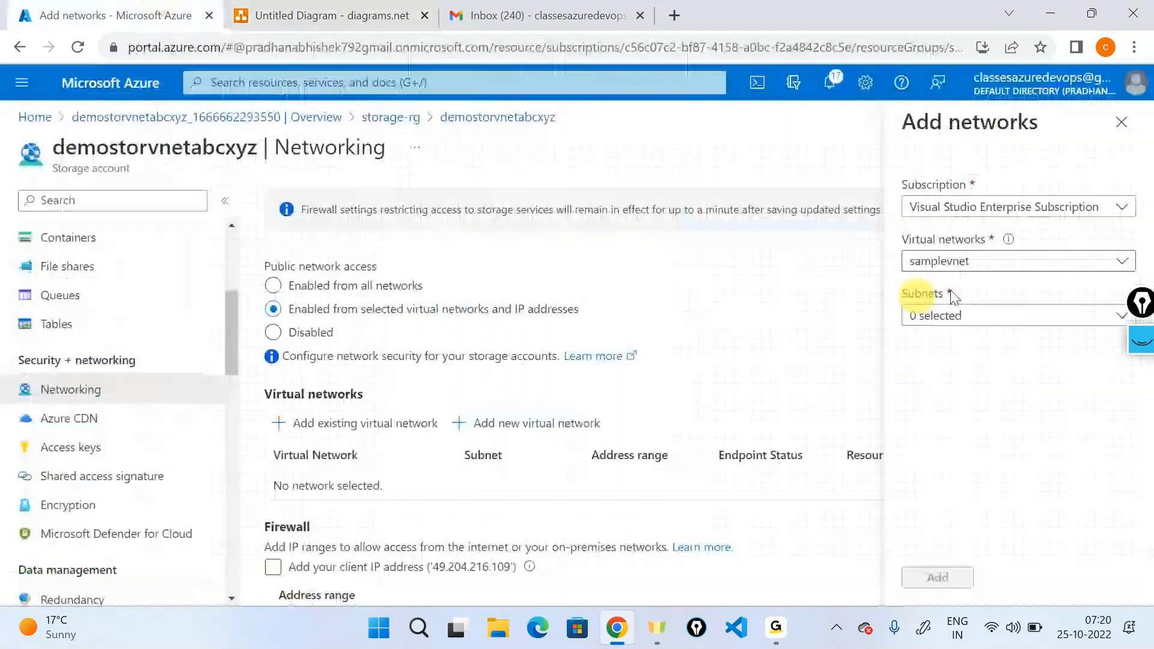
Return to the Azure portal and list the subnets available in samplevnet.
click(939, 316)
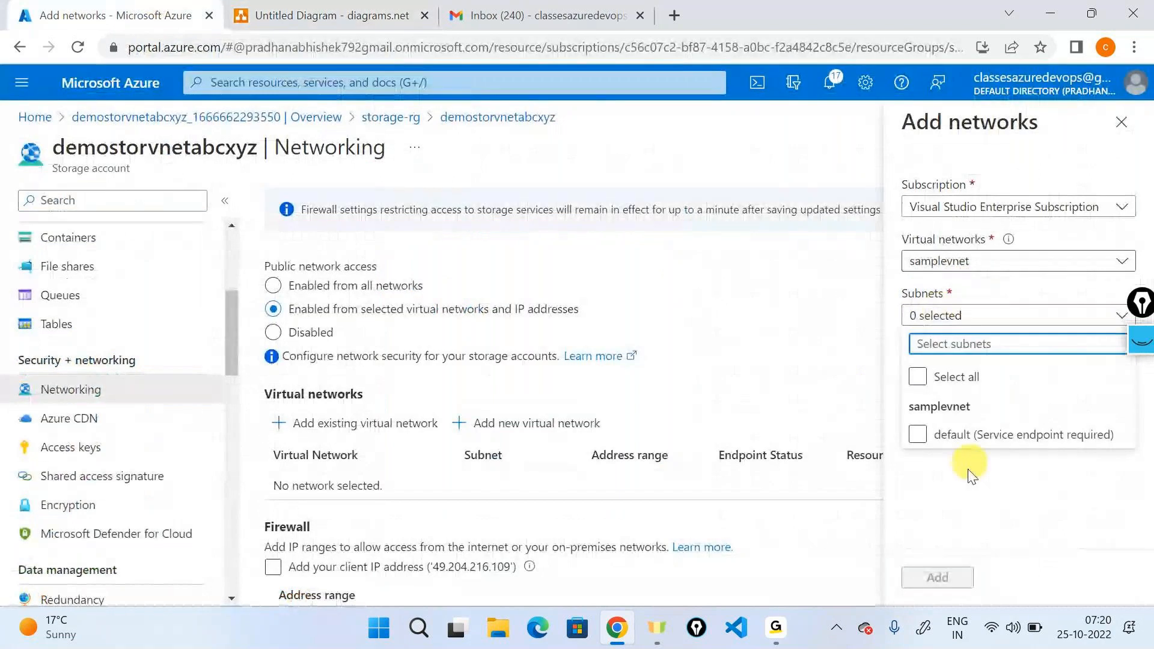
click(955, 448)
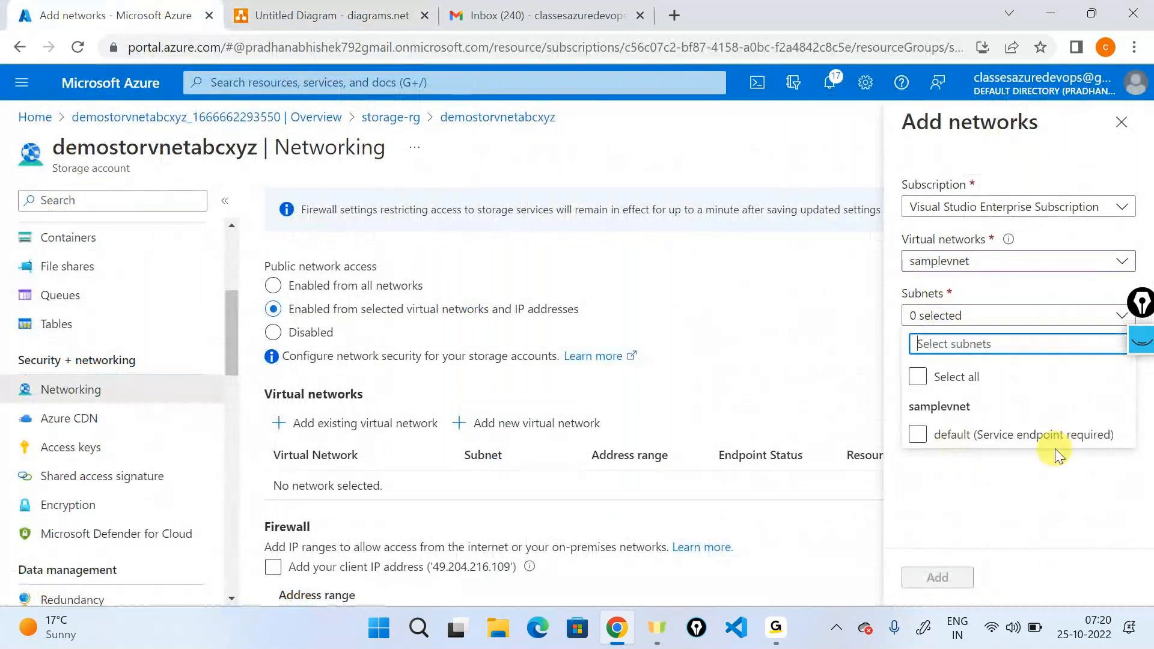
Mark up the default subnet's service endpoint requirement with the screen pen, handwrite an underlined "Service Endpoints", and clear the ink.
click(1145, 339)
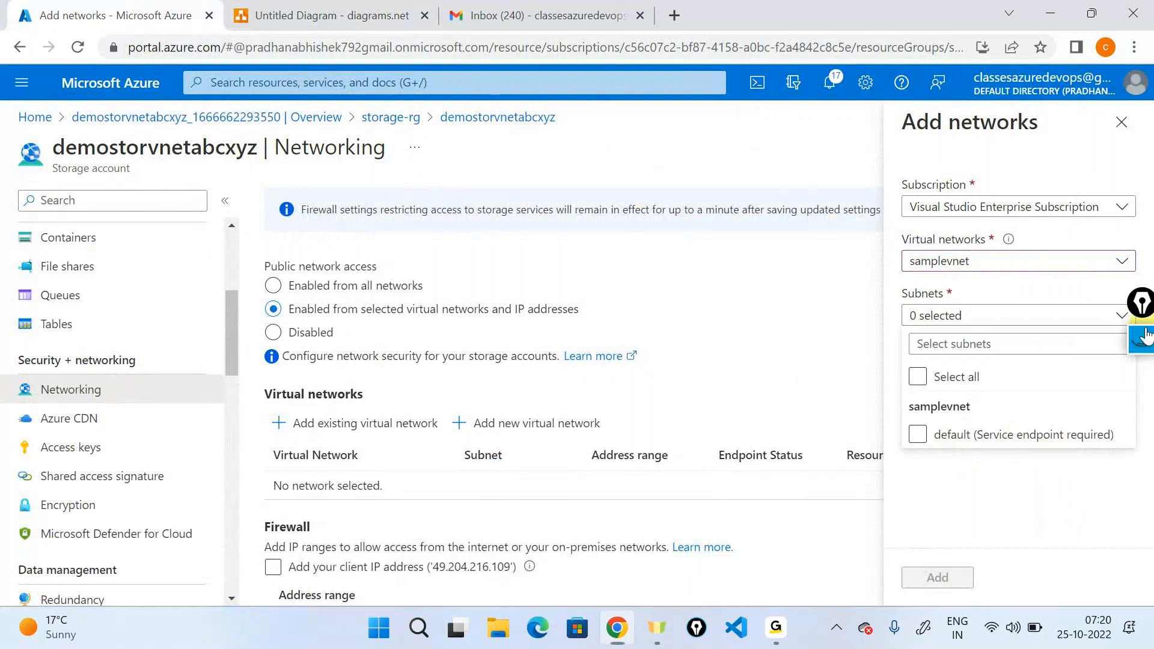
click(1142, 529)
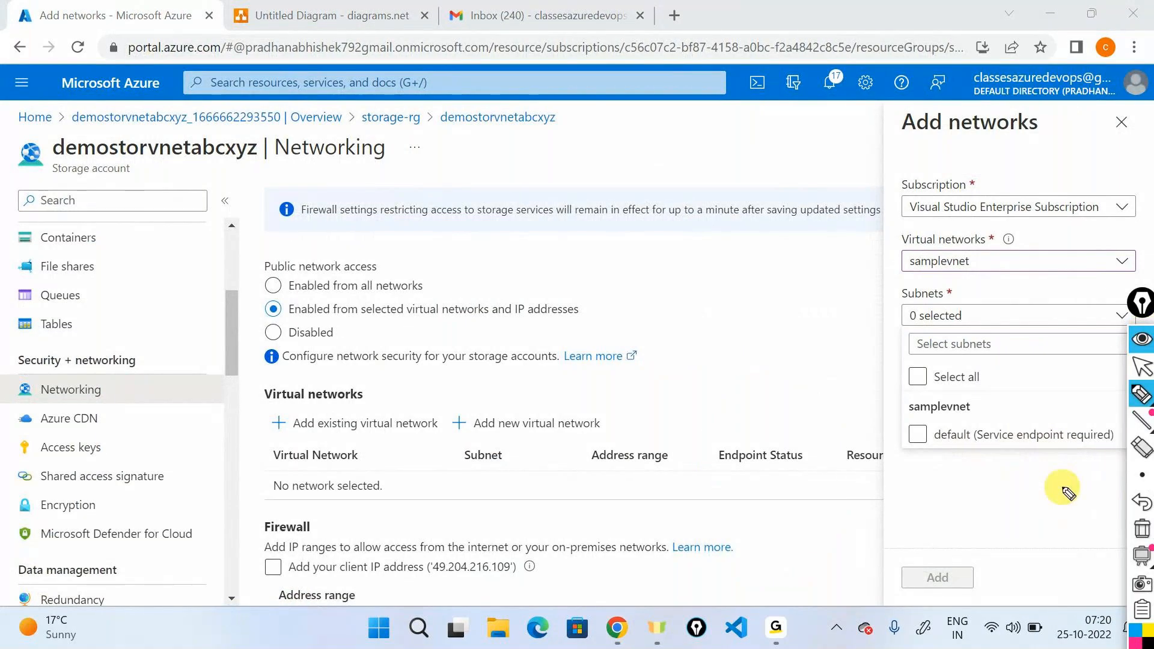
drag(936, 447, 961, 449)
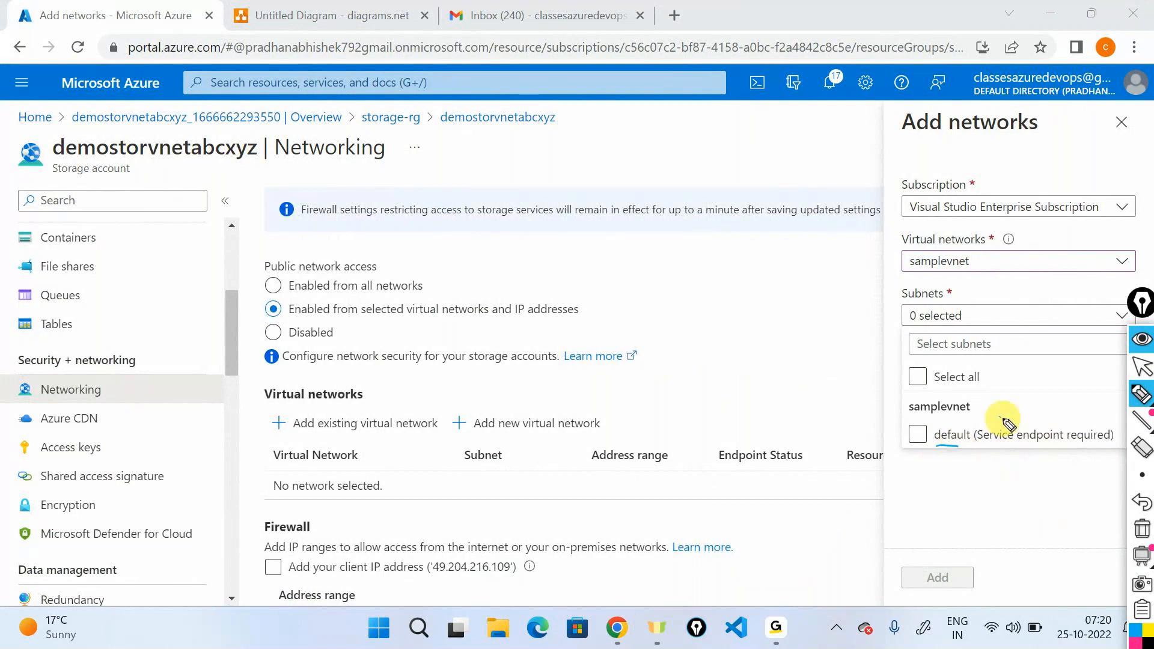
mouse_move(1003, 416)
mouse_down()
mouse_move(977, 442)
mouse_move(1116, 446)
mouse_move(1027, 416)
mouse_up()
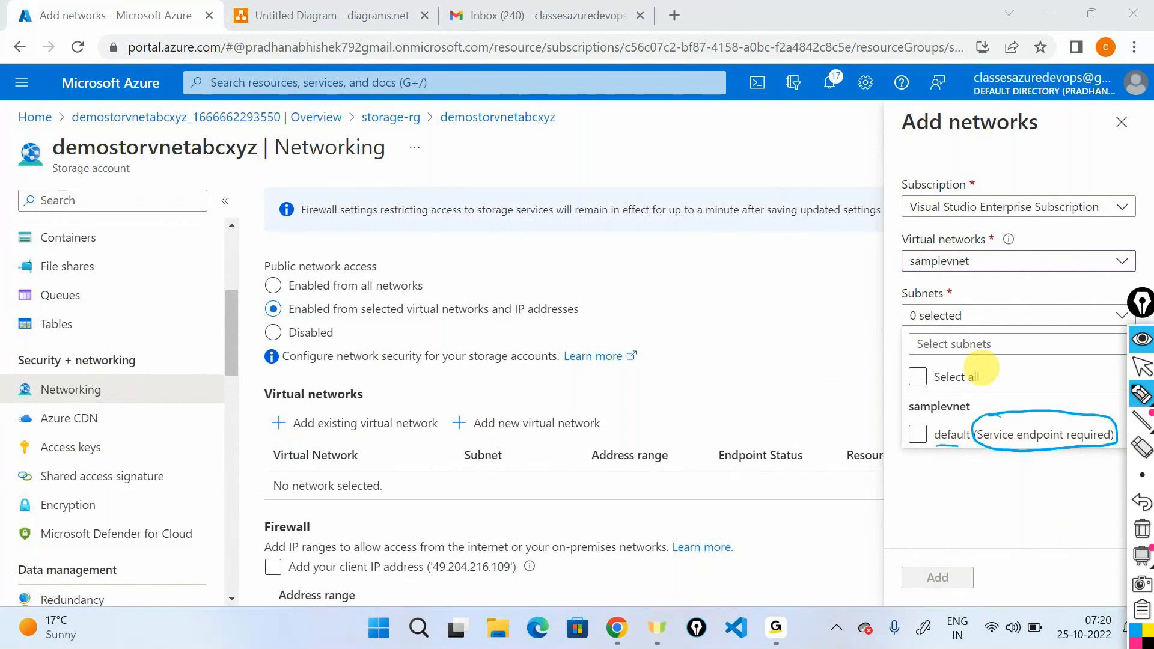
drag(920, 492, 904, 512)
mouse_move(922, 505)
mouse_down()
mouse_move(981, 484)
mouse_move(1038, 494)
mouse_move(1098, 464)
mouse_up()
drag(920, 543, 1112, 484)
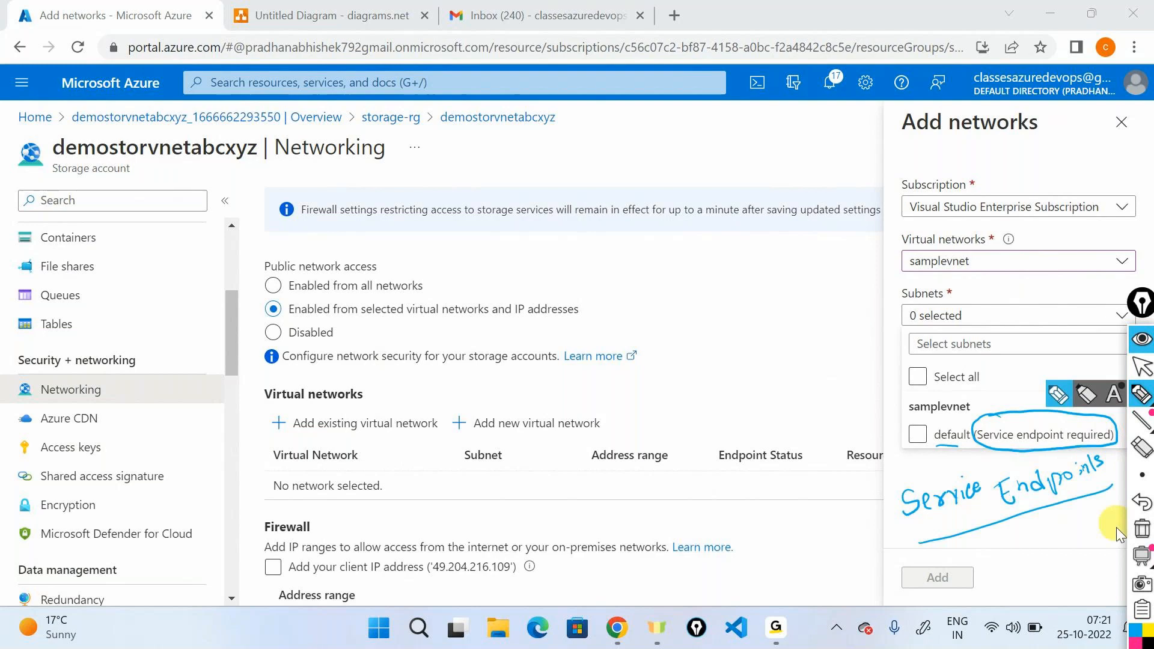
click(1140, 531)
click(1143, 367)
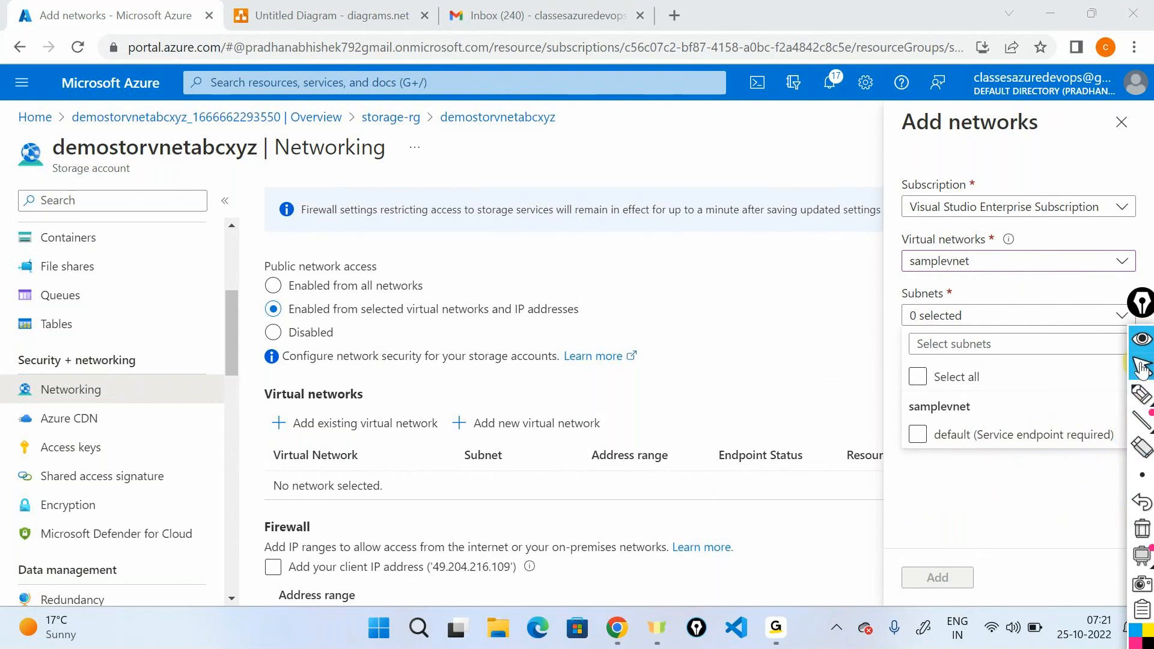
Choose the default subnet, enable its service endpoint and add it, saving the storage account's firewall and virtual network settings.
click(920, 437)
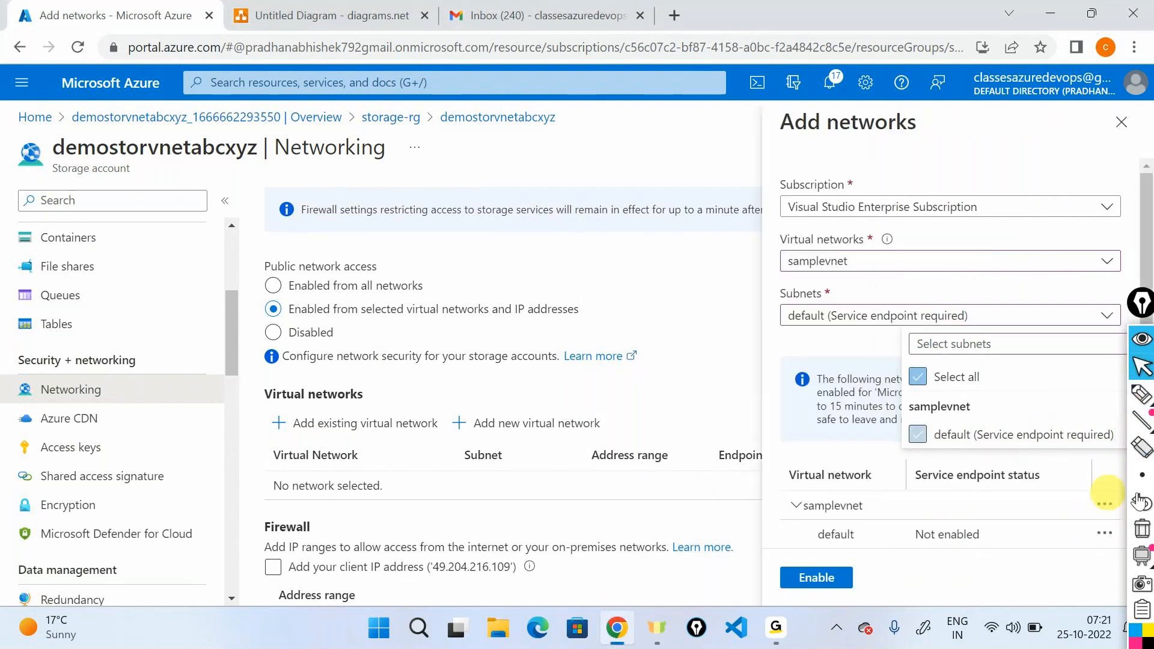
click(824, 576)
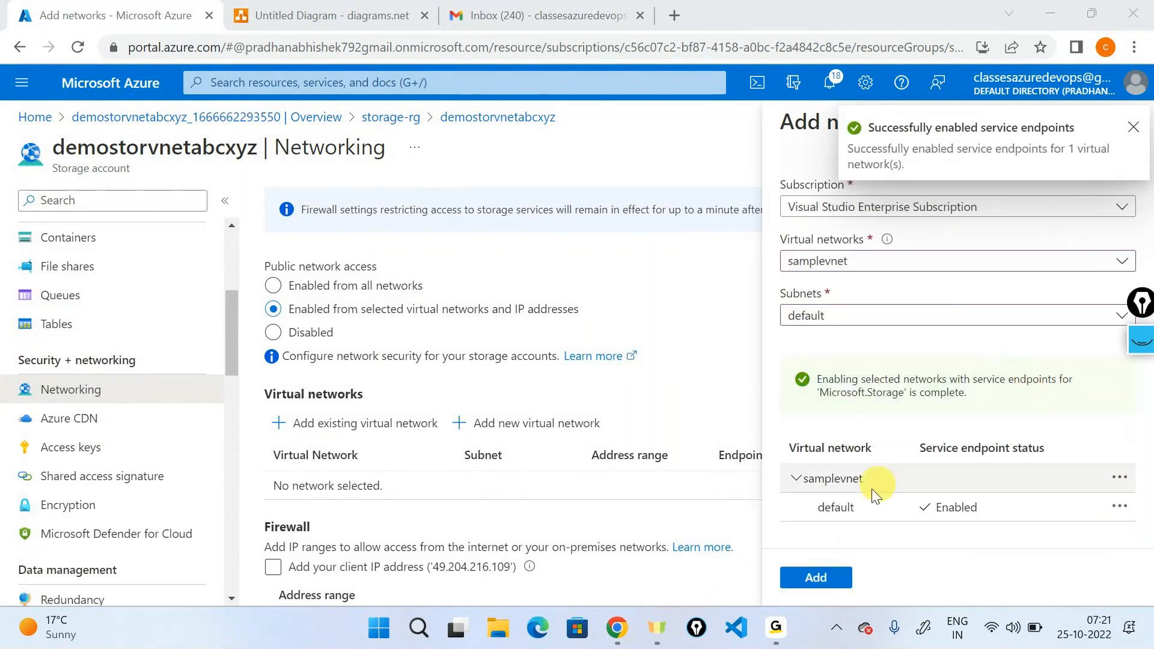
click(830, 575)
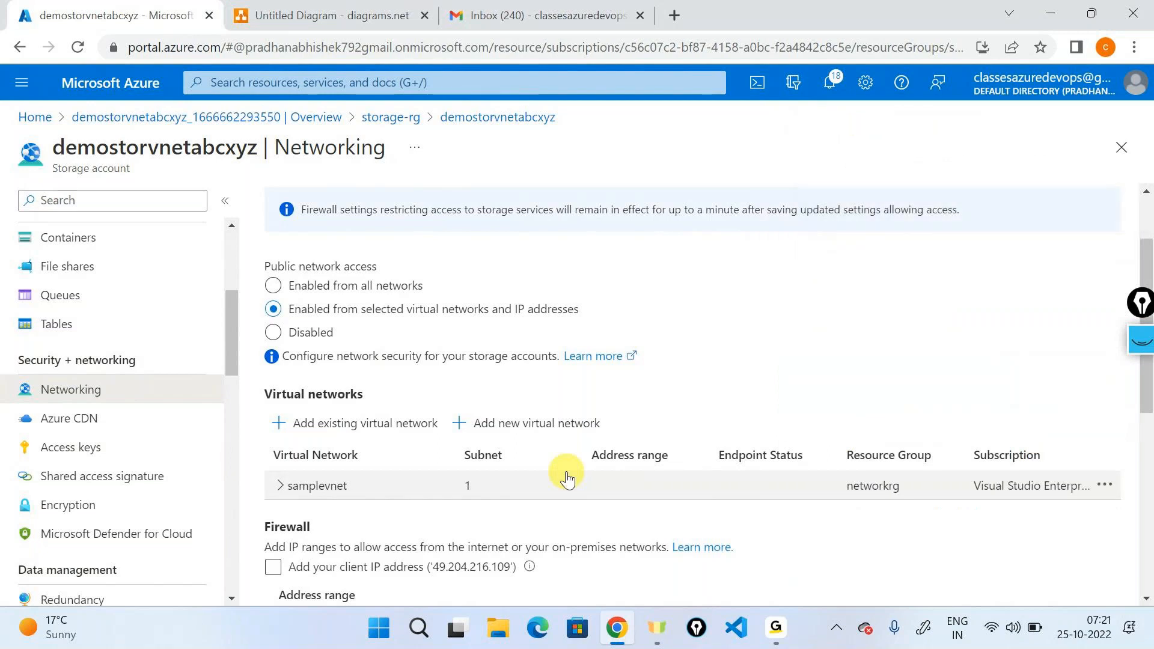
scroll(567, 478, up, 2)
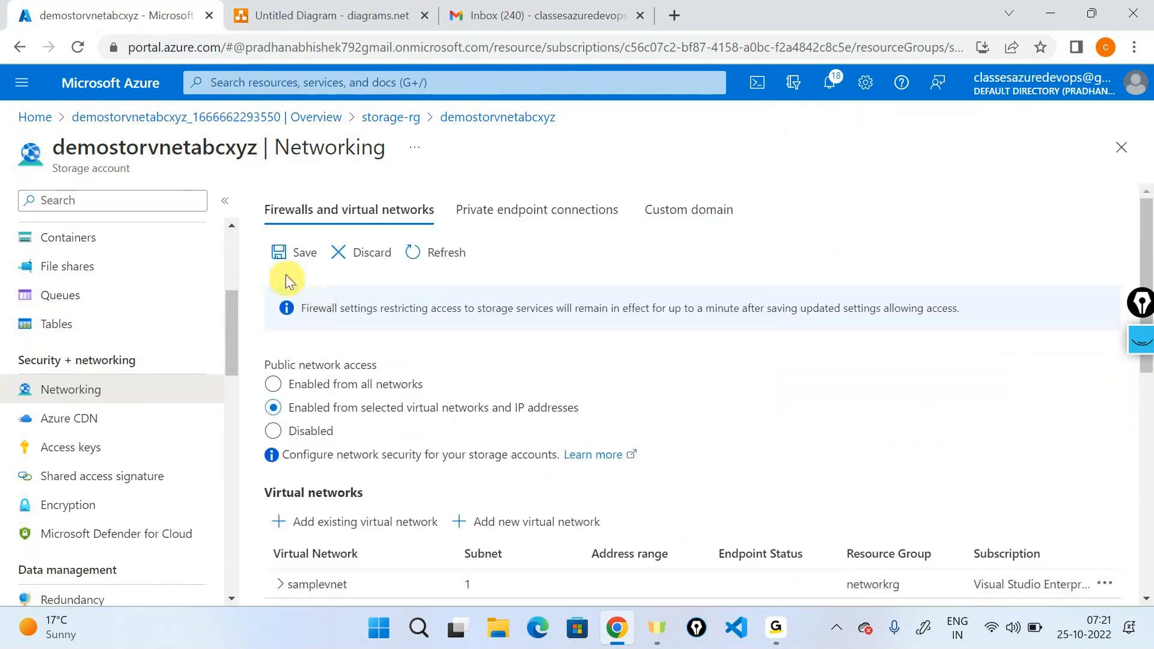
click(280, 254)
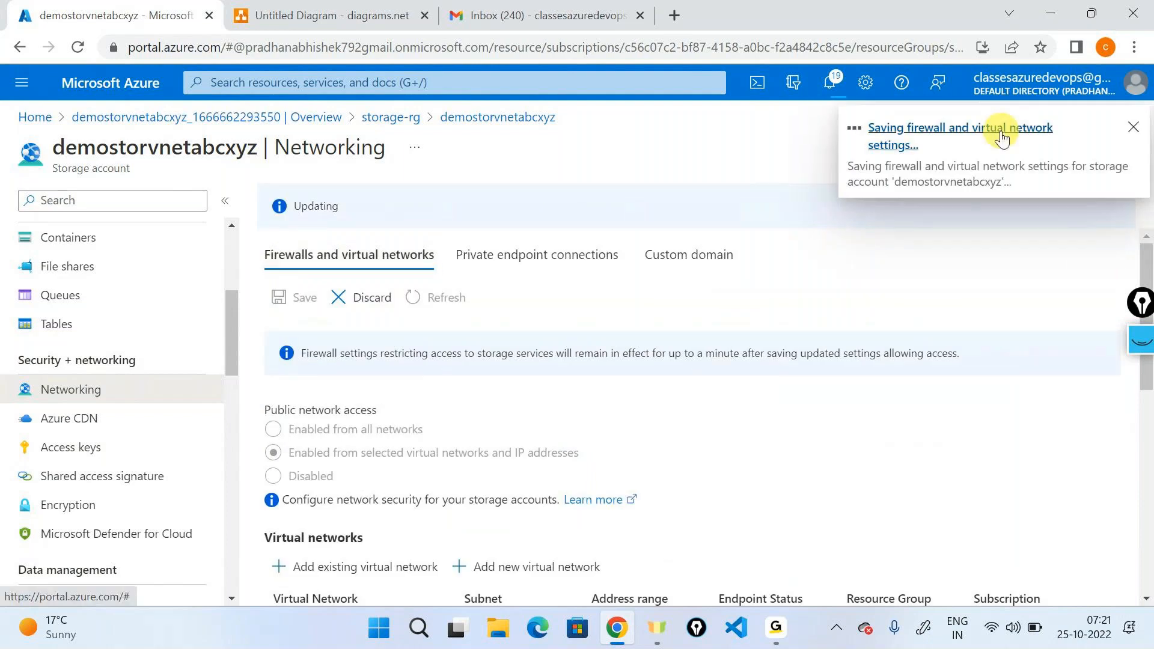
Look at the storage account in the diagram, return to the Azure portal and check the notifications about the saved network settings.
click(353, 9)
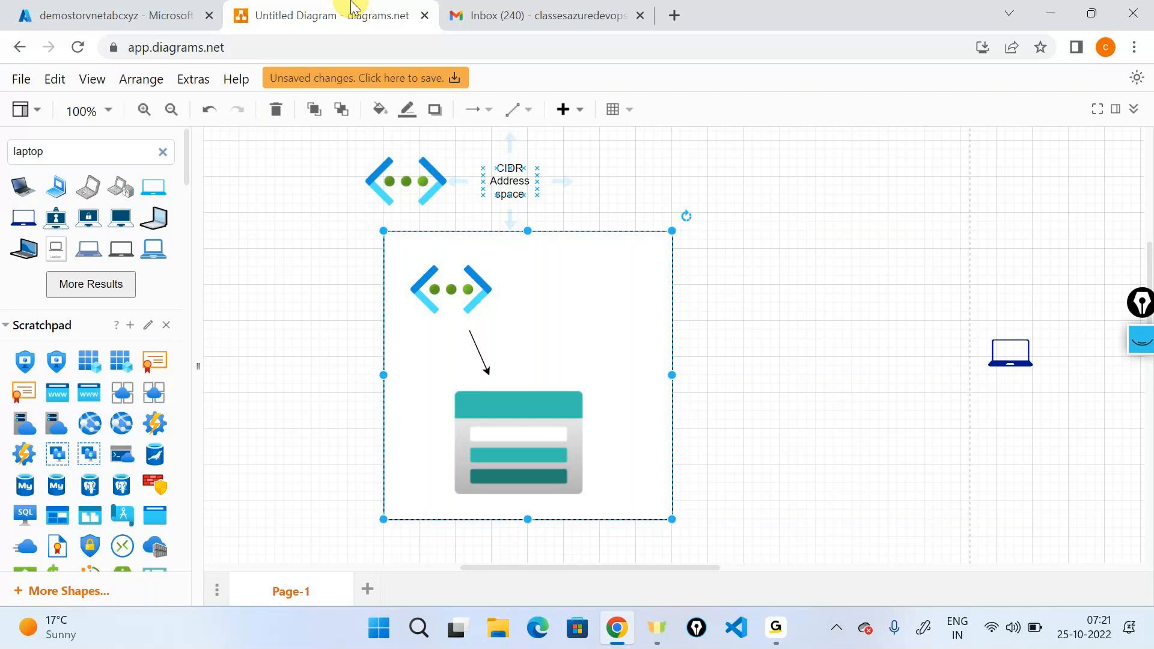
click(531, 436)
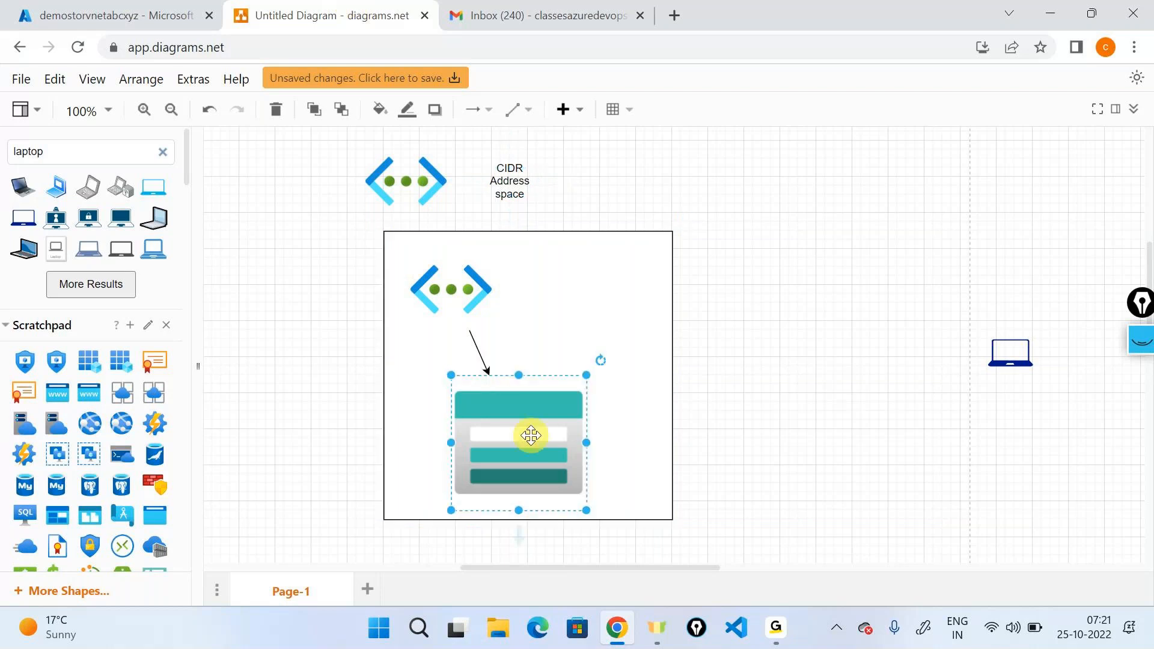
click(93, 11)
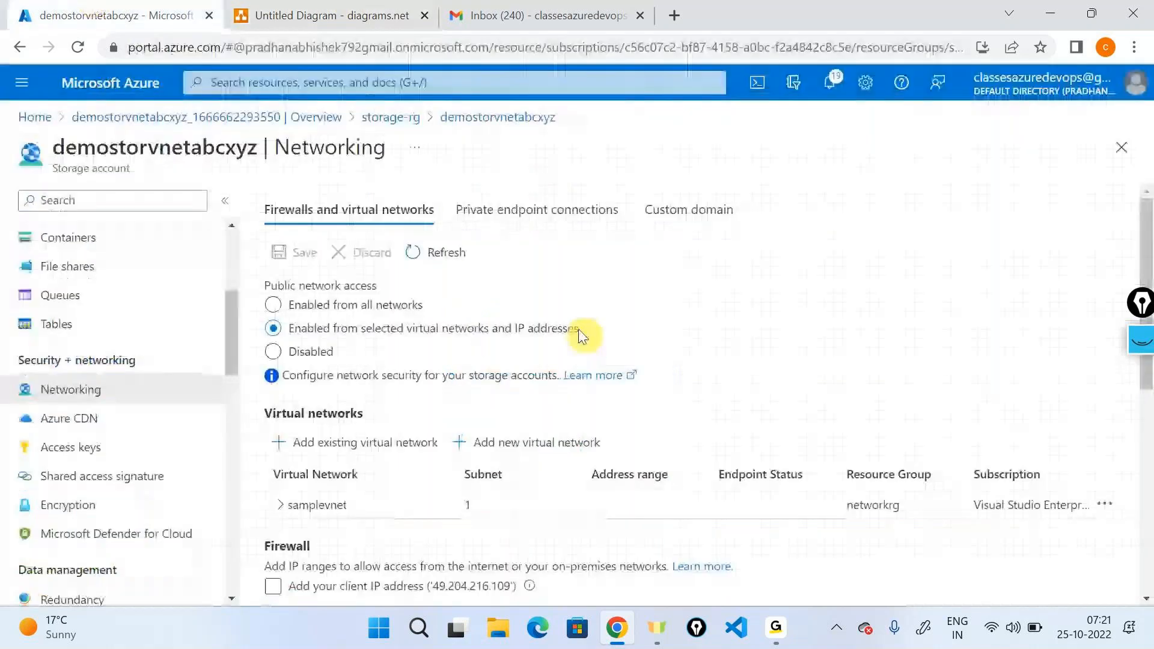
click(833, 84)
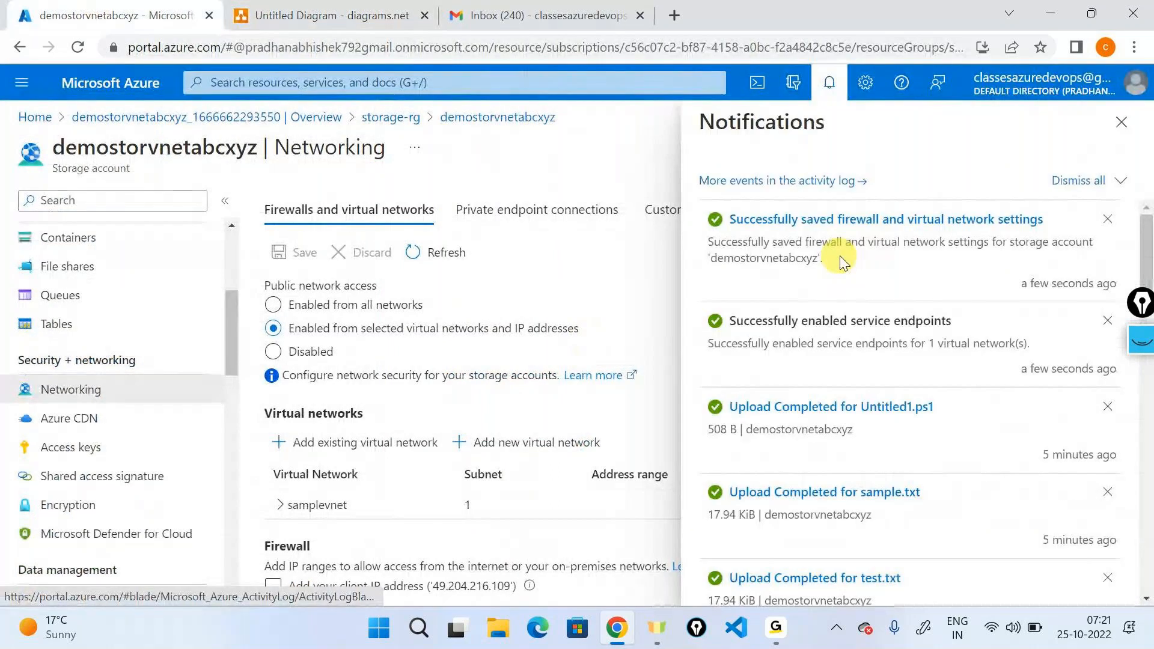
click(1123, 122)
Open container1 from the storage account's containers to test access, and return to the container list.
click(118, 251)
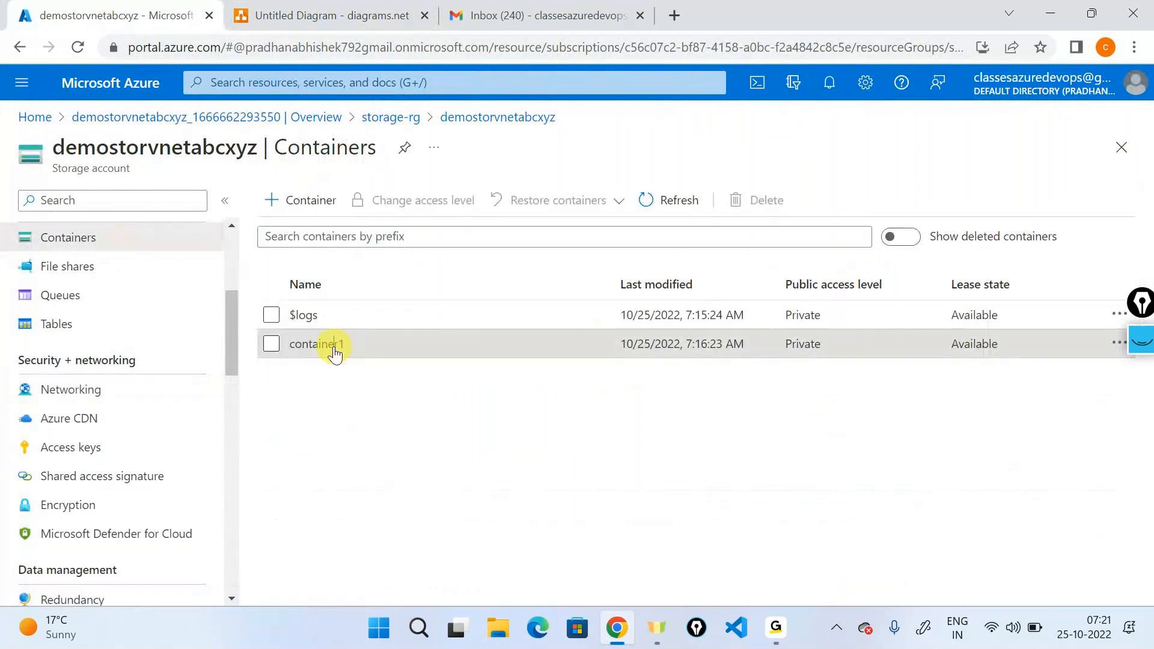
click(332, 347)
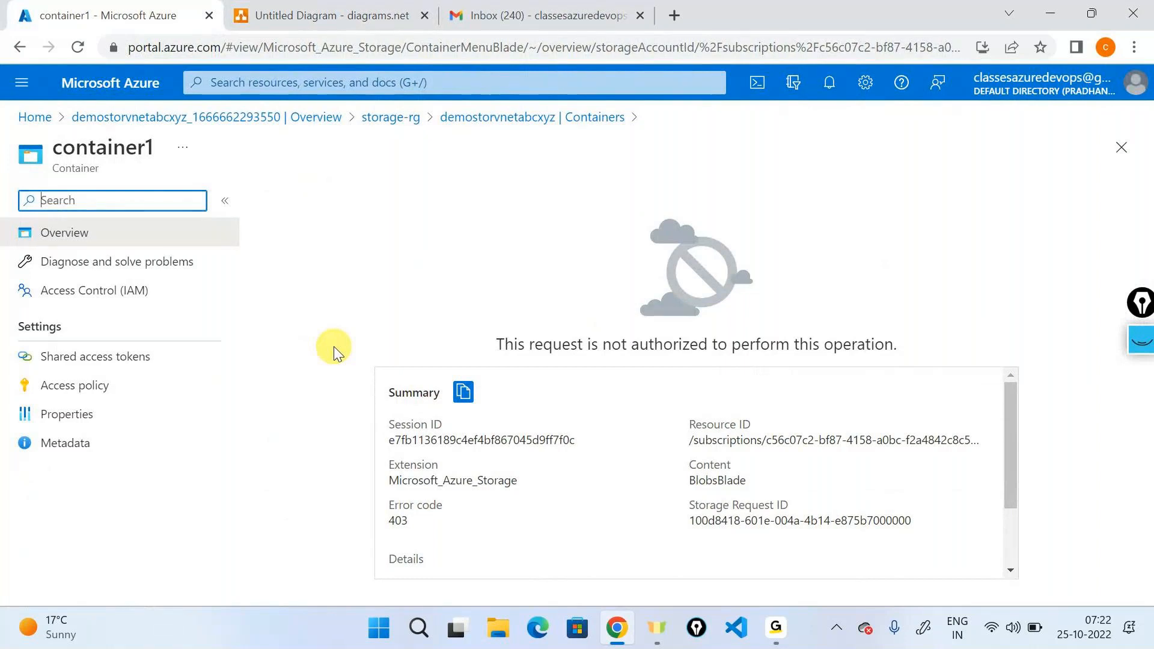
click(497, 119)
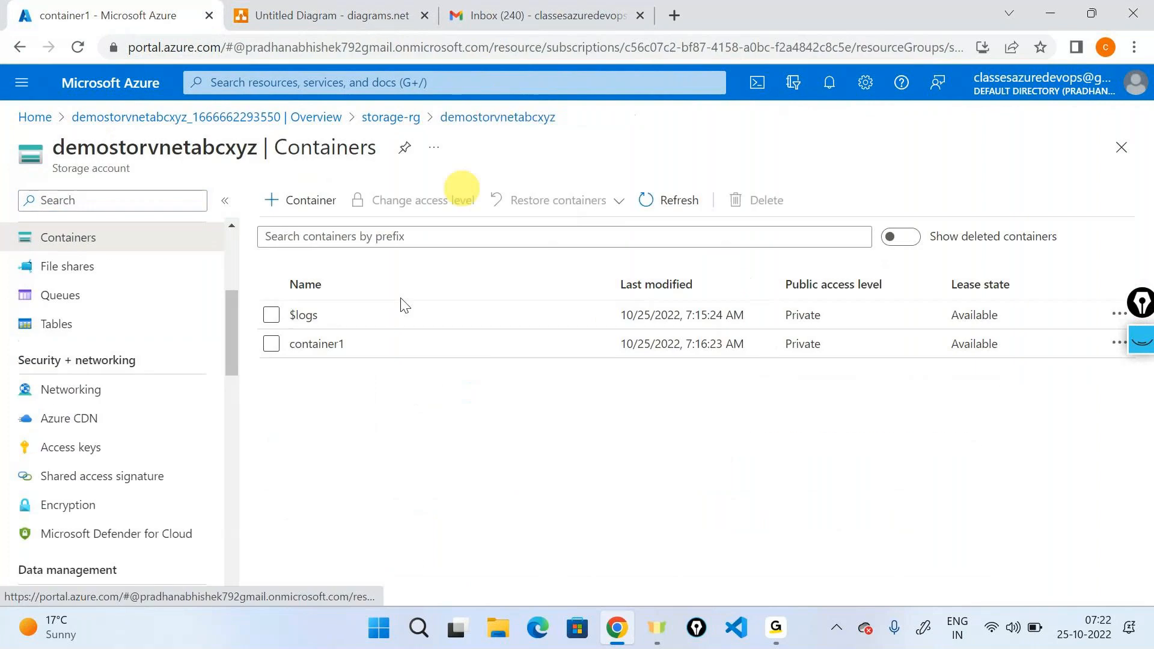
In the storage account's networking settings, add the client IP address to the firewall and save.
click(124, 401)
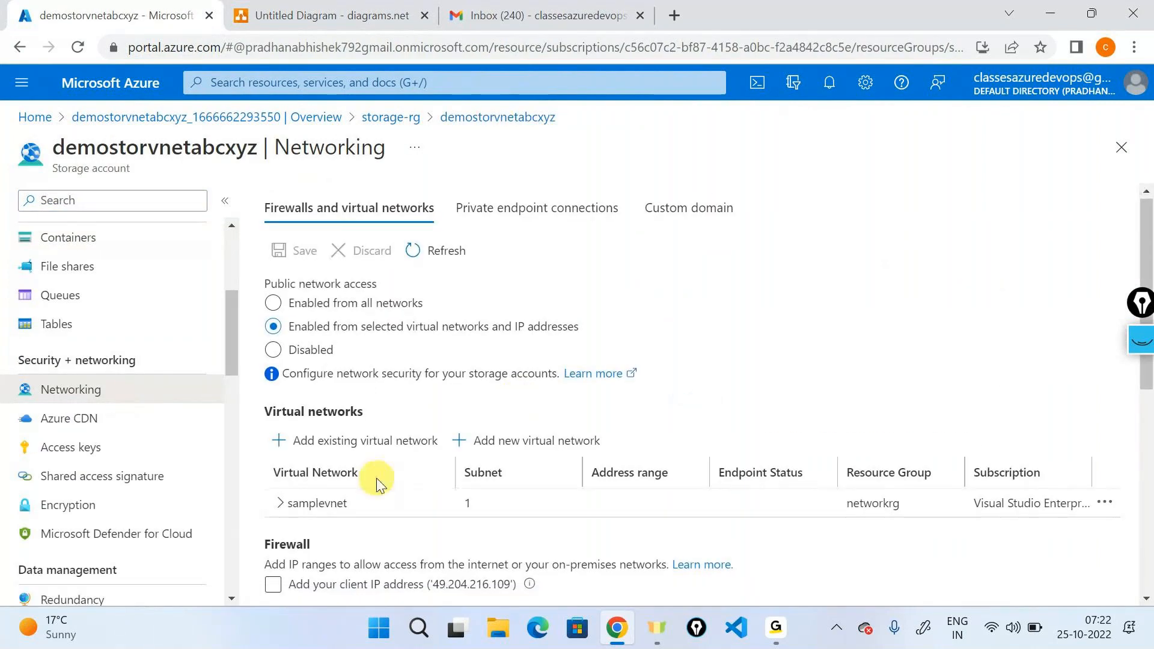
scroll(377, 478, down, 3)
click(273, 406)
scroll(471, 379, up, 3)
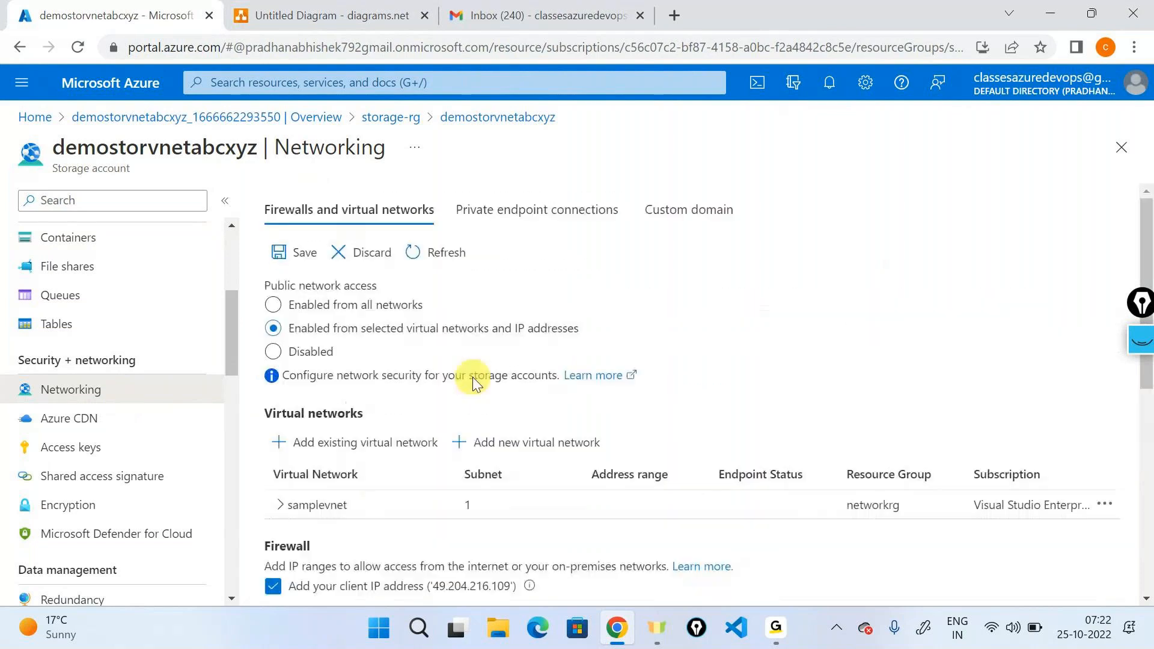
click(302, 260)
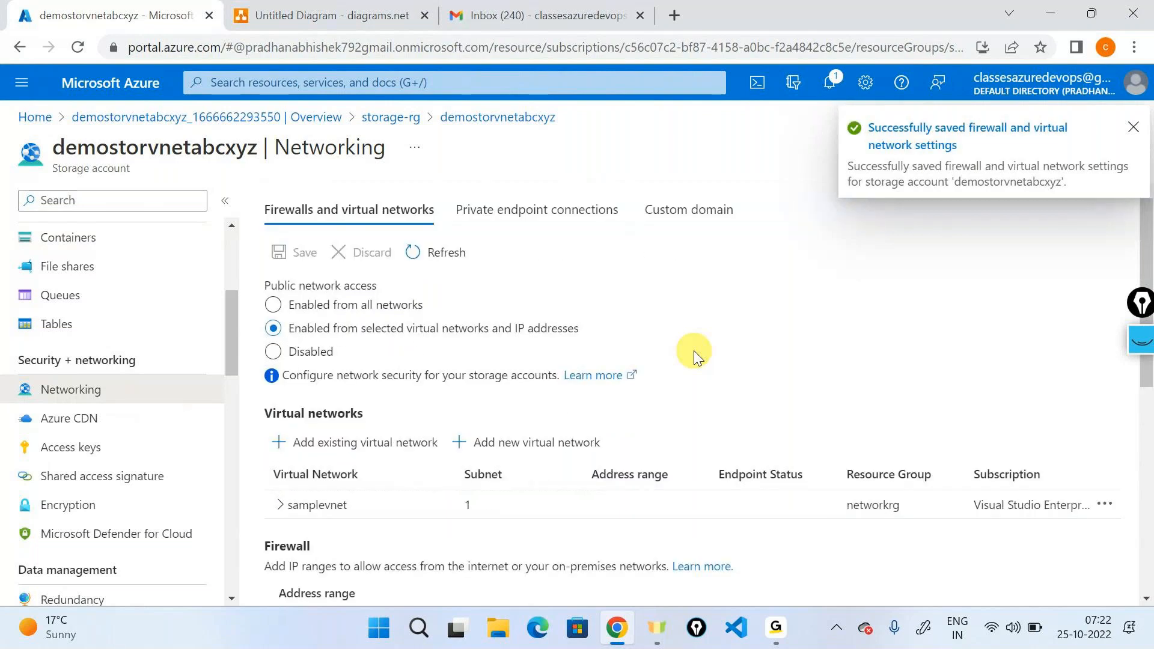
Review the storage account's saved network settings, then open container1 from its containers and look through the listed blobs.
scroll(693, 351, down, 2)
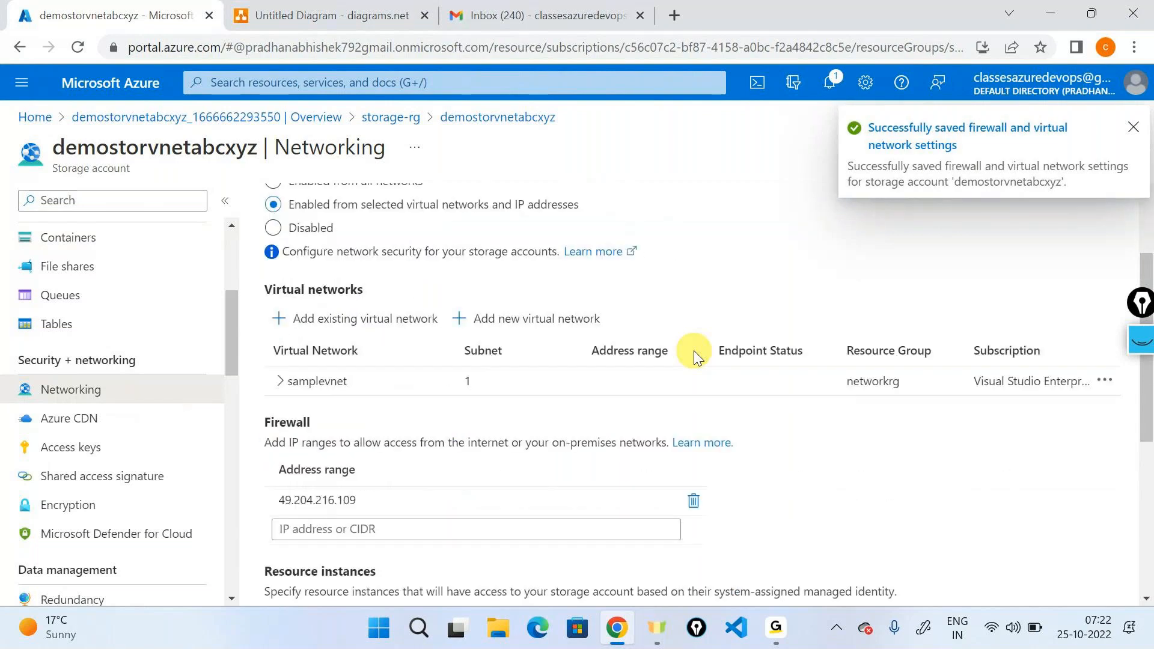
scroll(494, 356, down, 3)
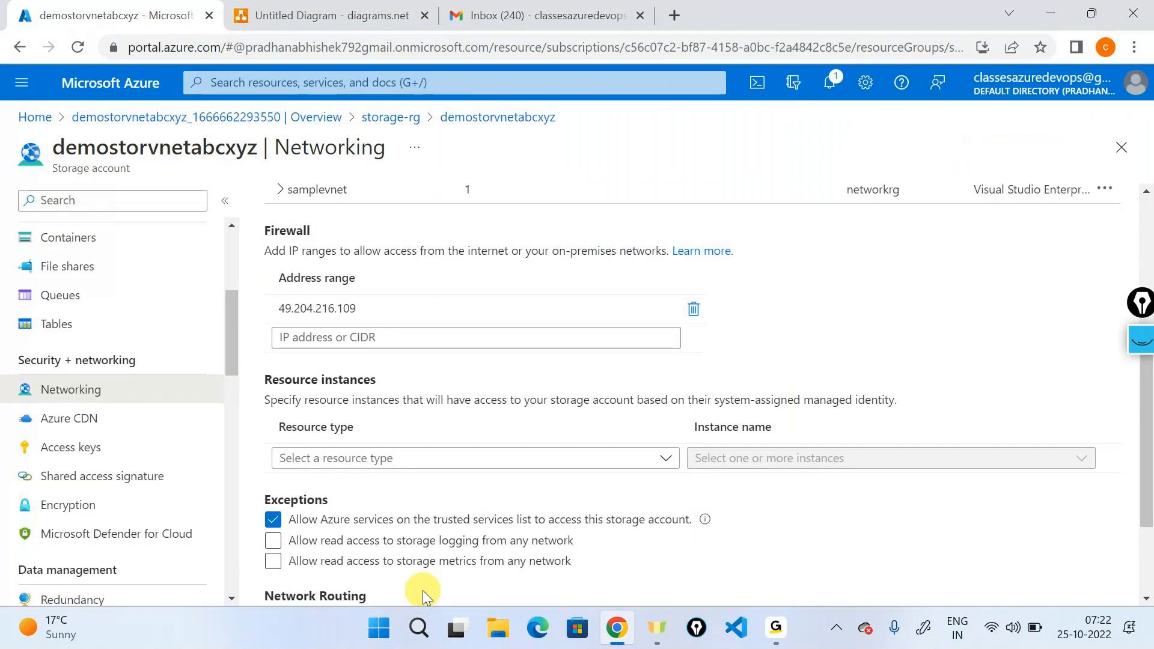
click(45, 241)
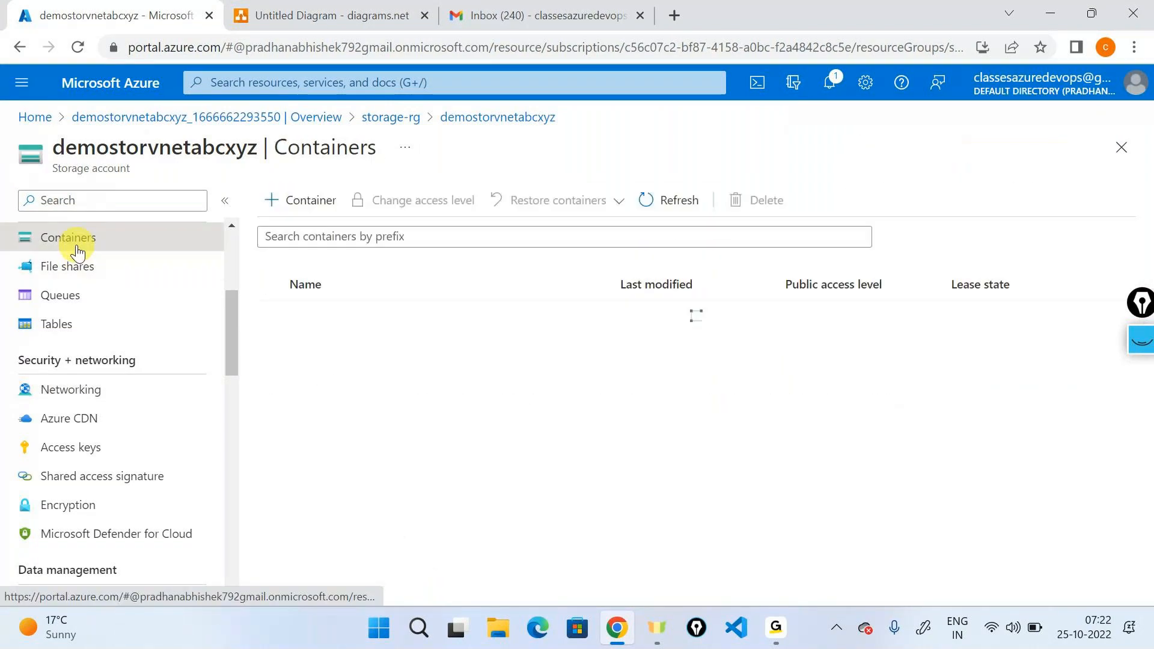
click(336, 345)
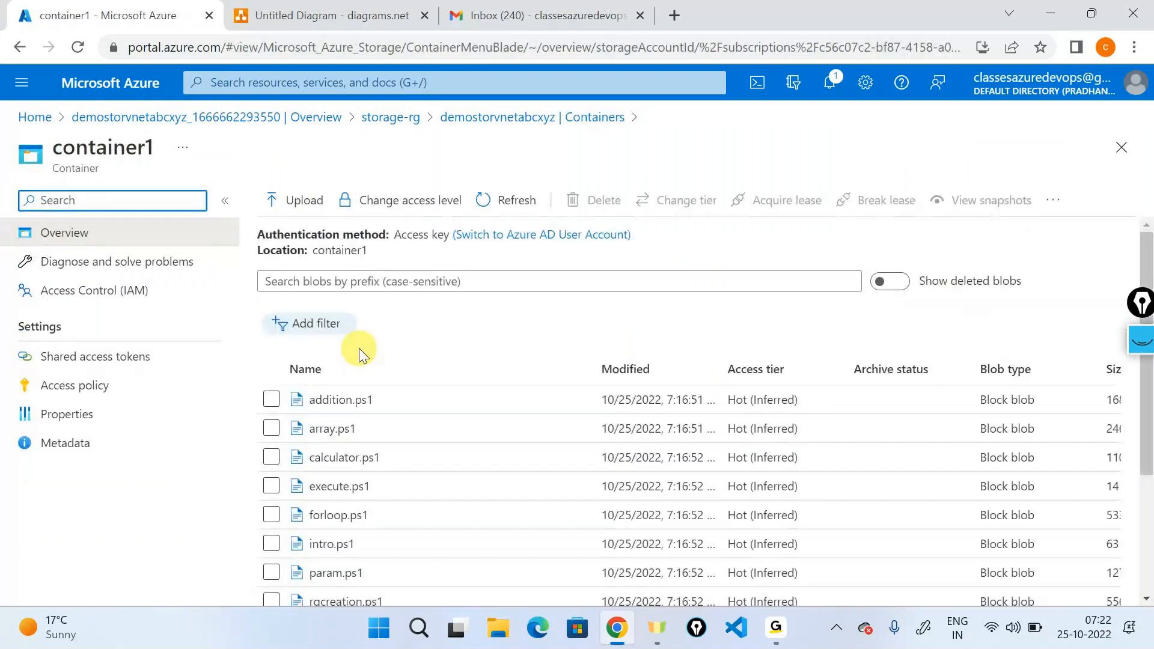
scroll(443, 513, down, 1)
scroll(443, 513, down, 3)
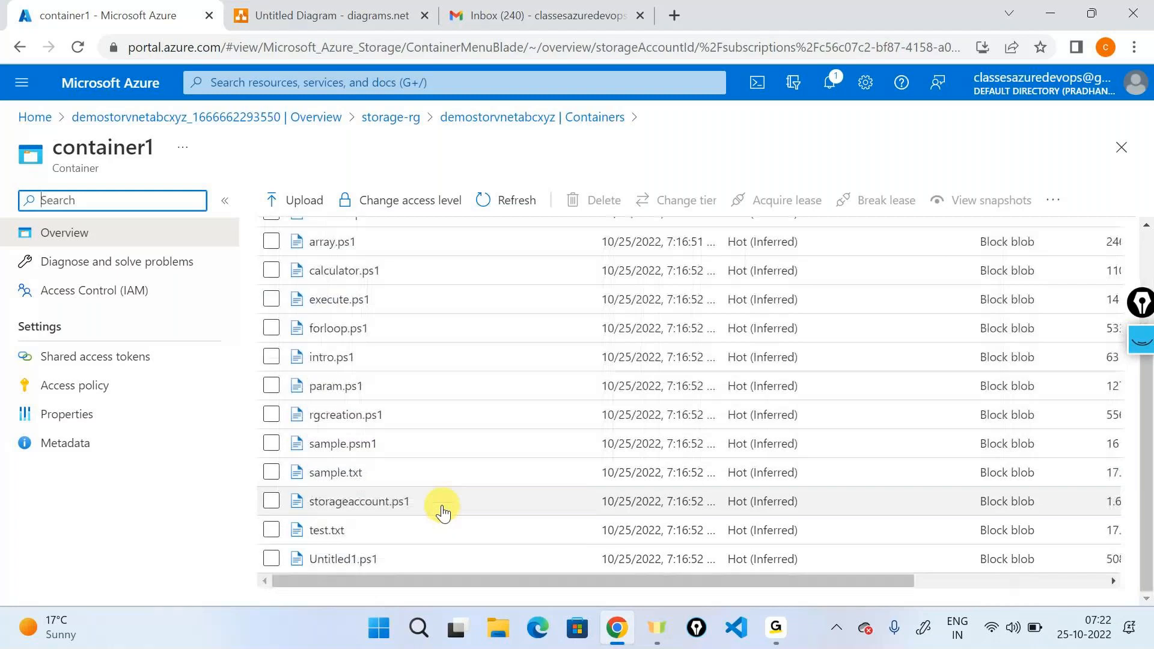
scroll(443, 513, up, 5)
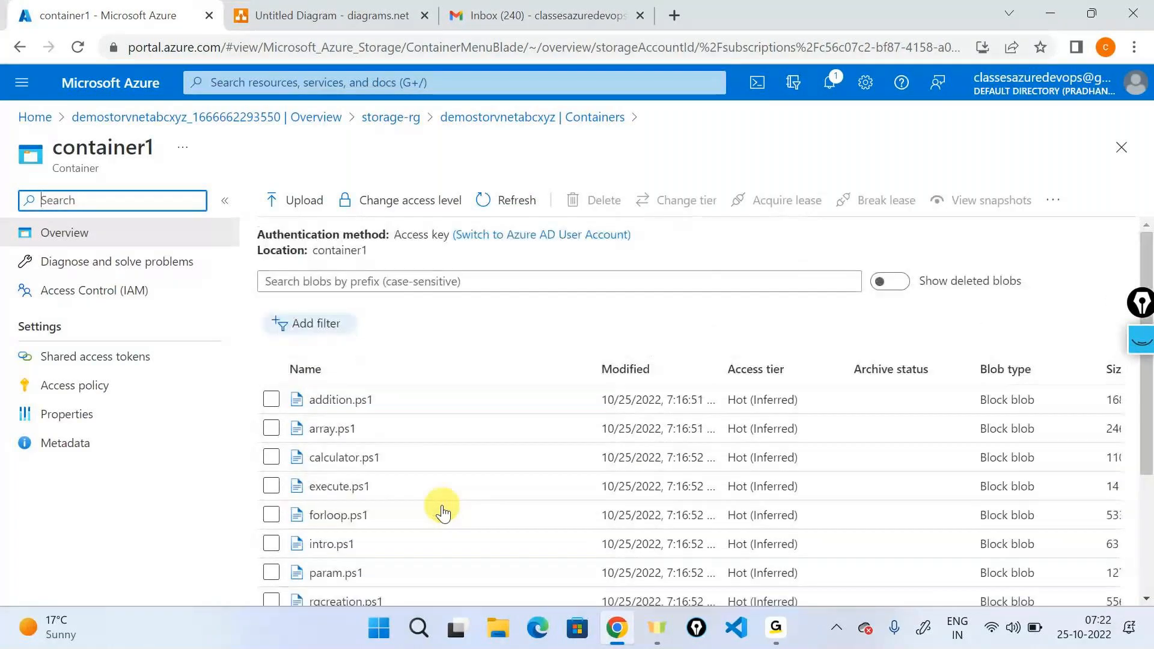
click(777, 627)
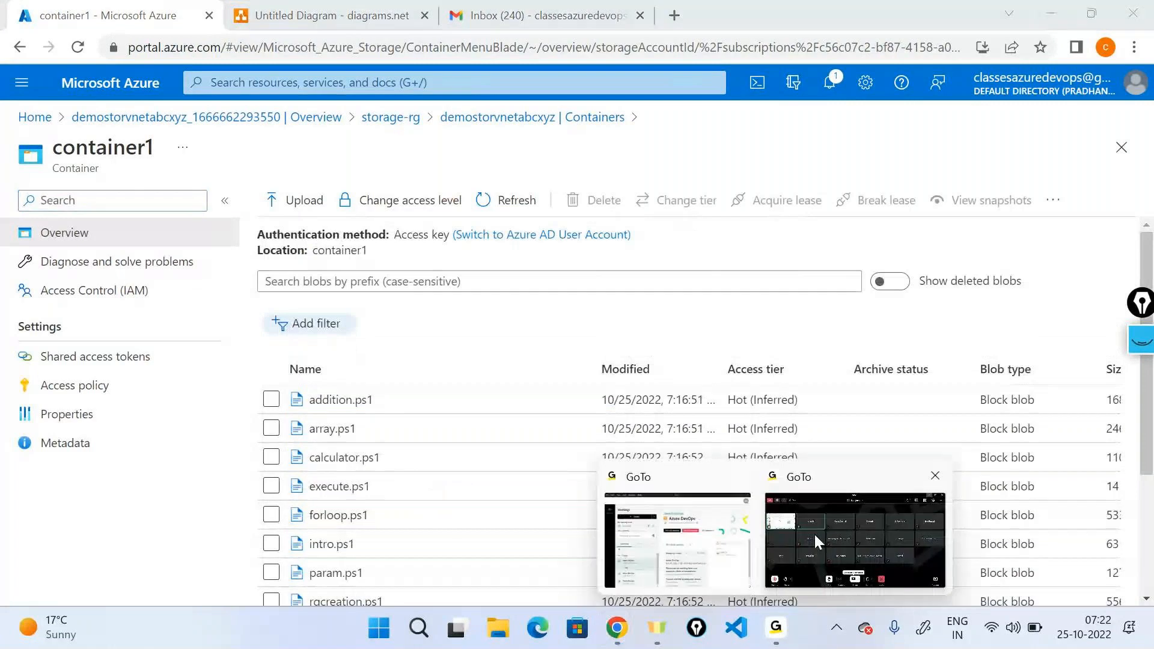
click(812, 512)
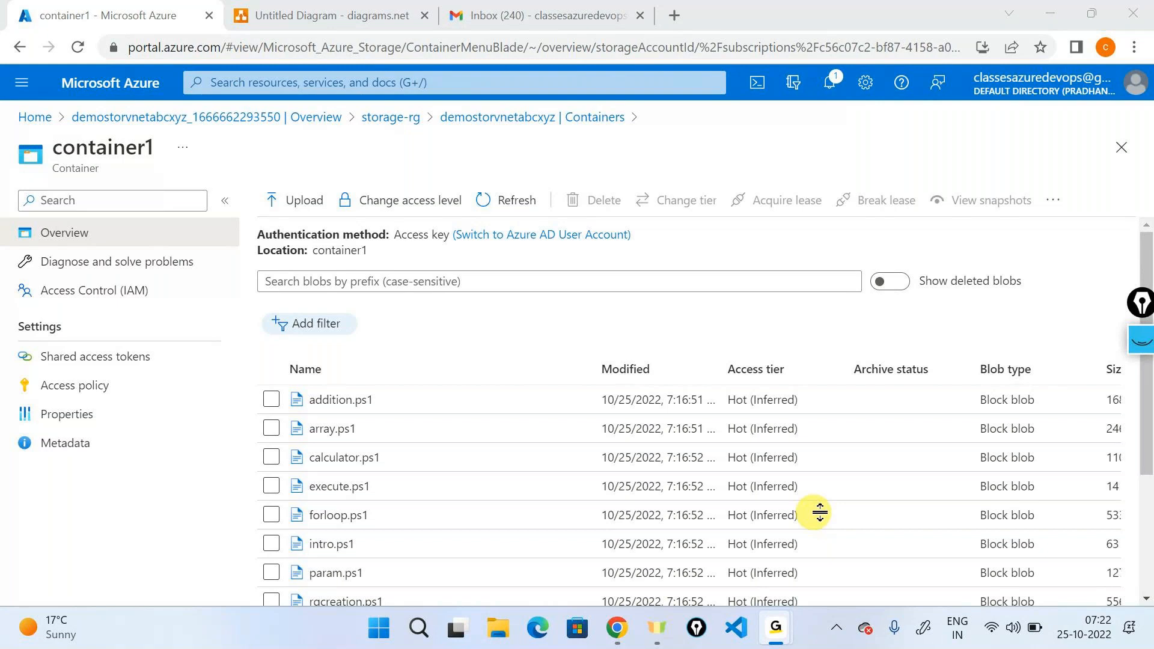
click(1050, 13)
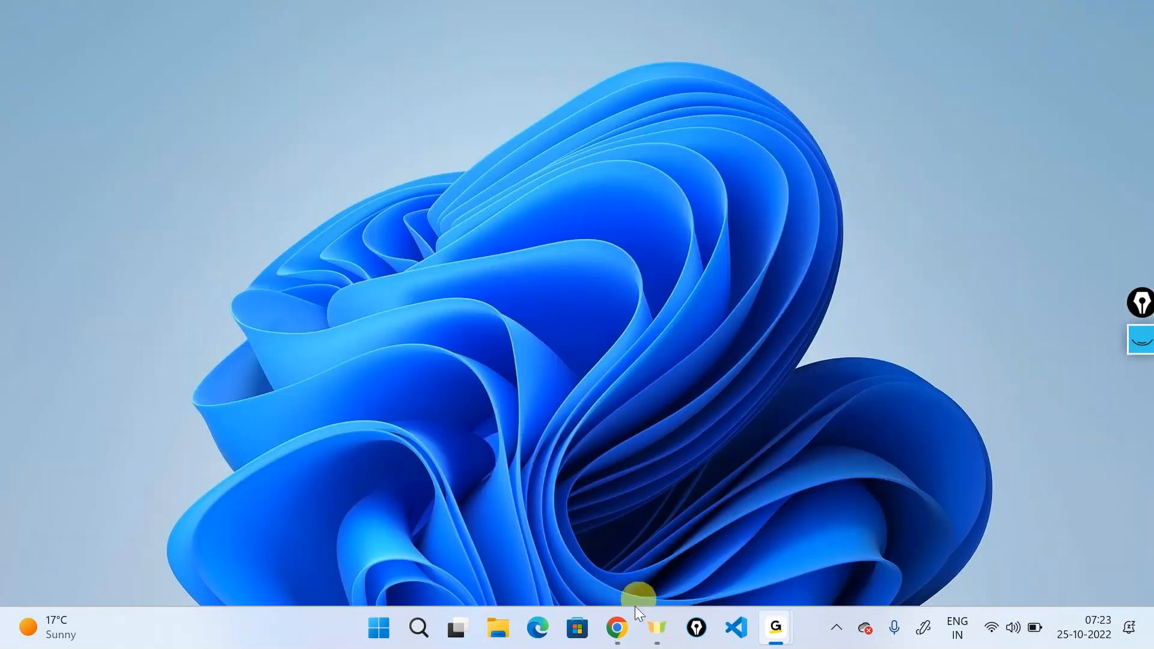
click(617, 628)
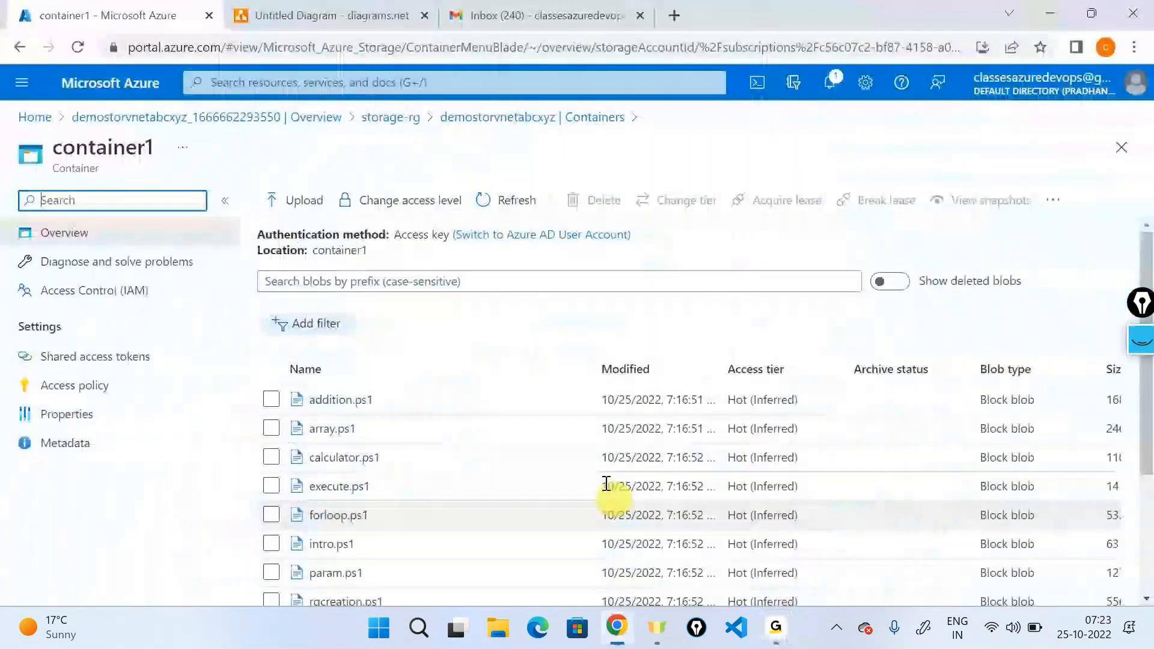
From the portal home page, open the networkrg resource group and its samplevnet virtual network.
click(121, 123)
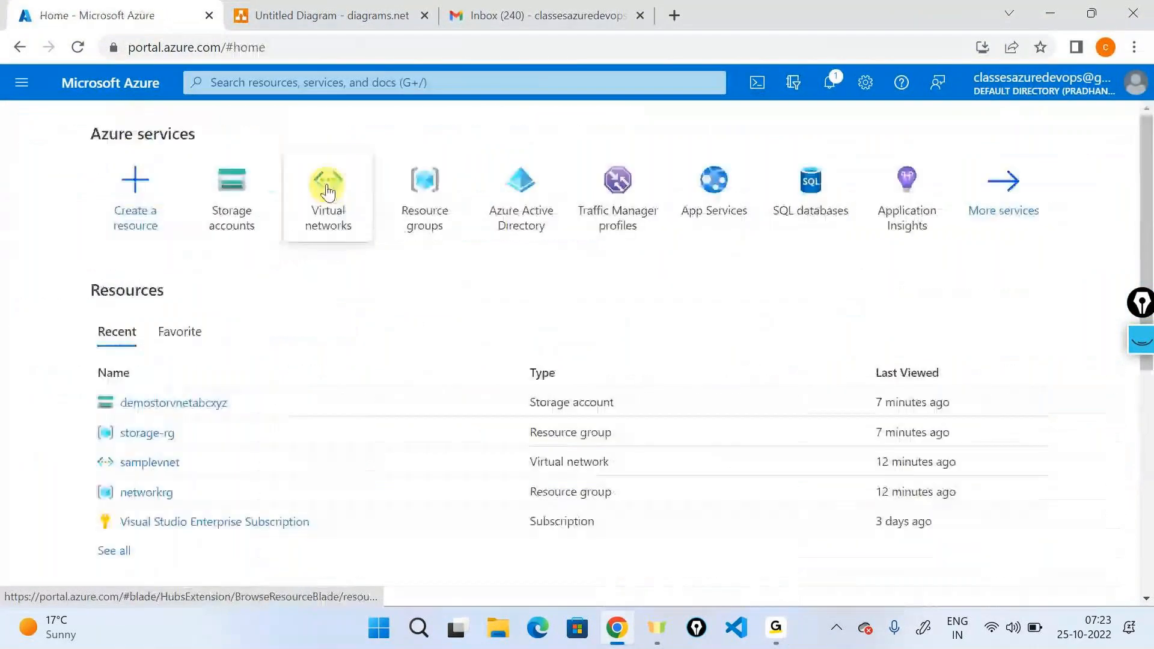
click(424, 180)
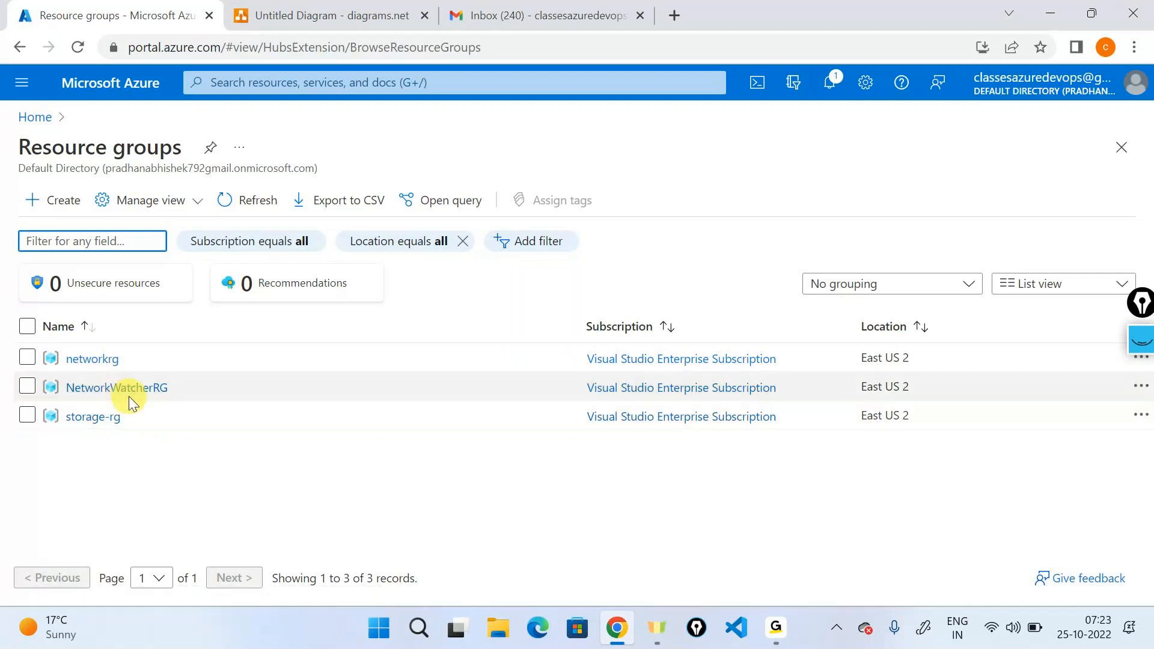
click(107, 360)
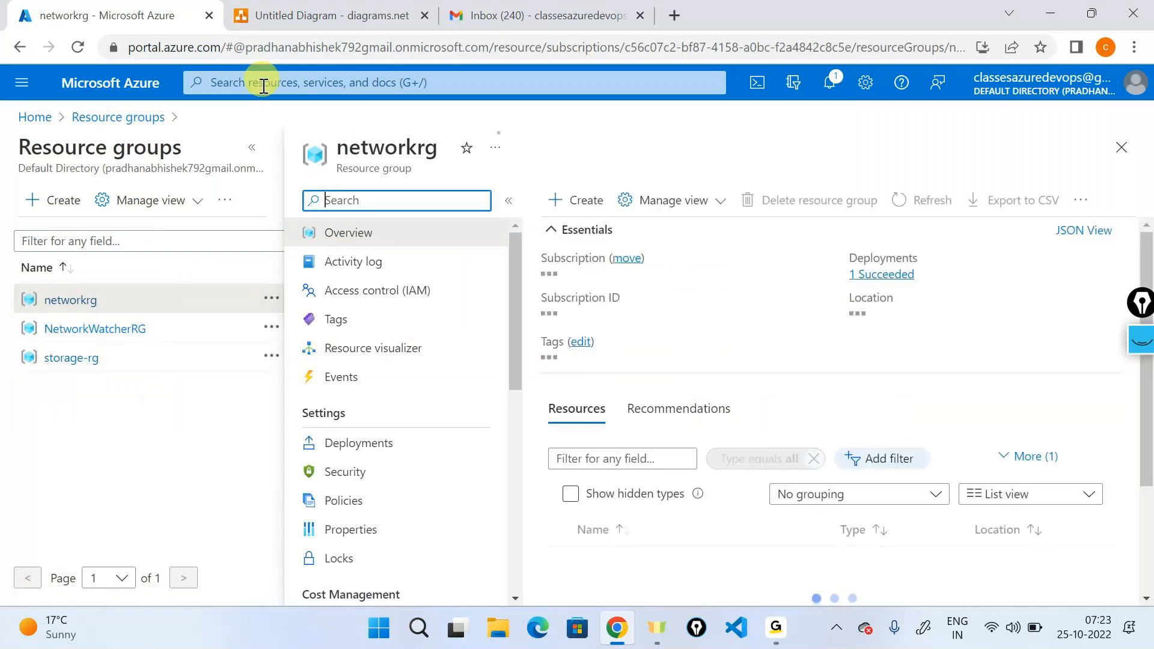
click(252, 148)
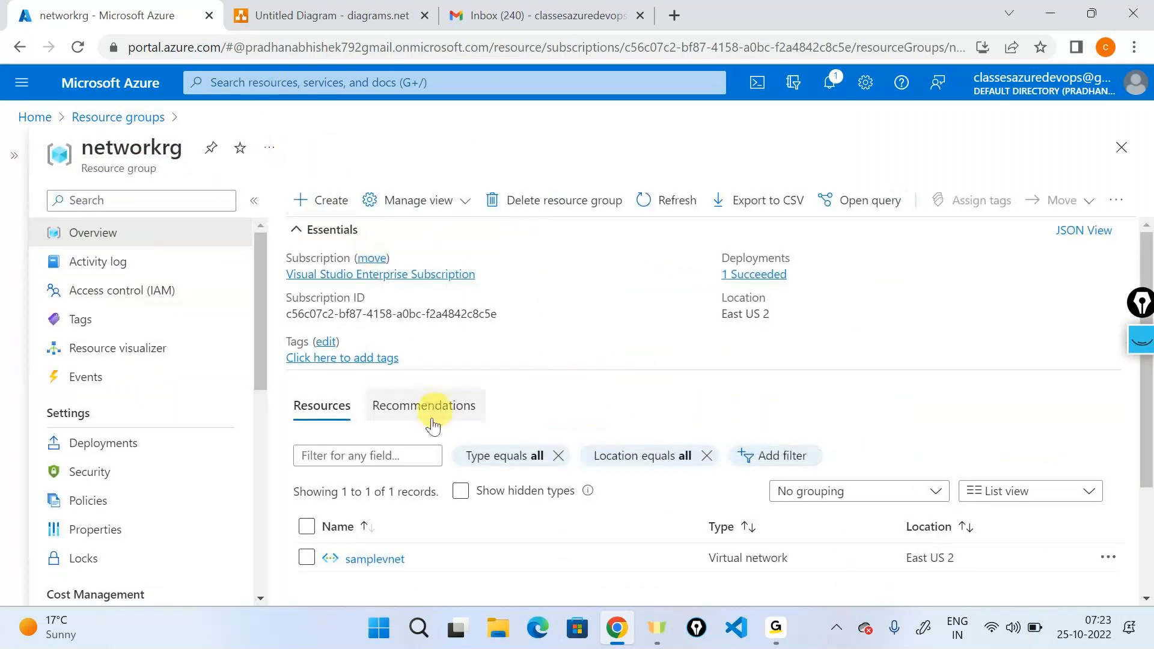
scroll(432, 424, down, 2)
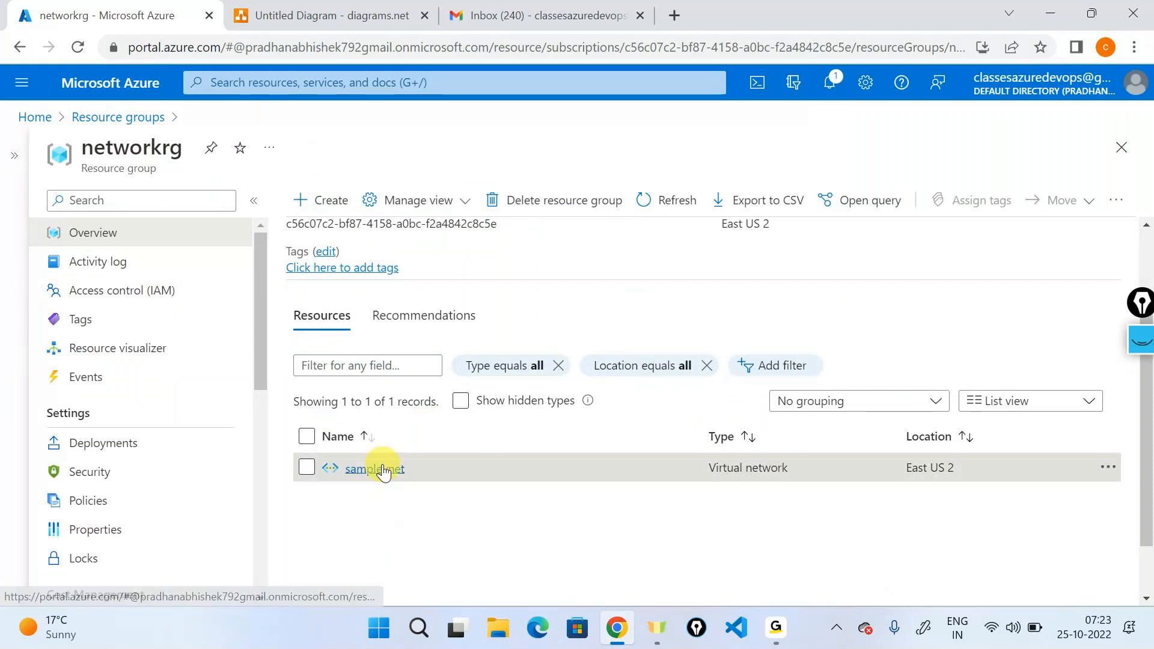
click(375, 469)
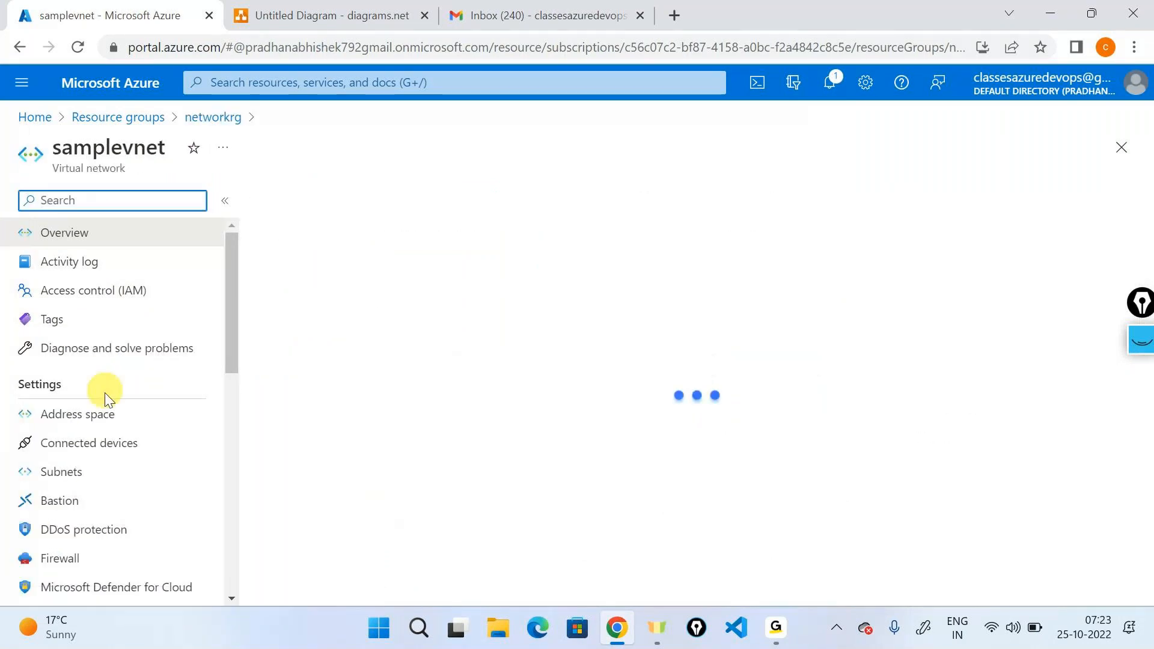
Open samplevnet's default subnet and examine its service endpoint settings.
click(92, 485)
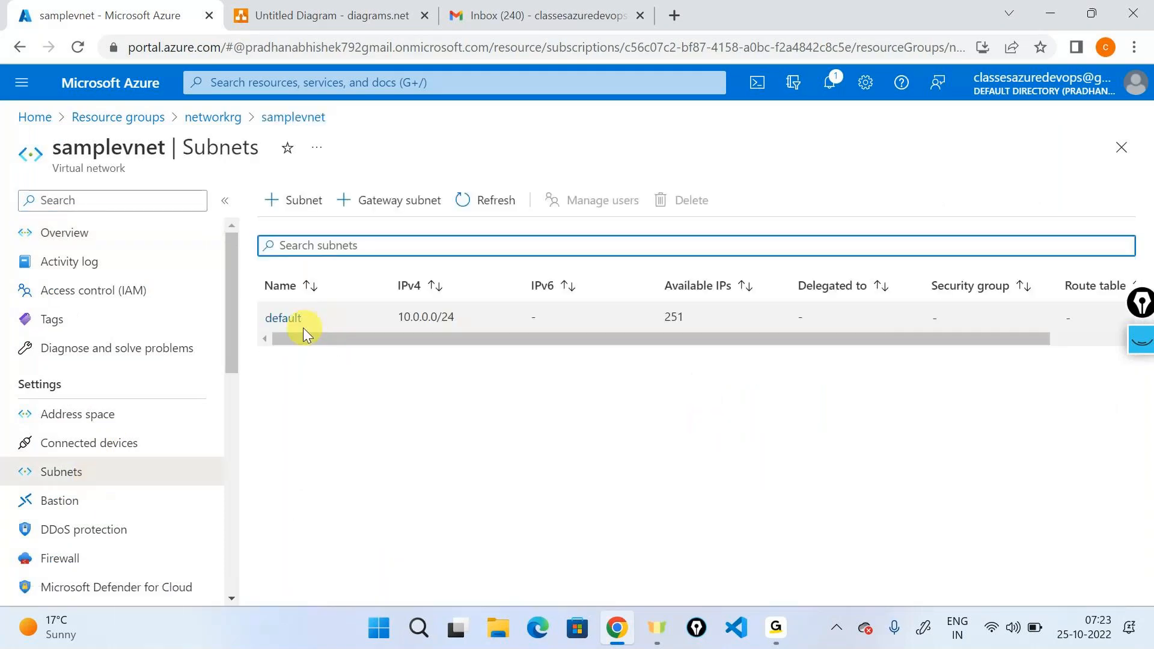
click(294, 325)
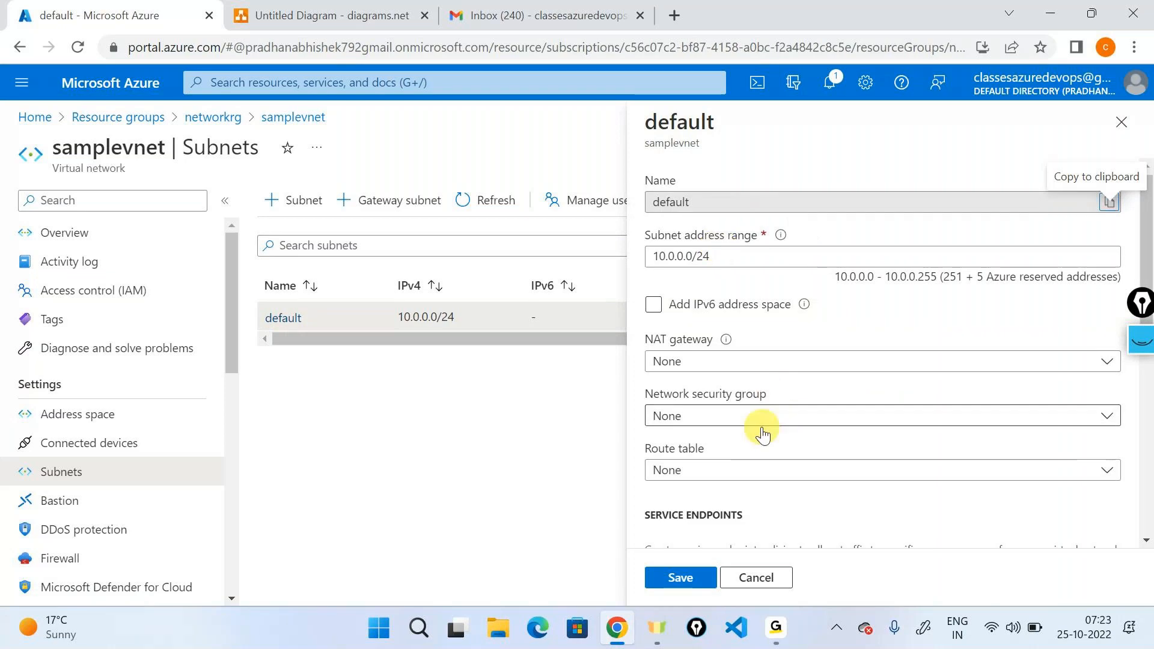
scroll(762, 430, down, 2)
scroll(763, 431, down, 2)
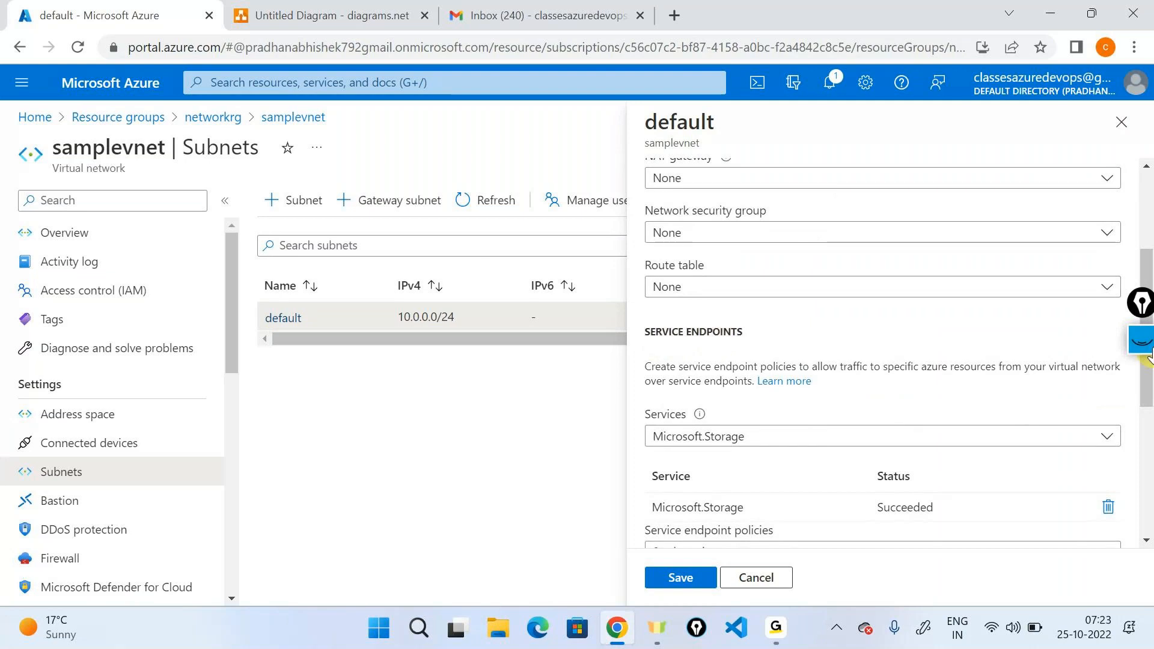
Mark the Services part of the default subnet's service endpoints with the annotation pen, and clear the mark.
click(1147, 343)
click(1141, 394)
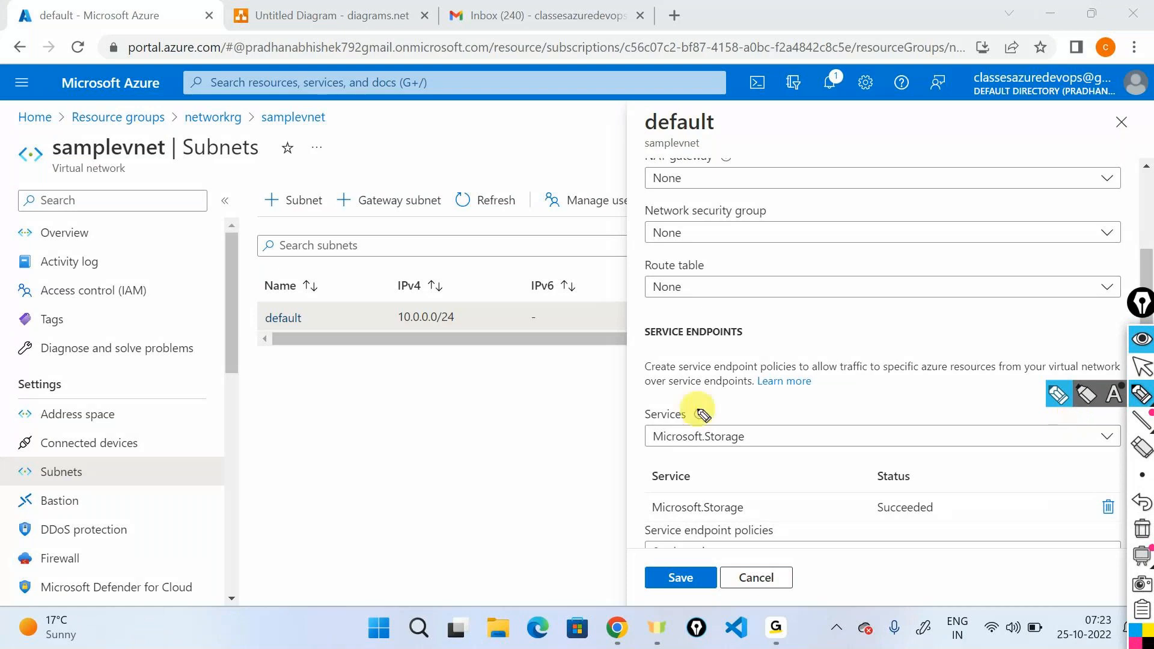
drag(701, 407, 680, 400)
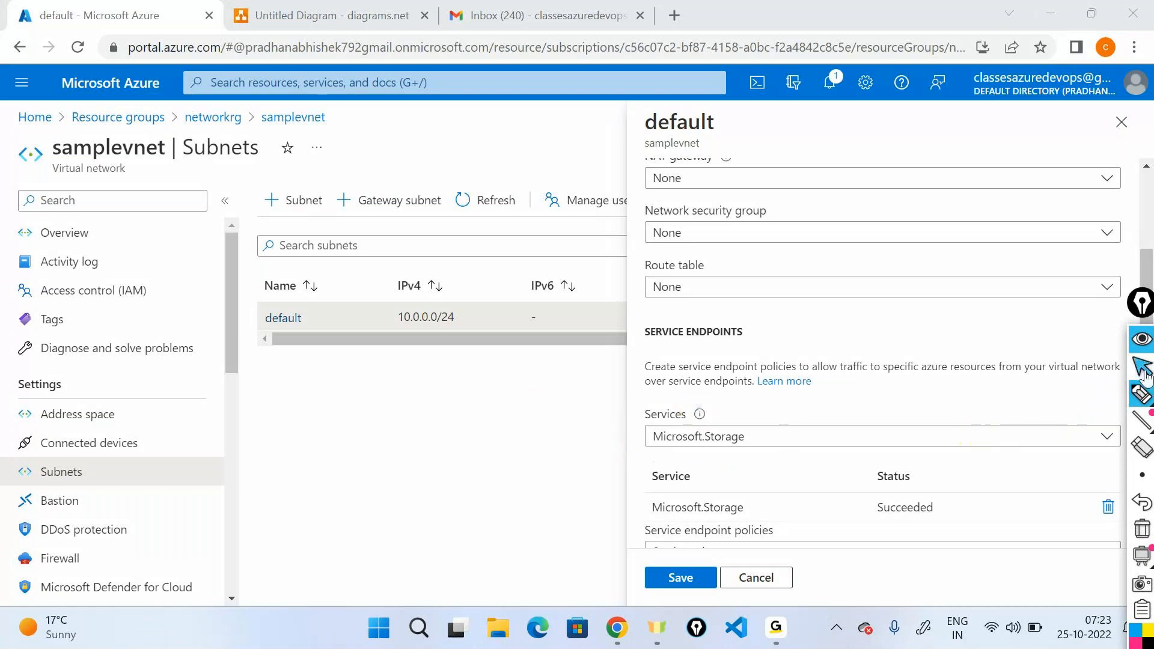
click(1145, 367)
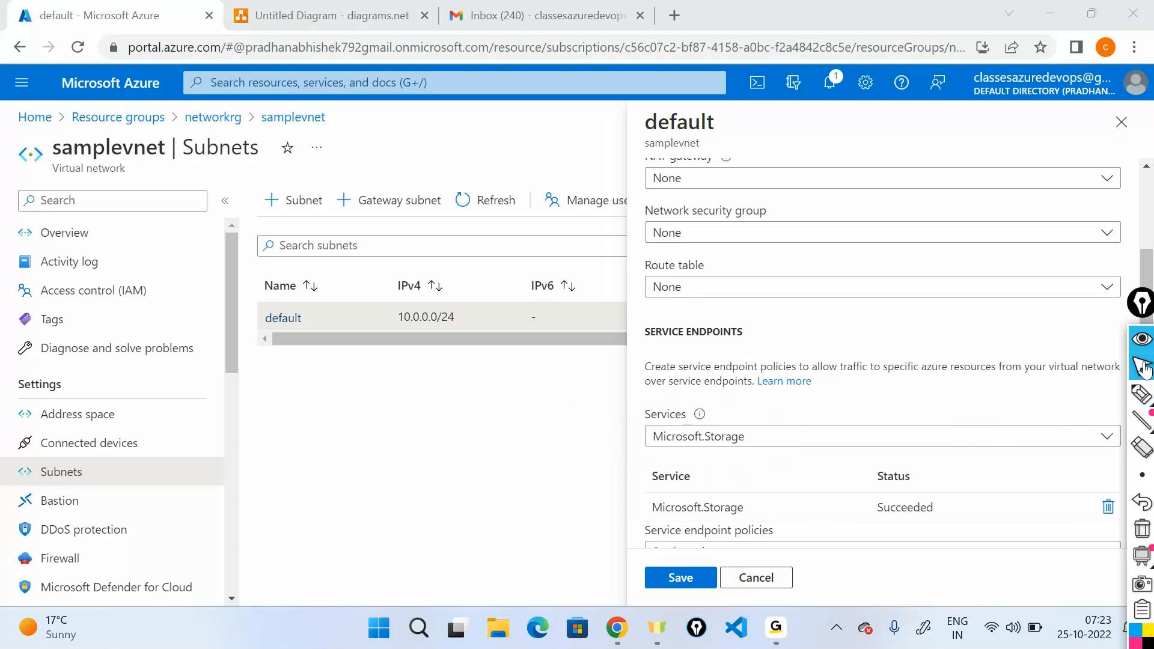
Open the documentation linked from the service endpoint settings and highlight "Azure backbone network" in the introduction.
click(792, 382)
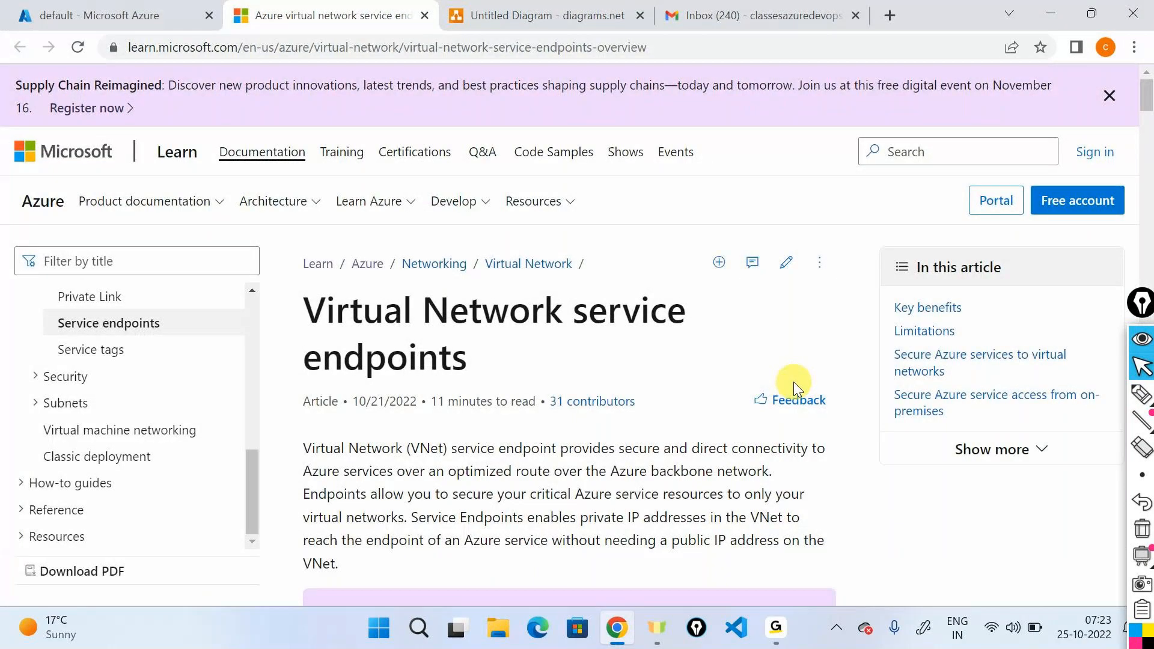
scroll(402, 456, down, 2)
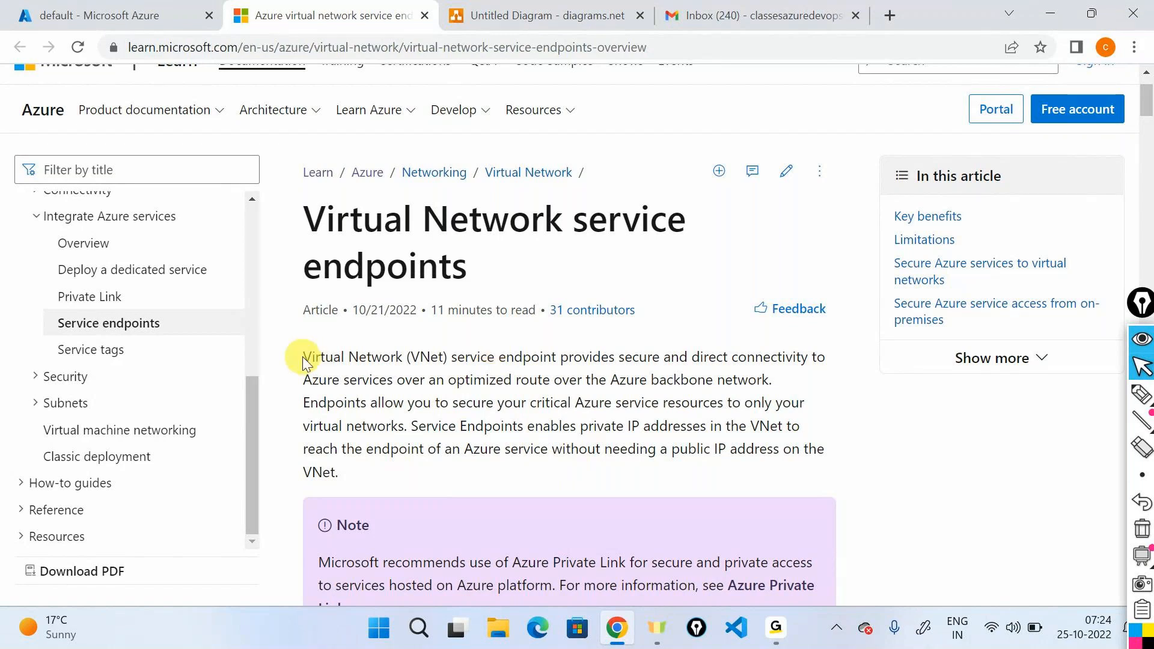
drag(302, 356, 769, 381)
click(641, 388)
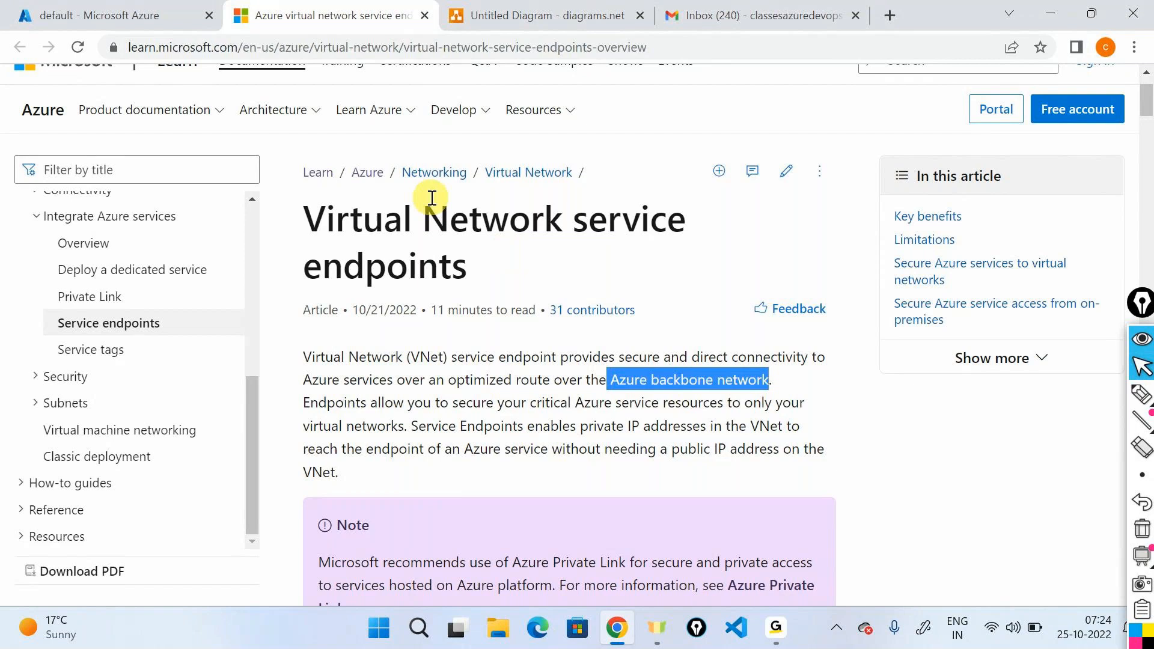
Return to the diagram, search the shapes for "internet" and place the cloud shape between the large rectangle and the laptop.
click(592, 8)
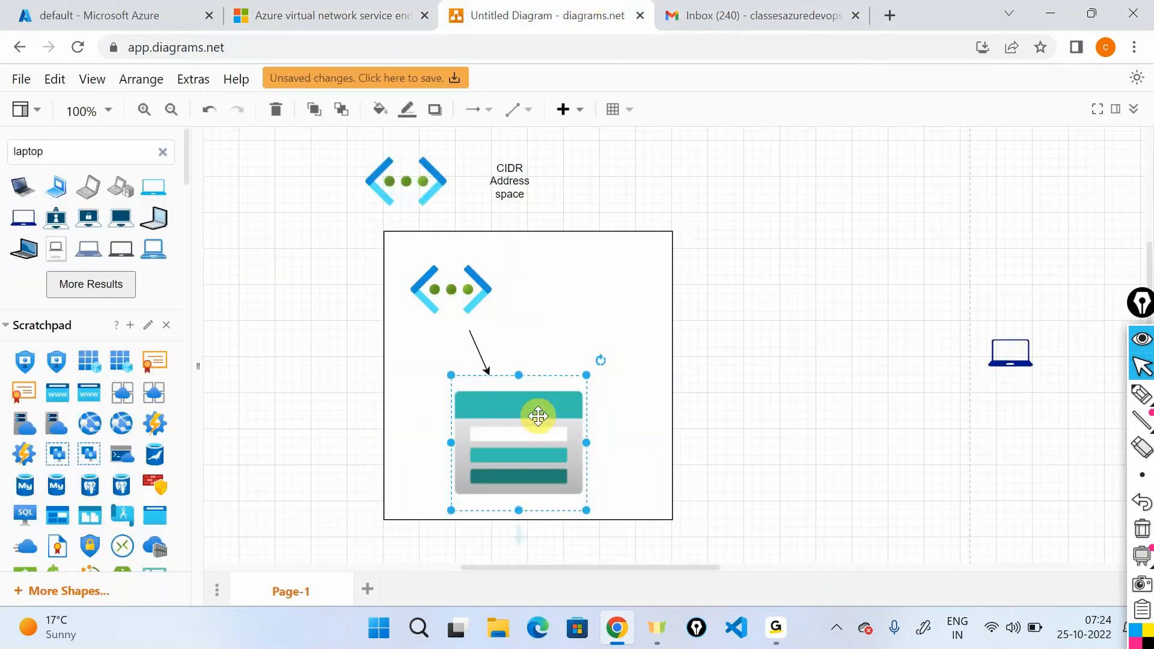
double_click(75, 156)
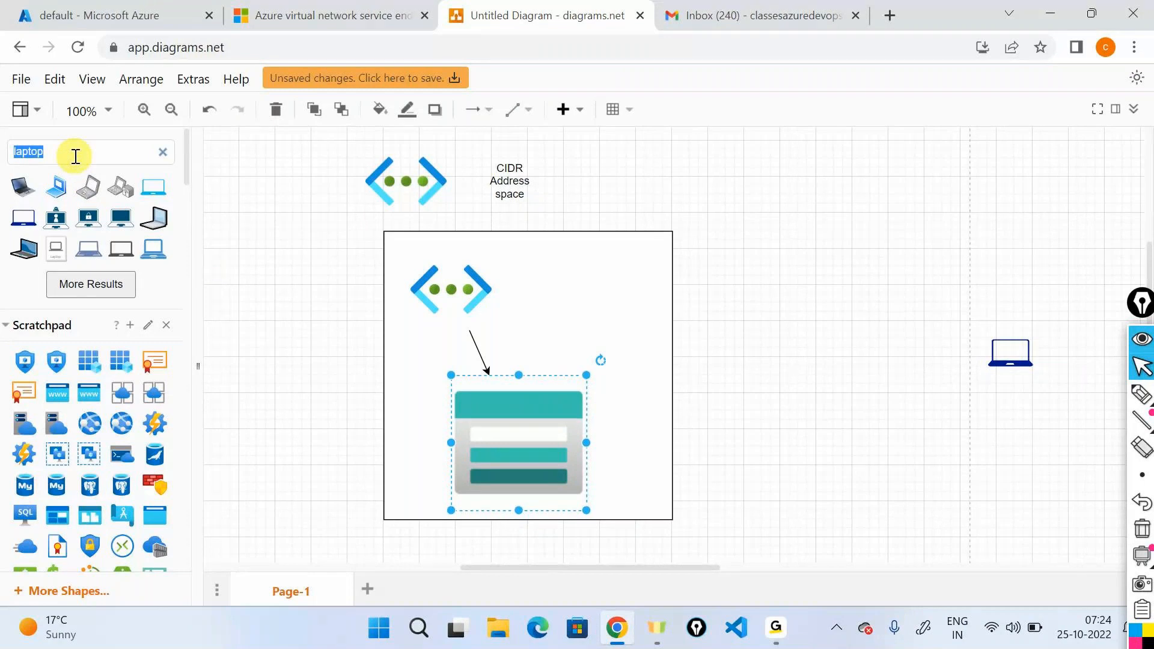
text(in)
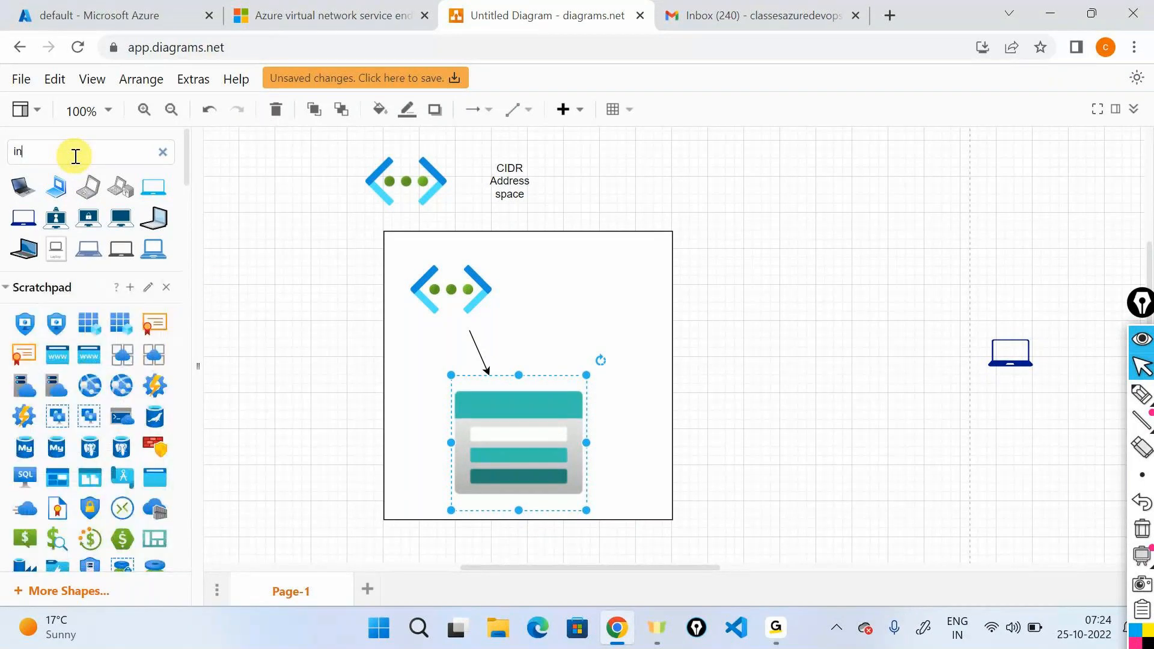
text(ternet)
key(Return)
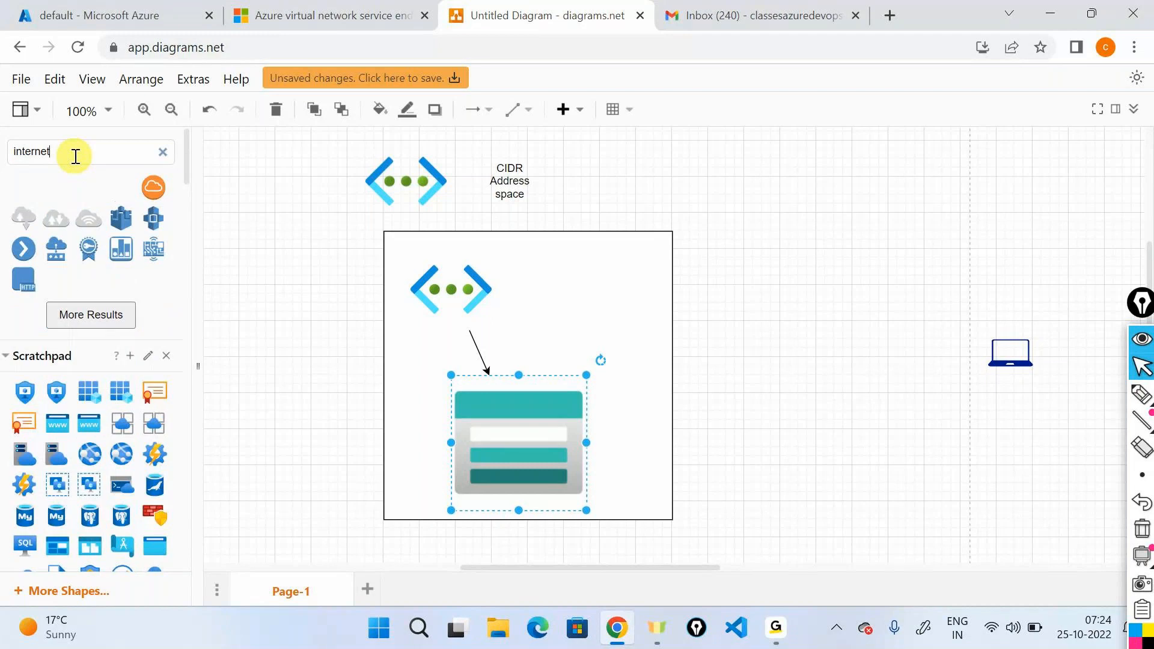
drag(18, 189, 822, 294)
Connect the laptop to the cloud and the cloud to the large rectangle with arrows.
drag(1010, 341, 864, 311)
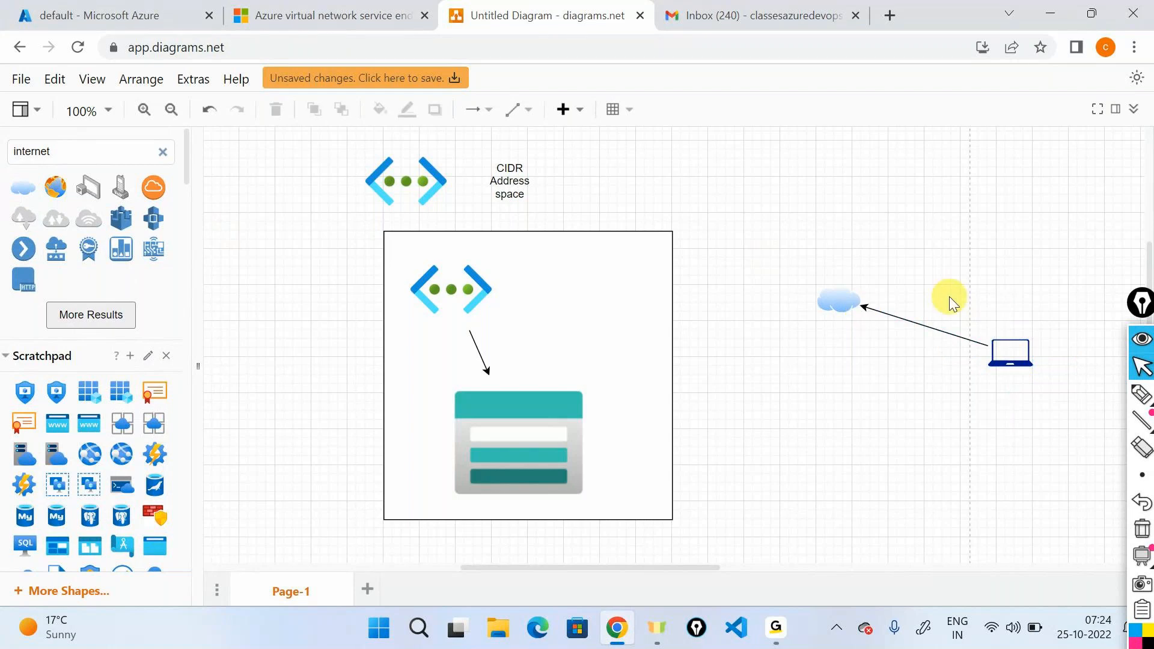
click(839, 313)
drag(774, 306, 672, 385)
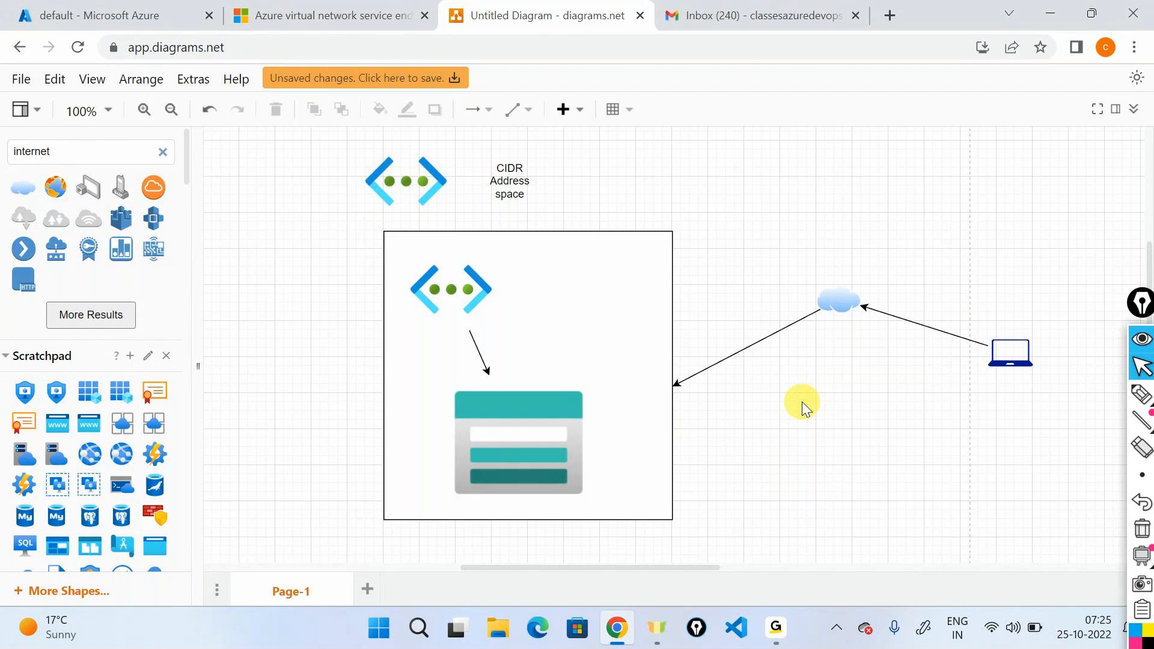
Using the annotation pen, write "sending" below the laptop, draw curved arrows via the cloud to the rectangle, and write a circled "data packets" above.
click(1142, 395)
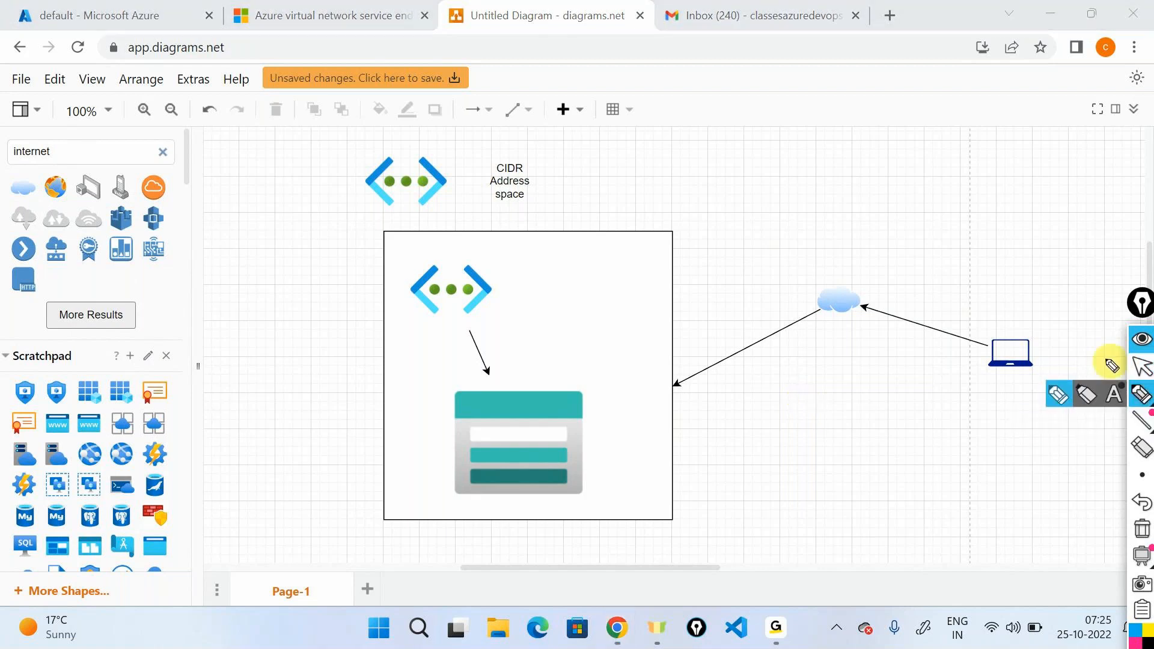
mouse_move(988, 411)
mouse_down()
mouse_move(995, 433)
mouse_move(992, 421)
mouse_move(1080, 410)
mouse_move(1068, 437)
mouse_up()
mouse_move(988, 317)
mouse_down()
mouse_move(881, 262)
mouse_move(895, 280)
mouse_up()
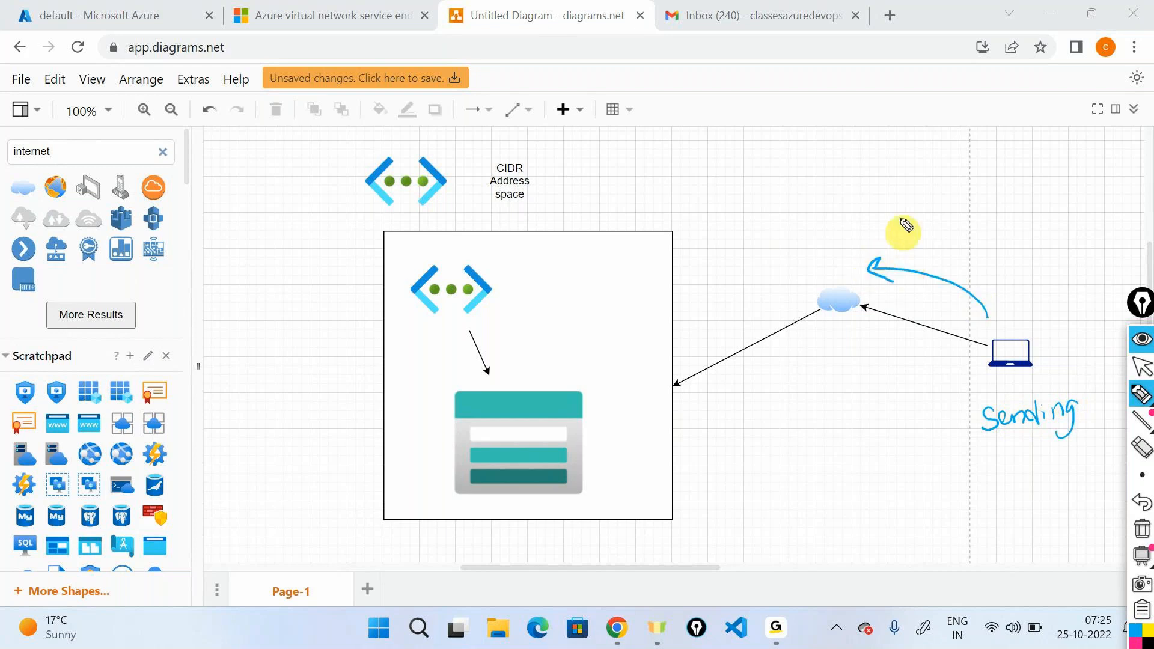
drag(826, 260, 816, 268)
drag(683, 344, 681, 346)
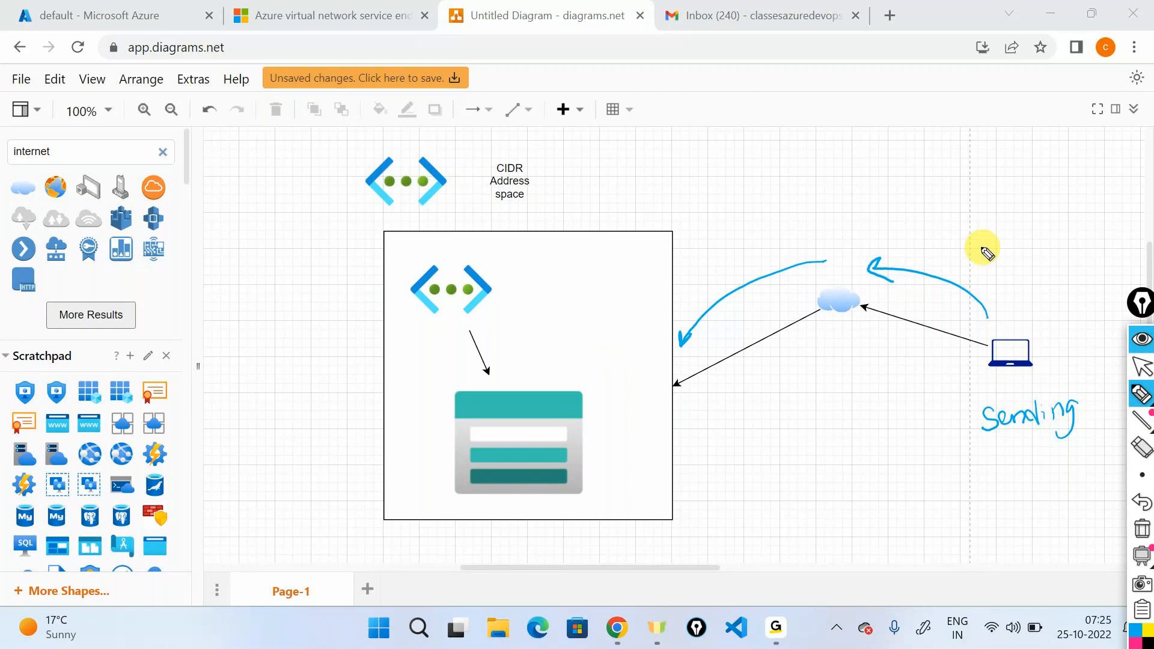
mouse_move(974, 258)
mouse_down()
mouse_move(1005, 267)
mouse_move(1064, 247)
mouse_move(1100, 255)
mouse_move(1122, 236)
mouse_move(1141, 247)
mouse_move(1050, 218)
mouse_up()
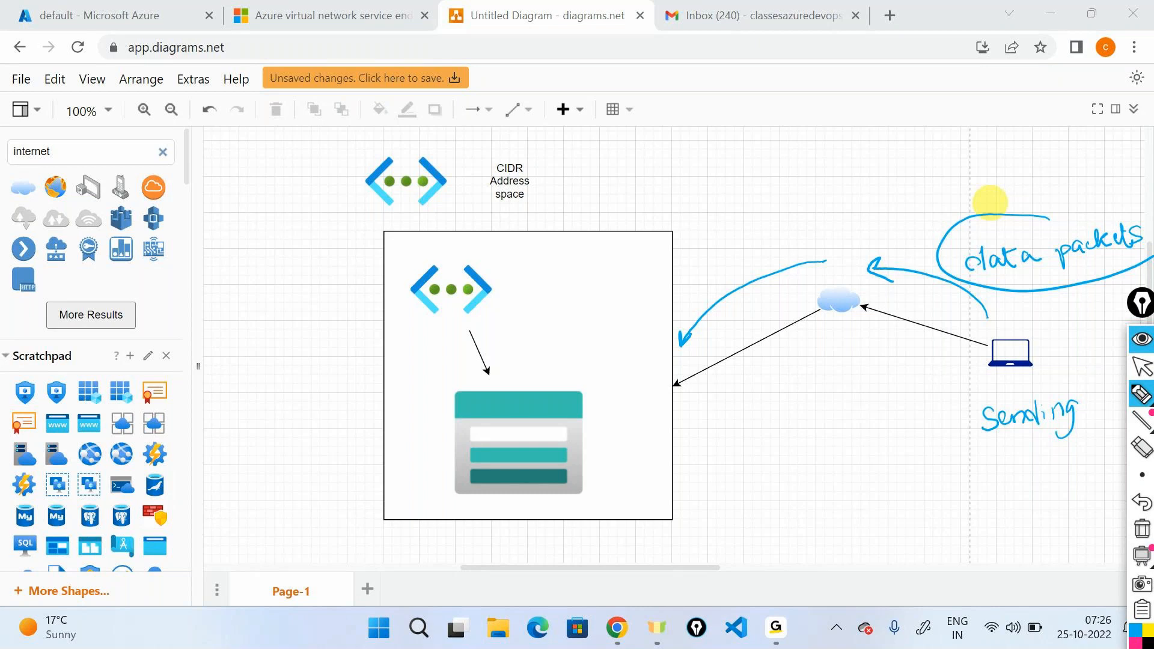
Clear the pen annotations and place a text label reading "printer" below the cloud.
click(1143, 530)
click(1143, 368)
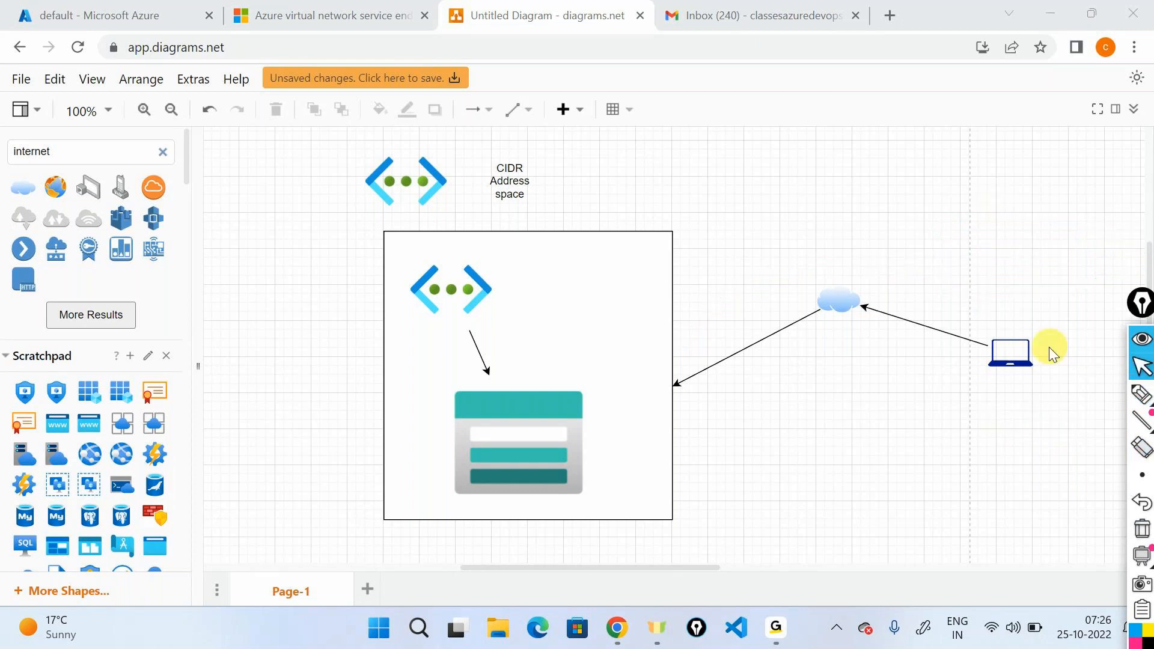
click(1016, 353)
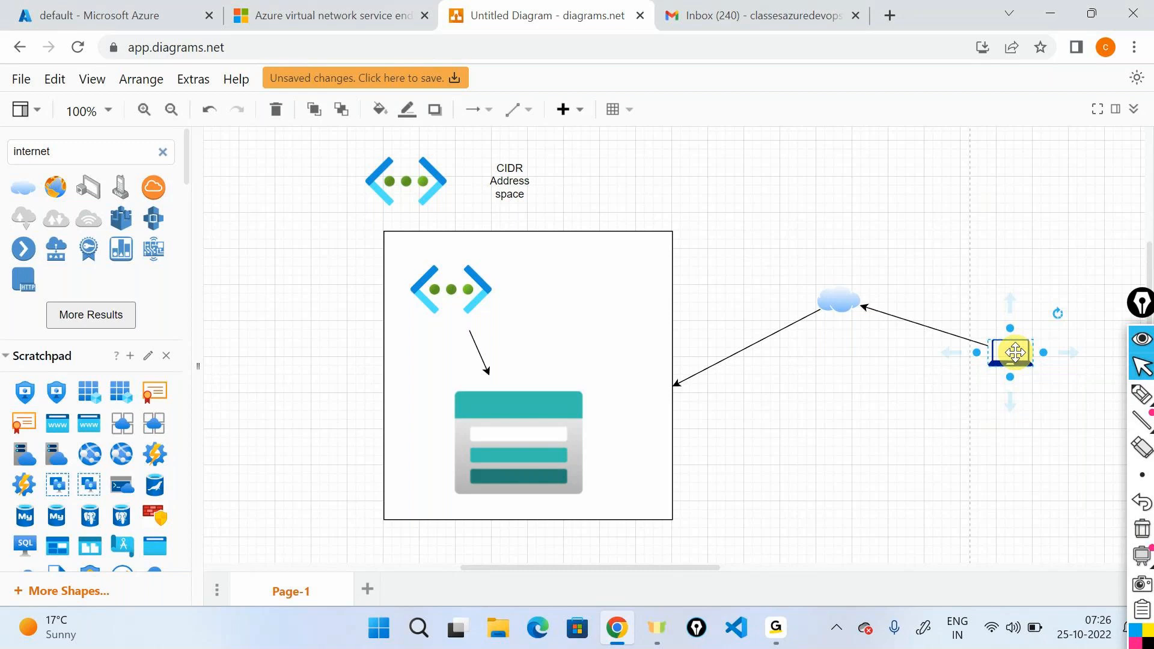
scroll(84, 433, down, 10)
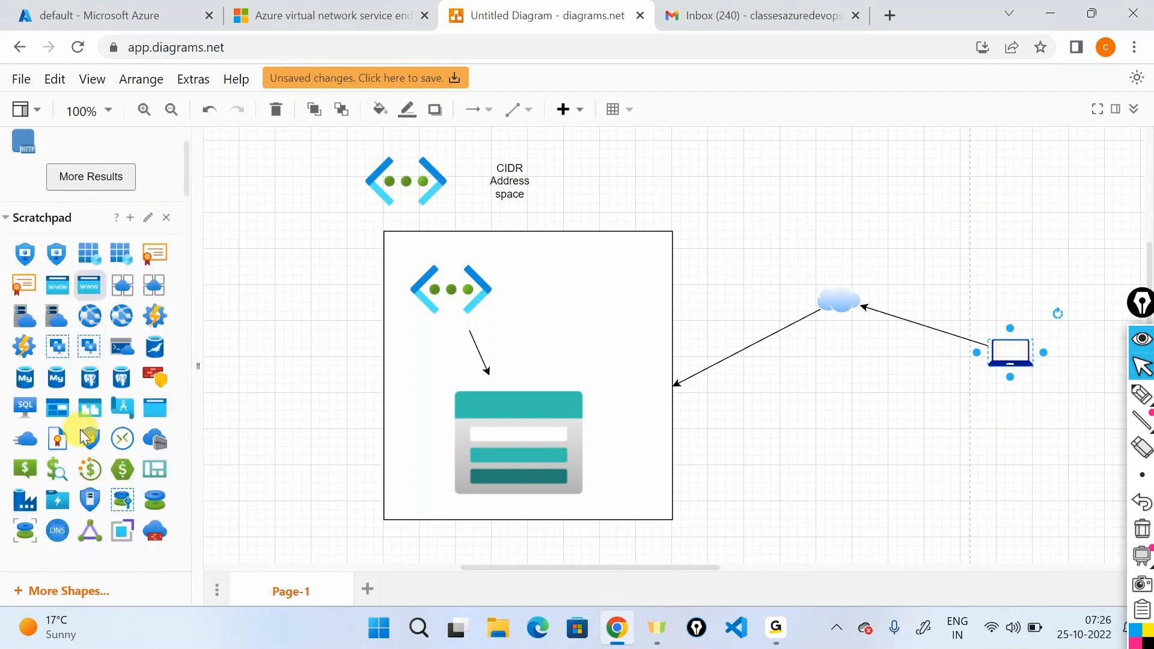
scroll(80, 430, down, 6)
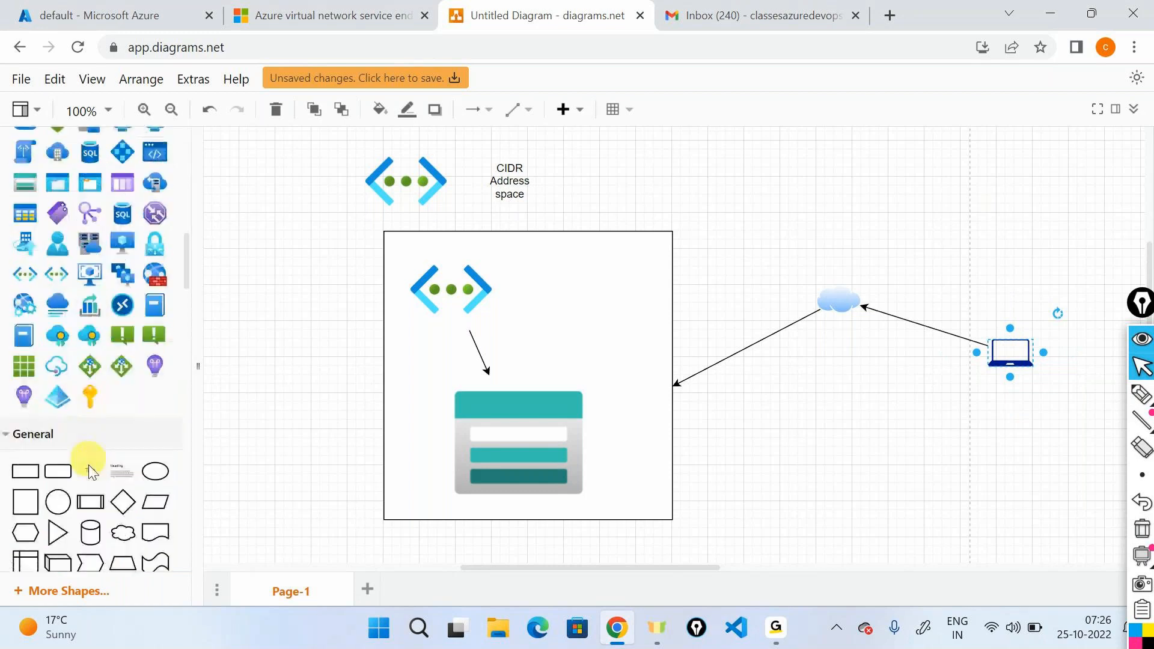
drag(88, 473, 832, 428)
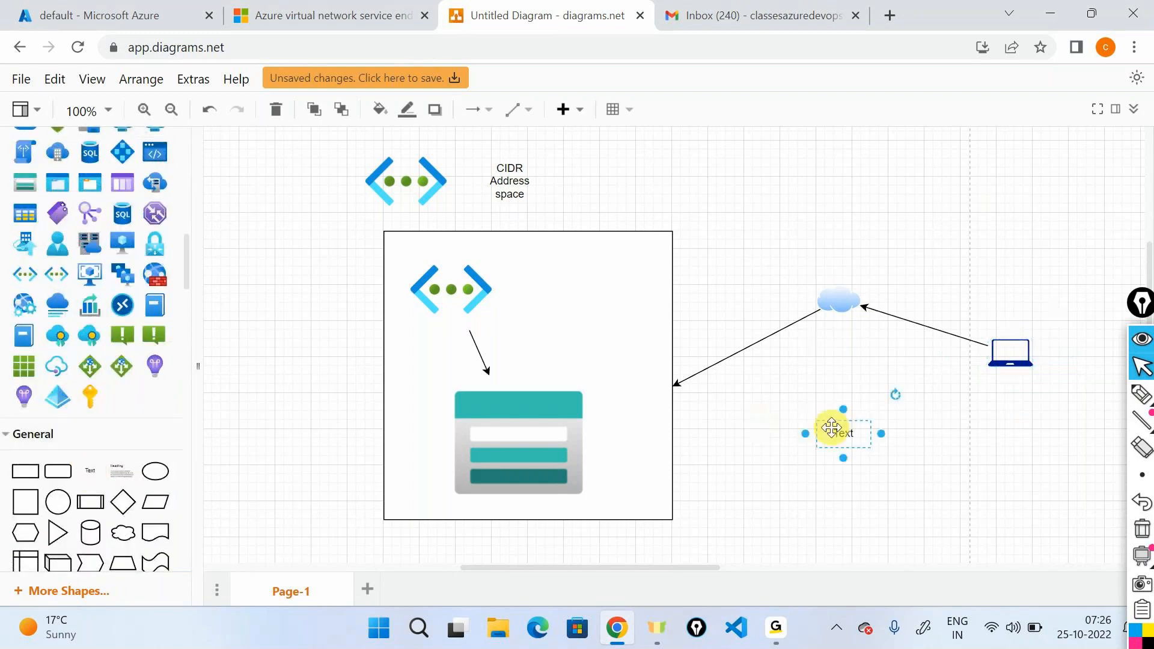
double_click(831, 427)
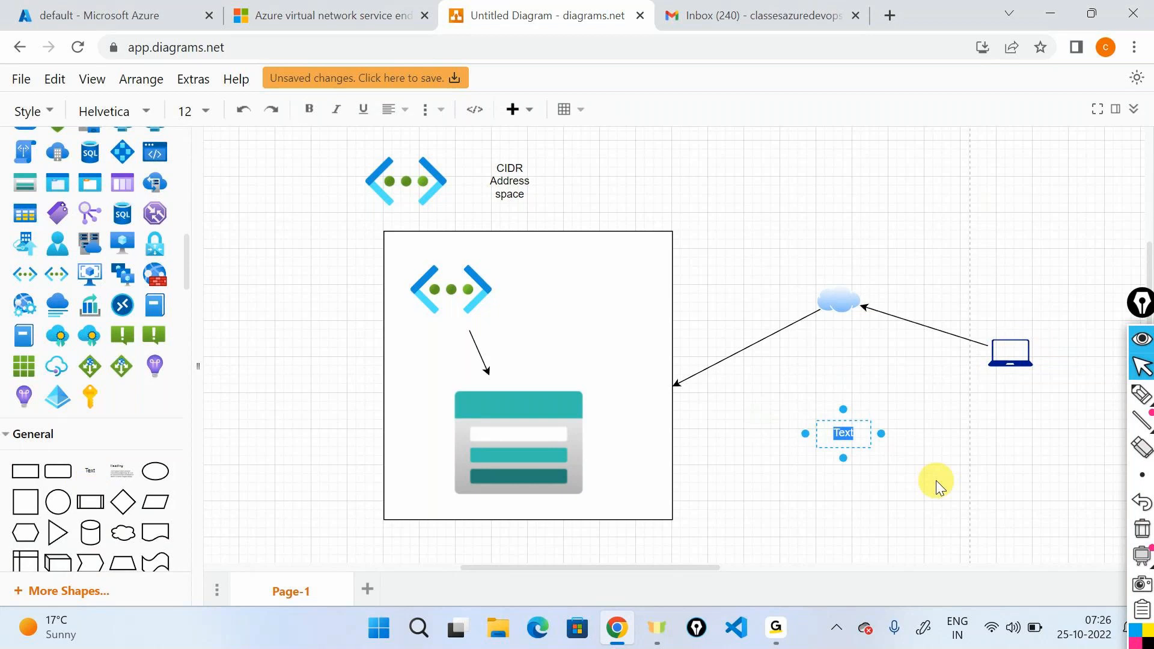
text(printer)
click(980, 380)
With the annotation pen, draw a double-headed arrow between the laptop and the printer label and outline both in one loop.
click(1019, 360)
mouse_move(1147, 397)
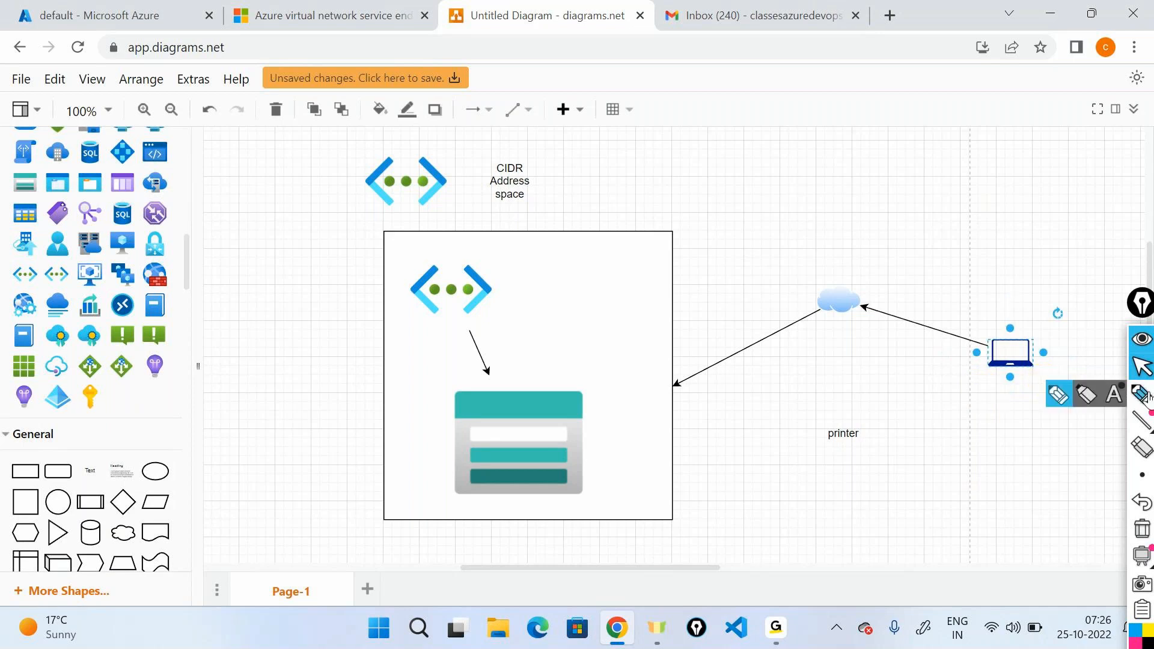
click(1058, 395)
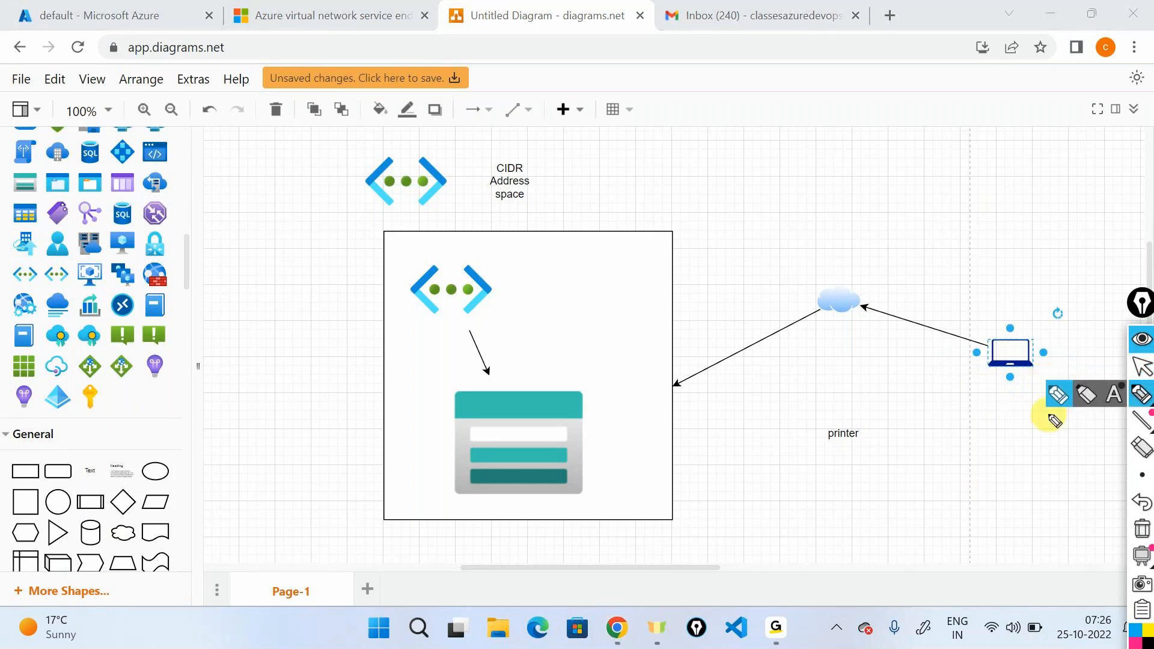
mouse_move(991, 377)
mouse_down()
mouse_move(890, 407)
mouse_move(881, 425)
mouse_move(967, 381)
mouse_up()
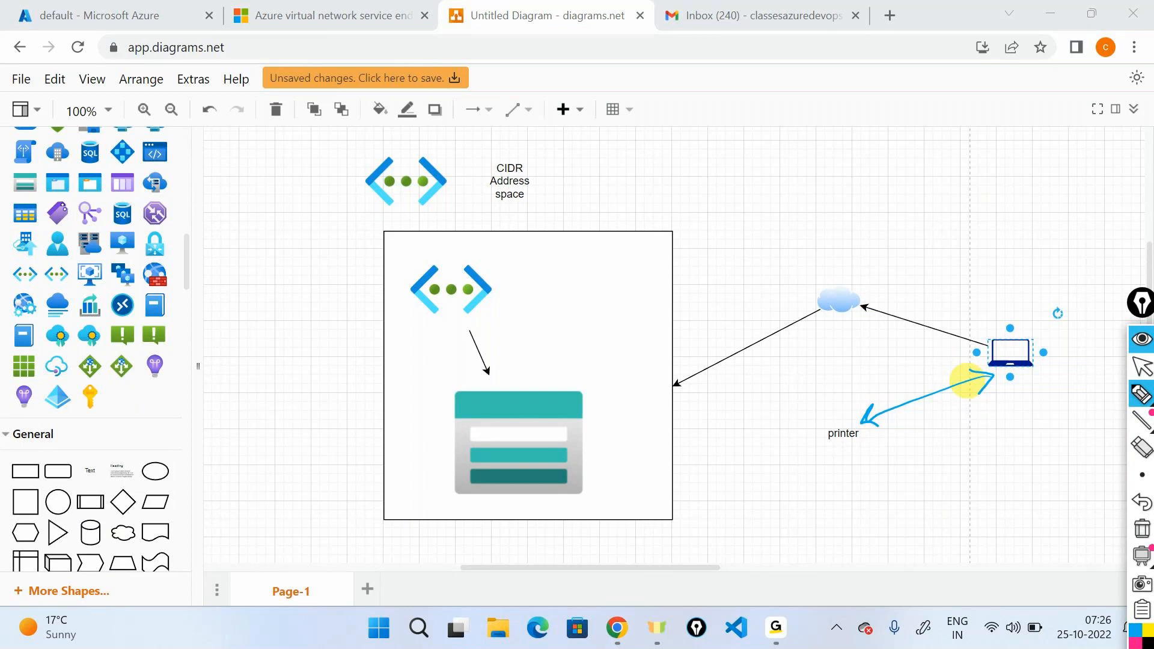
mouse_move(818, 460)
mouse_down()
mouse_move(1061, 337)
mouse_move(789, 454)
mouse_up()
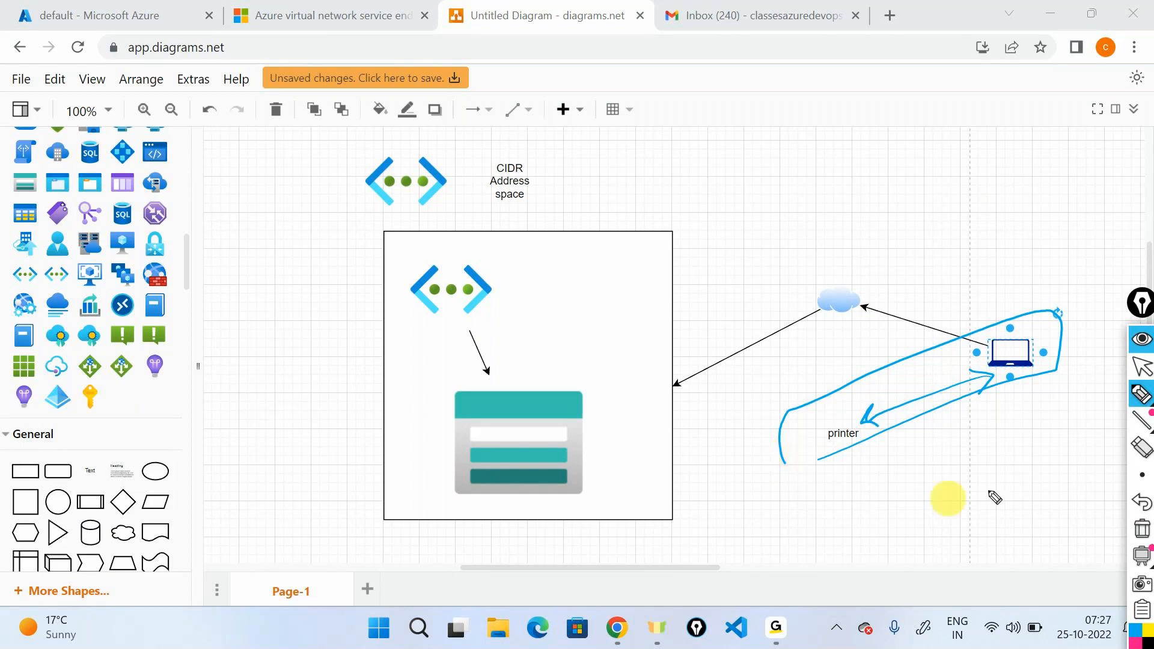
Clear the pen annotations and place a text label reading "EMAIL" between the large rectangle and the cloud, slightly above them.
click(1142, 400)
click(1140, 378)
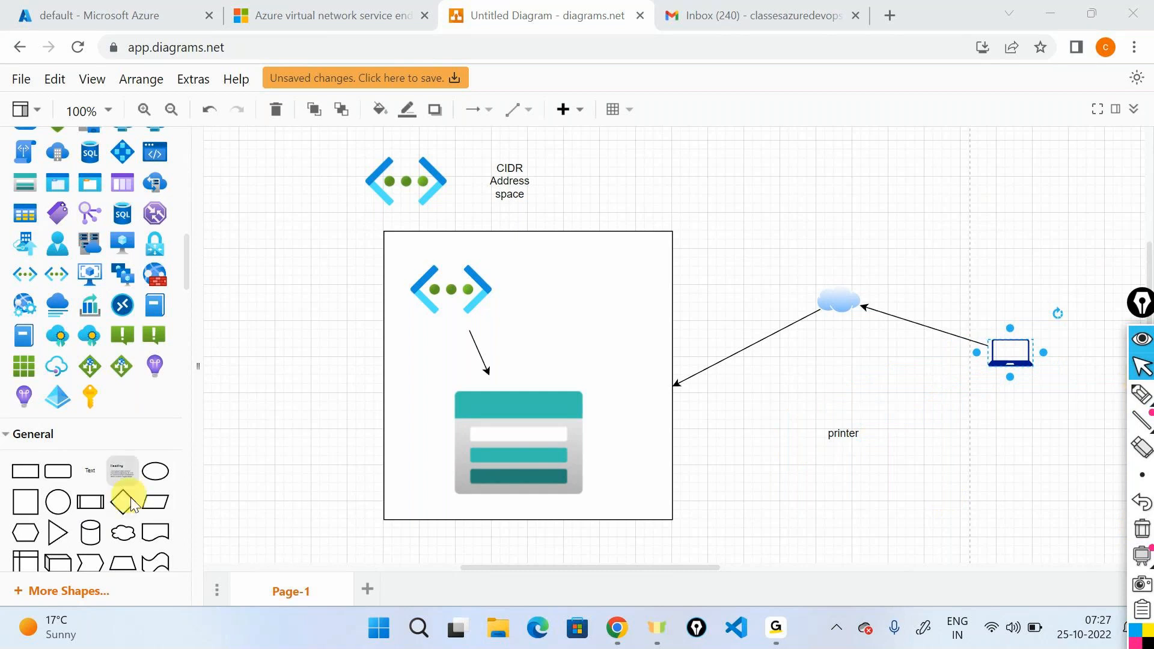
drag(90, 472, 700, 229)
double_click(708, 244)
text(EMAIL)
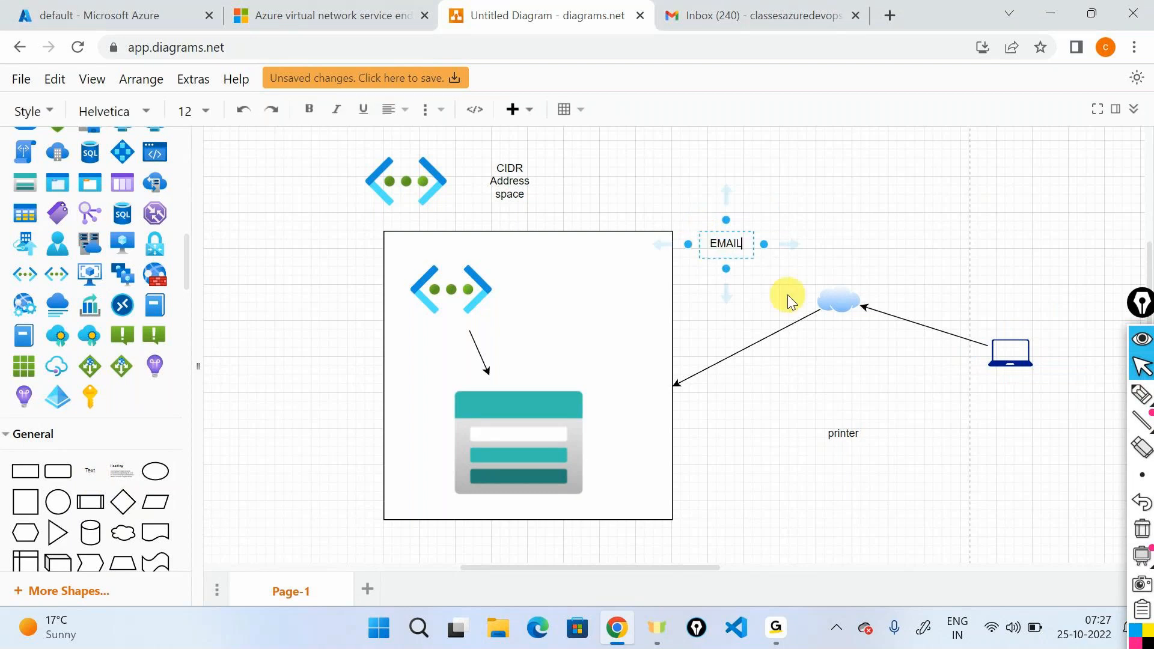
click(789, 299)
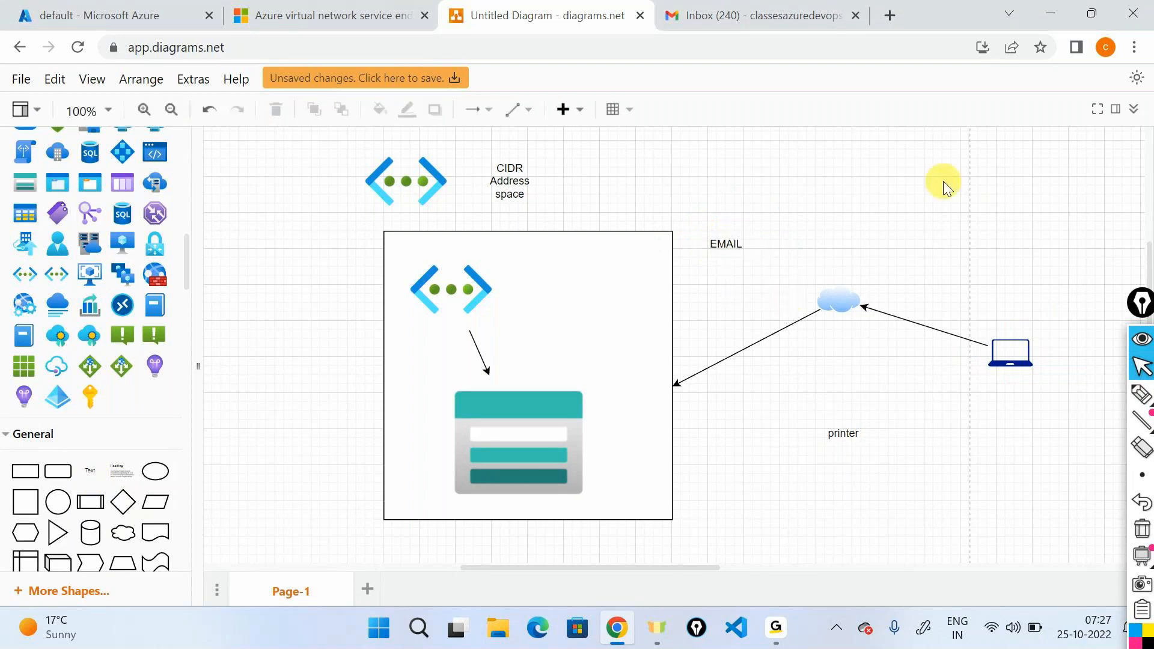
With the annotation pen, draw curved arrows from the laptop to the cloud and from the cloud to the EMAIL label.
click(1142, 395)
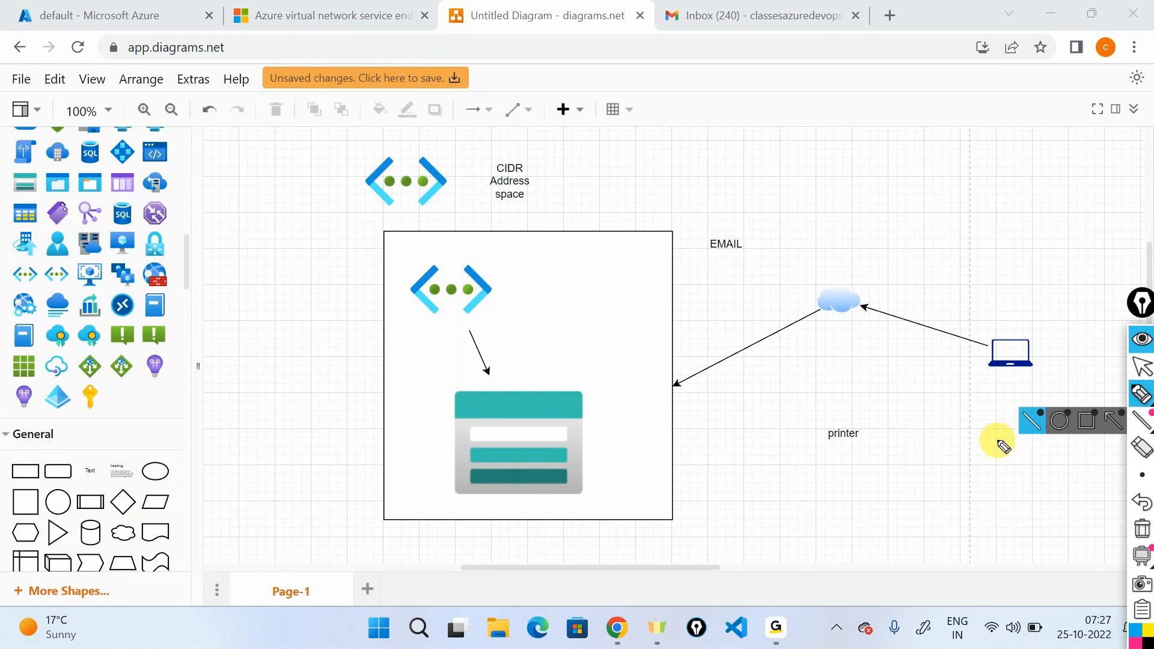
mouse_move(992, 329)
mouse_down()
mouse_move(852, 272)
mouse_move(877, 274)
mouse_up()
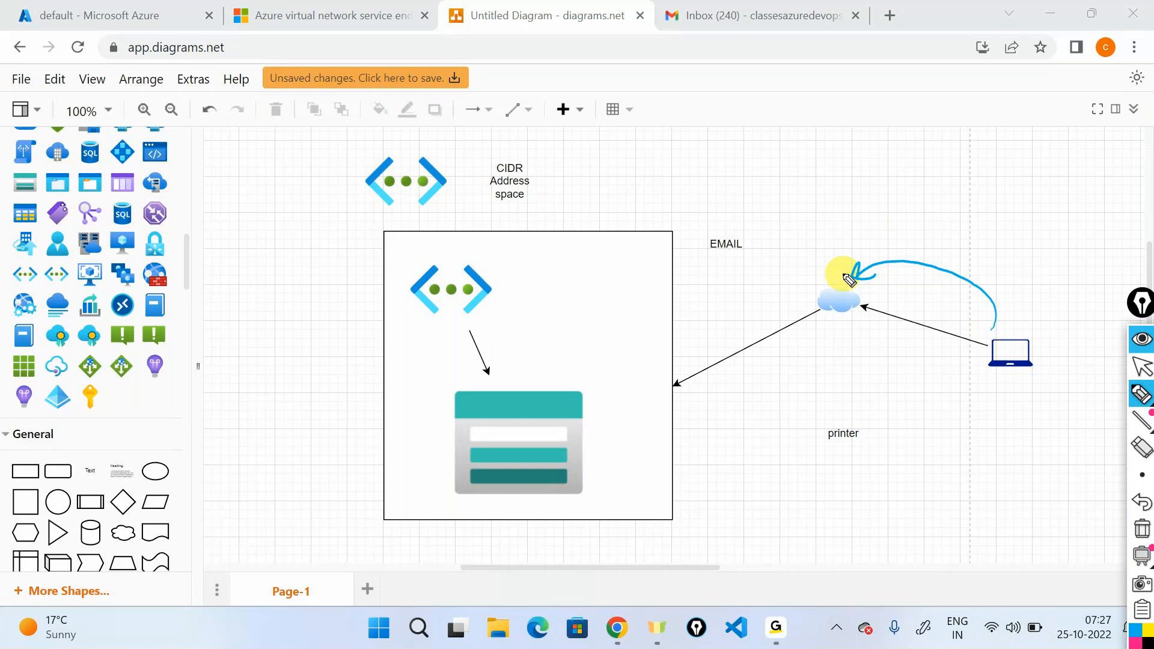
drag(832, 260, 757, 235)
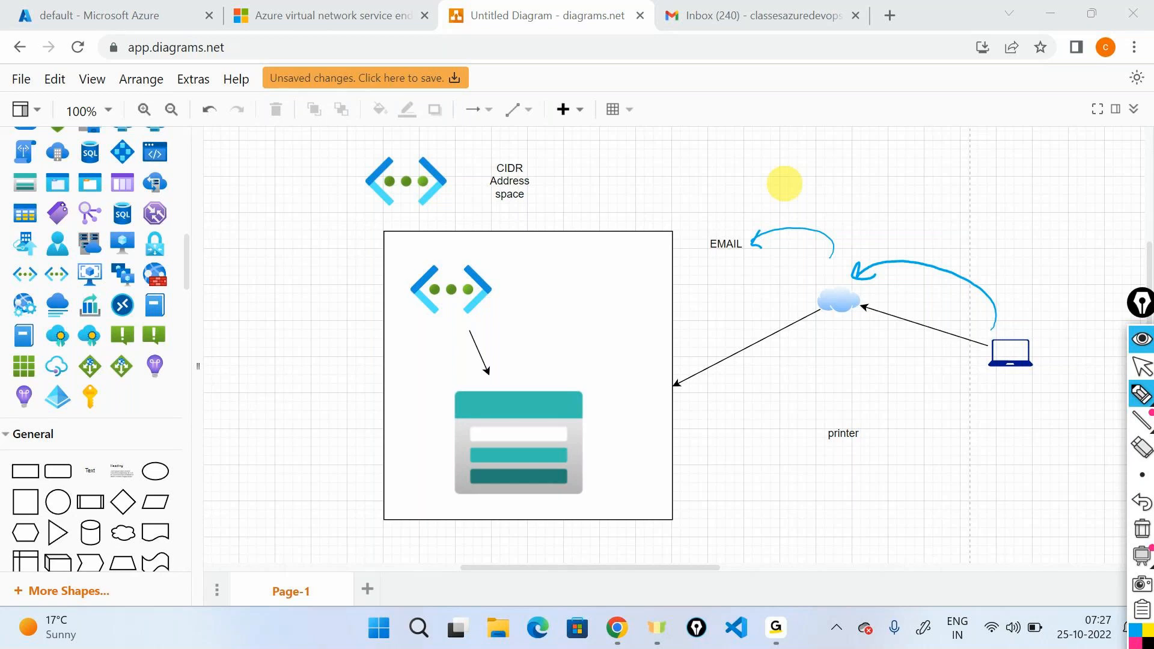
Clear the annotations and draw pen arrows from the laptop to the cloud and printer, from the cloud to the large rectangle, and toward EMAIL.
click(1142, 529)
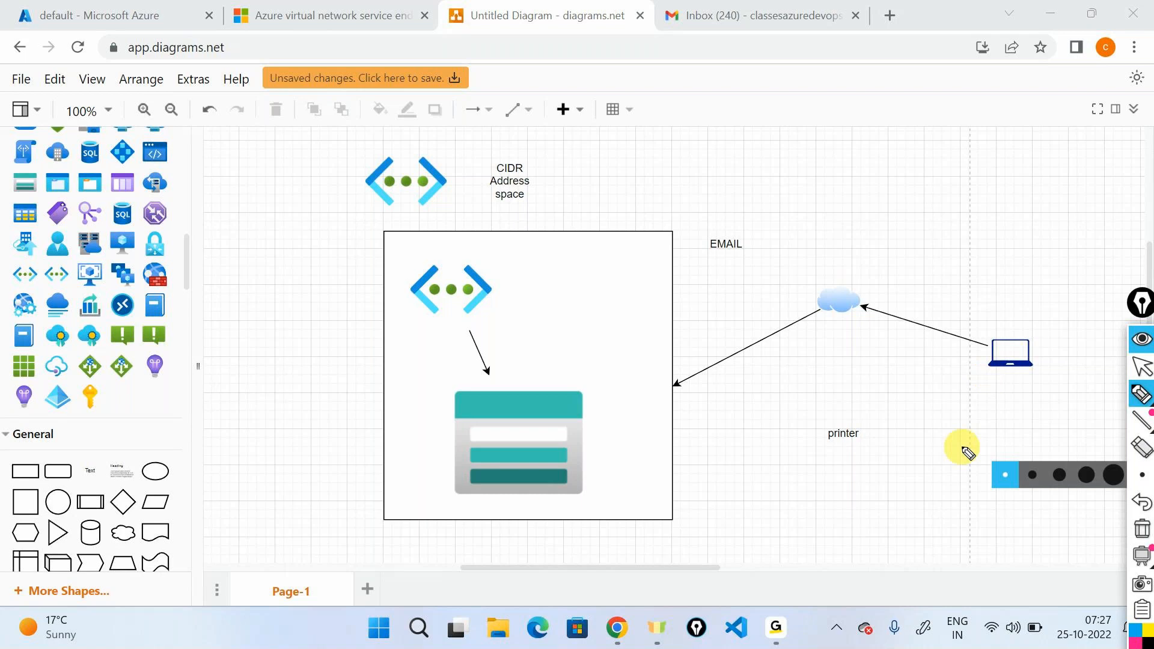
drag(988, 331, 869, 296)
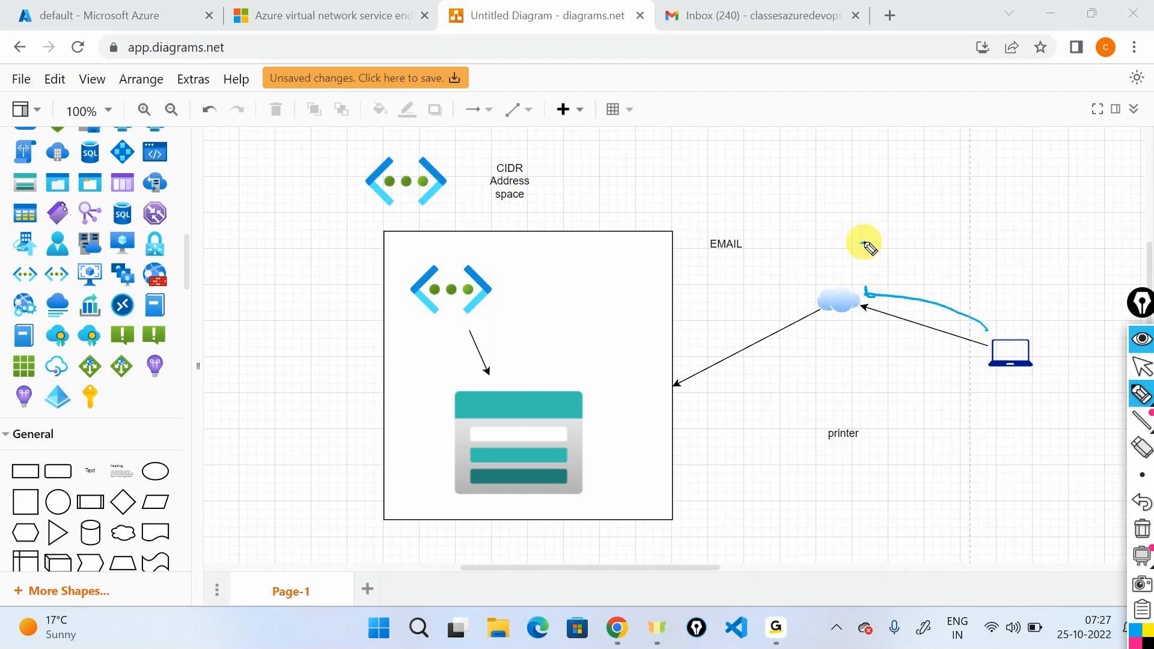
drag(865, 242, 756, 255)
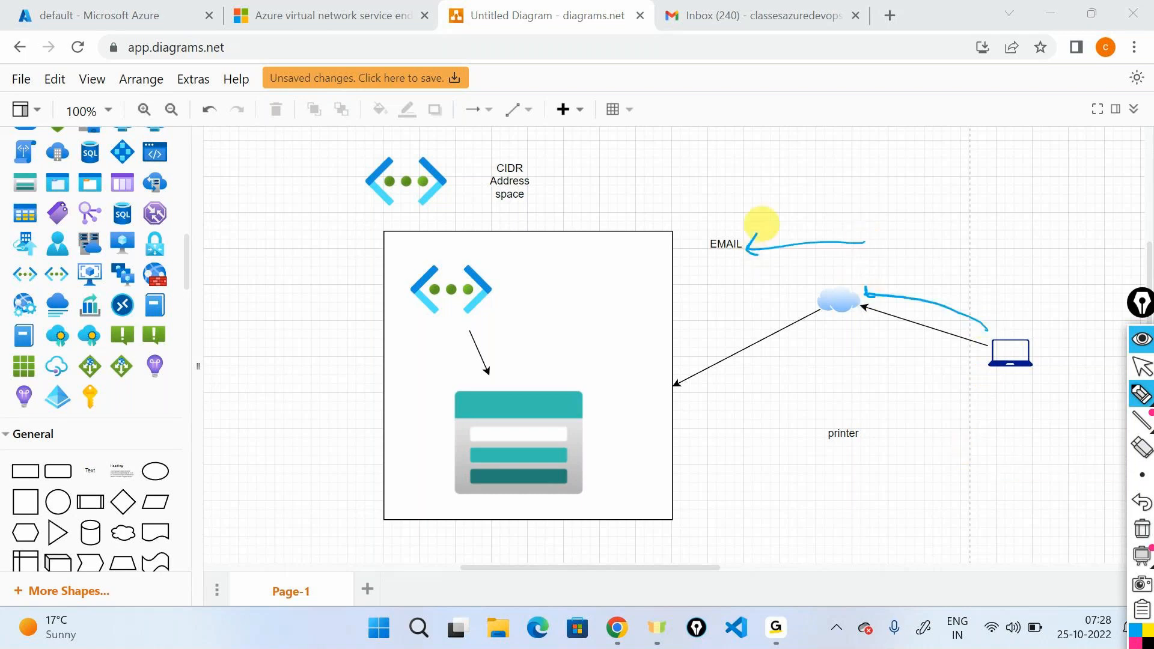
mouse_move(823, 284)
mouse_down()
mouse_move(666, 359)
mouse_move(696, 357)
mouse_up()
mouse_move(997, 374)
mouse_down()
mouse_move(954, 392)
mouse_move(903, 446)
mouse_up()
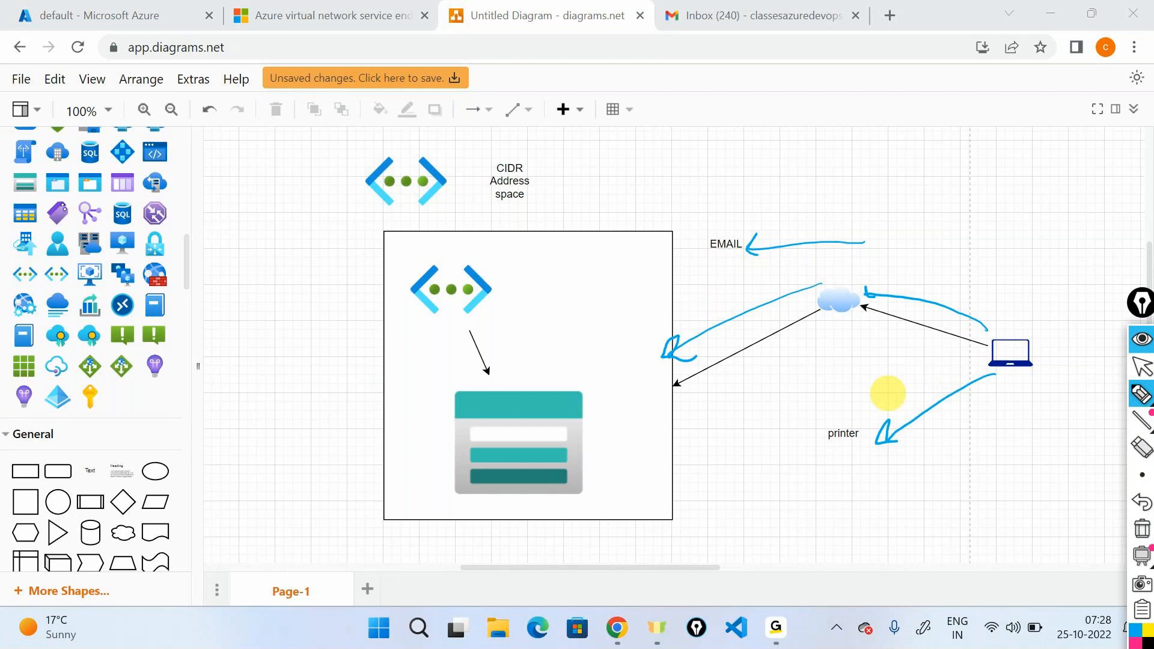
Handwrite "data" above the EMAIL arrow and an underlined "Public Internet" above it.
mouse_move(806, 228)
mouse_down()
mouse_move(847, 235)
mouse_move(878, 214)
mouse_up()
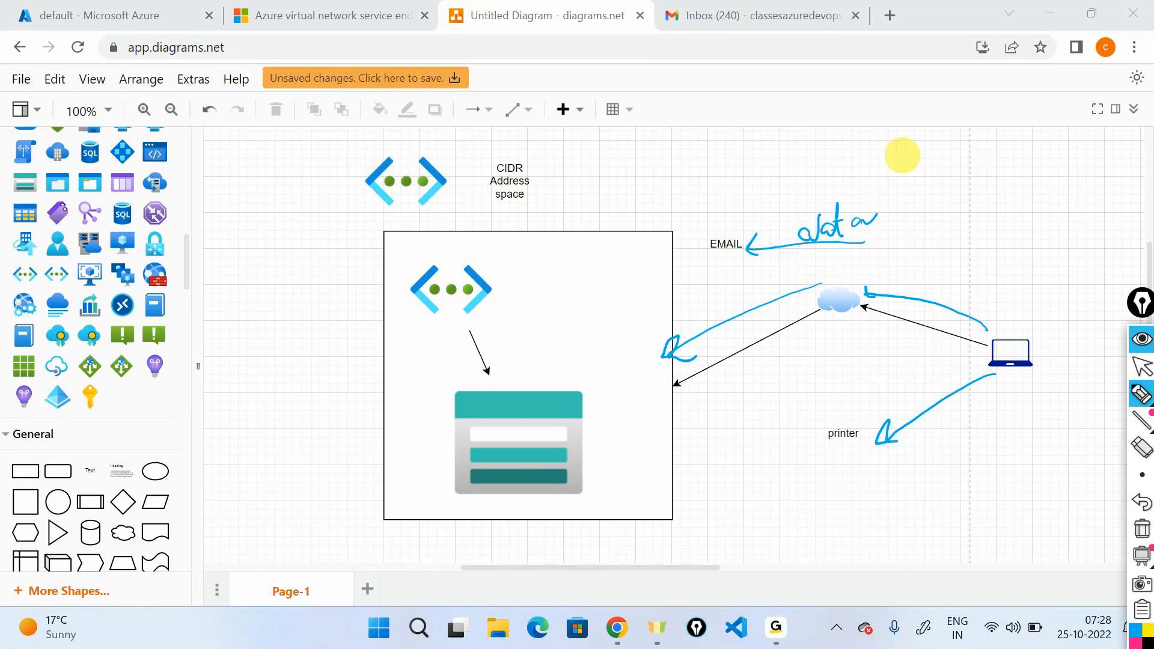
mouse_move(829, 182)
mouse_down()
mouse_move(881, 147)
mouse_move(909, 171)
mouse_up()
drag(915, 159, 916, 170)
drag(941, 151, 931, 166)
drag(985, 138, 1003, 160)
mouse_move(1010, 139)
mouse_down()
mouse_move(1017, 158)
mouse_move(1063, 146)
mouse_move(1083, 124)
mouse_up()
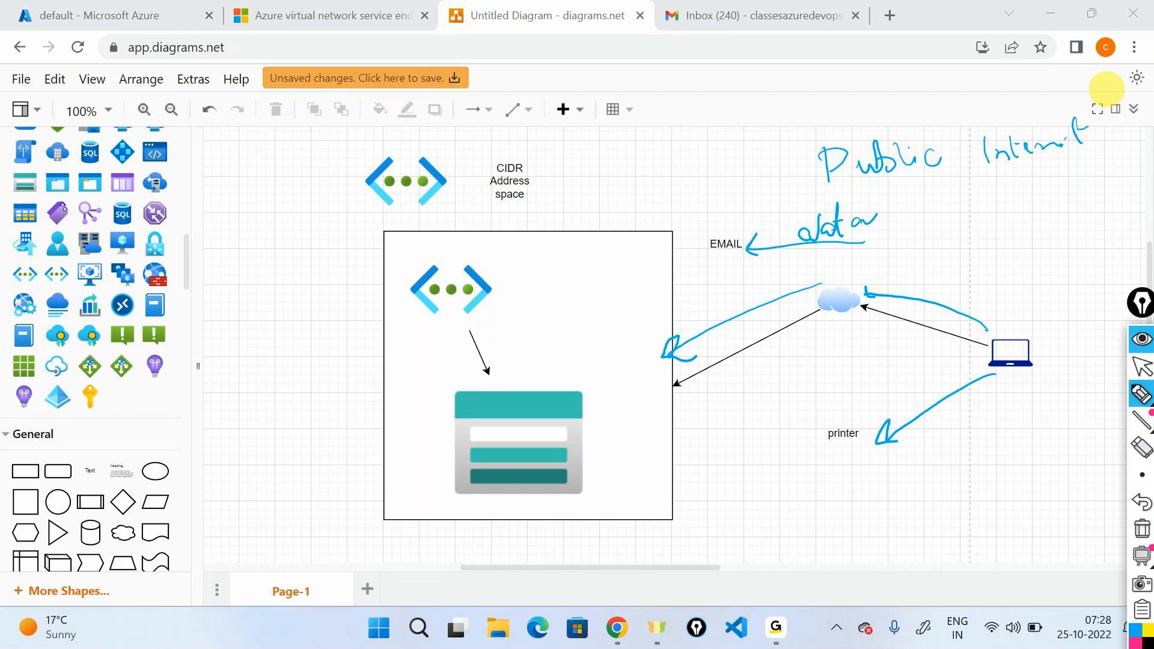
drag(828, 188, 1089, 170)
Circle the cloud, draw long horizontal lines above and below the traffic drawing, and write an underlined "hacked" beneath the lower line.
mouse_move(844, 278)
mouse_down()
mouse_move(824, 323)
mouse_move(797, 277)
mouse_up()
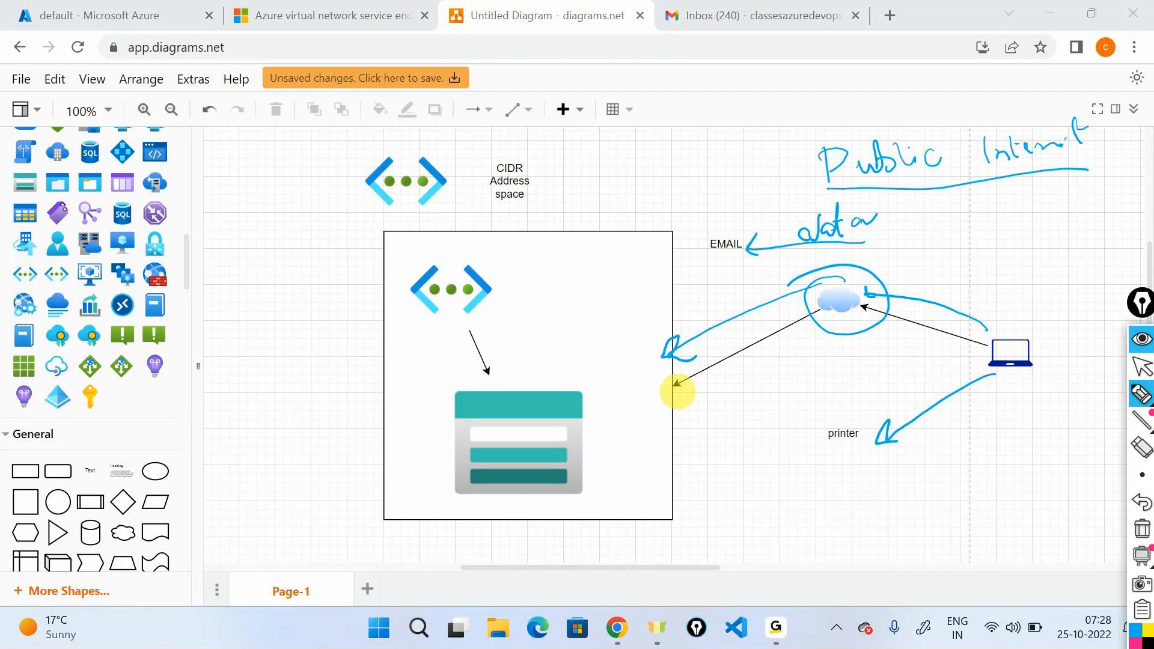
drag(673, 210, 1093, 220)
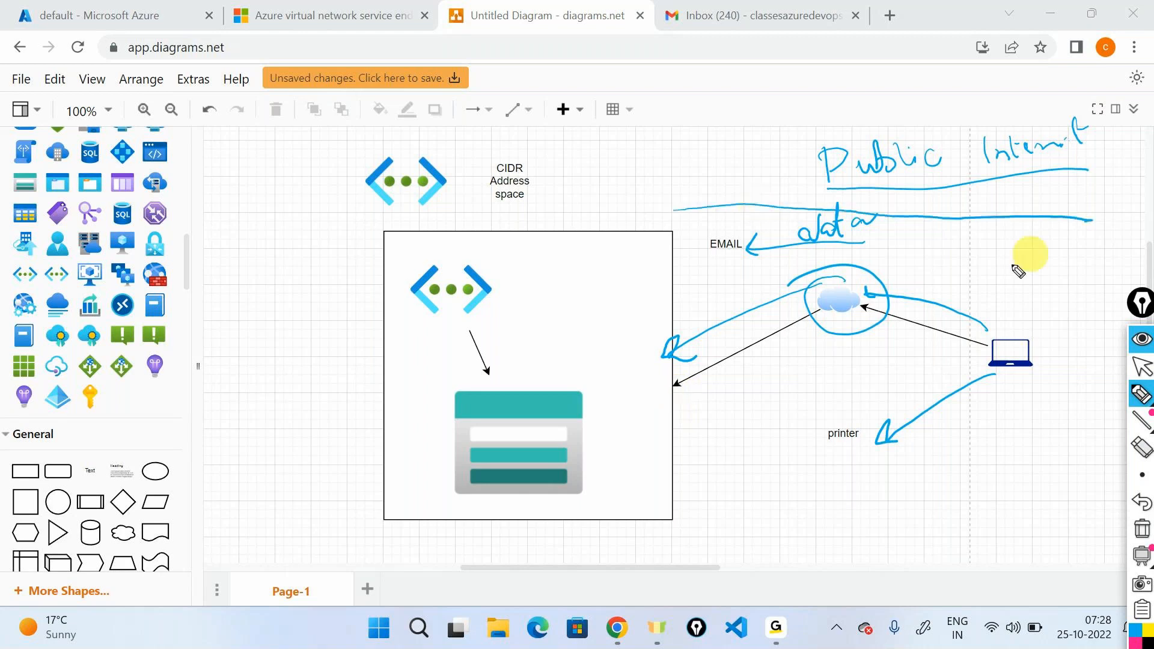
drag(710, 493, 1054, 498)
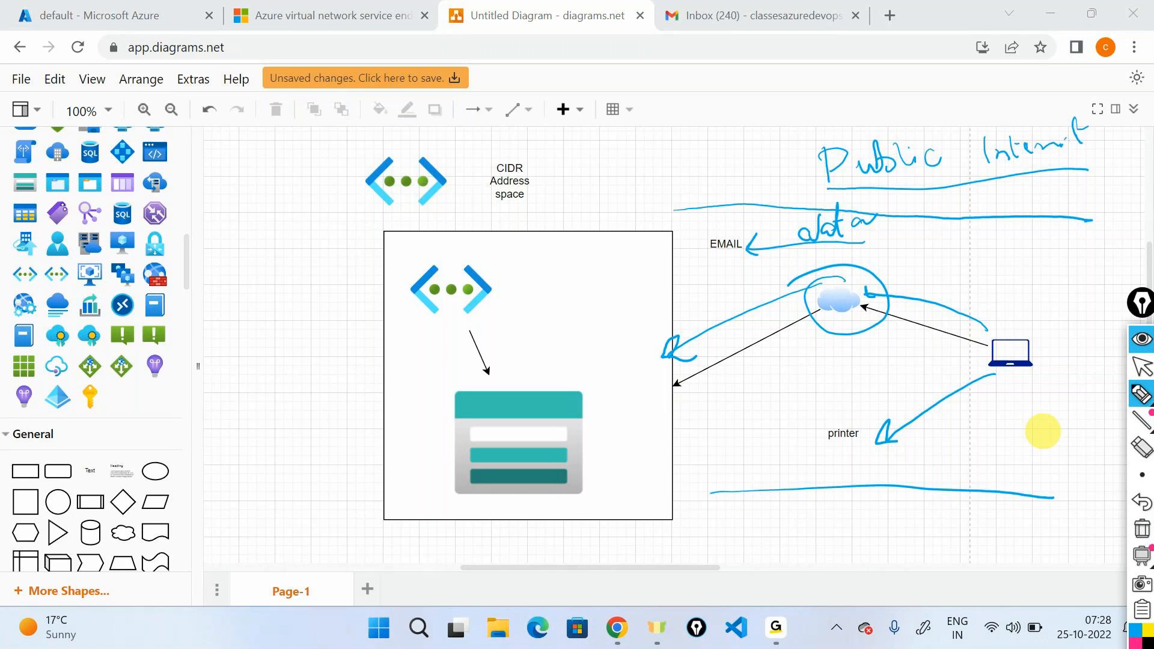
mouse_move(844, 524)
mouse_down()
mouse_move(847, 514)
mouse_move(876, 532)
mouse_move(939, 535)
mouse_up()
drag(837, 550, 947, 547)
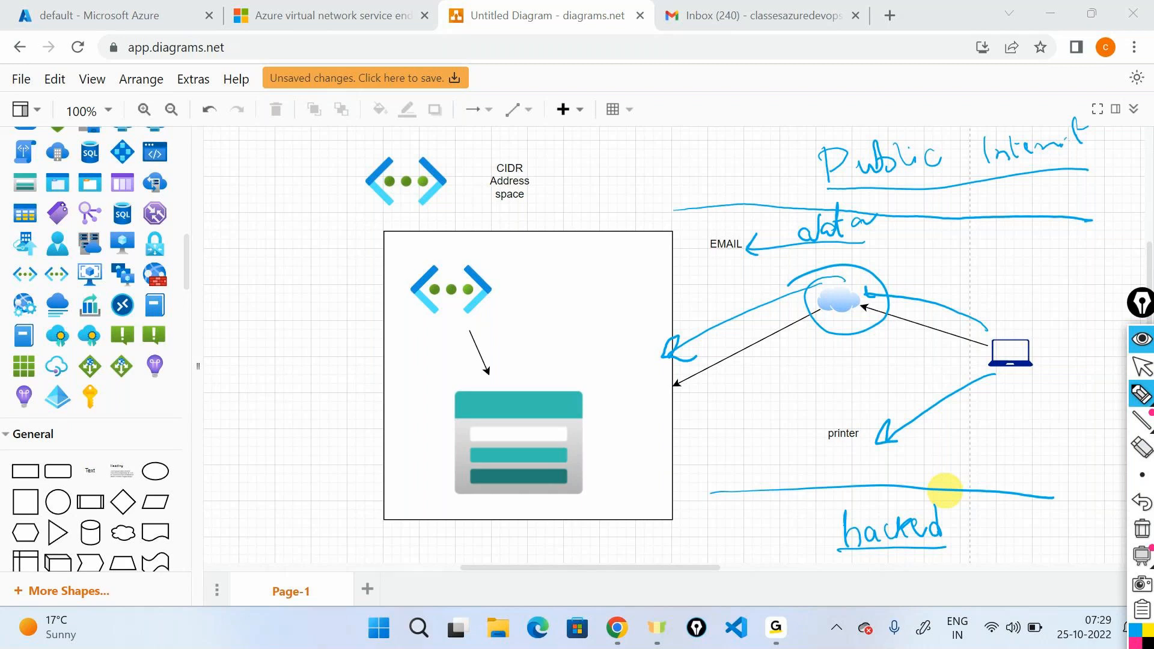
Clear the annotations and circle the printer label, the EMAIL label and the storage account icon with the pen.
click(1141, 529)
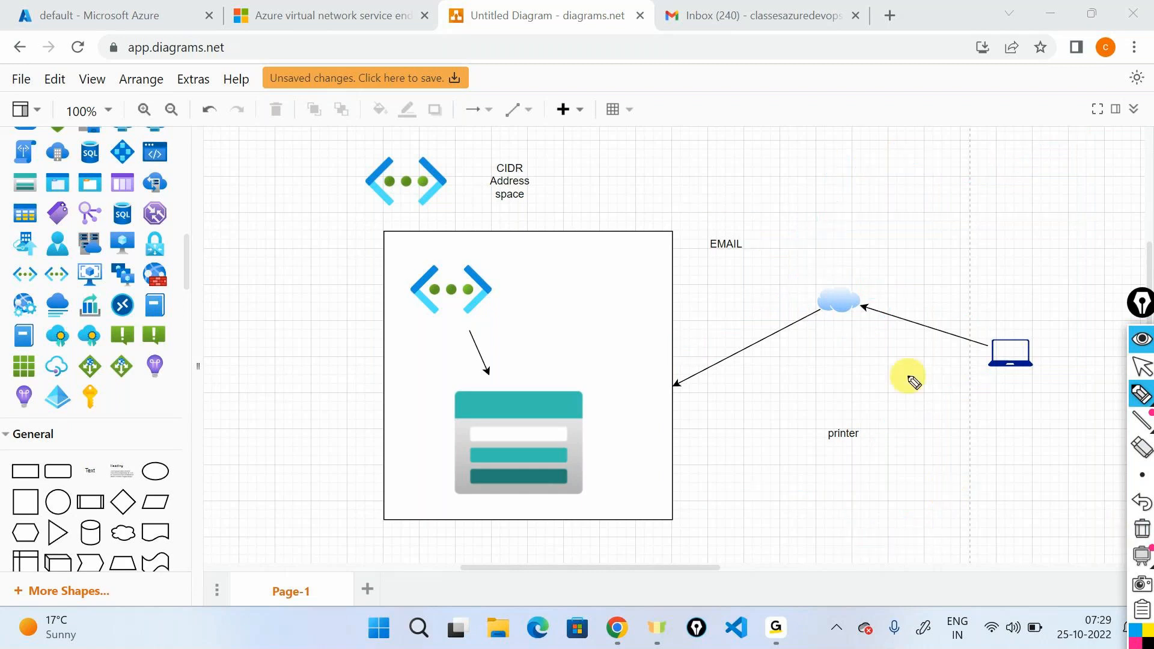
drag(827, 409, 830, 413)
mouse_move(717, 217)
mouse_down()
mouse_move(758, 250)
mouse_move(672, 224)
mouse_up()
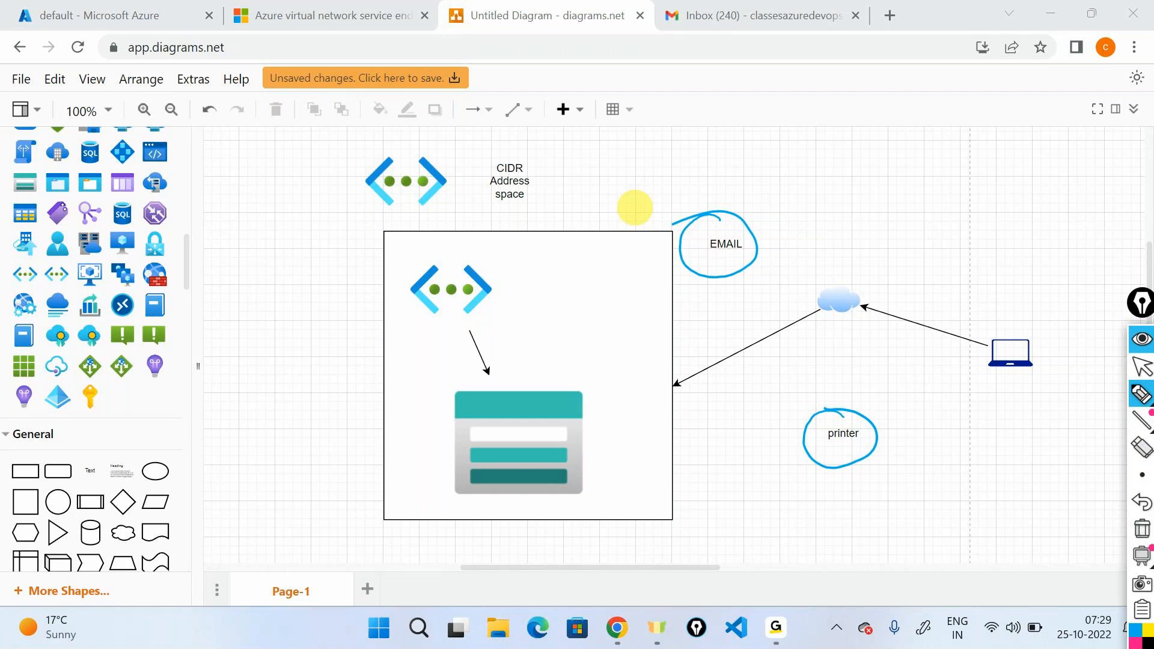
mouse_move(550, 361)
mouse_down()
mouse_move(588, 343)
mouse_move(496, 347)
mouse_up()
Draw a pen box around the cloud and add arrows leading to the EMAIL and printer circles.
mouse_move(803, 326)
mouse_down()
mouse_move(885, 289)
mouse_move(799, 279)
mouse_move(782, 333)
mouse_up()
drag(837, 259, 764, 227)
drag(890, 373, 870, 397)
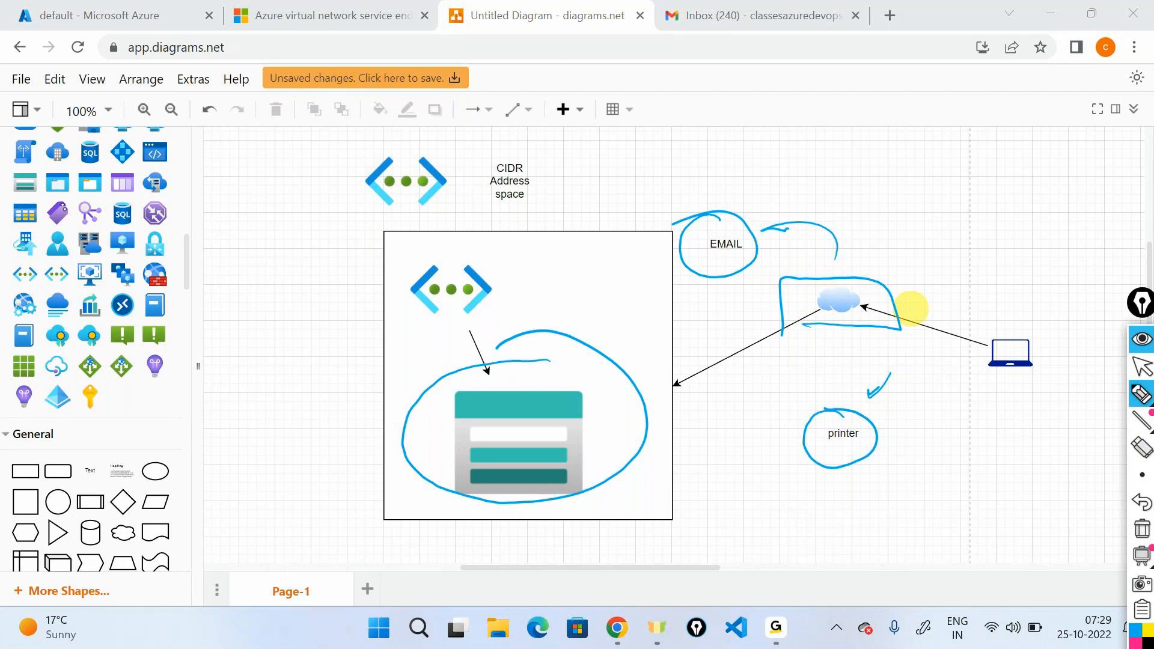
Cross out the cloud with the pen and write a circled "Intranet" below the printer label.
drag(906, 252, 801, 329)
drag(803, 282, 879, 342)
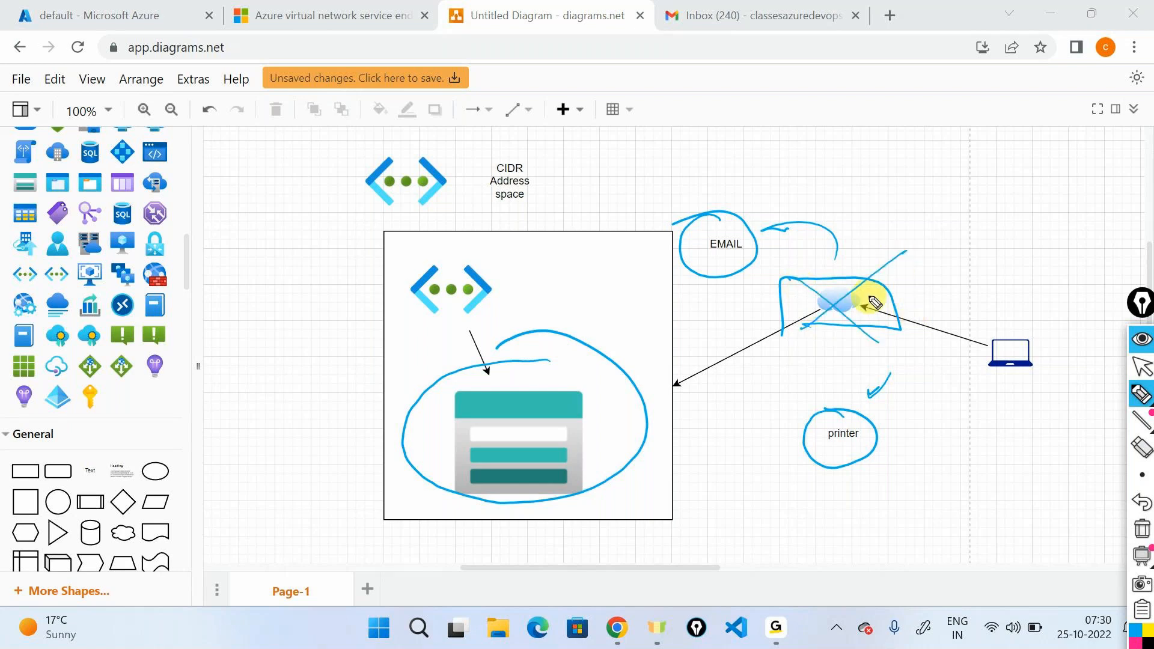
mouse_move(825, 500)
mouse_down()
mouse_move(825, 526)
mouse_move(924, 498)
mouse_move(938, 519)
mouse_move(934, 493)
mouse_up()
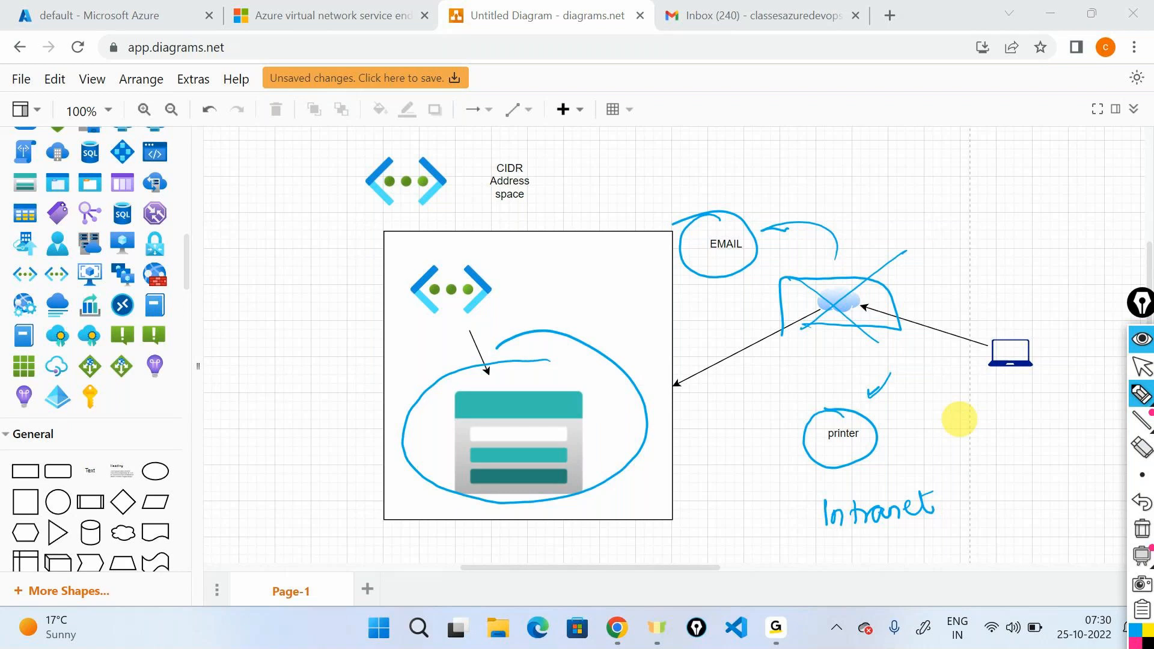
mouse_move(866, 479)
mouse_down()
mouse_move(824, 477)
mouse_move(975, 531)
mouse_move(854, 478)
mouse_up()
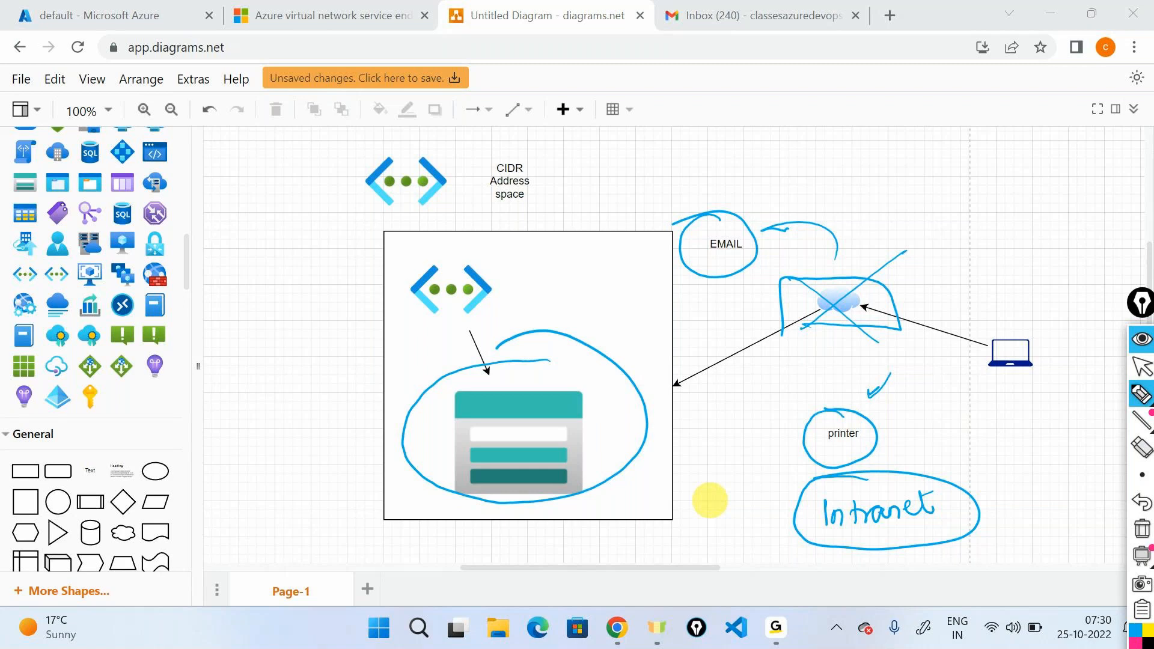
Clear the pen annotations from the diagram and search the web in a new tab for "azure infrastructure map".
click(1142, 529)
click(1151, 353)
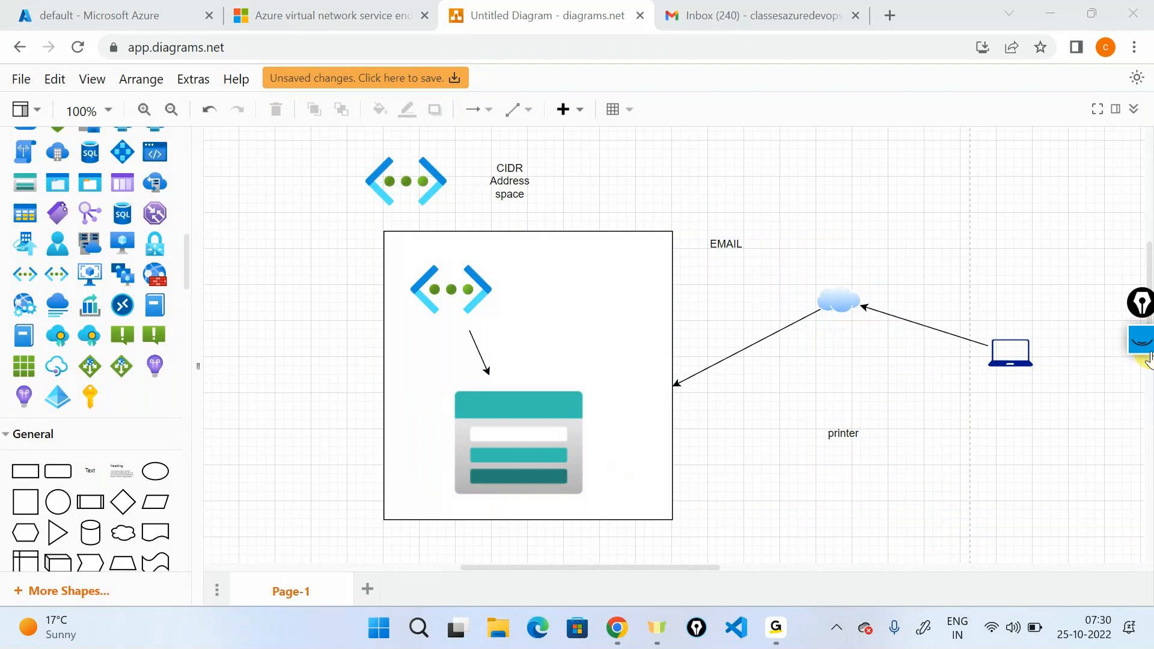
click(890, 15)
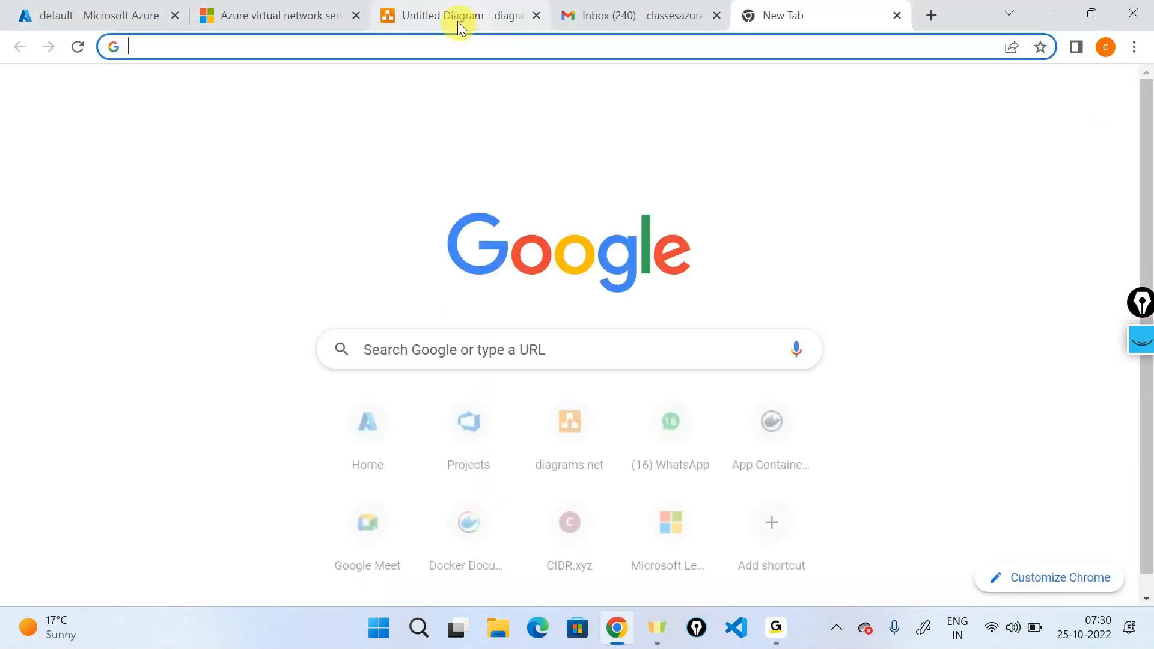
text(azur)
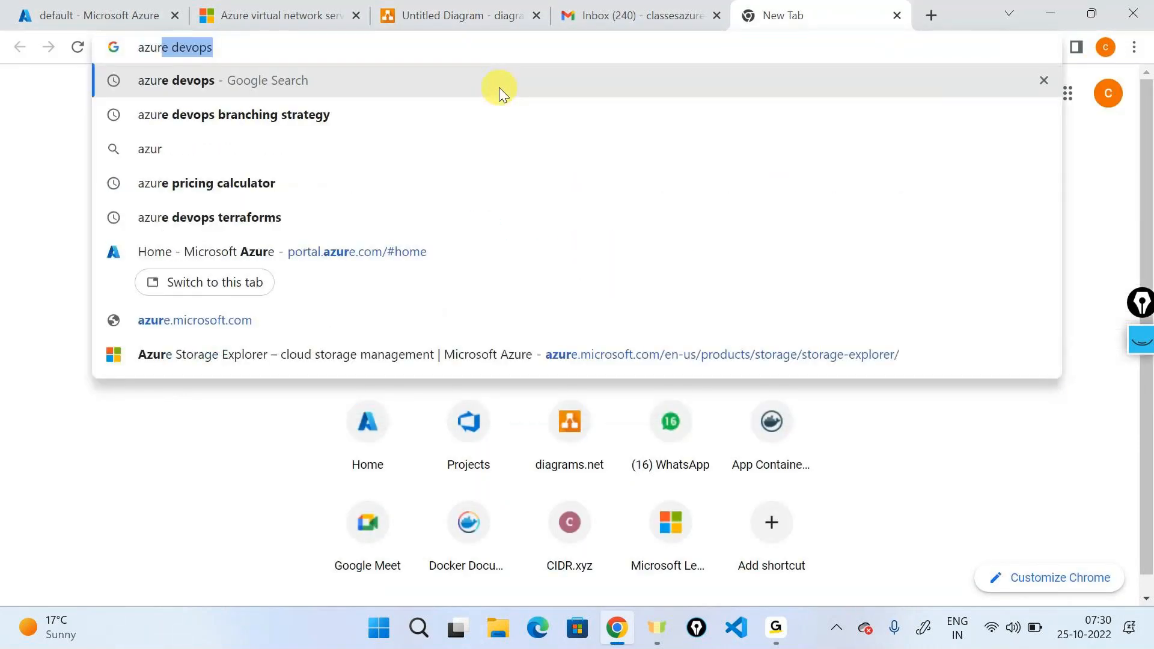
text(e in)
key(Down)
key(Return)
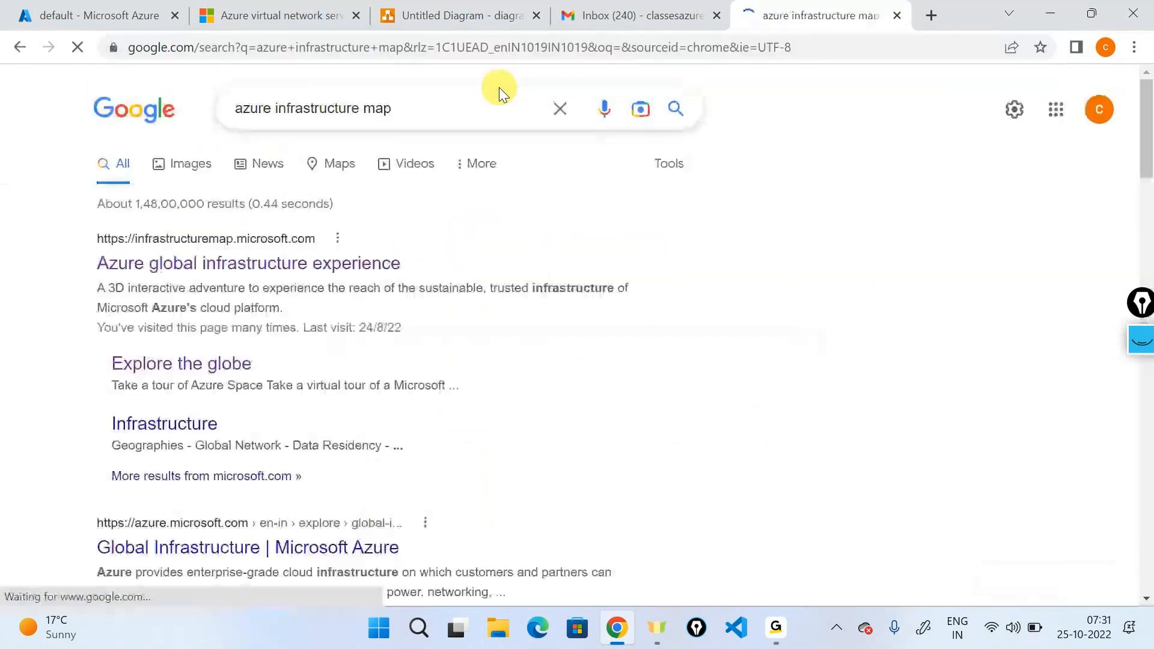
Open the Azure global infrastructure experience site, skip its intro and start exploring the globe.
click(291, 263)
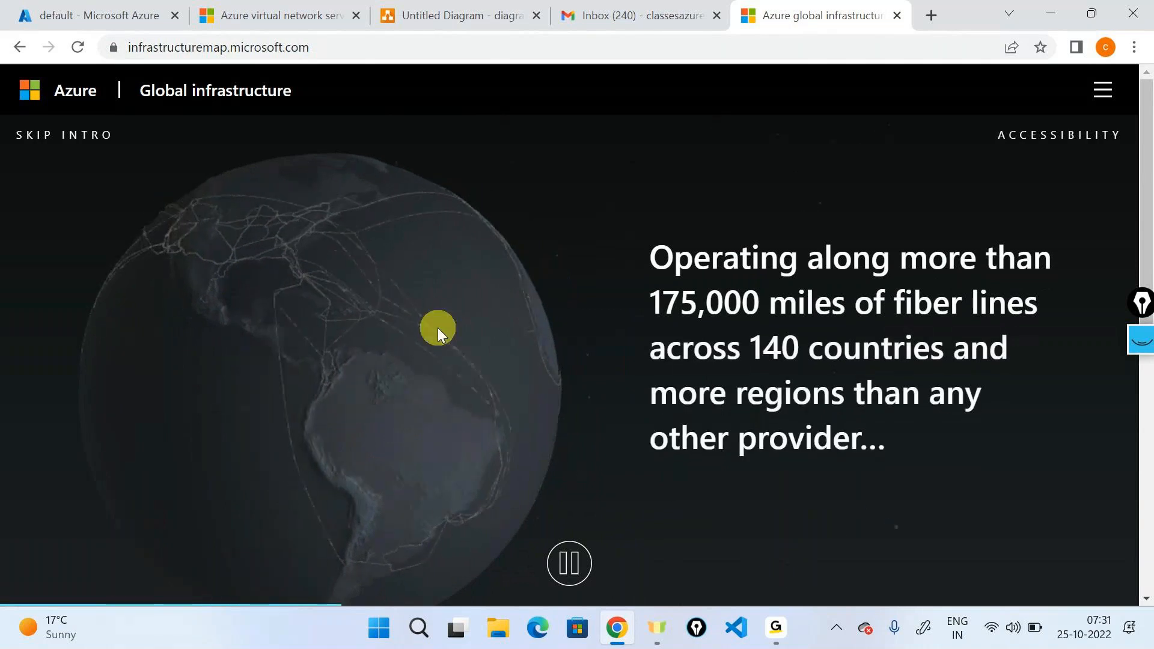
click(96, 140)
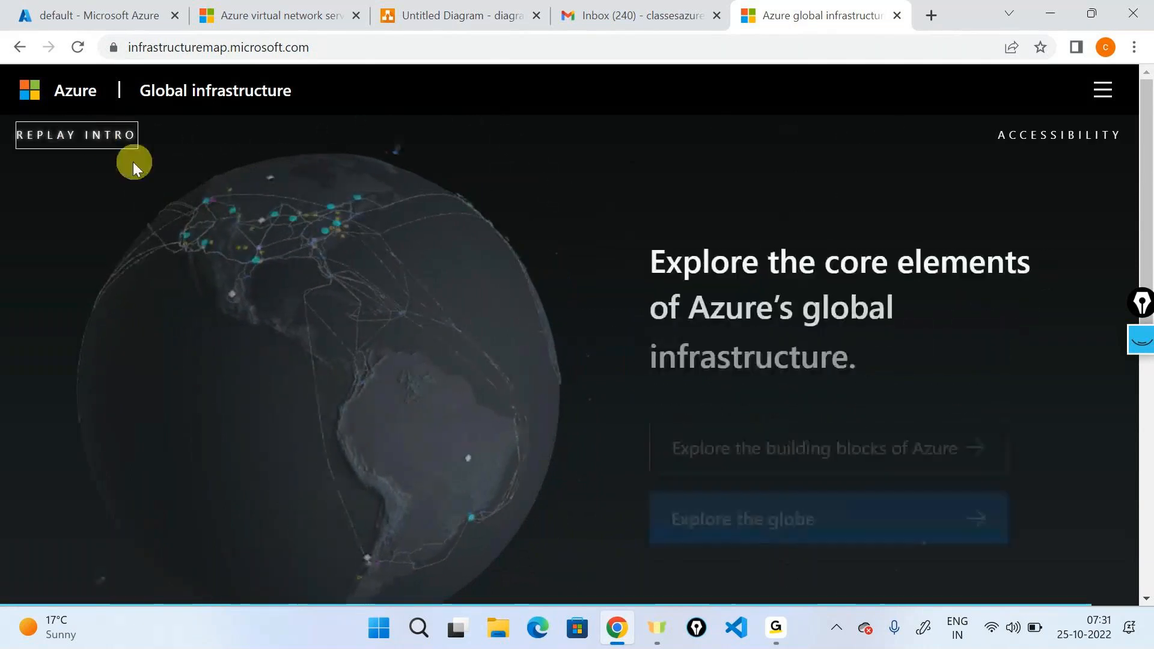
click(759, 498)
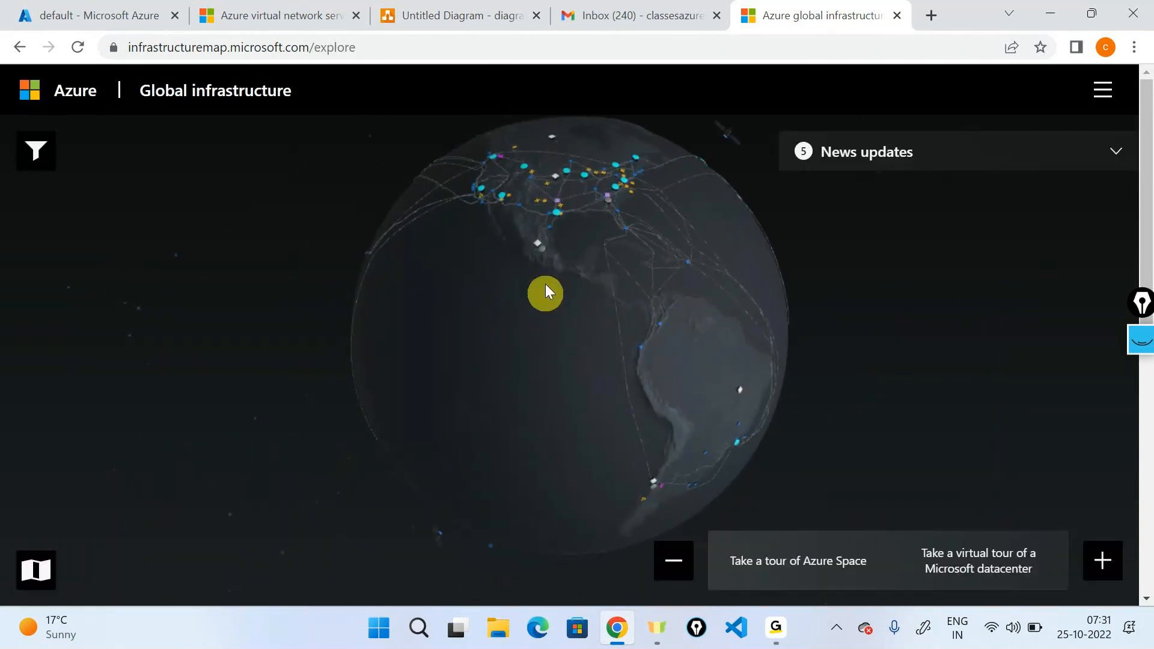
Locate India on the globe, review the details of the South India region and close them.
drag(530, 284, 516, 416)
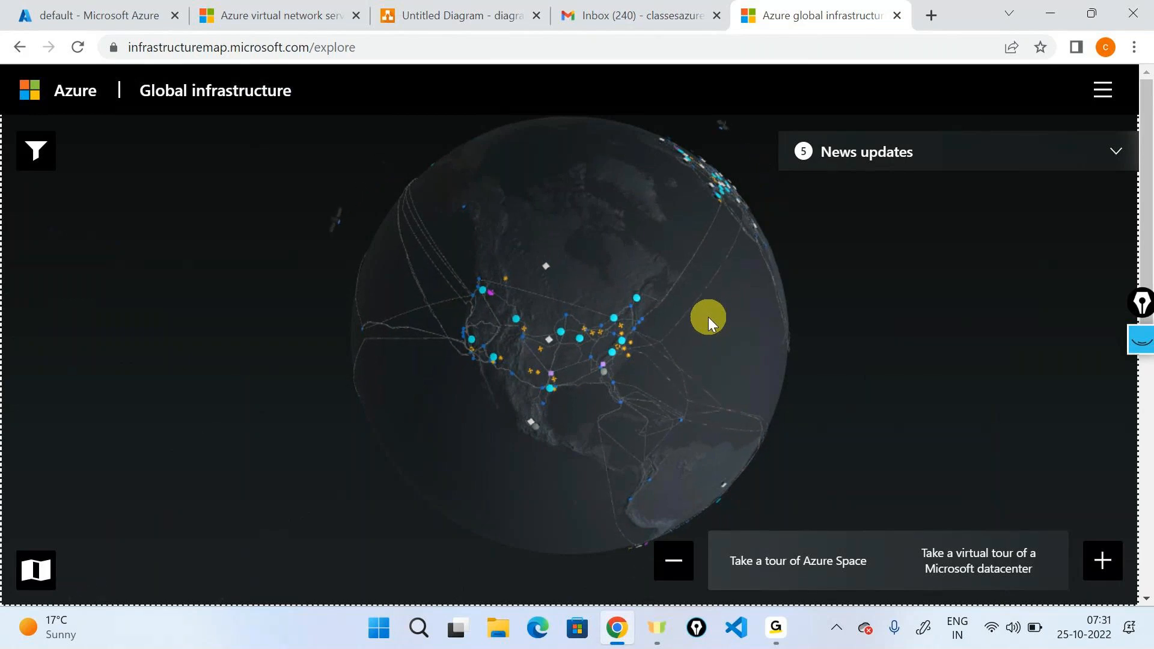
drag(708, 317, 380, 326)
drag(486, 319, 432, 346)
drag(459, 386, 236, 378)
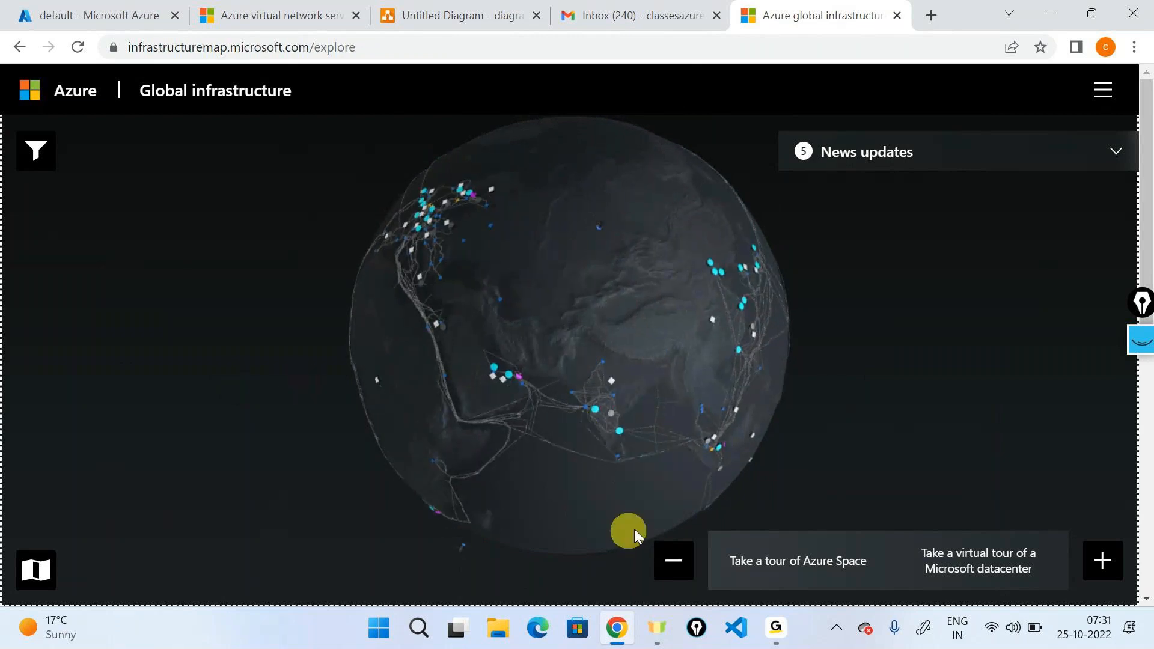
click(1104, 566)
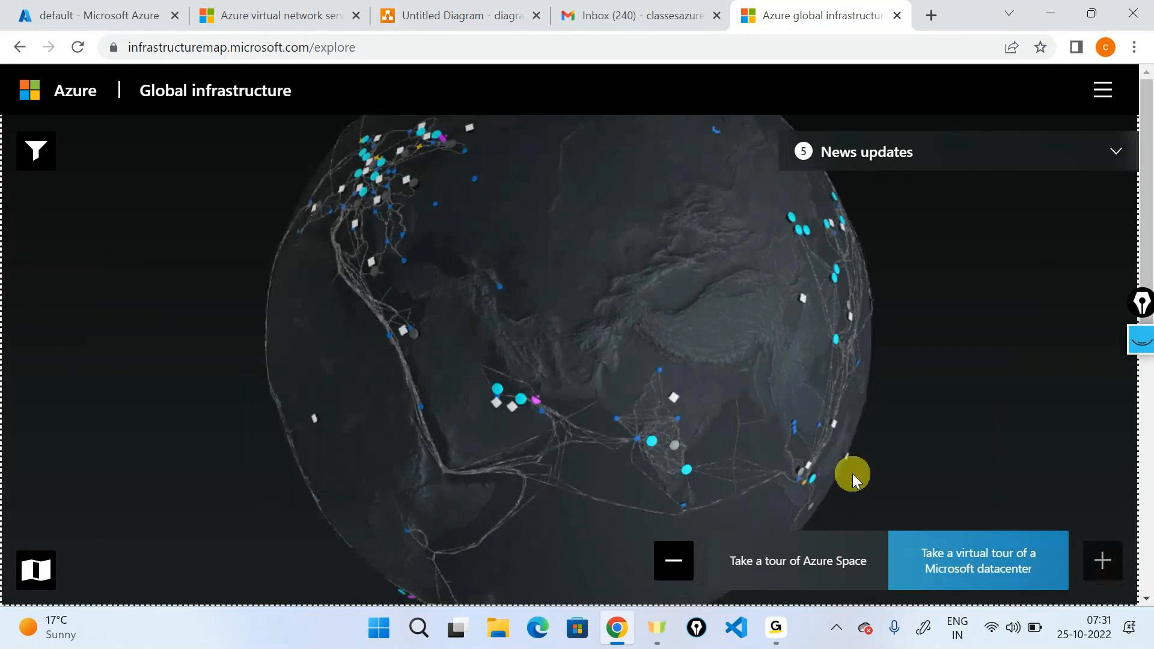
click(582, 445)
click(1103, 135)
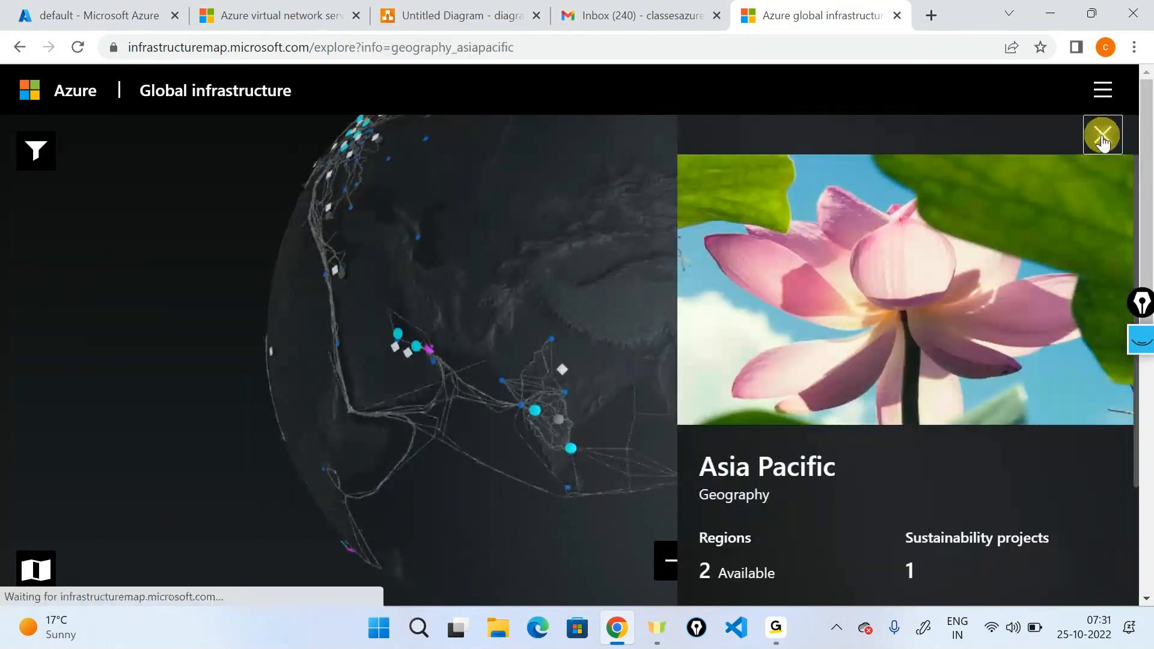
click(573, 450)
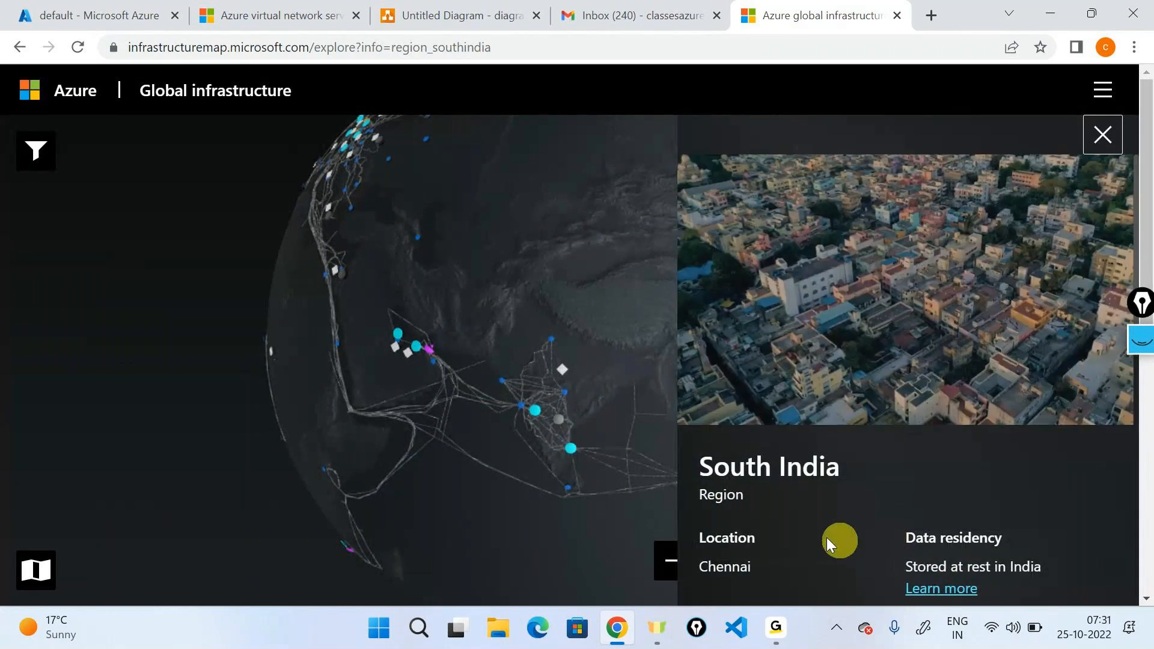
scroll(816, 421, down, 3)
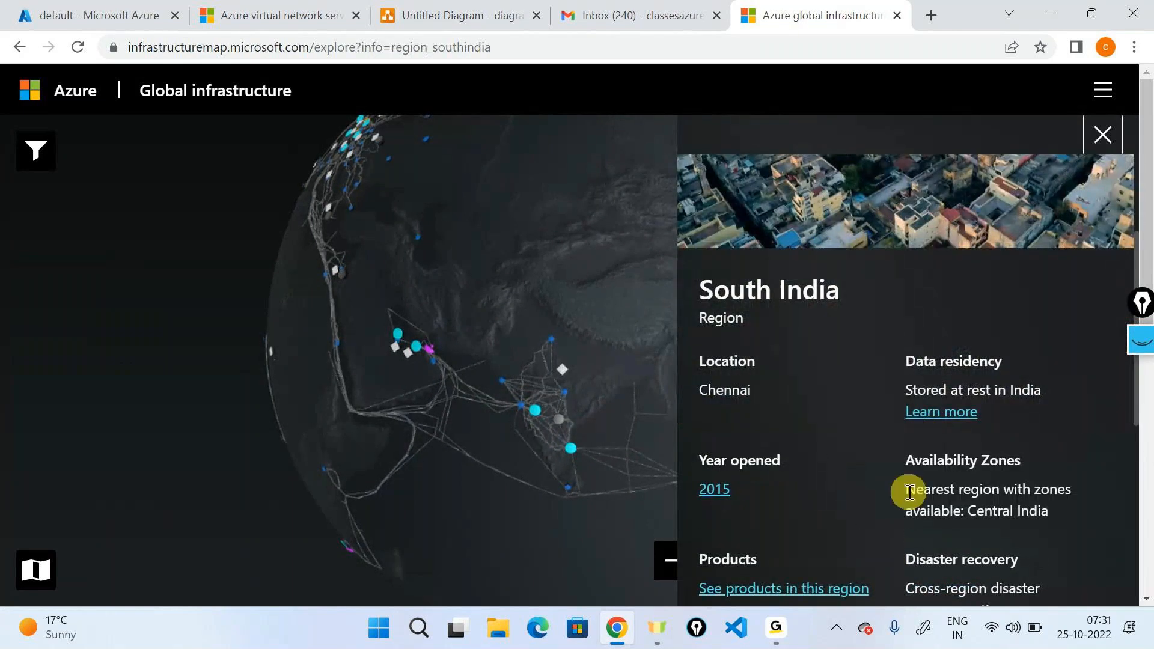
scroll(910, 493, down, 1)
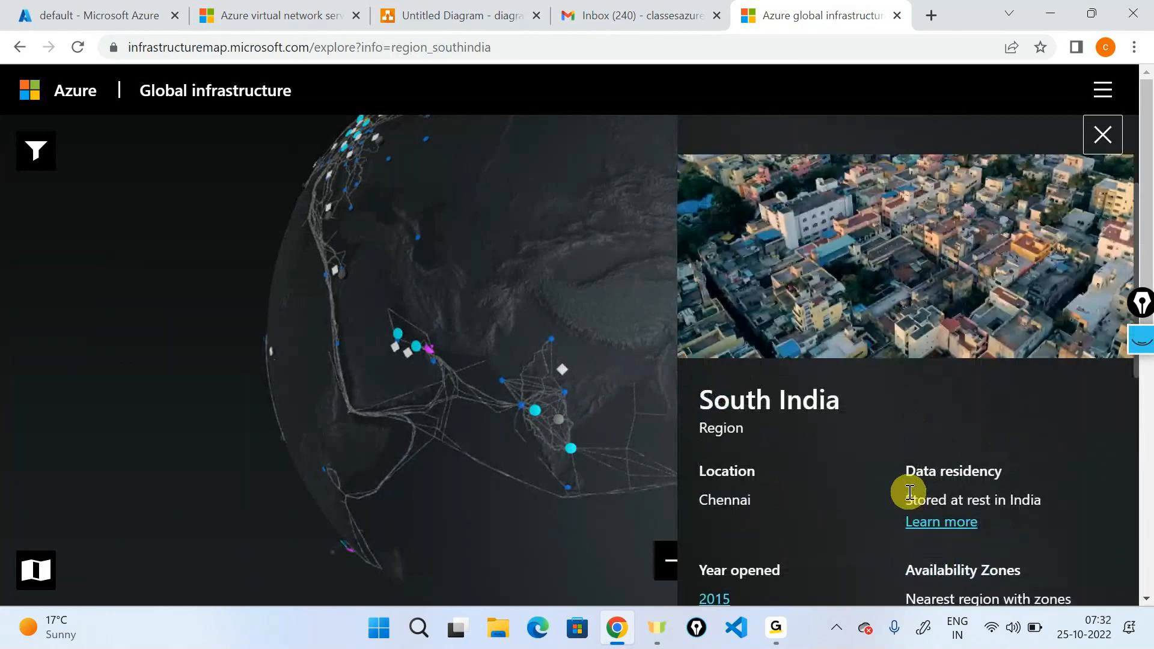
click(1102, 133)
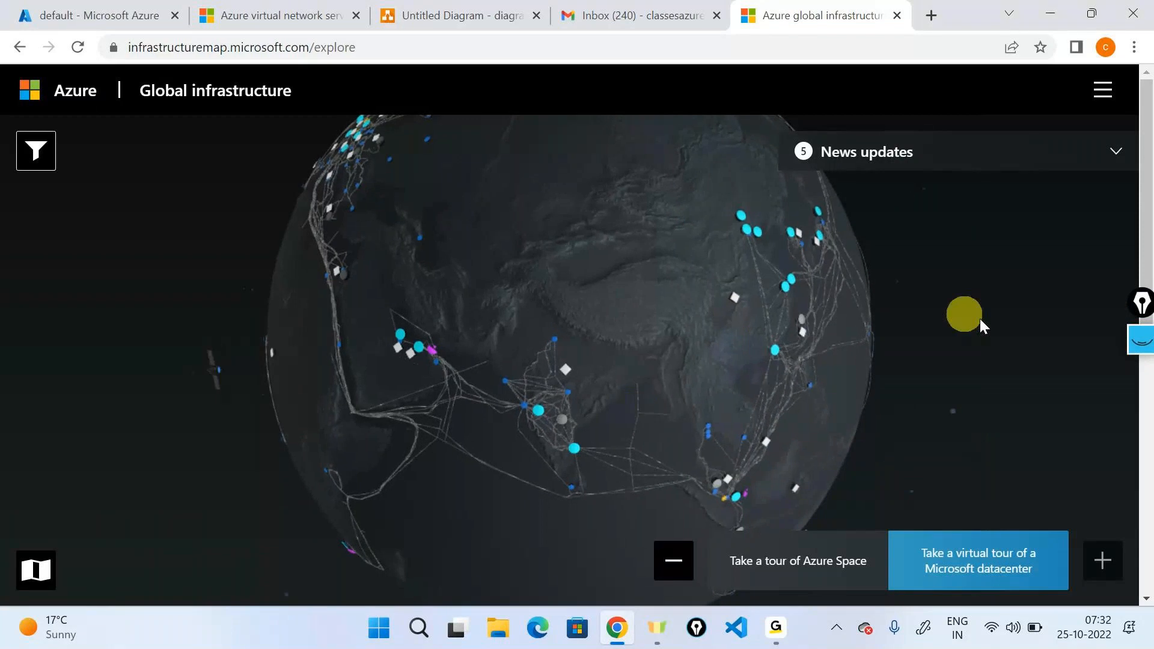
Draw pen arrows on the globe from India along the eastward and westward network lines, and exit the annotation mode.
click(1140, 341)
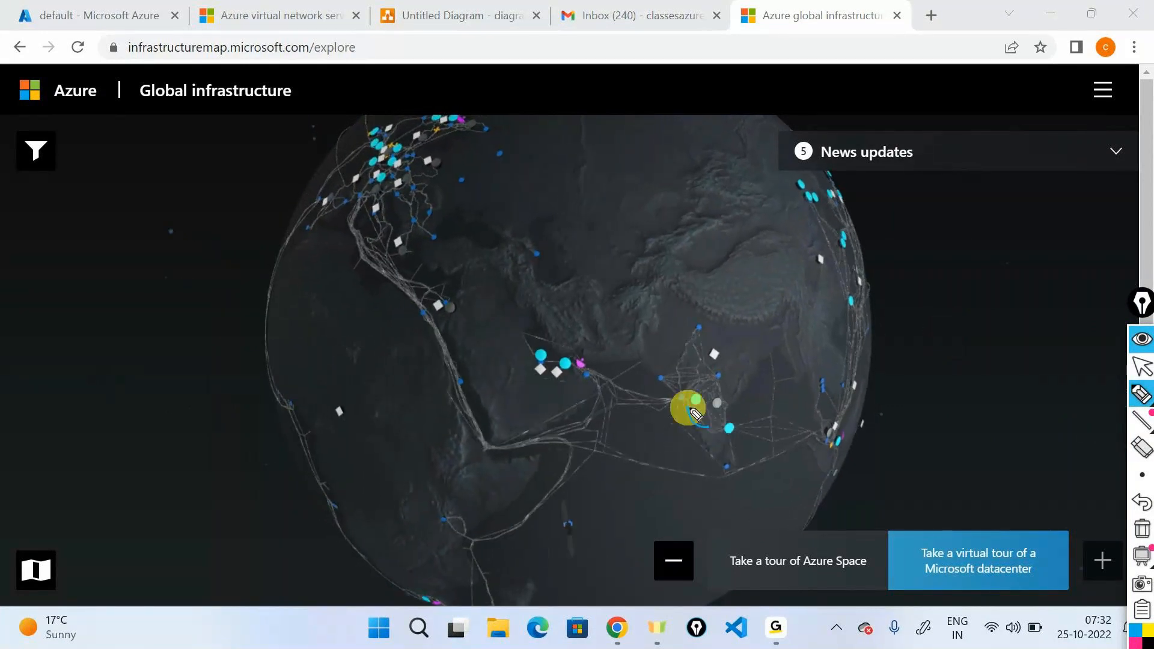
drag(771, 428, 833, 431)
drag(696, 395, 581, 368)
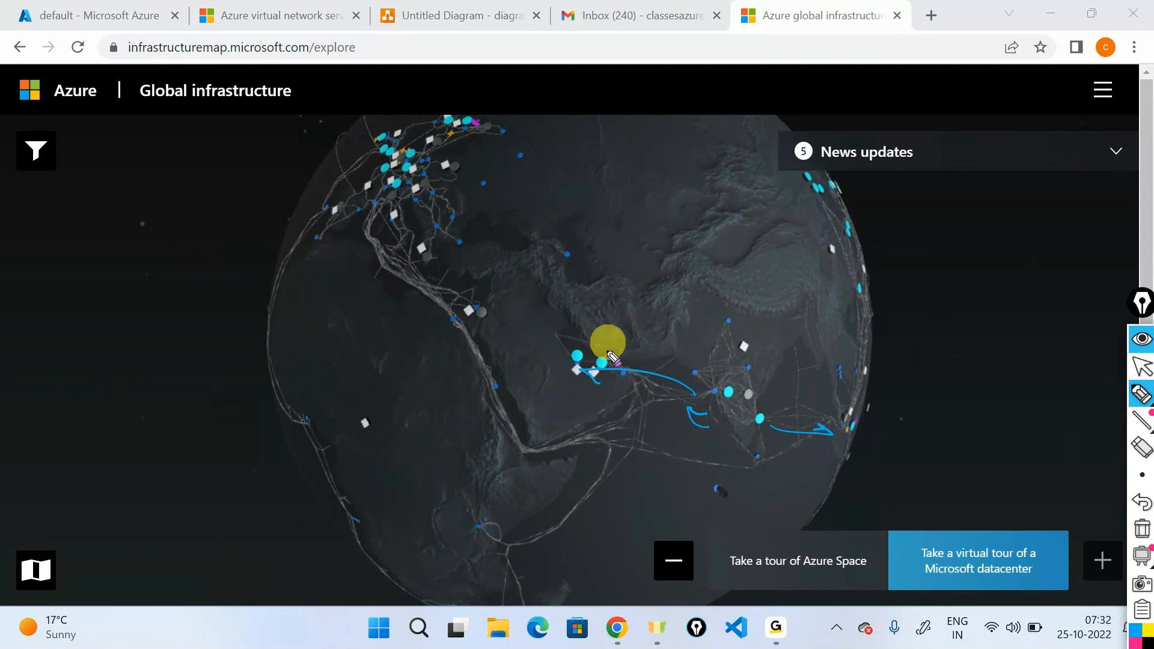
click(1142, 342)
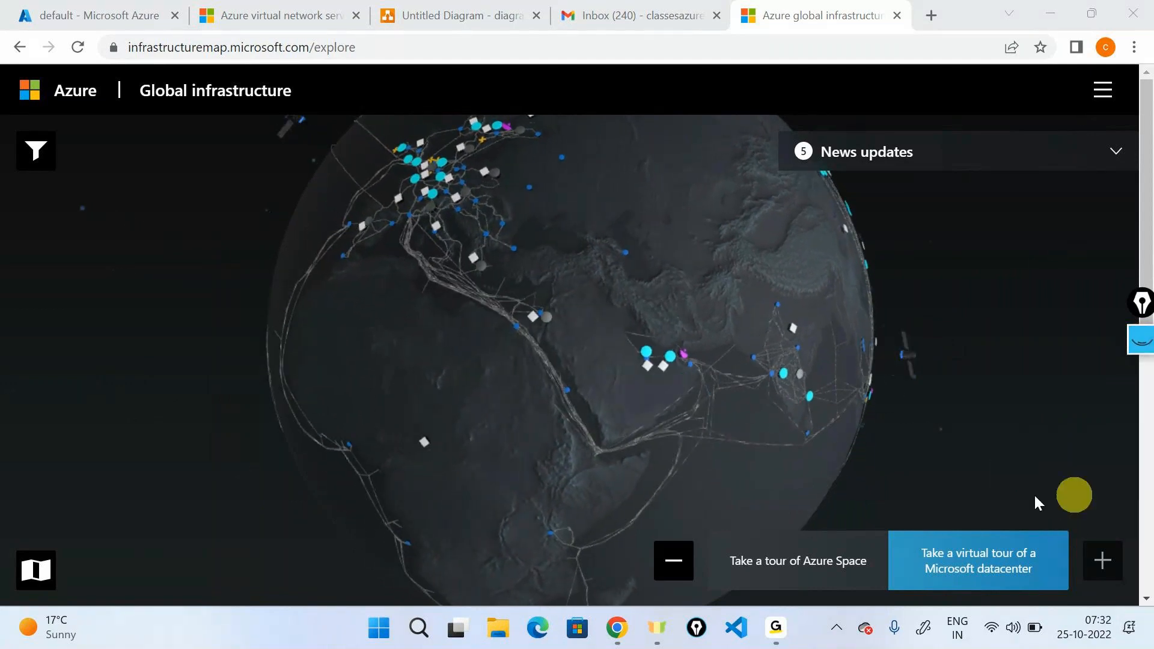
Examine the network lines crossing the Atlantic between North America and Europe on the globe.
click(688, 560)
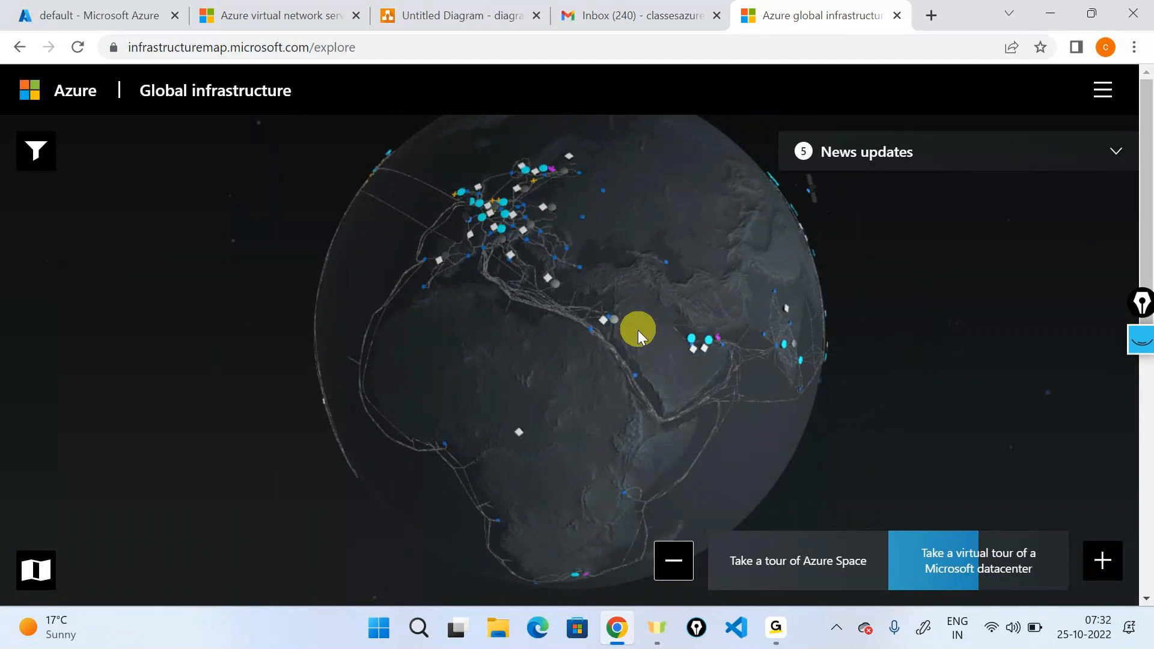
drag(477, 297, 518, 314)
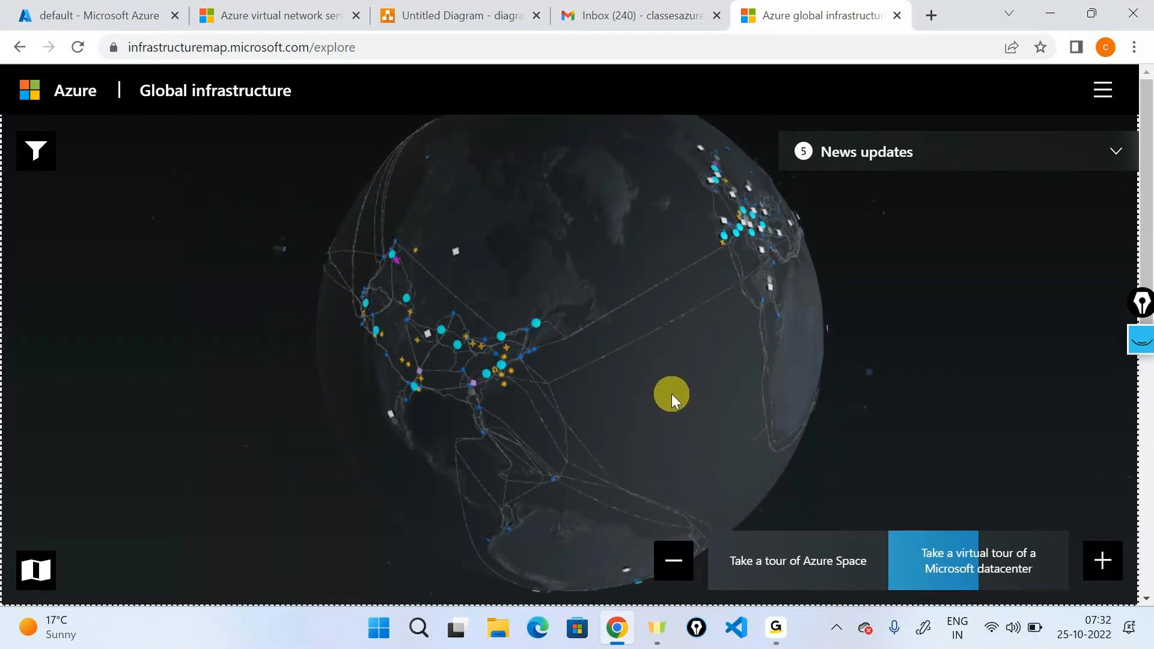
drag(601, 410, 755, 361)
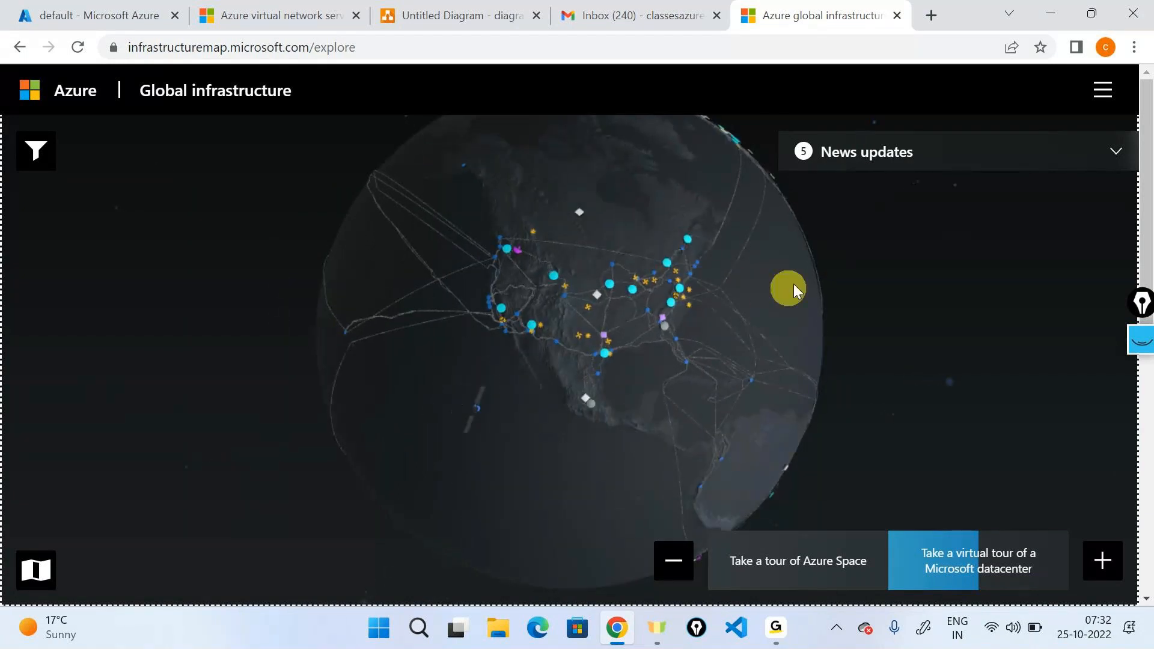
drag(788, 286, 549, 363)
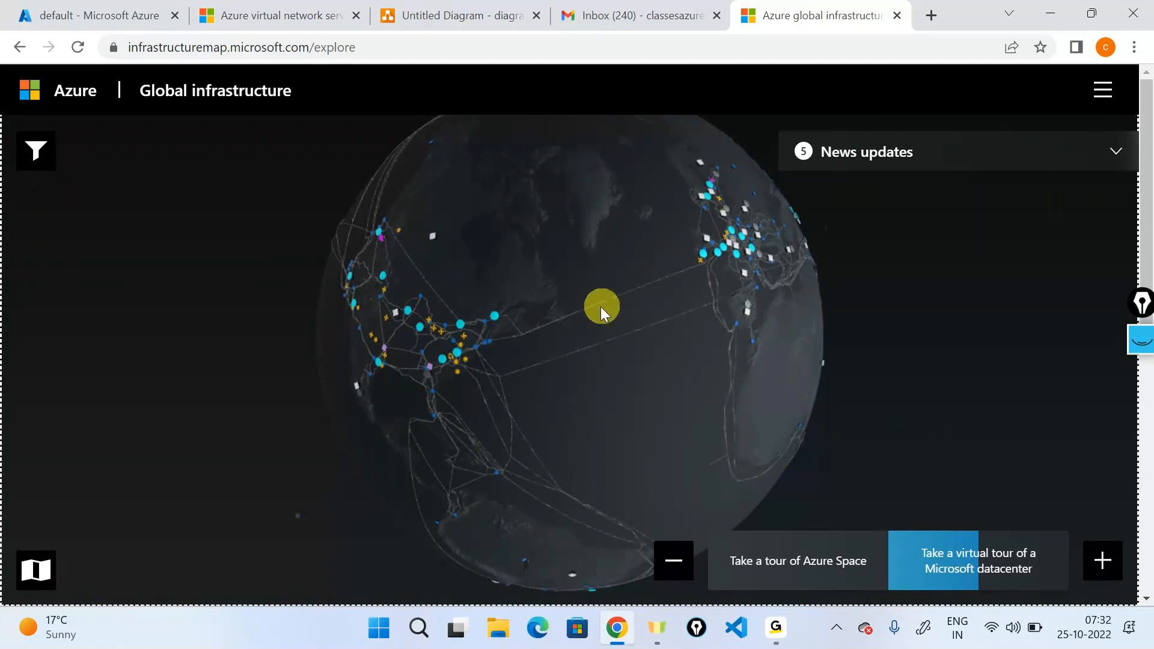
click(1096, 552)
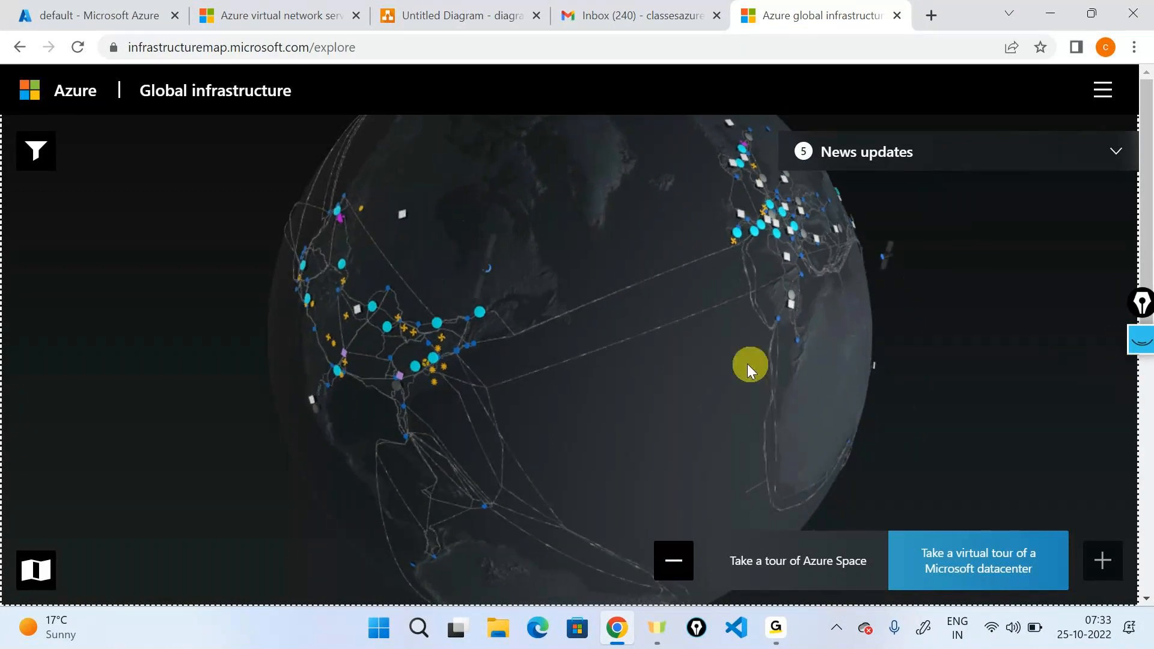
mouse_move(777, 213)
Return to the Untitled Diagram and delete the cloud icon between the laptop and the storage account box.
click(431, 8)
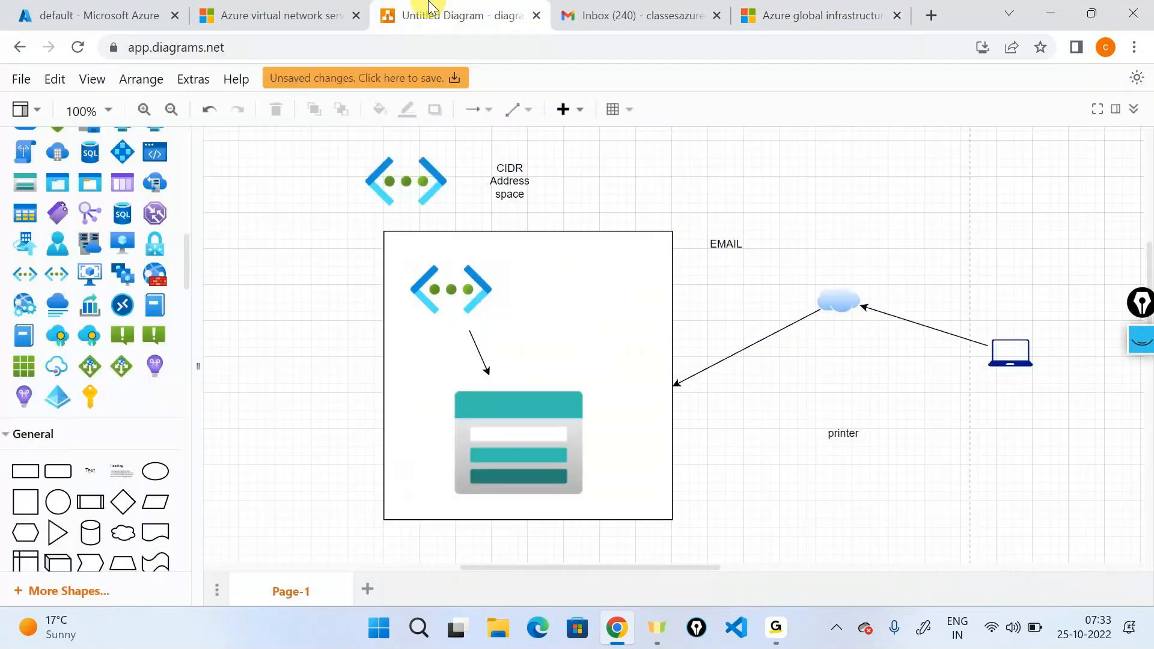
click(1011, 349)
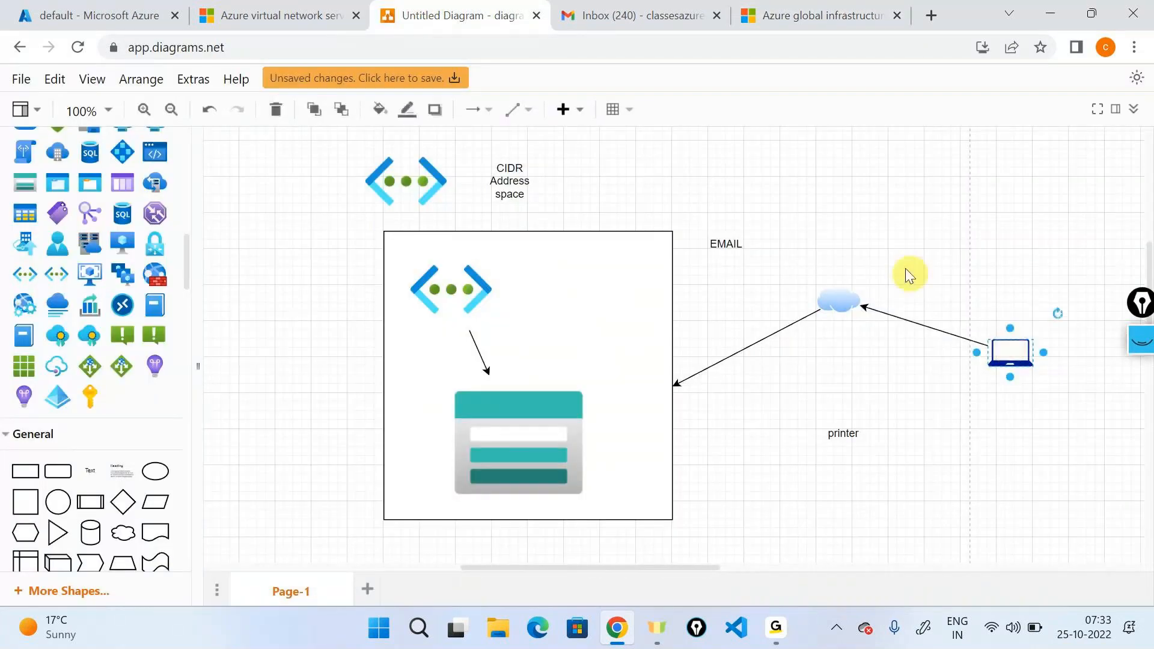
click(836, 300)
key(Delete)
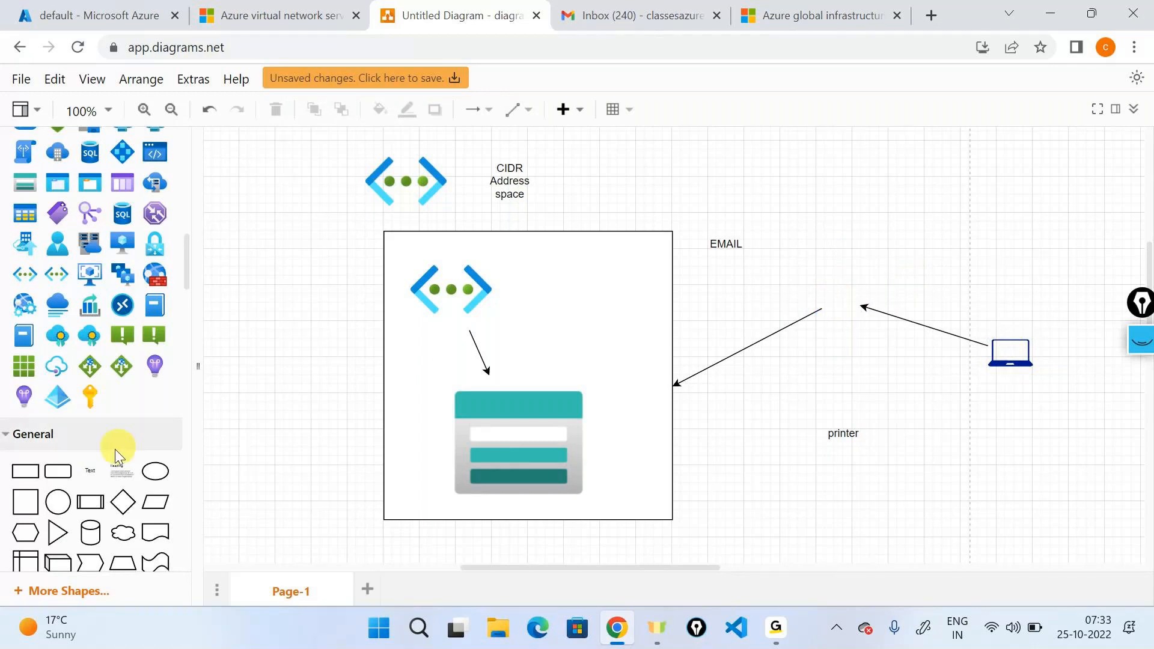
Add a text label "Azure Backbone" above the gap between the two traffic arrows.
drag(116, 456, 810, 259)
text(Azure Backbon)
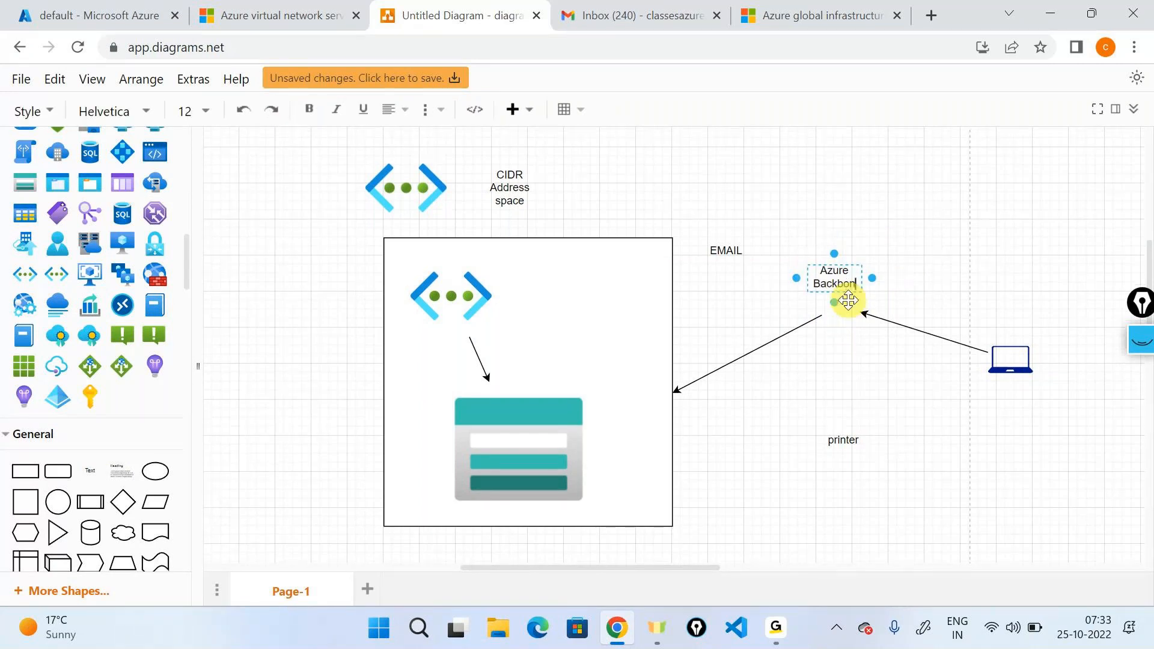
text(e)
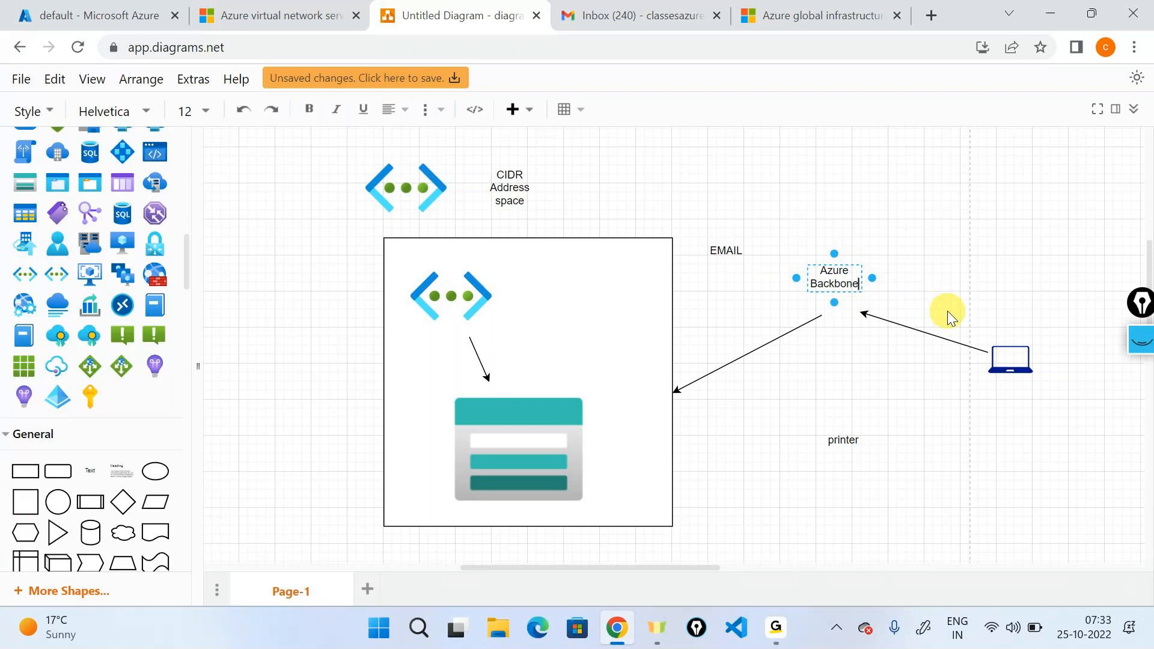
click(942, 273)
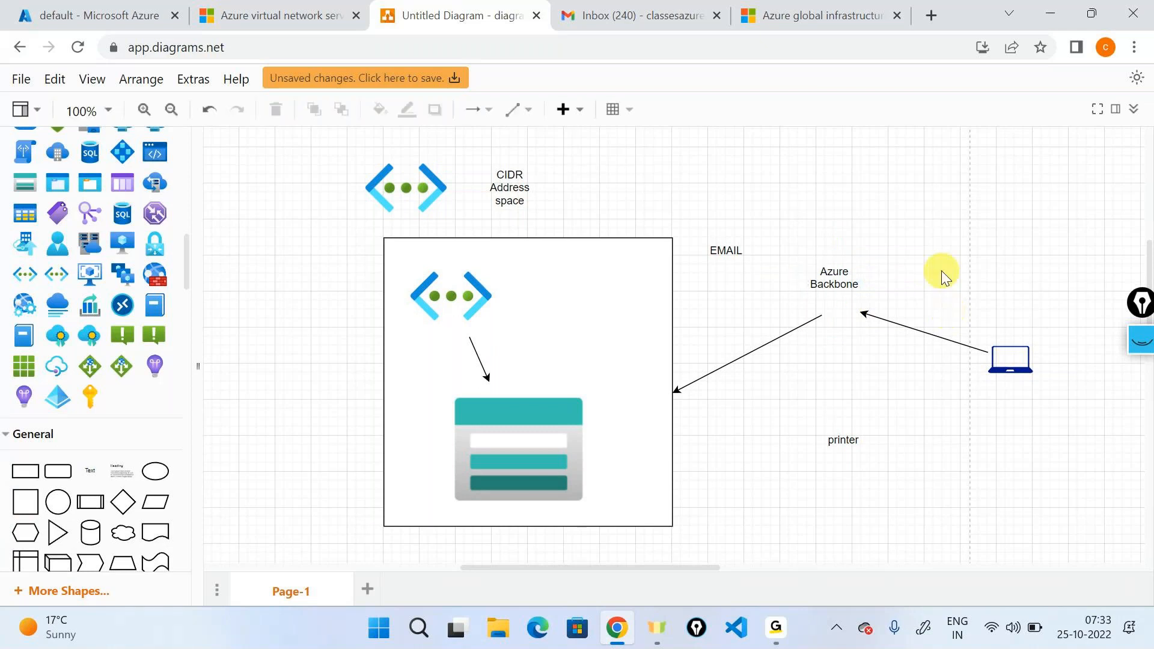
Draw pen curves above and below the traffic path and add curved arrows leading to EMAIL and printer.
click(1145, 356)
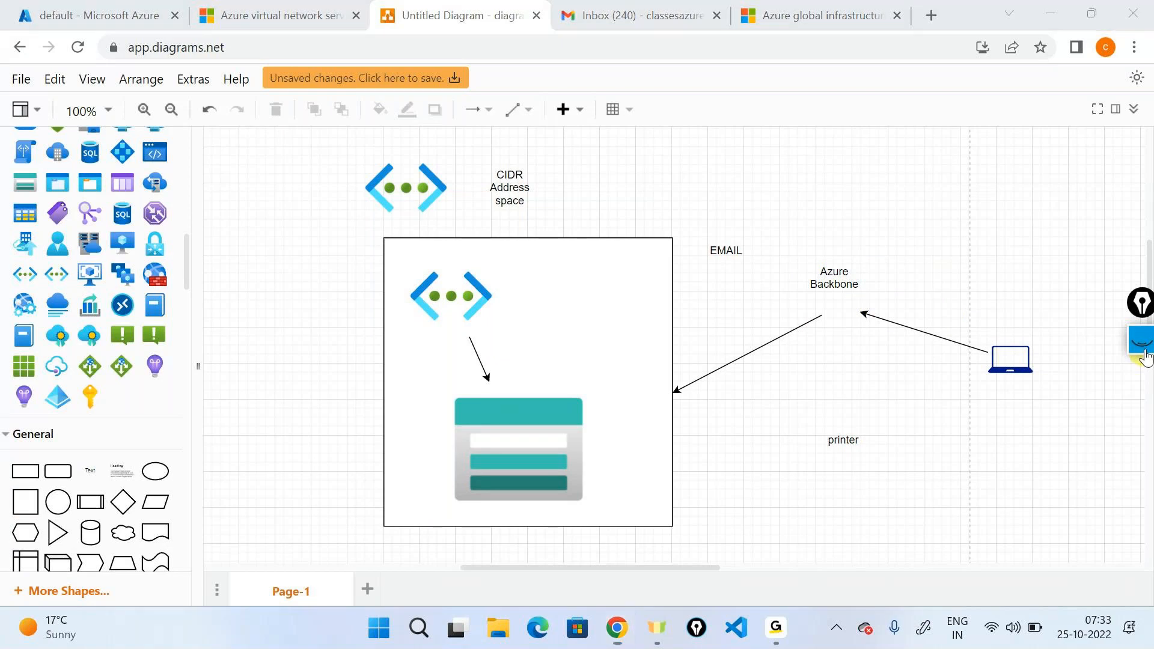
click(1144, 531)
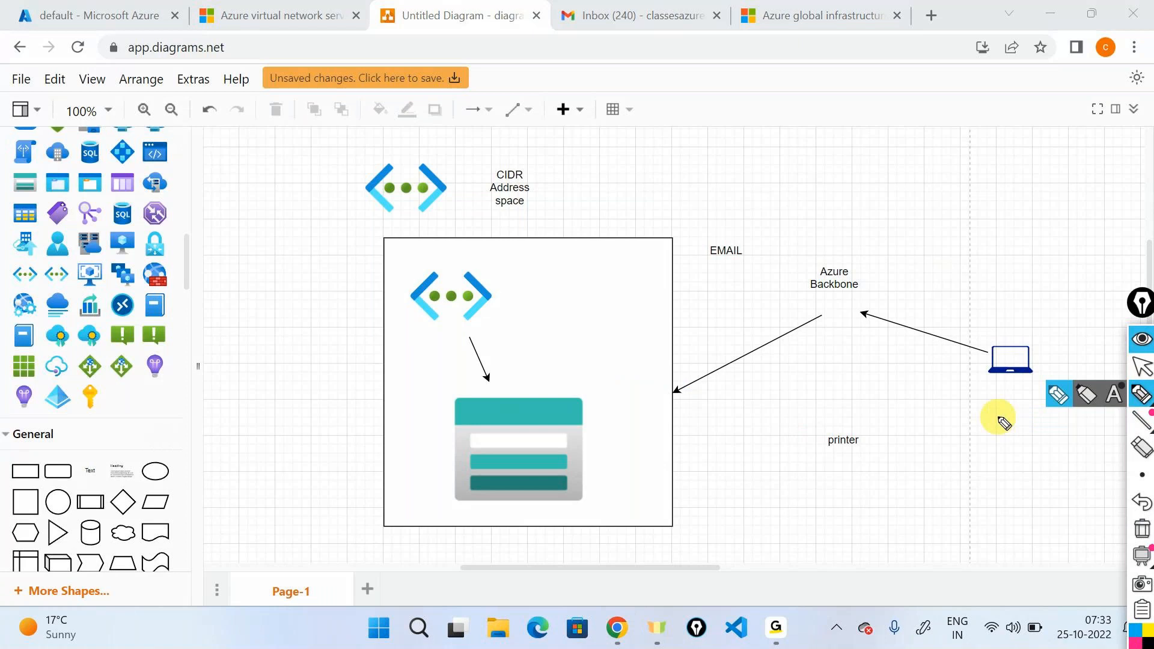
mouse_move(671, 326)
mouse_down()
mouse_move(739, 265)
mouse_move(1070, 329)
mouse_up()
mouse_move(683, 419)
mouse_down()
mouse_move(773, 385)
mouse_move(1016, 415)
mouse_up()
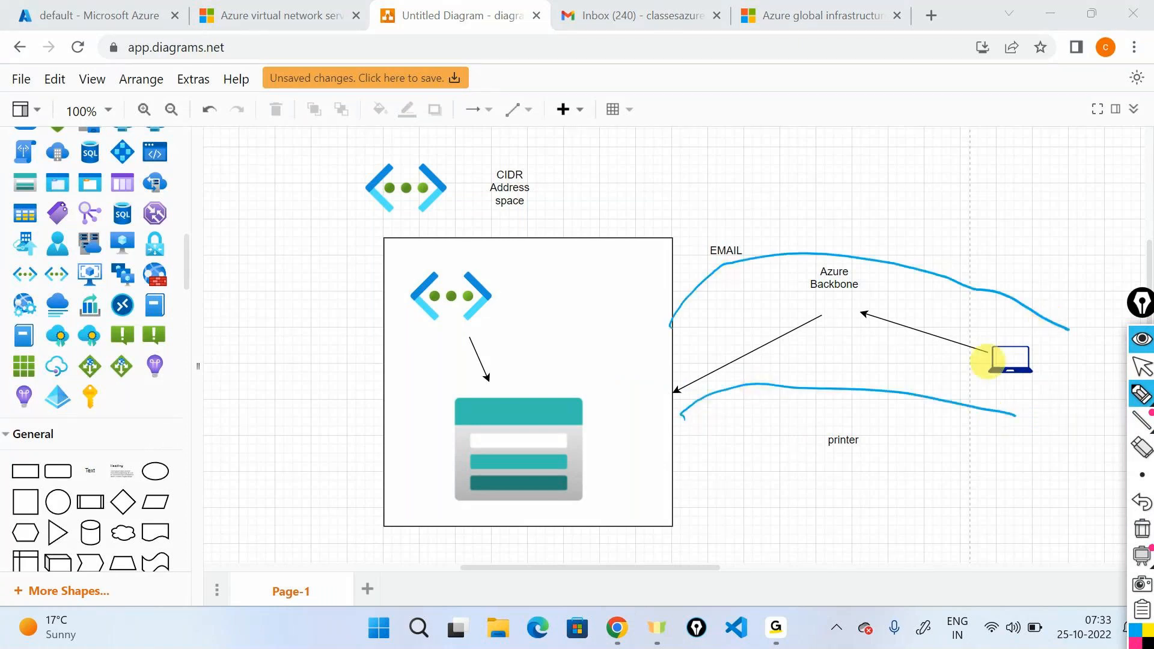
mouse_move(1016, 286)
mouse_down()
mouse_move(1031, 266)
mouse_move(763, 229)
mouse_move(781, 223)
mouse_up()
mouse_move(1015, 411)
mouse_down()
mouse_move(1030, 423)
mouse_move(889, 463)
mouse_up()
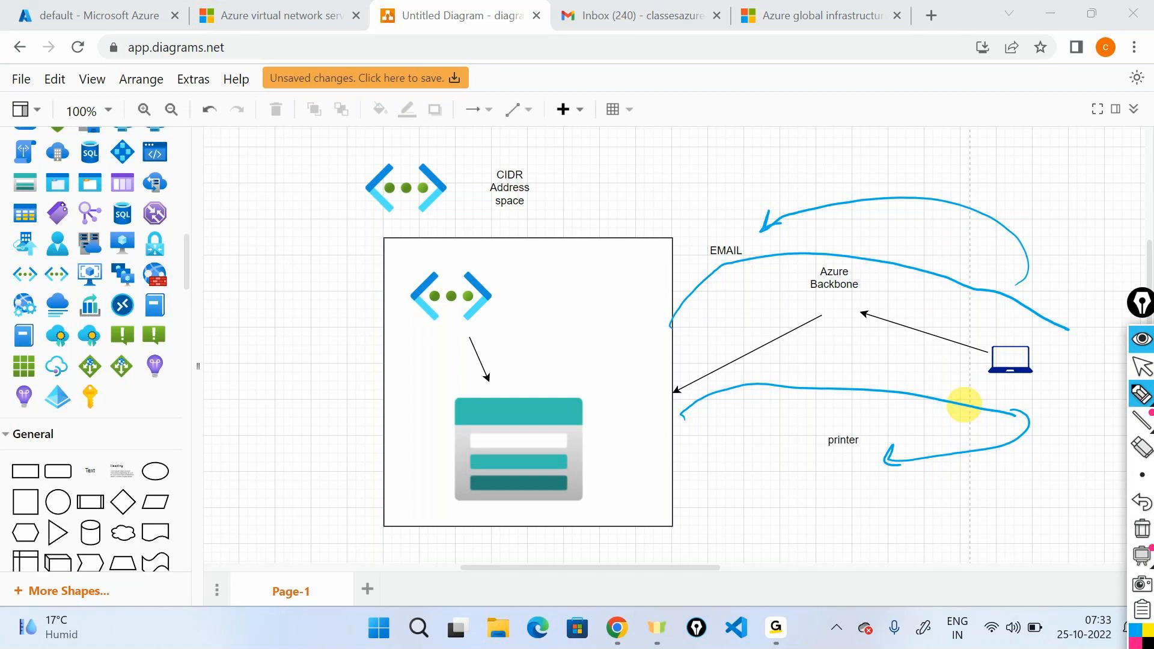
Circle the "Azure Backbone" label with the pen and write "data exchange" beneath the laptop's arrow.
mouse_move(833, 250)
mouse_down()
mouse_move(860, 261)
mouse_move(781, 265)
mouse_up()
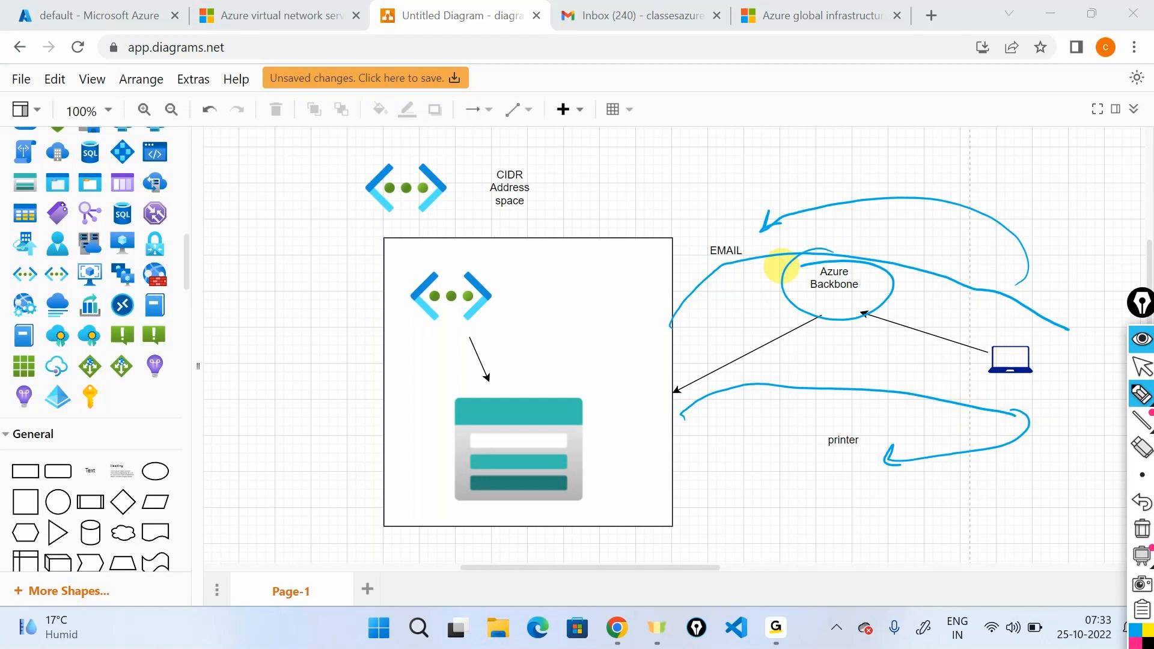
drag(849, 359, 874, 375)
drag(882, 353, 894, 375)
mouse_move(905, 361)
mouse_down()
mouse_move(943, 385)
mouse_move(1081, 385)
mouse_up()
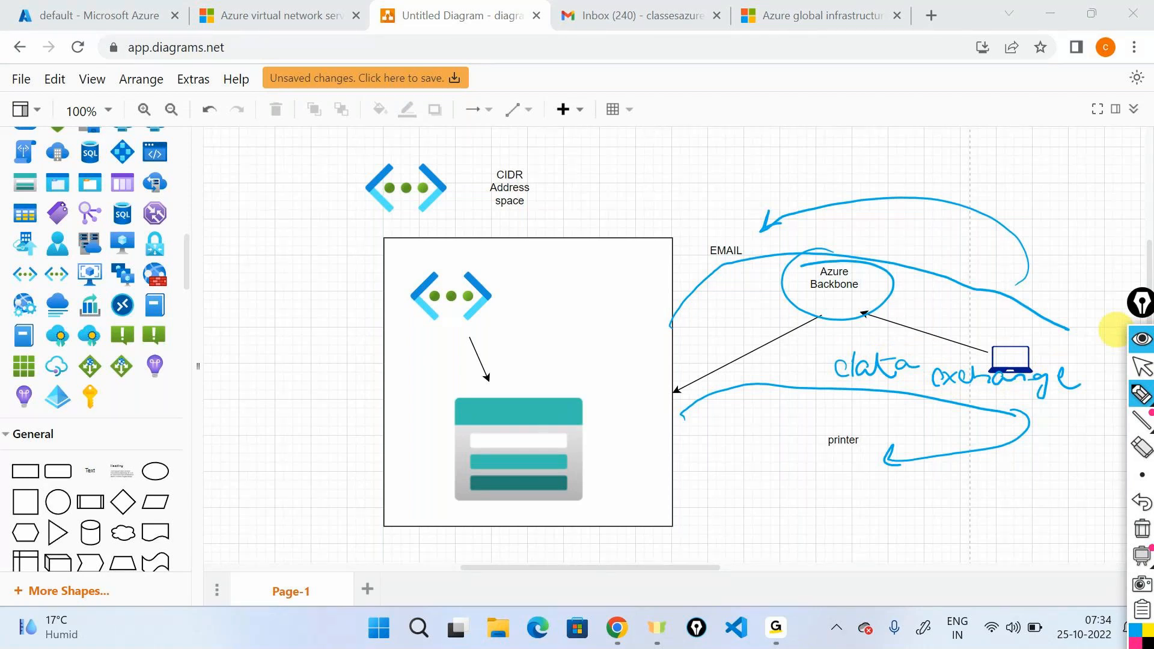
Erase all pen annotations from the diagram and leave drawing mode.
click(1143, 532)
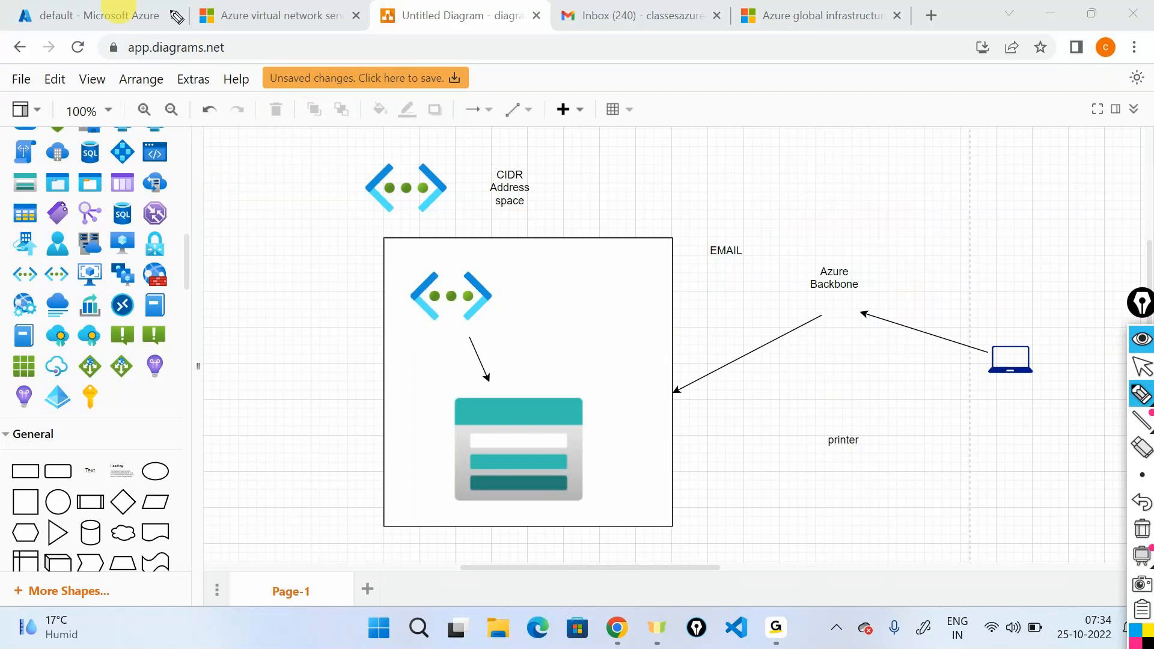
click(1140, 343)
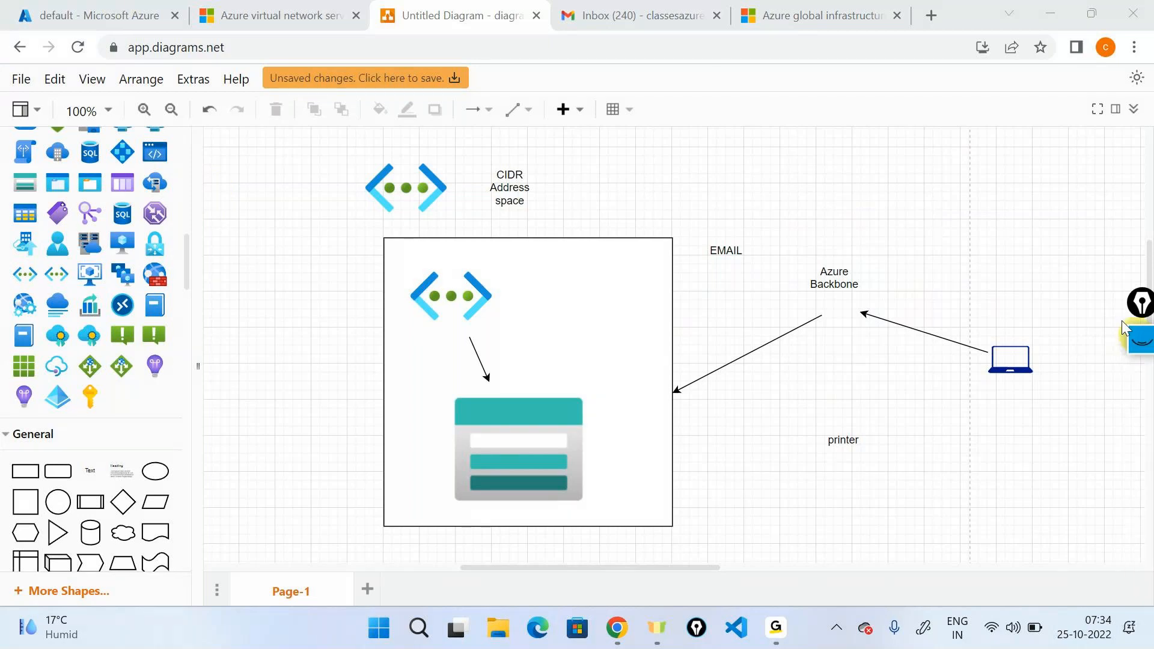
Switch to the Azure portal, review the service endpoint services for samplevnet's default subnet, and save it with Microsoft.Storage selected.
click(90, 15)
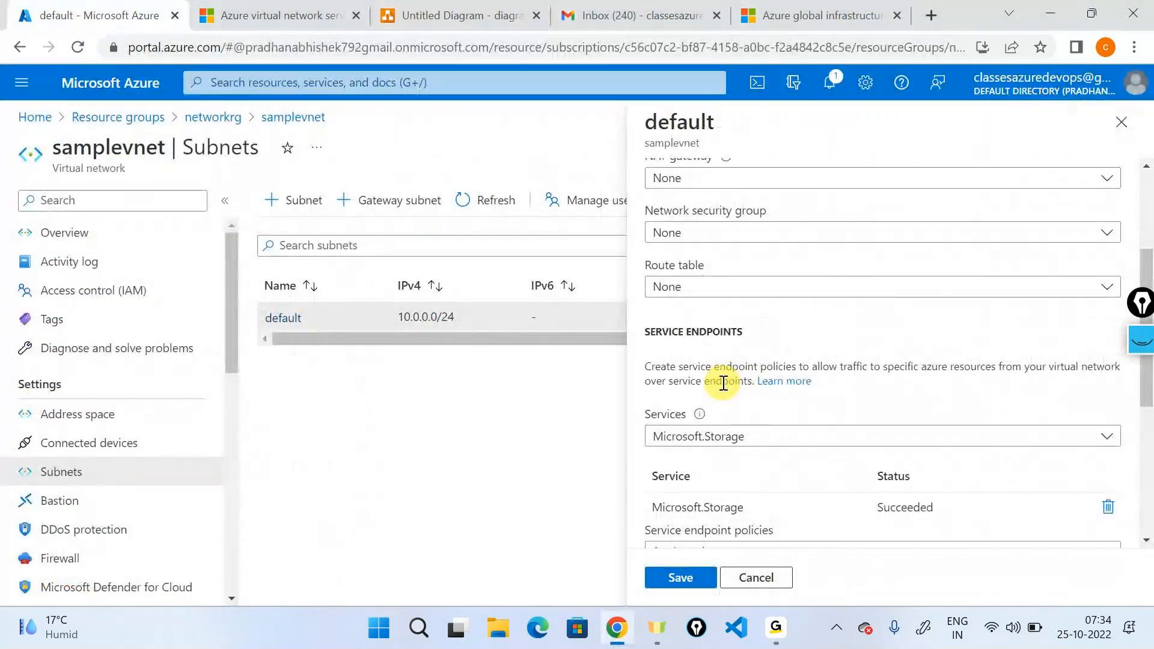
click(766, 442)
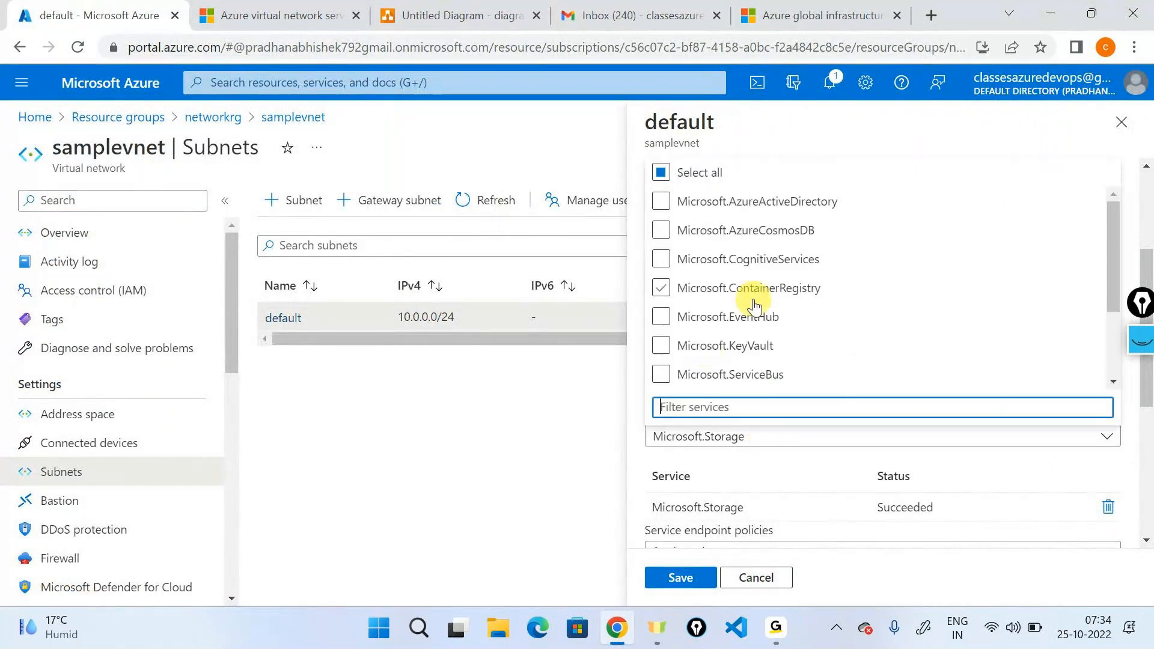
scroll(755, 307, down, 3)
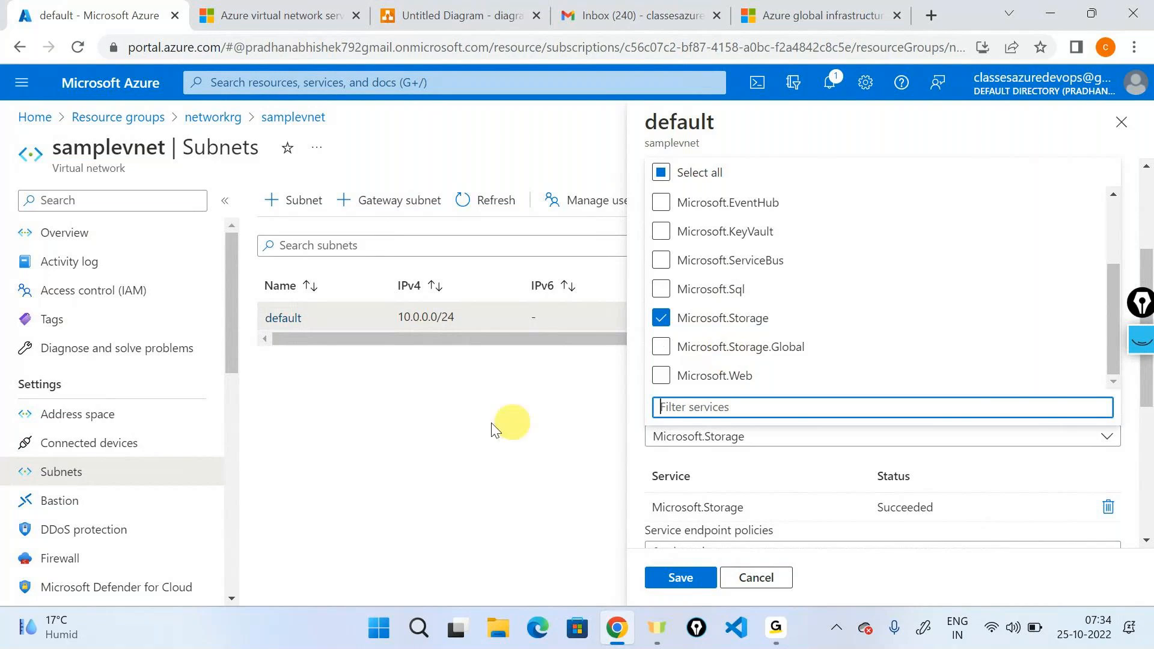
click(457, 443)
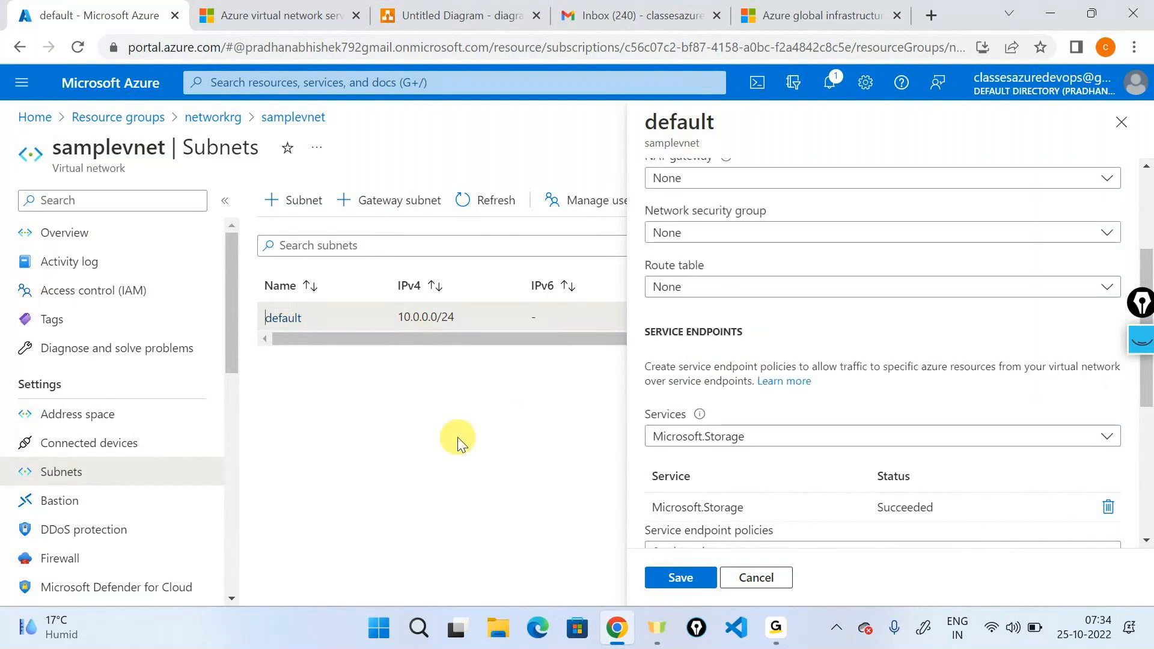
click(685, 576)
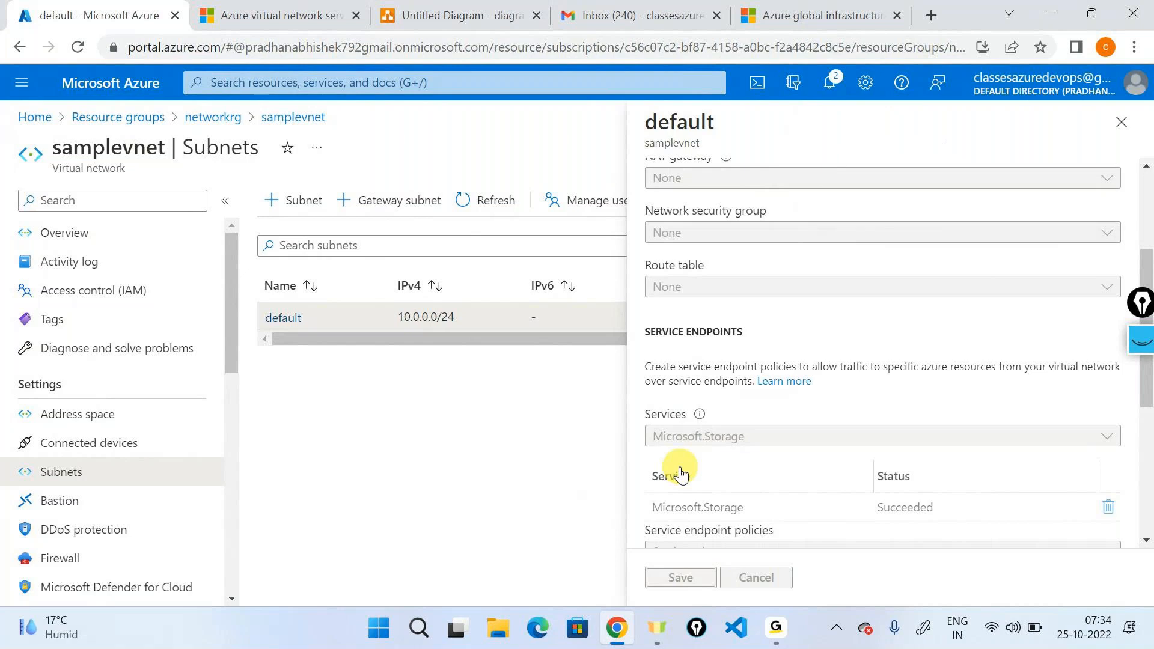
Return to the Untitled Diagram and draw curved pen arrows from the laptop to "Azure Backbone" and on to the storage account icon.
click(421, 15)
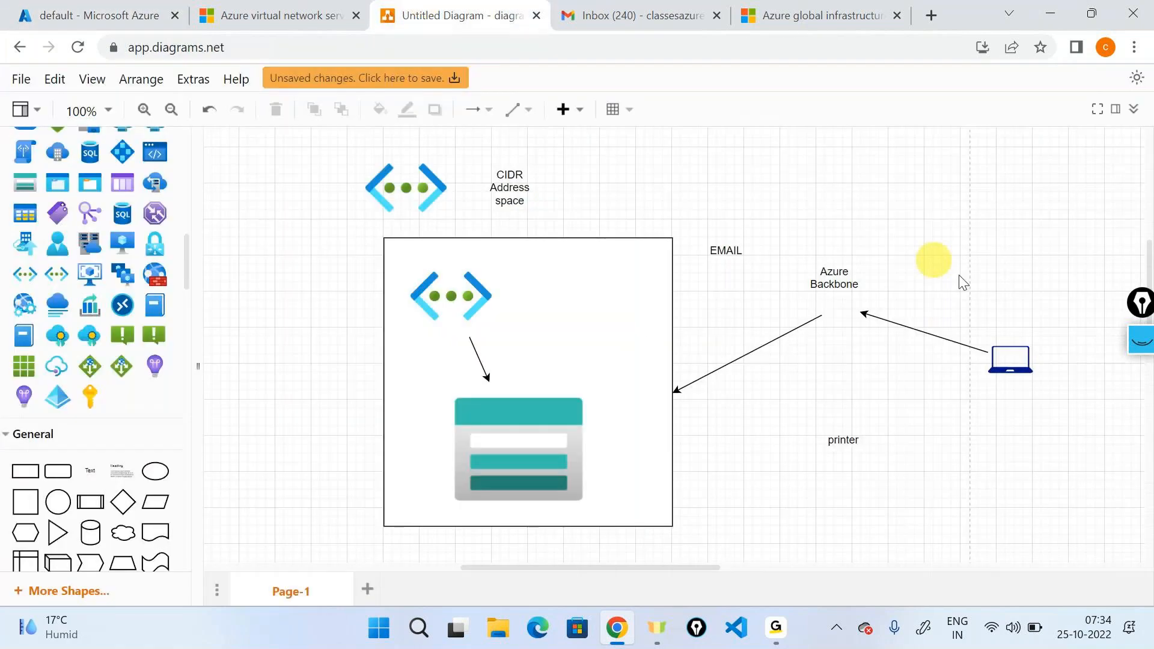
click(1140, 345)
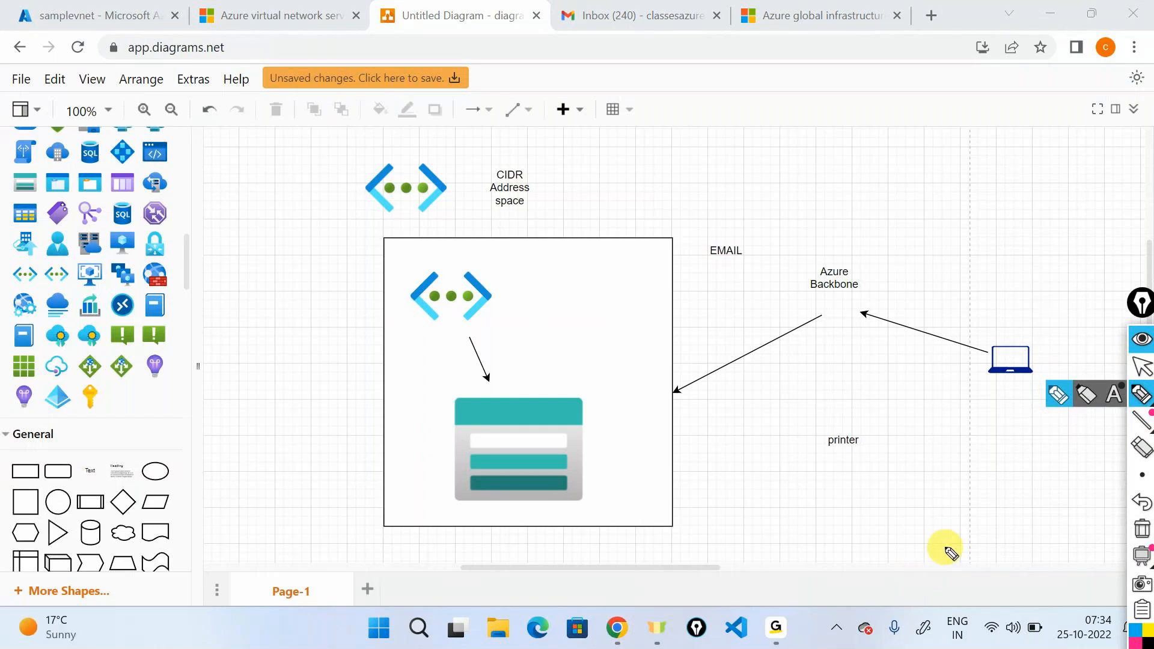
mouse_move(996, 333)
mouse_down()
mouse_move(876, 276)
mouse_move(882, 265)
mouse_move(893, 277)
mouse_up()
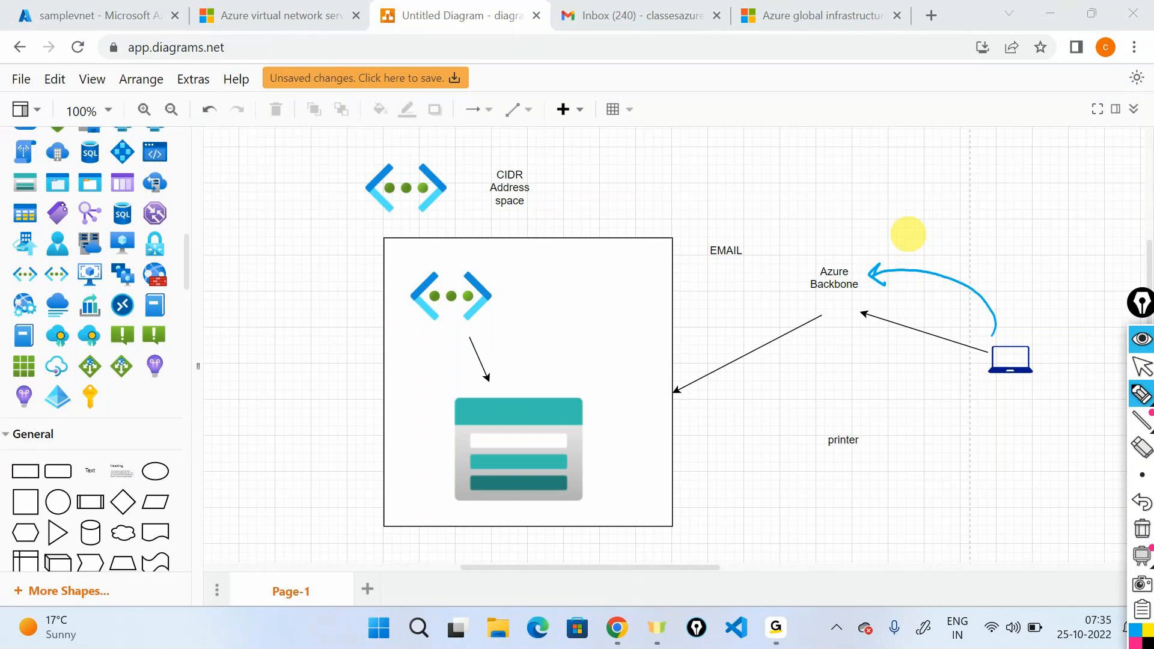
mouse_move(811, 277)
mouse_down()
mouse_move(601, 410)
mouse_move(616, 407)
mouse_up()
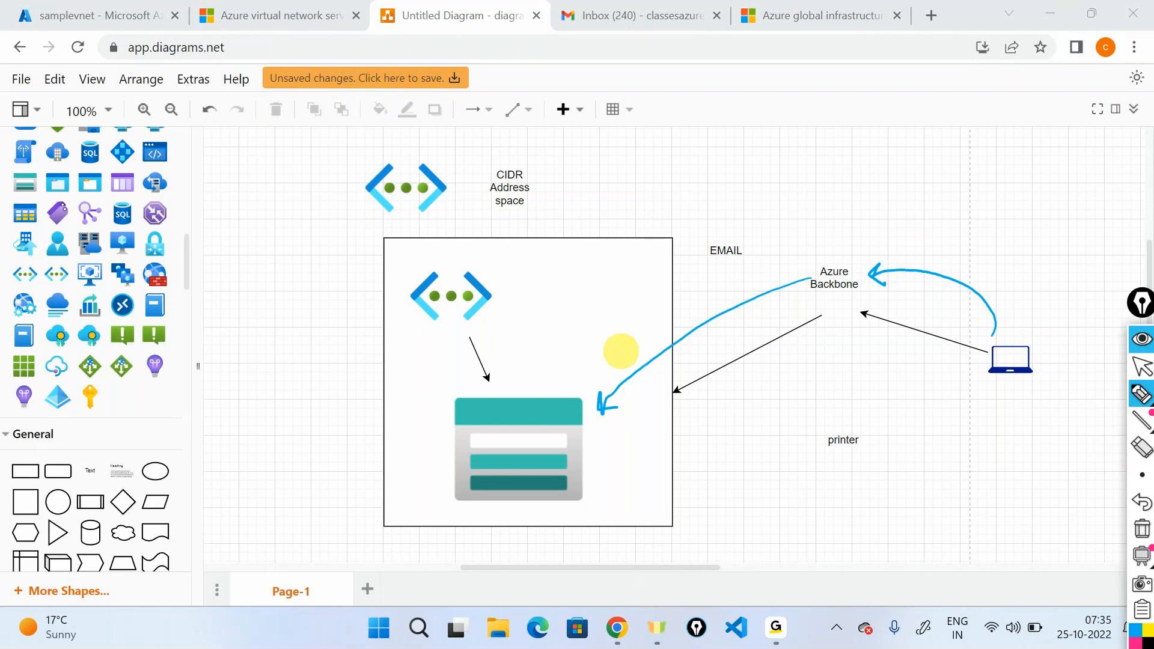
Outline the laptop and storage account icons with the pen and write an underlined "Service Endpoint" beneath the printer label.
drag(993, 327, 962, 329)
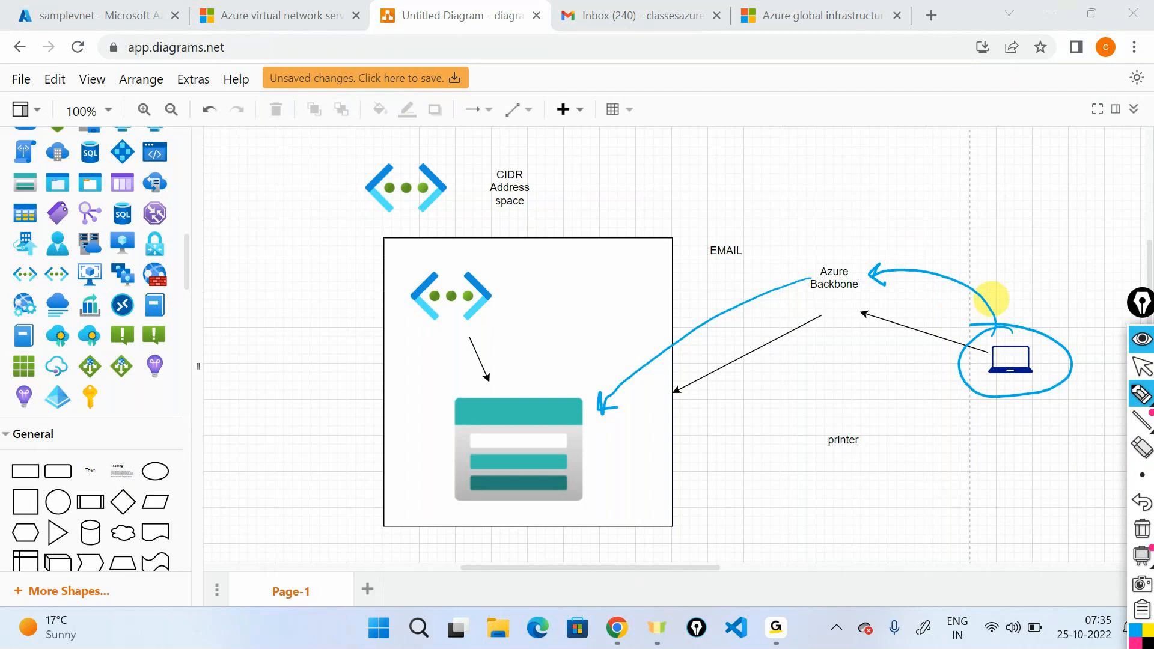
mouse_move(557, 380)
mouse_down()
mouse_move(508, 381)
mouse_move(405, 443)
mouse_move(587, 366)
mouse_move(396, 383)
mouse_up()
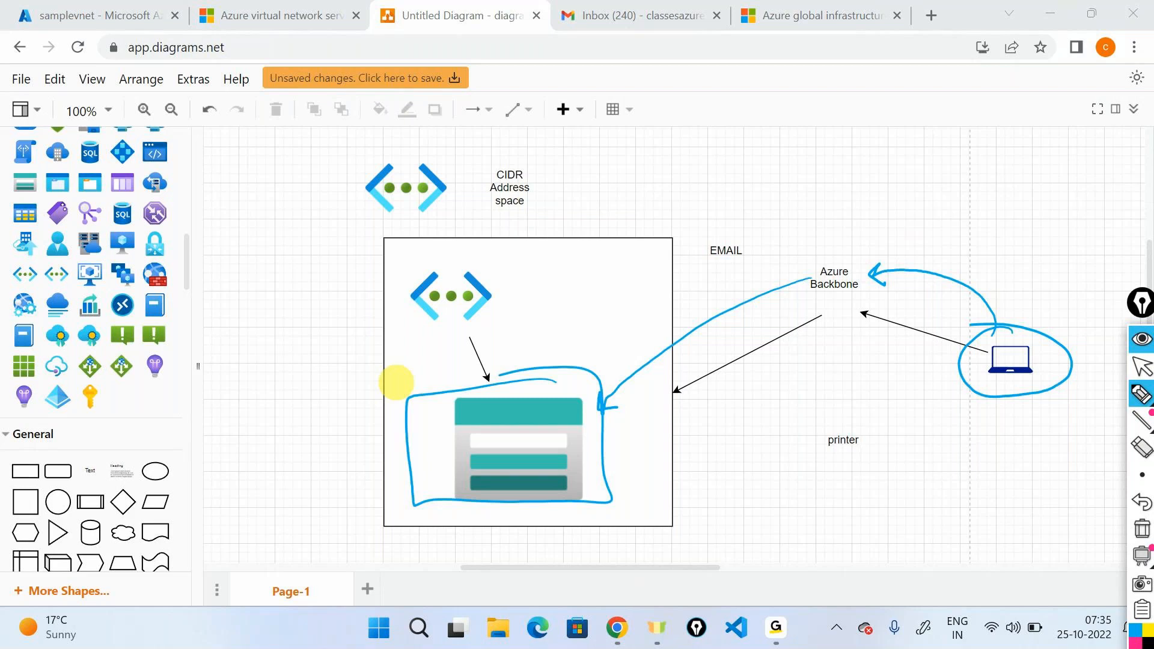
mouse_move(846, 482)
mouse_down()
mouse_move(853, 499)
mouse_move(993, 460)
mouse_move(1012, 470)
mouse_move(1064, 453)
mouse_move(1093, 459)
mouse_move(1103, 444)
mouse_up()
drag(806, 532, 1052, 490)
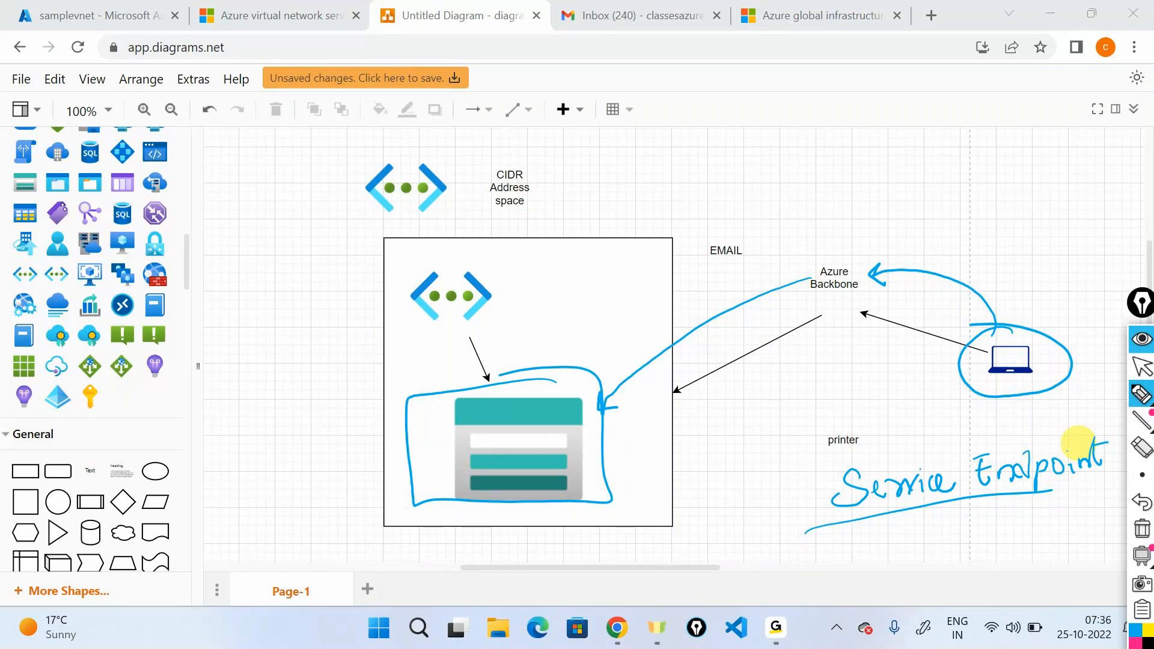
Clear the arrows, outlines and "Service Endpoint" note from the diagram and leave drawing mode.
mouse_move(1147, 423)
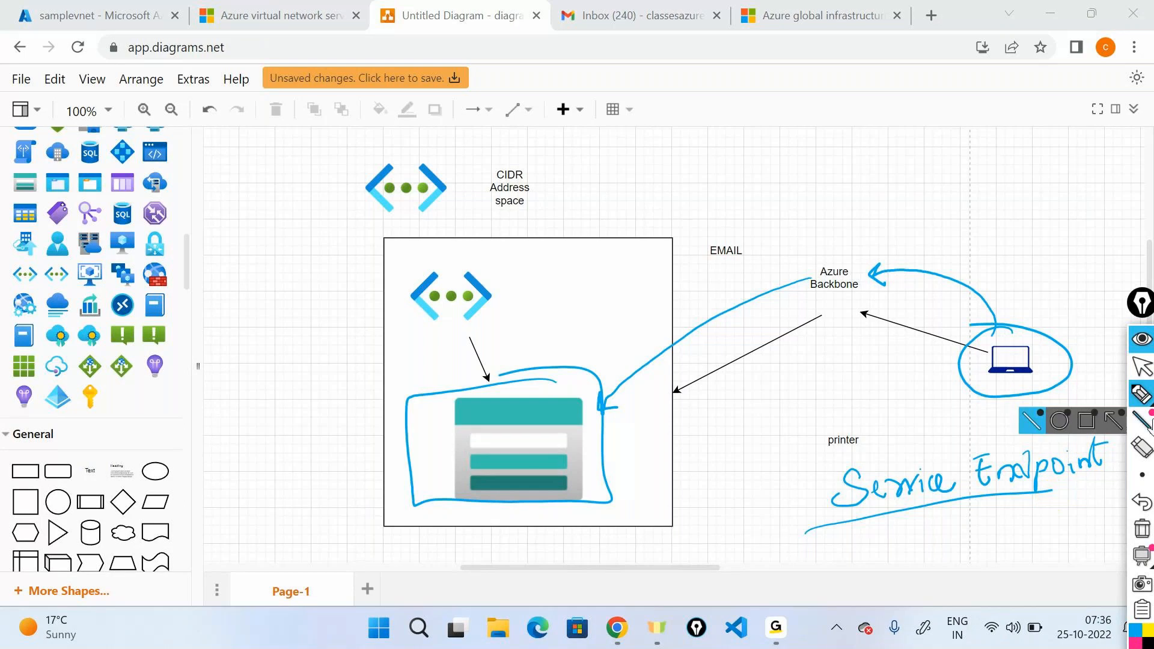
click(1143, 529)
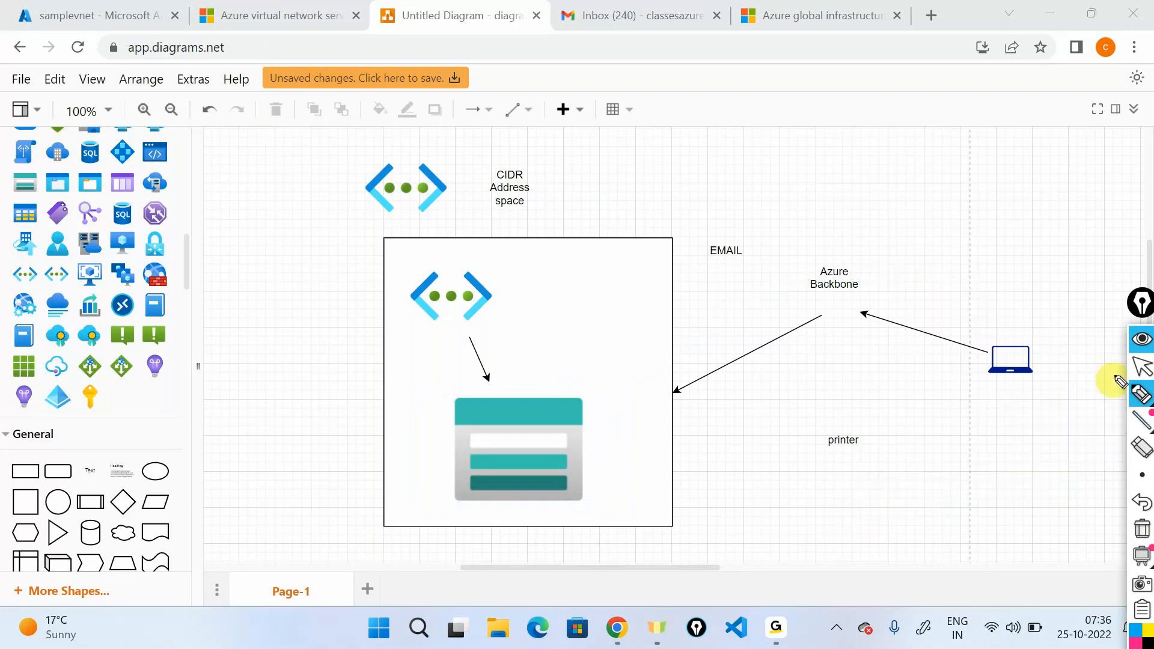
click(1142, 340)
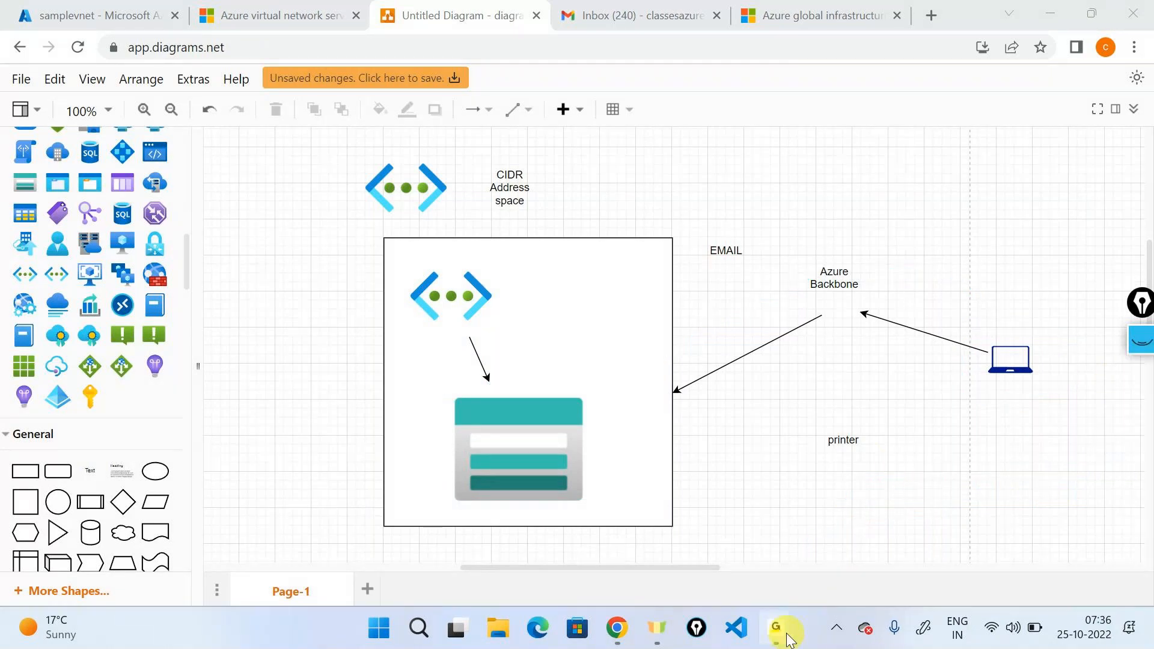
mouse_move(787, 641)
click(814, 510)
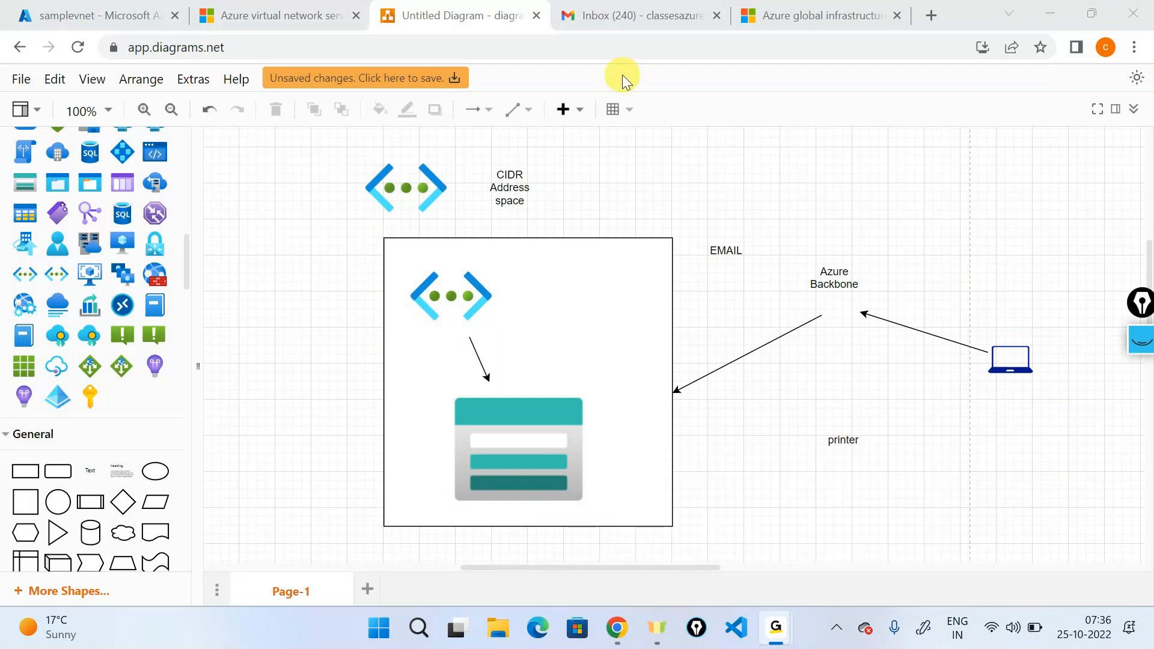